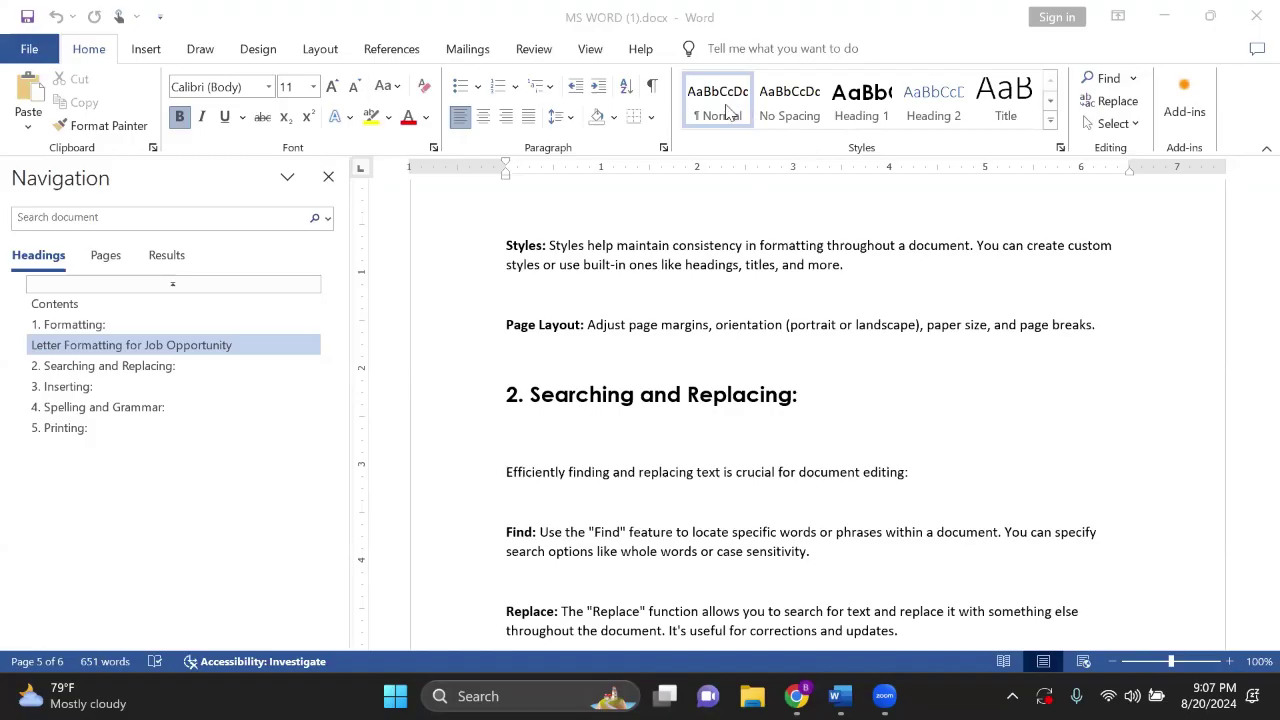
Step: Try the Heading 1 style on the "Styles:" paragraph and set the paragraph back to Normal
{"action": "left_click", "coordinate": [863, 120]}
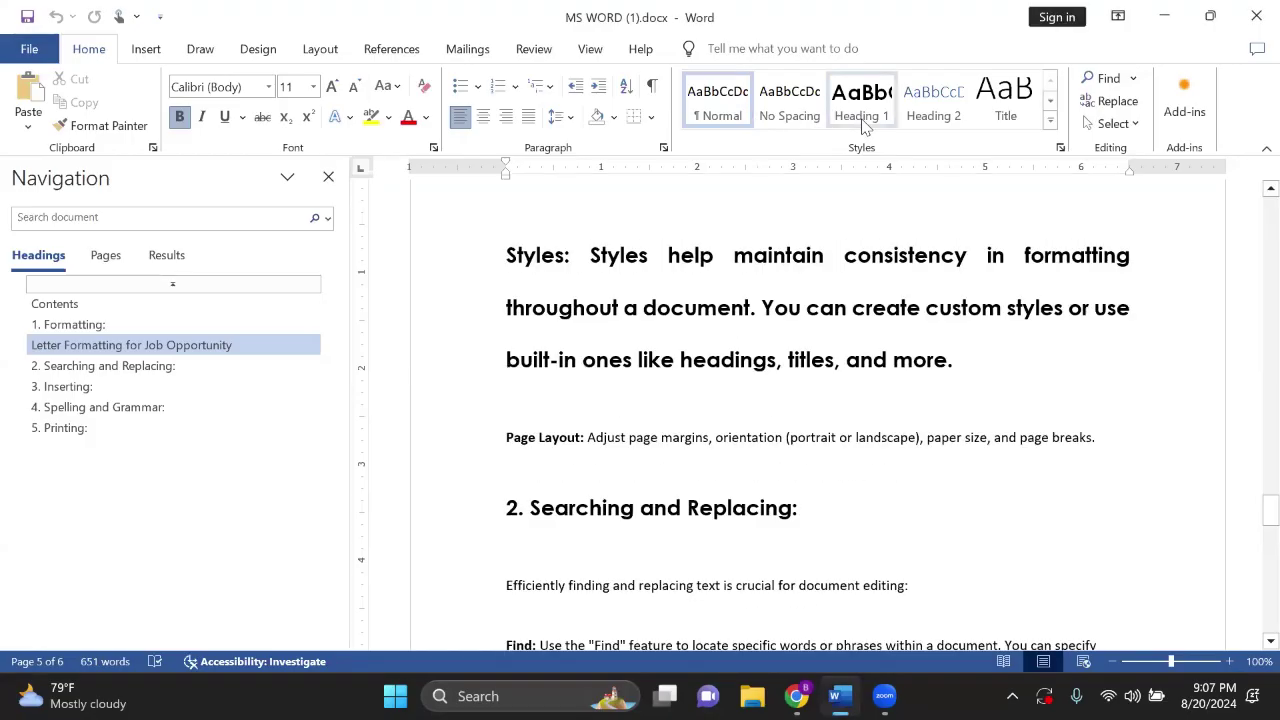
{"action": "left_click", "coordinate": [1049, 122]}
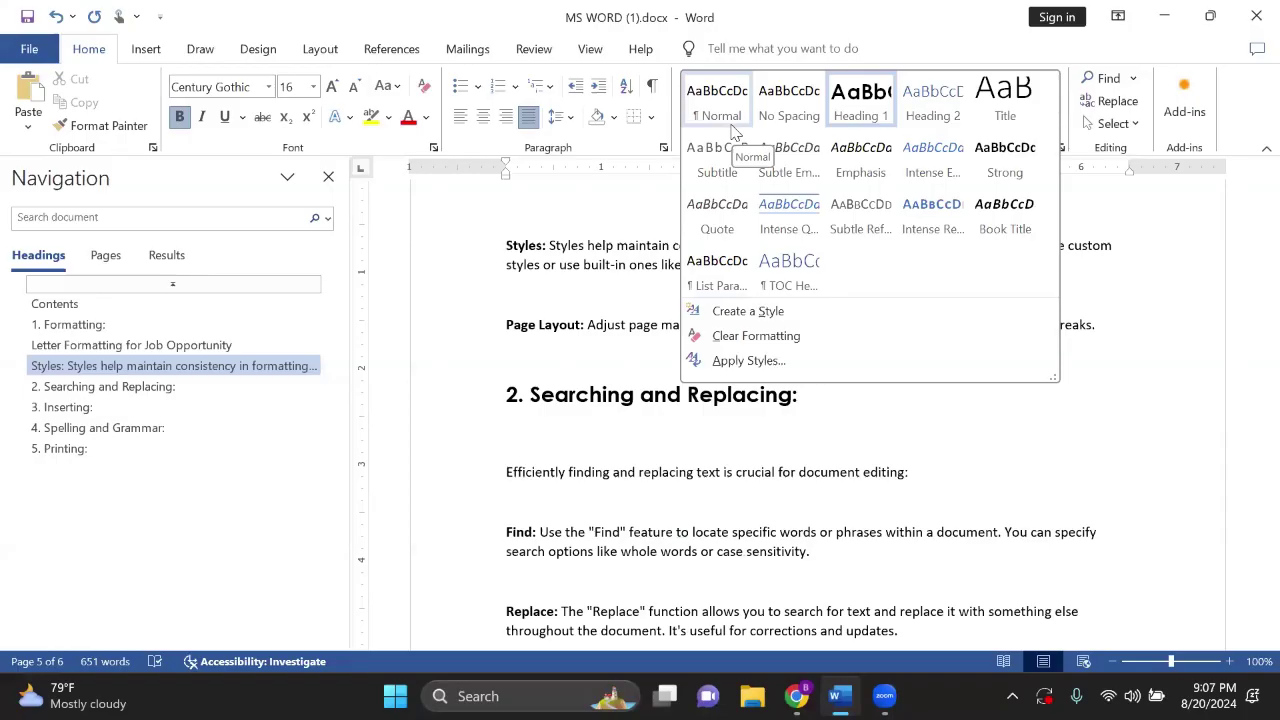
{"action": "left_click", "coordinate": [846, 118]}
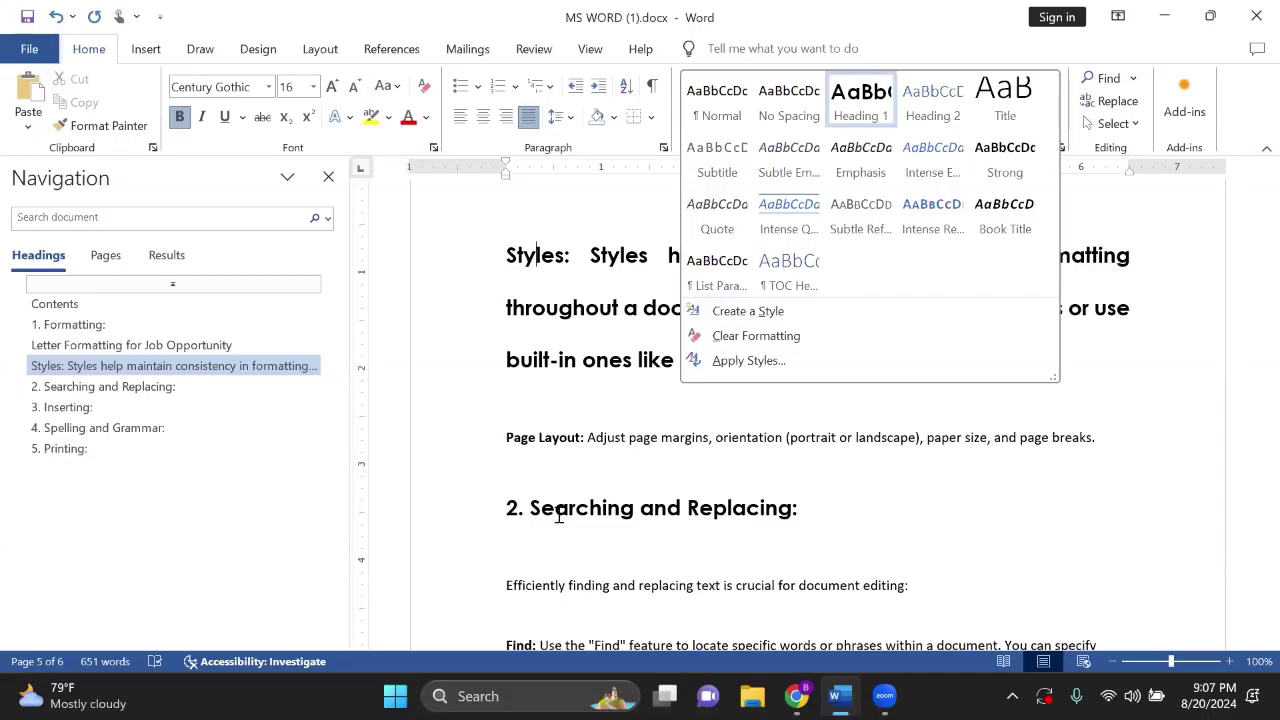
{"action": "left_click", "coordinate": [860, 95]}
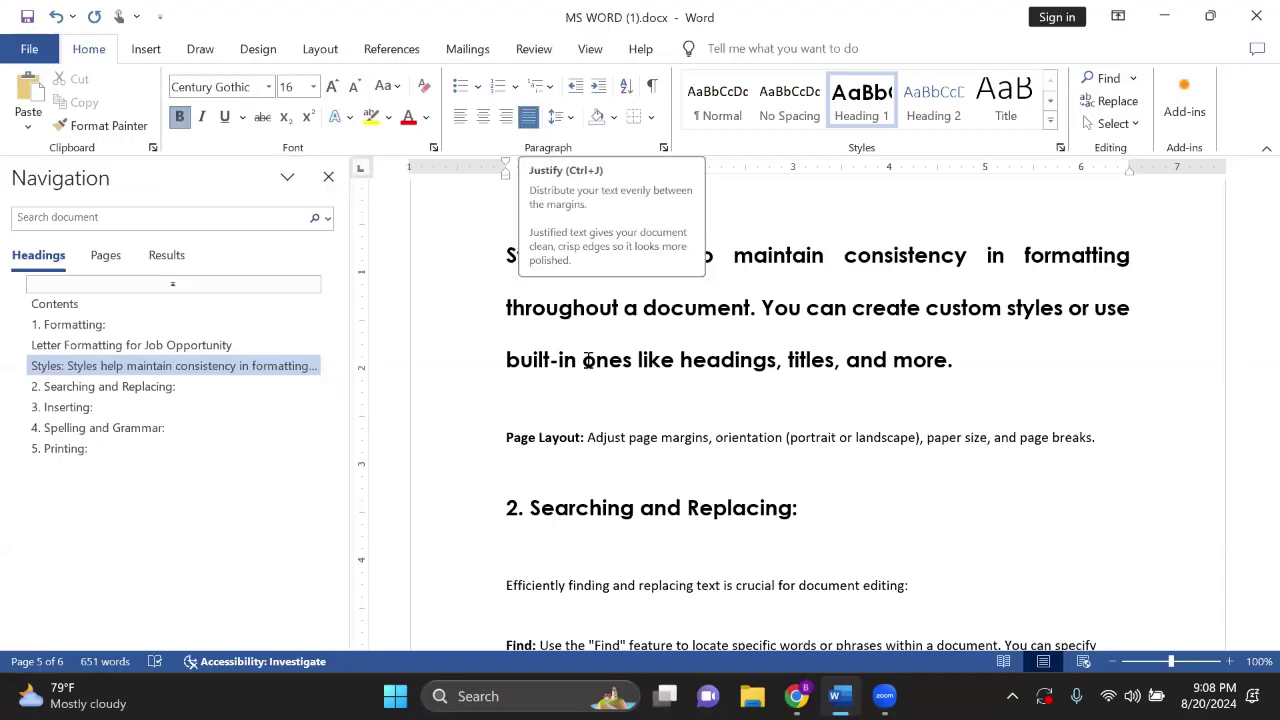
{"action": "left_click", "coordinate": [707, 120]}
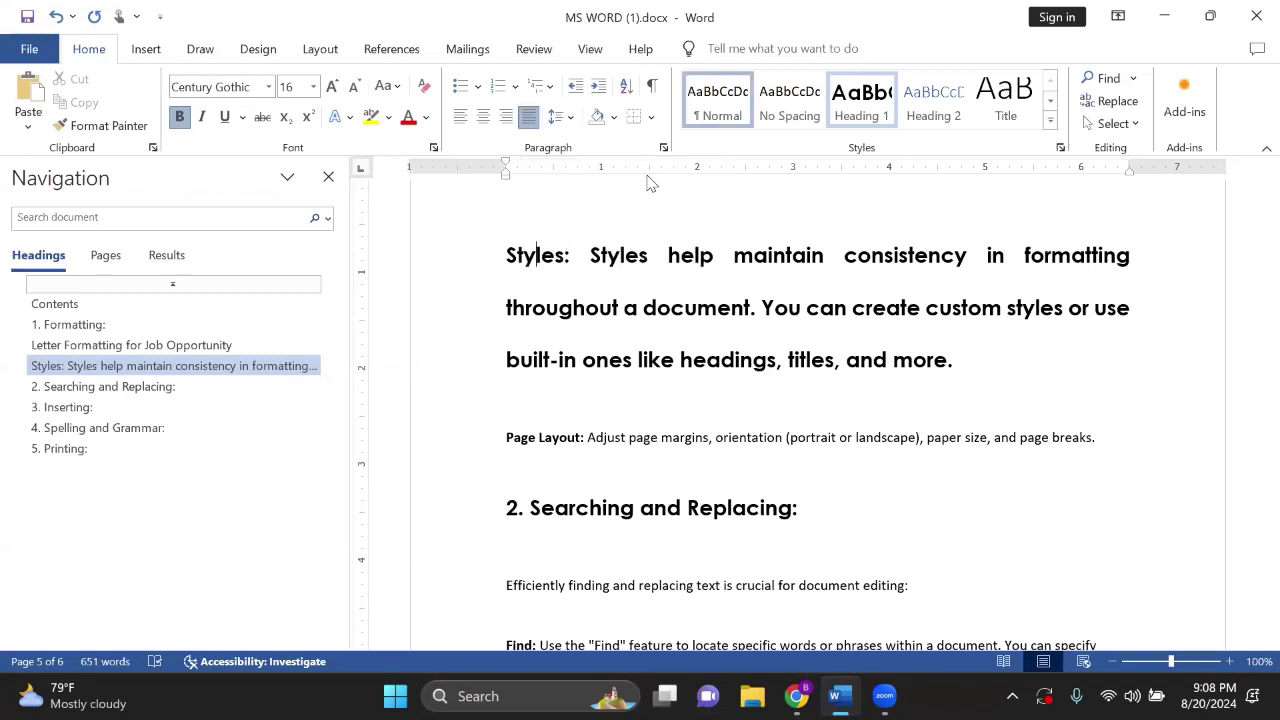
Step: Browse the document's sections through its heading list, including "1. Formatting:" and "2. Searching and Replacing:"
{"action": "left_click", "coordinate": [125, 332]}
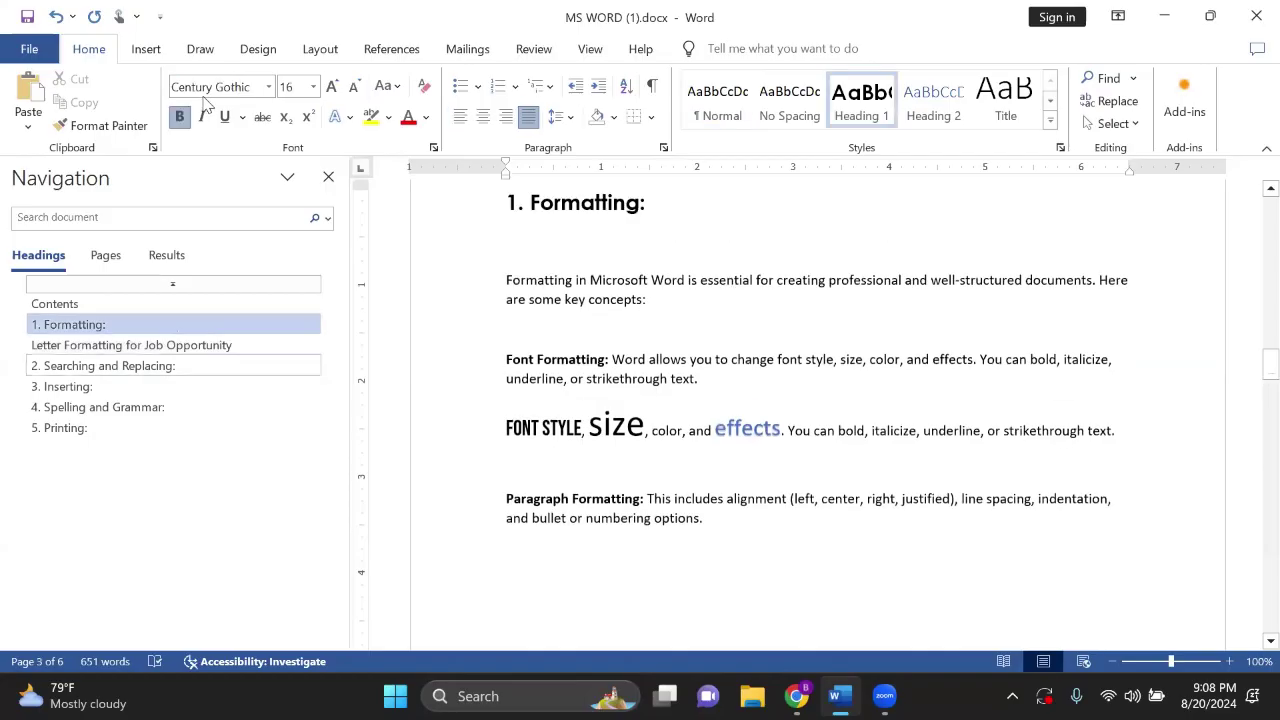
{"action": "left_click", "coordinate": [140, 368]}
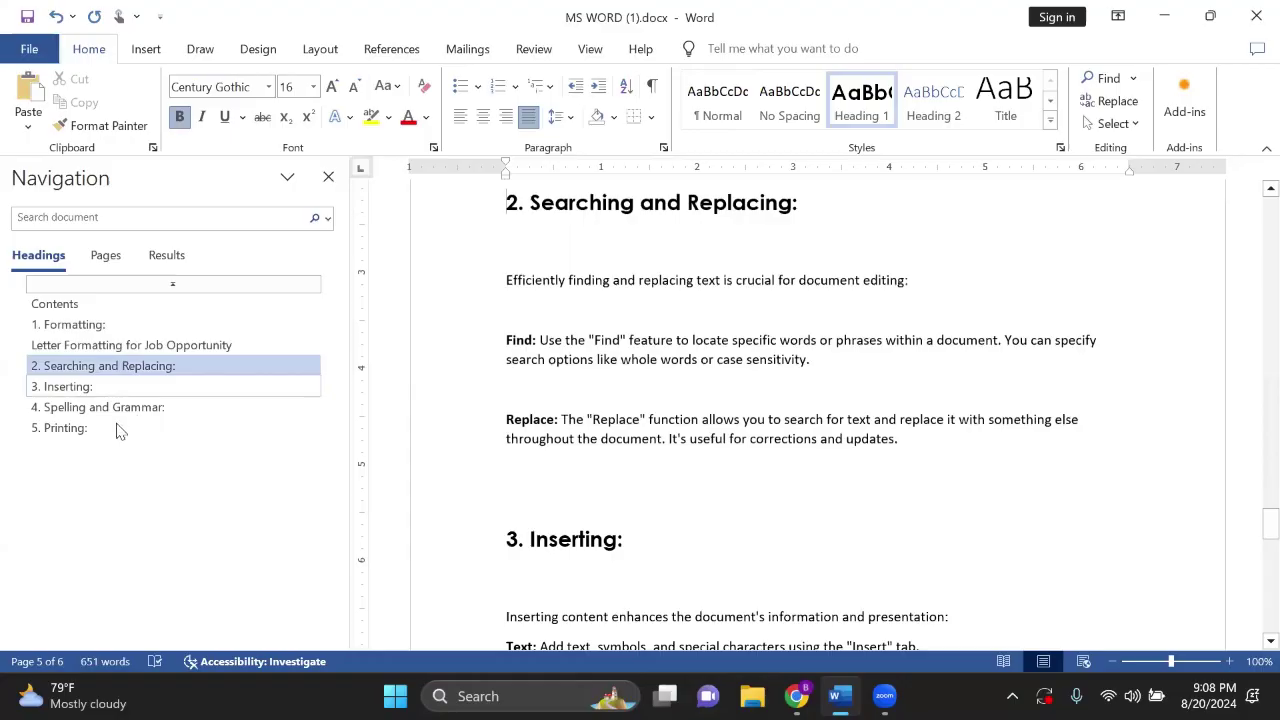
{"action": "left_click", "coordinate": [120, 386]}
{"action": "left_click", "coordinate": [118, 428]}
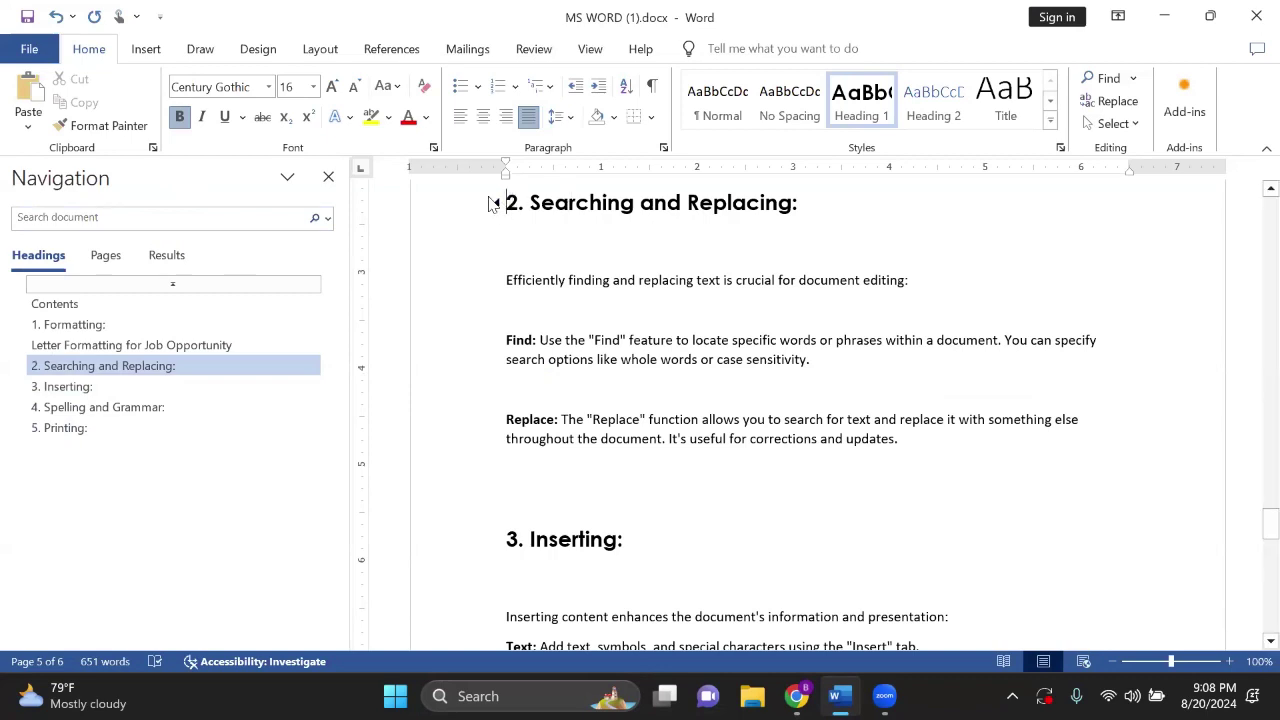
Step: Delete the number and words of the "2. Searching and Replacing:" heading, leaving only its colon
{"action": "key", "text": "Delete"}
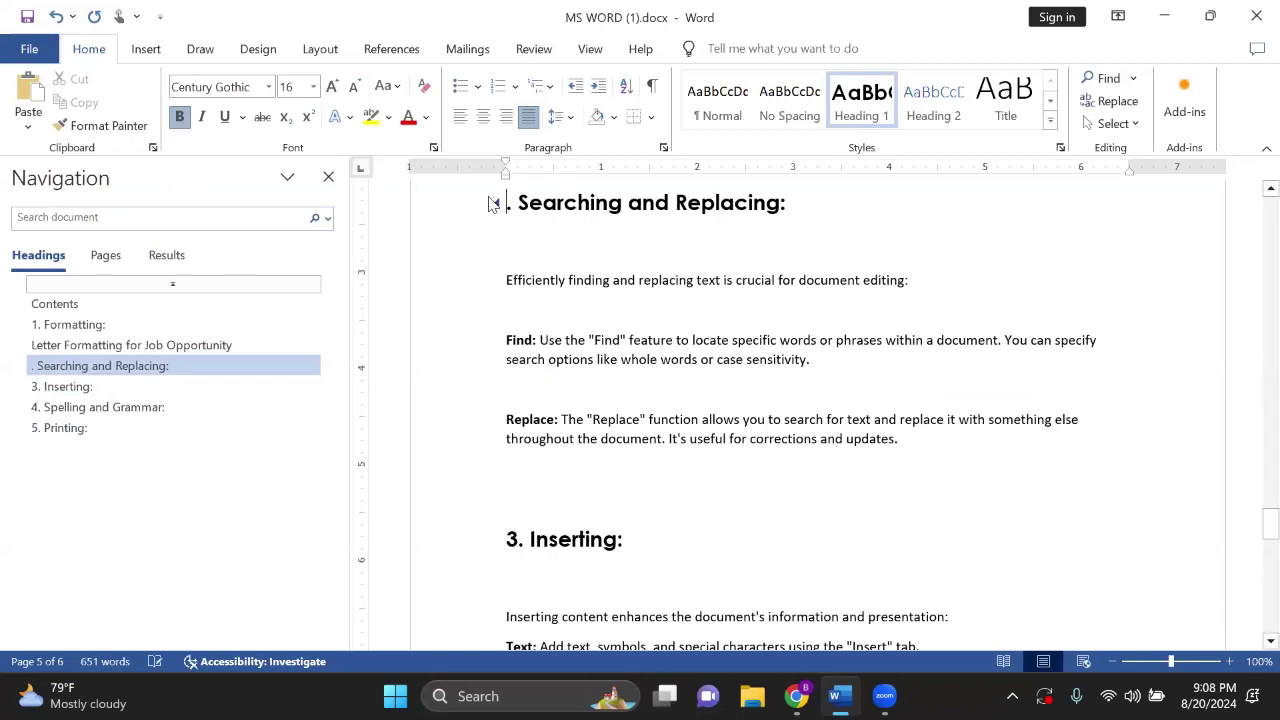
{"action": "key", "text": "Delete"}
{"action": "key", "text": "Delete"}
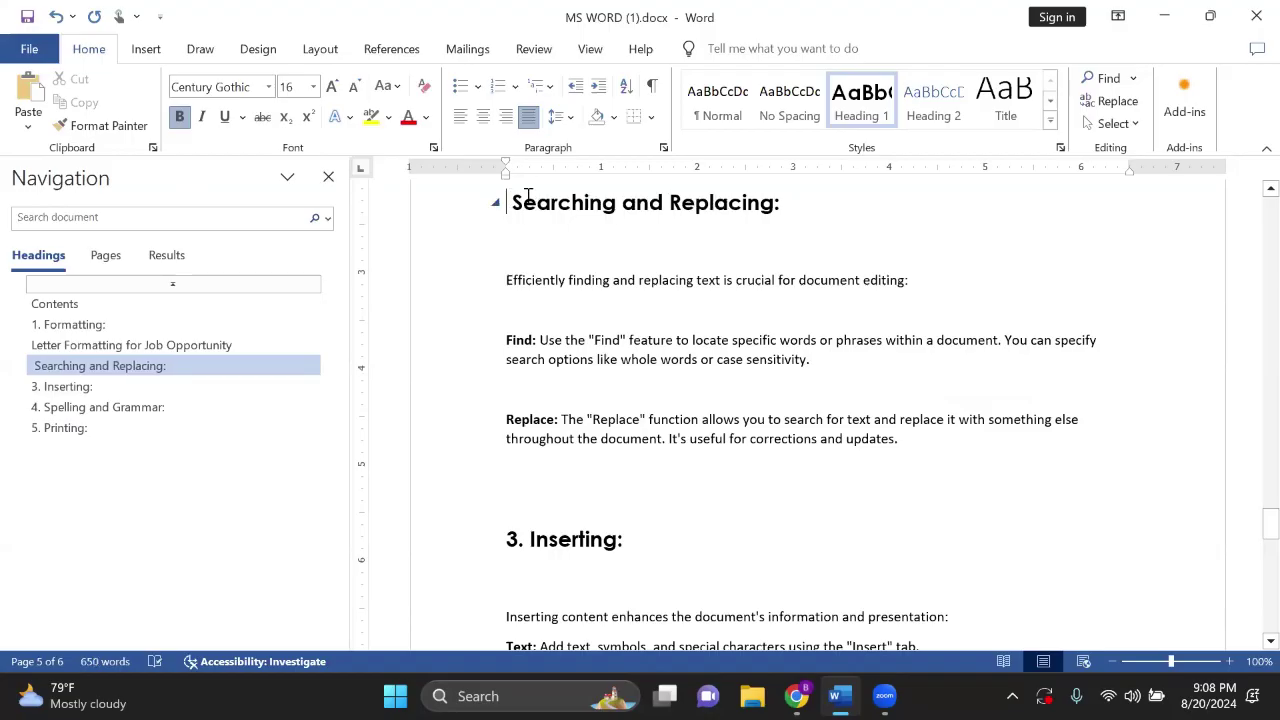
{"action": "triple_click", "coordinate": [751, 210]}
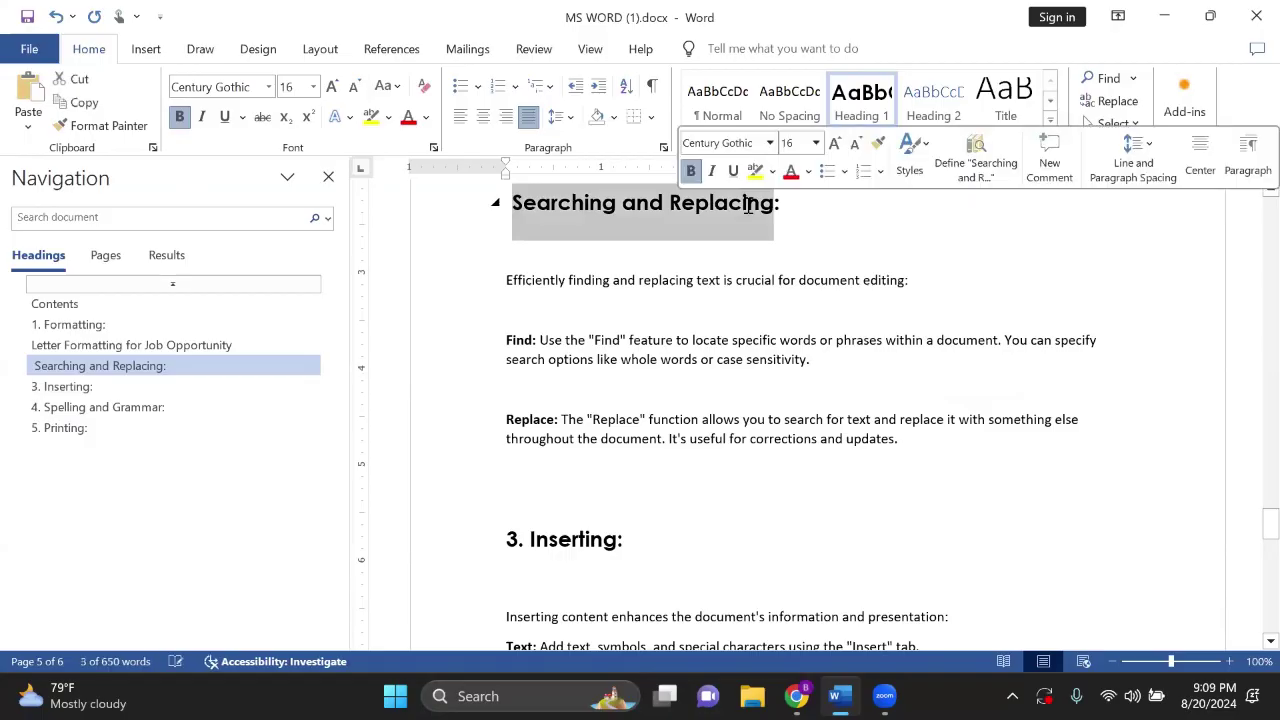
{"action": "key", "text": "Delete"}
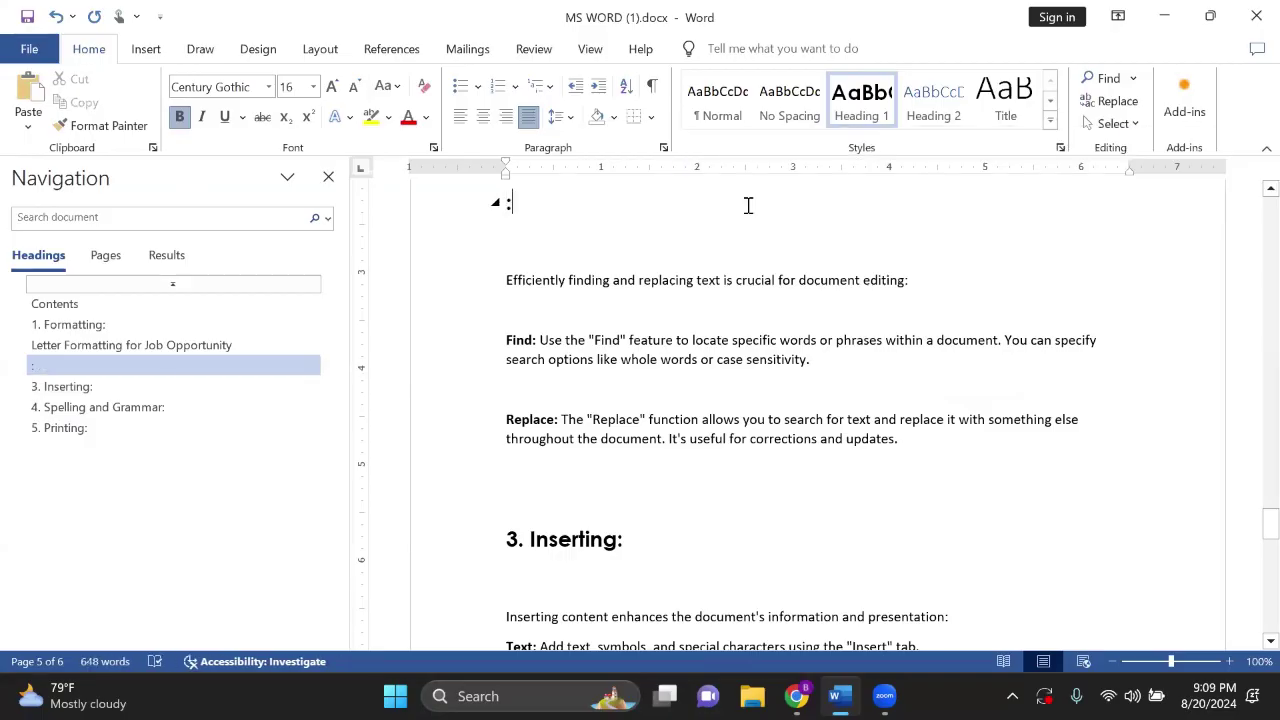
Step: Delete the line break after the leftover colon plus the opening letters of "Efficiently", and apply Normal to the merged paragraph
{"action": "key", "text": "Delete"}
{"action": "key", "text": "Delete"}
{"action": "key", "text": "Delete"}
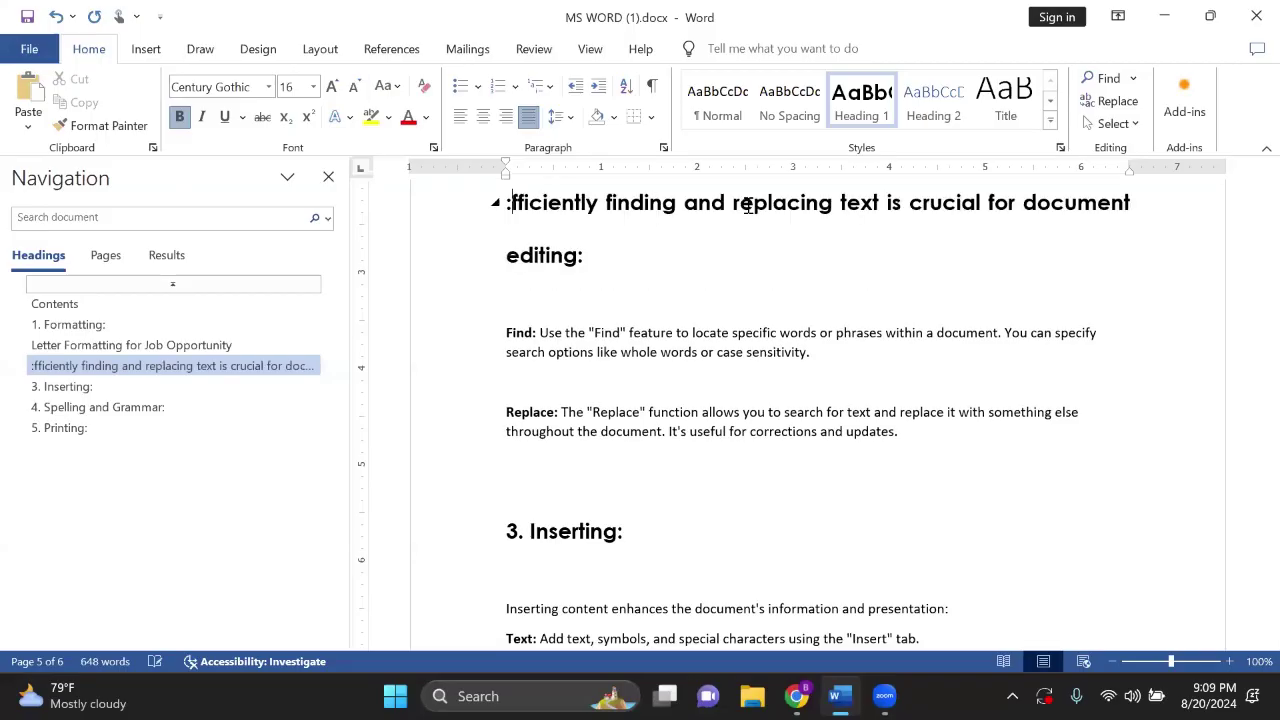
{"action": "key", "text": "Delete"}
{"action": "key", "text": "Delete"}
{"action": "key", "text": "Delete"}
{"action": "key", "text": "Delete"}
{"action": "key", "text": "Delete"}
{"action": "key", "text": "Delete"}
{"action": "key", "text": "Delete"}
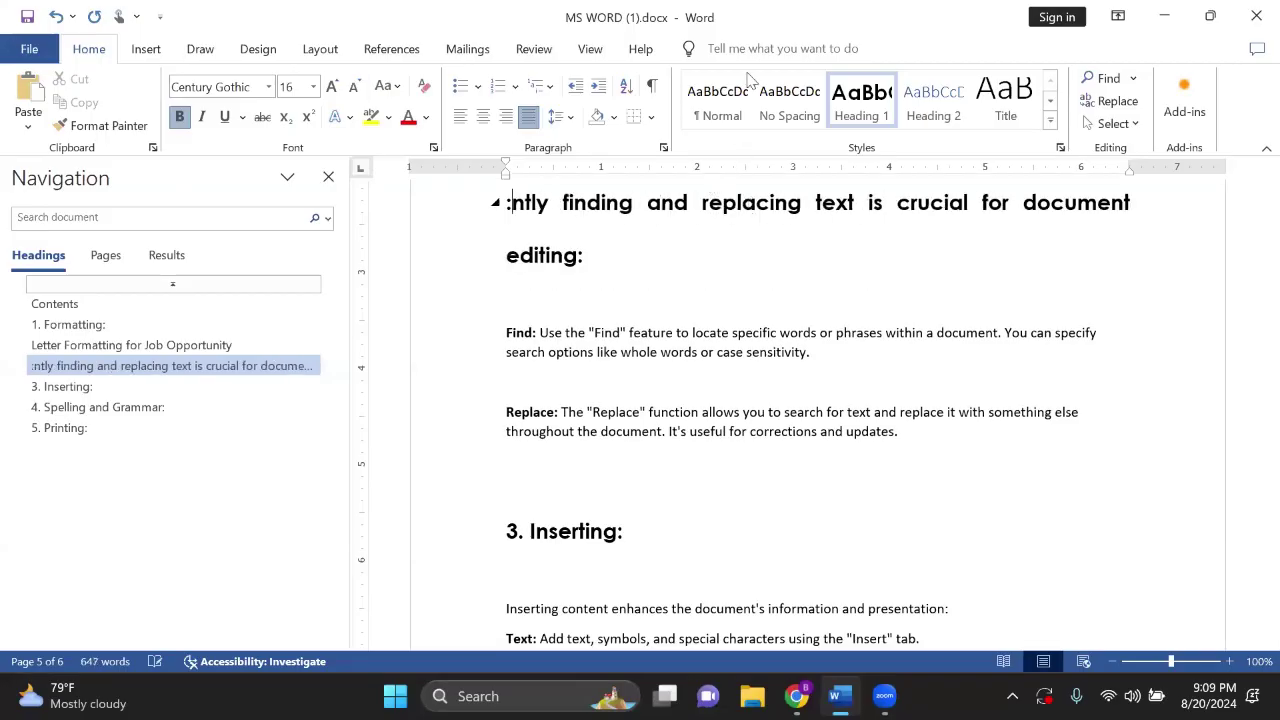
{"action": "left_click", "coordinate": [728, 100]}
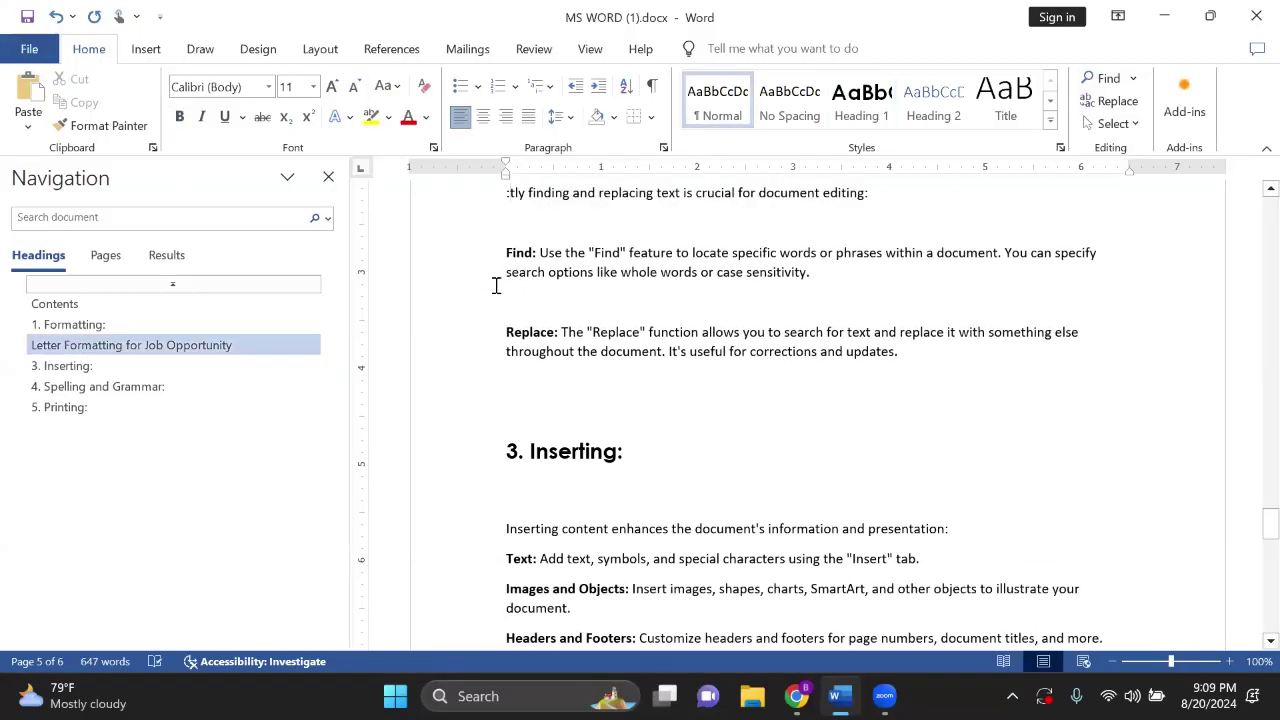
{"action": "scroll", "coordinate": [494, 286], "scroll_direction": "up", "scroll_amount": 2}
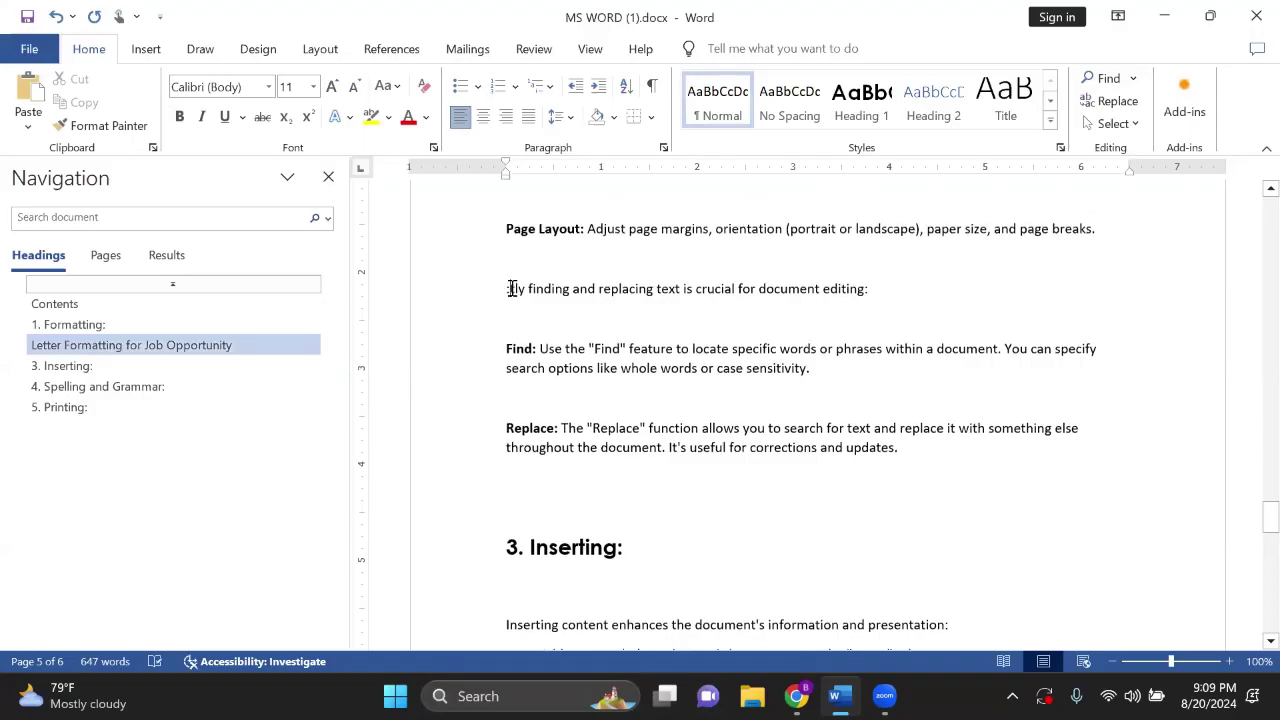
Step: Undo the Normal style and the character deletions back to the separate colon line
{"action": "left_click", "coordinate": [55, 17]}
{"action": "left_click", "coordinate": [55, 17]}
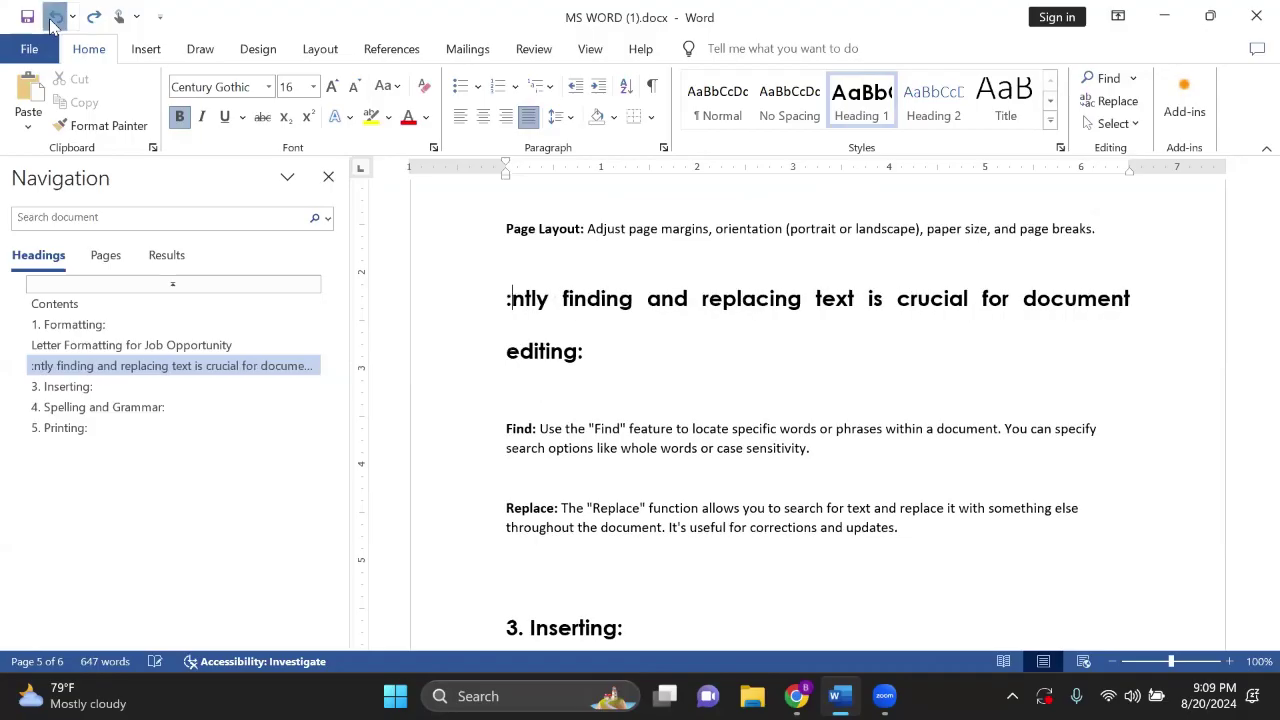
{"action": "left_click", "coordinate": [55, 17]}
{"action": "left_click", "coordinate": [55, 17]}
{"action": "left_click", "coordinate": [55, 17]}
{"action": "left_click", "coordinate": [55, 17]}
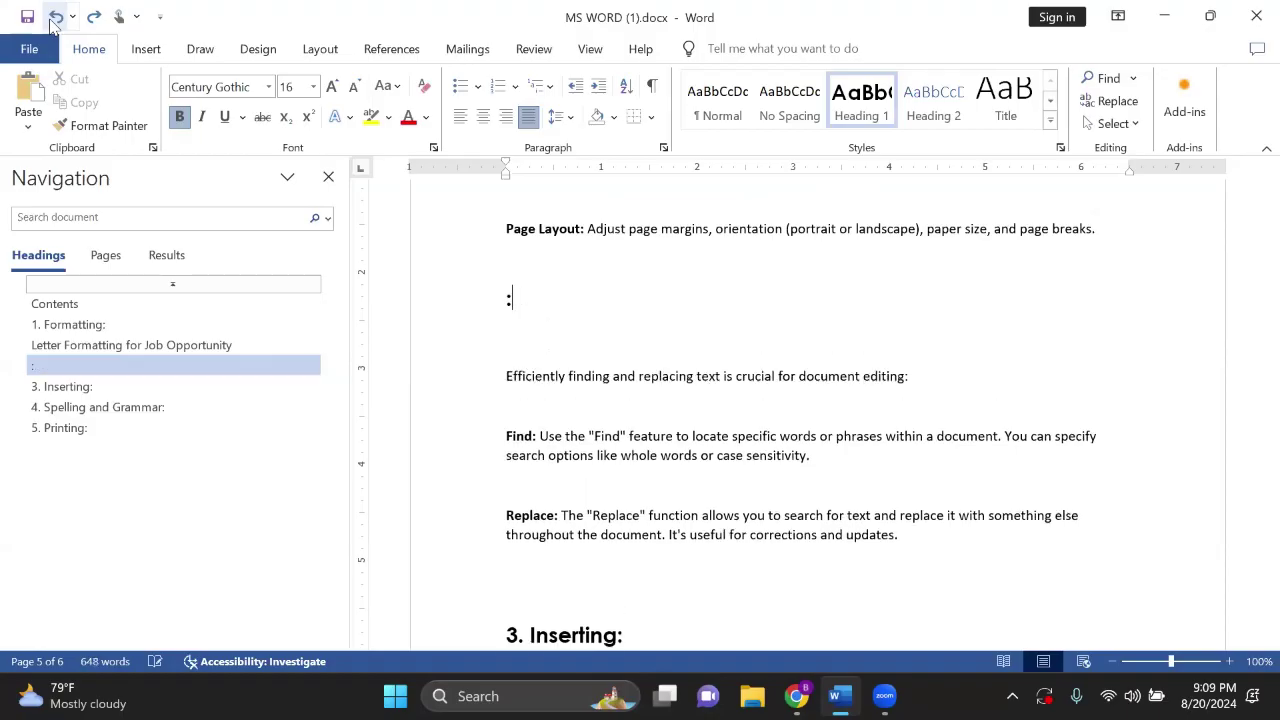
Step: Apply the Normal style to the leftover colon line and join it with the "Efficiently finding and replacing" paragraph below
{"action": "left_click", "coordinate": [717, 100]}
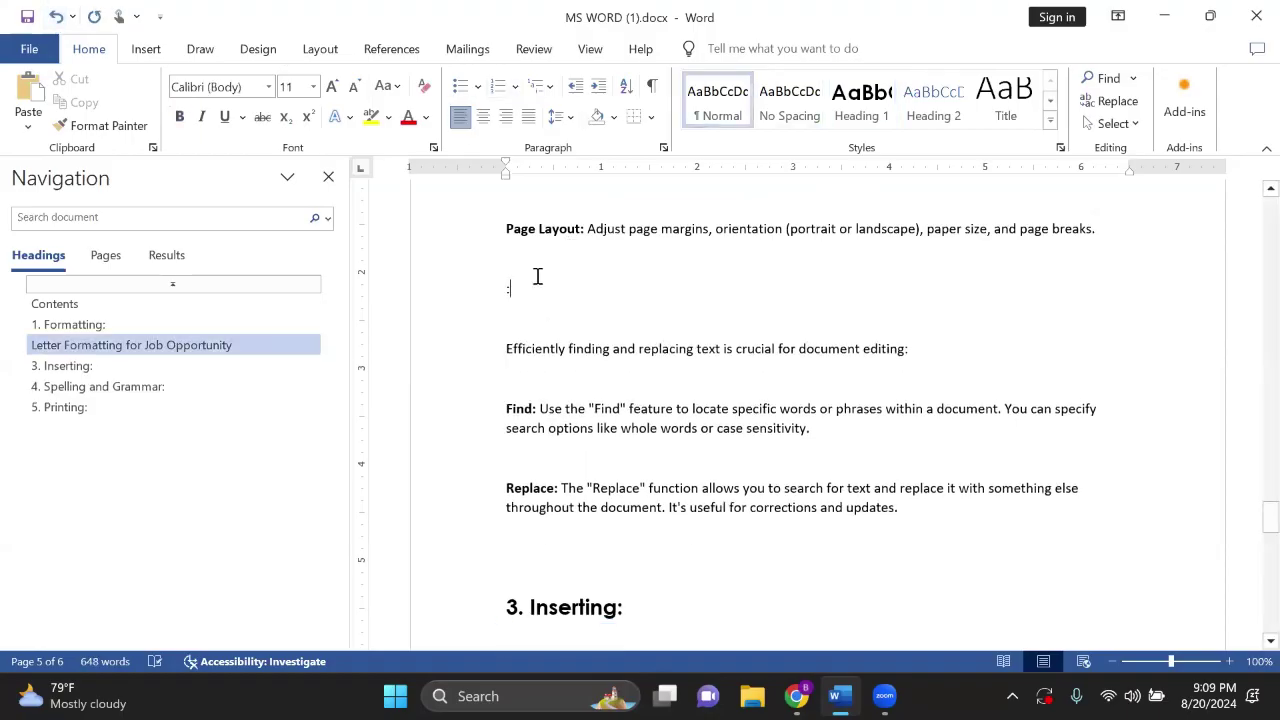
{"action": "key", "text": "Delete"}
{"action": "key", "text": "Delete"}
{"action": "key", "text": "Delete"}
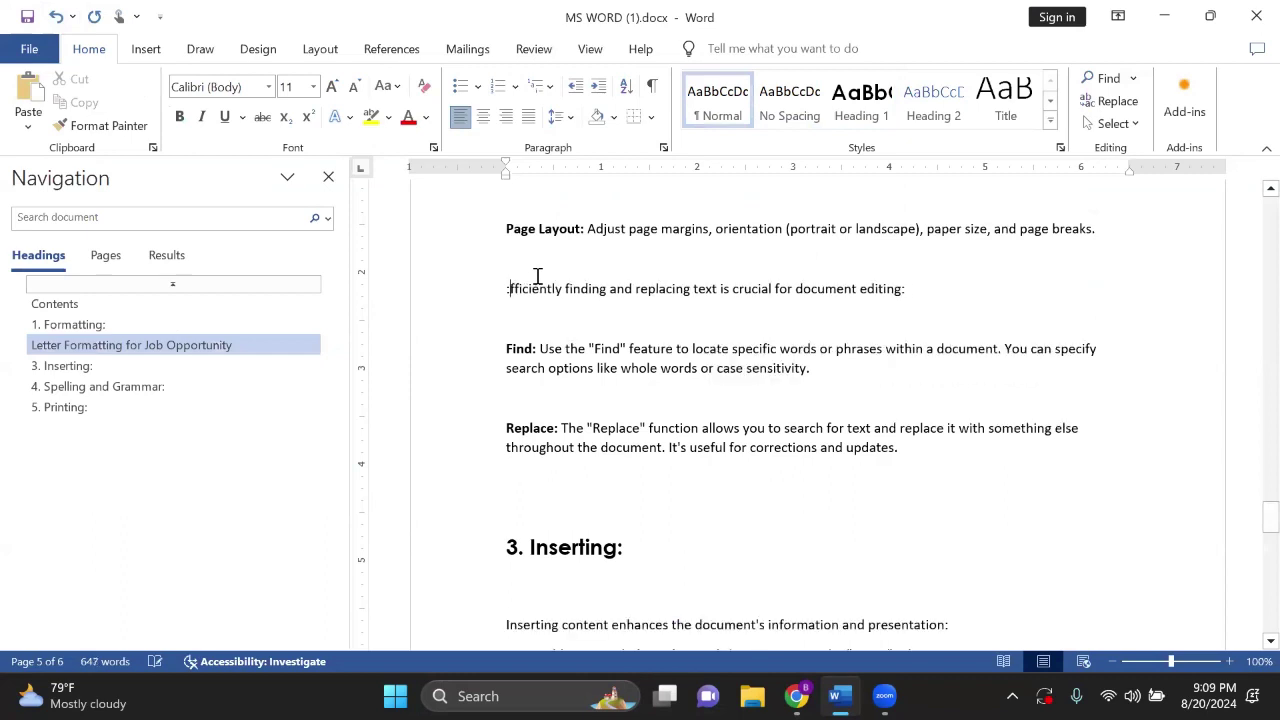
Step: Repair the start of the joined paragraph so it begins with "efficiently", and remove the leading colon
{"action": "key", "text": "Delete"}
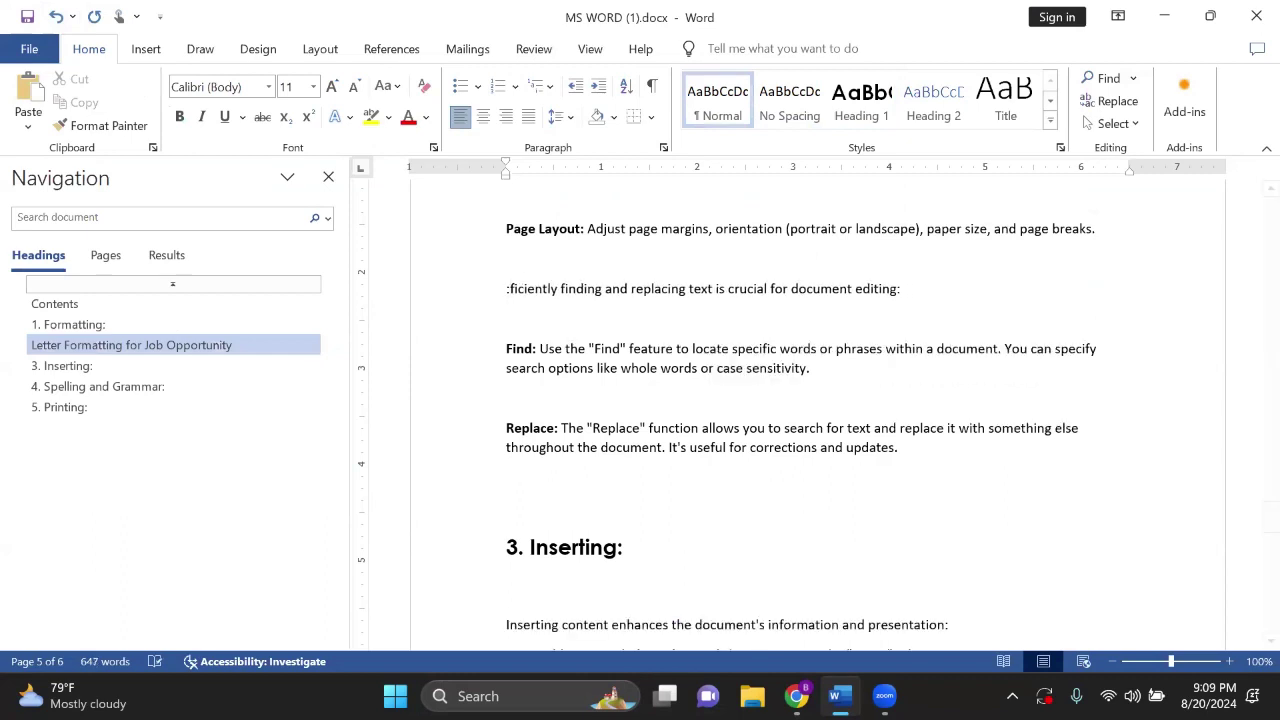
{"action": "type", "text": "ef"}
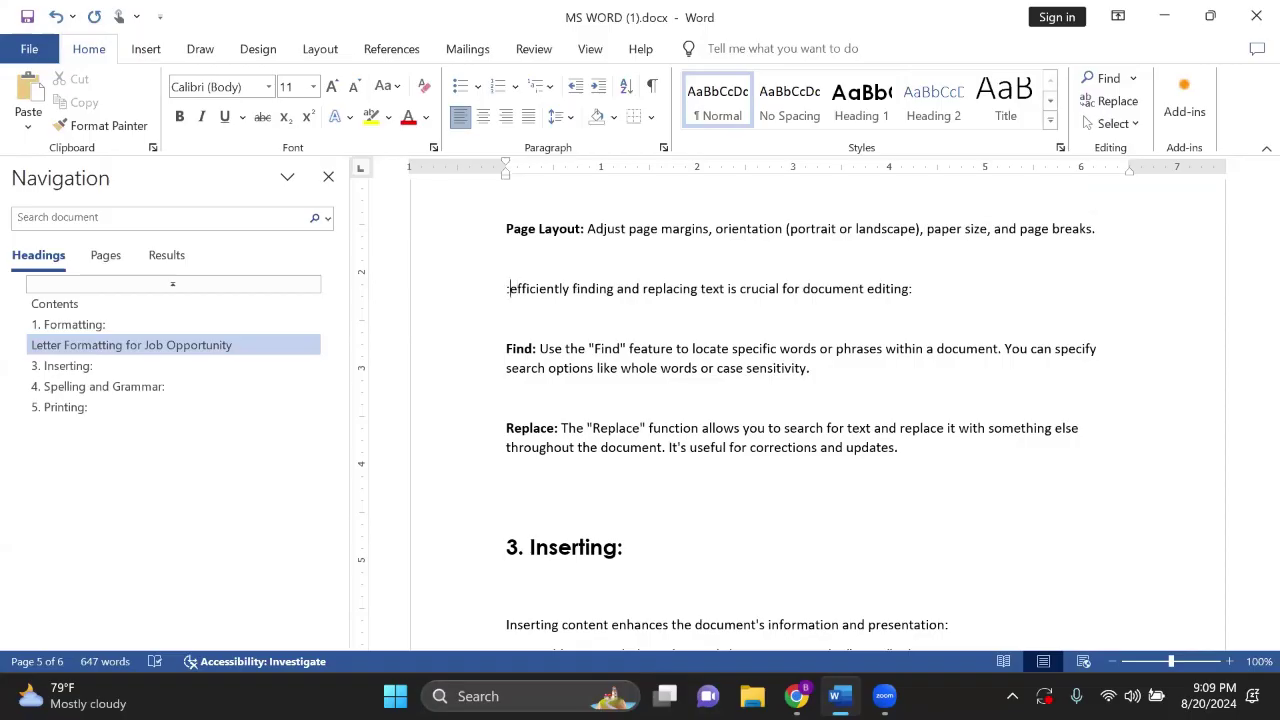
{"action": "key", "text": "BackSpace"}
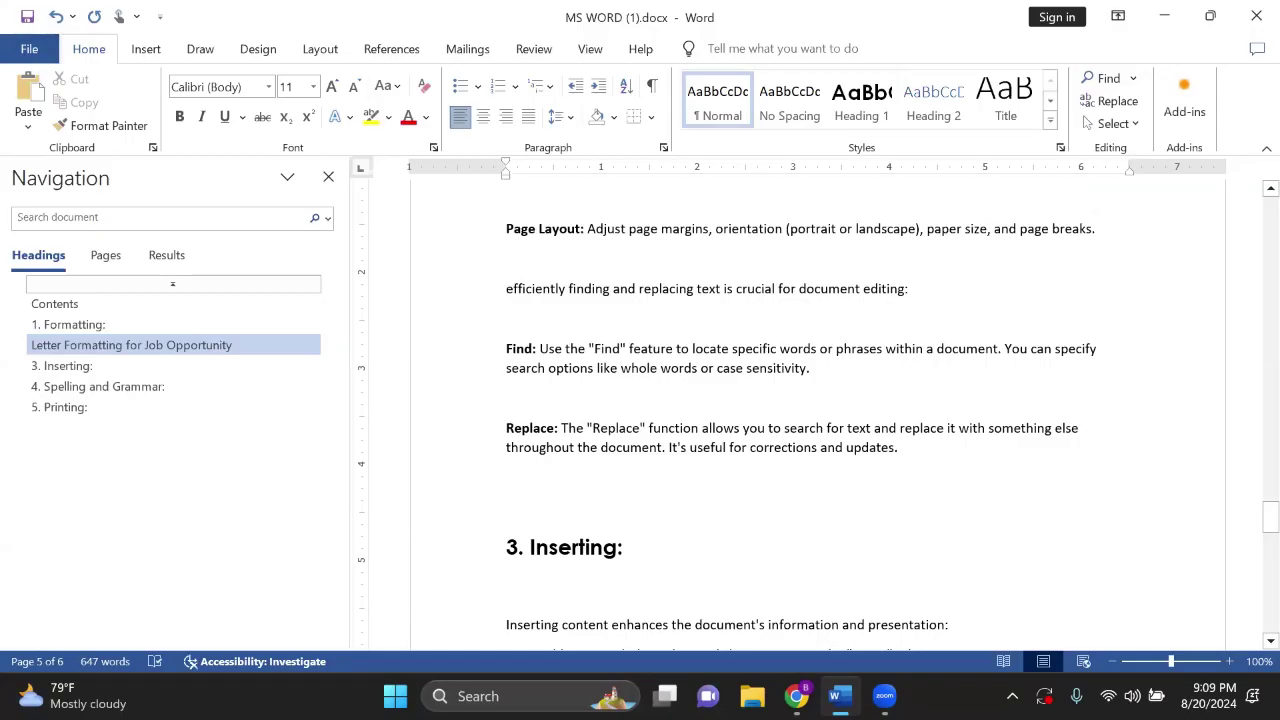
Step: Add two lines above the "efficiently finding" paragraph and enter "2.Searching and Replacing" there in Heading 1 style
{"action": "key", "text": "Return"}
{"action": "key", "text": "Return"}
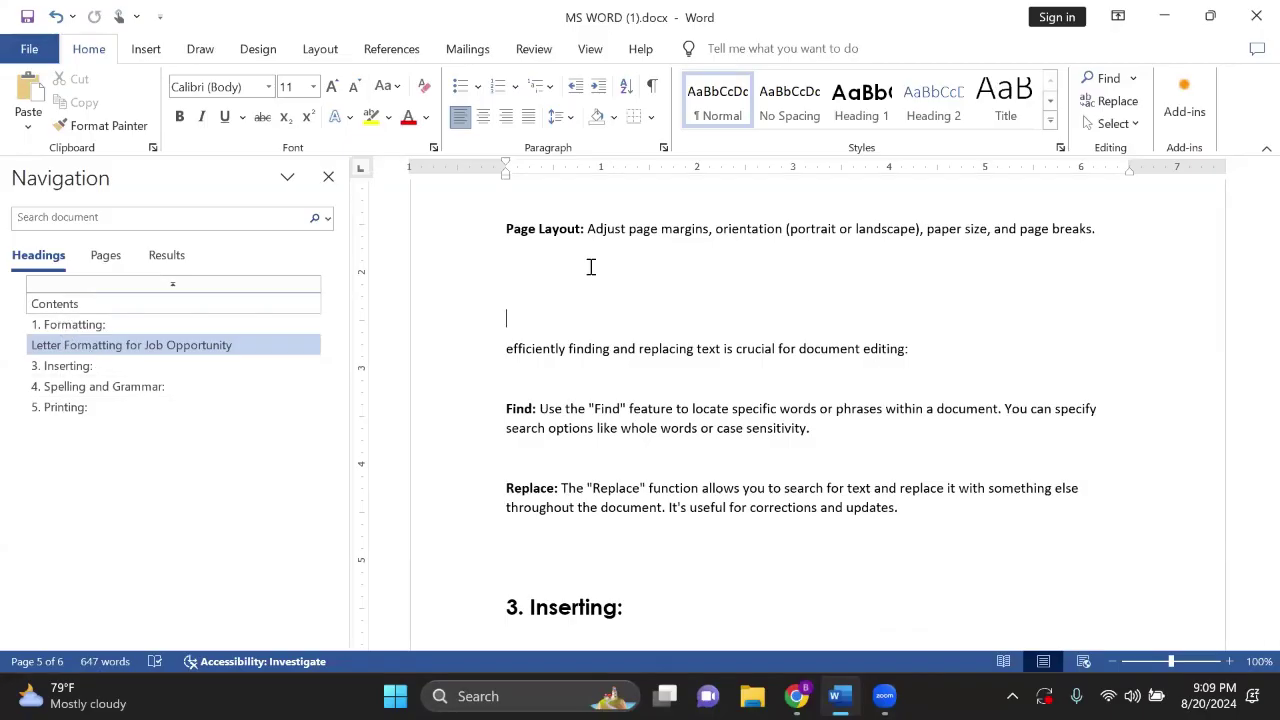
{"action": "left_click", "coordinate": [870, 105]}
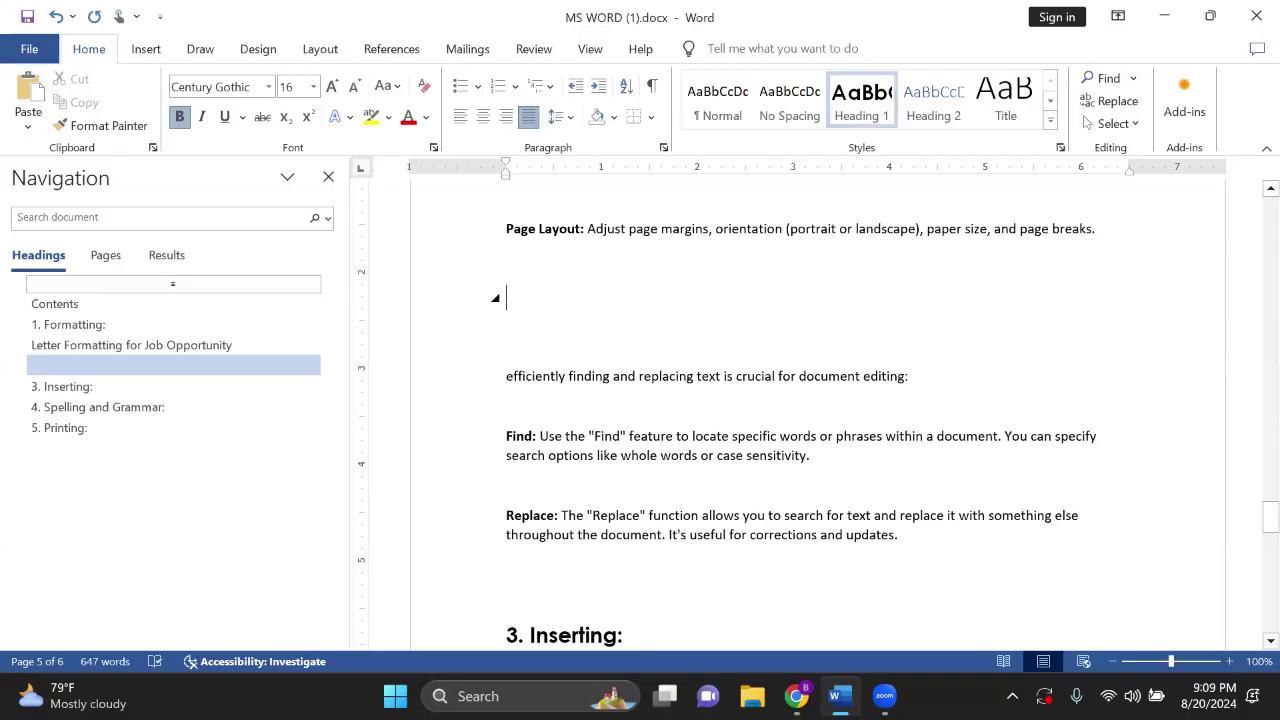
{"action": "type", "text": "2"}
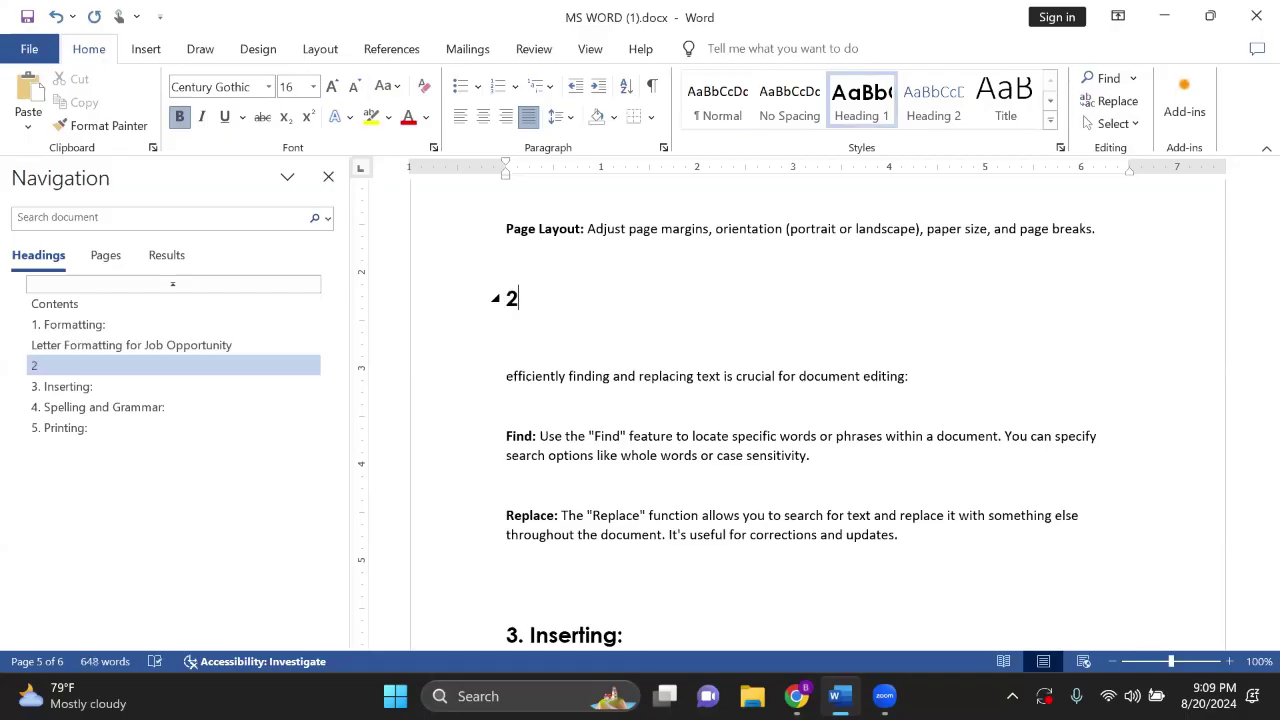
{"action": "type", "text": ".Searchin"}
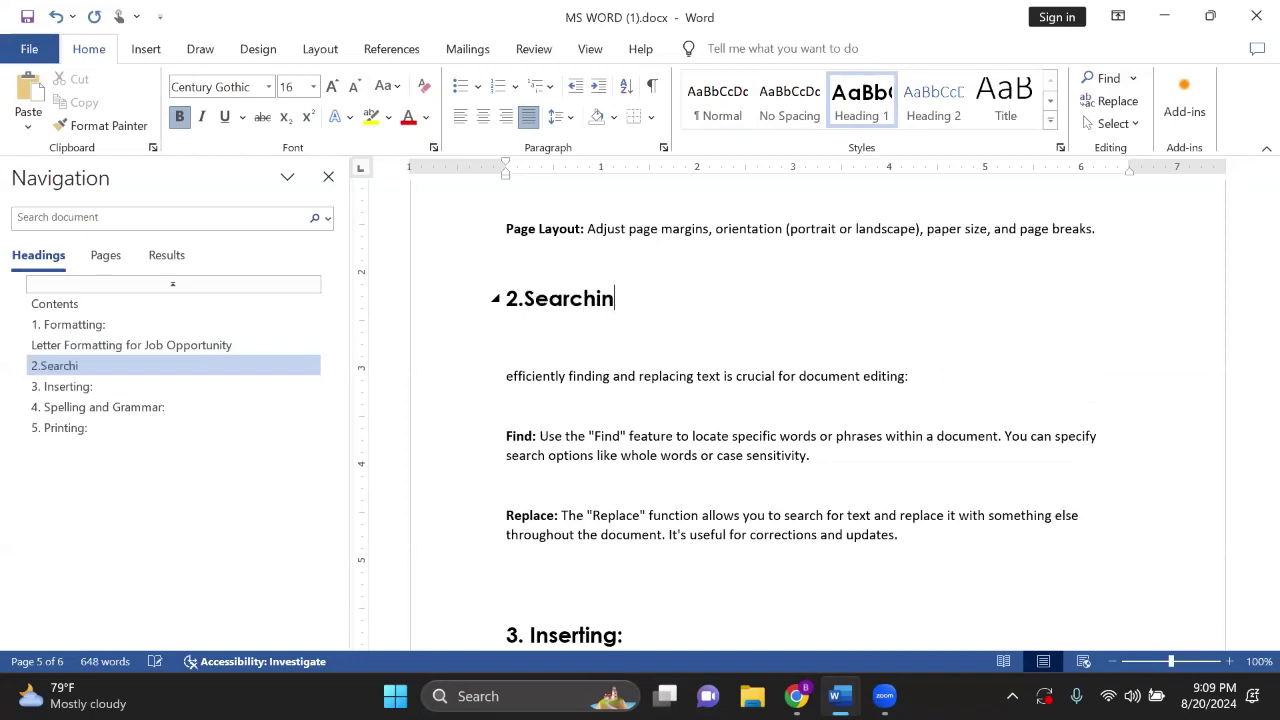
{"action": "type", "text": "g and "}
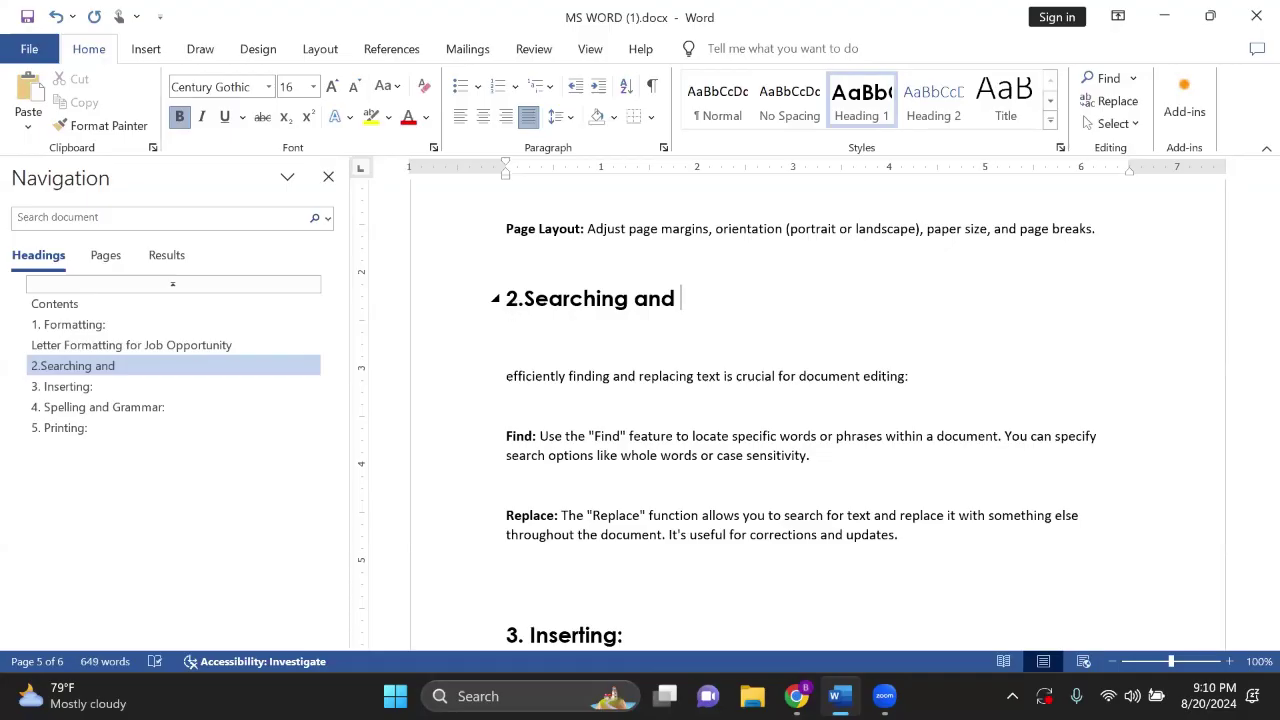
{"action": "type", "text": "Replacing"}
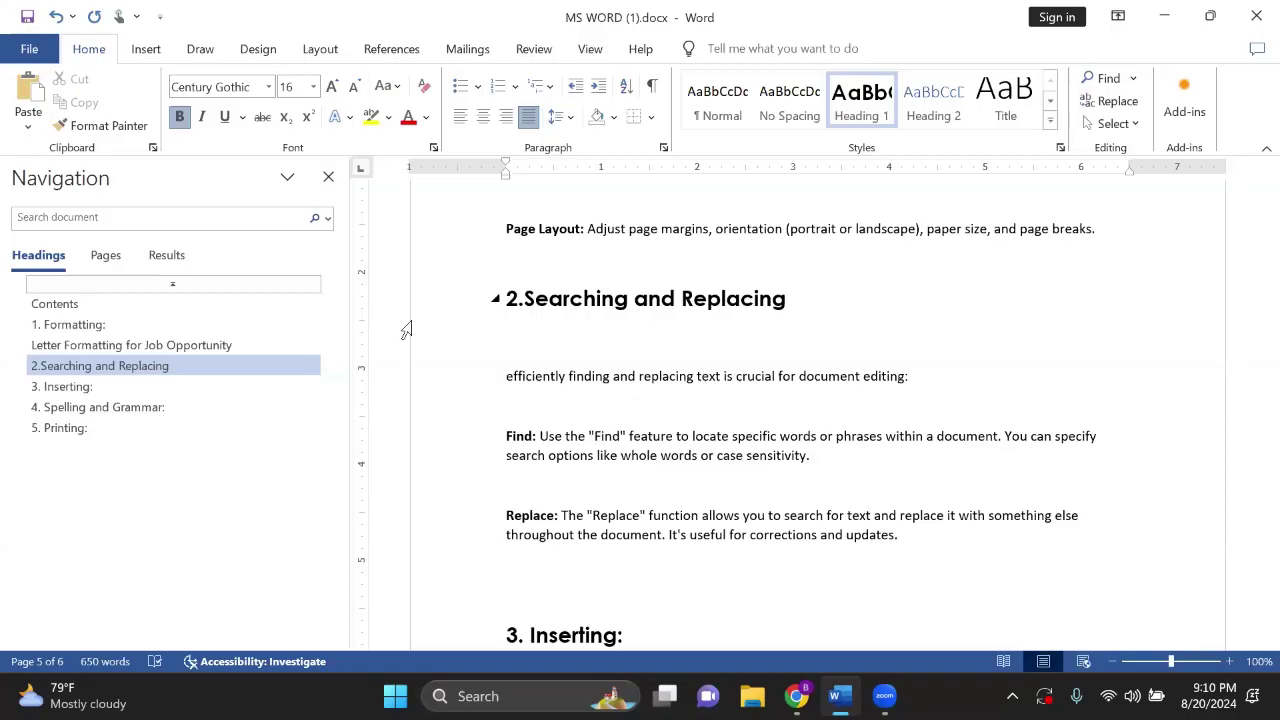
Step: Switch the "2.Searching and Replacing" heading to Normal and back to Heading 1
{"action": "left_click_drag", "start_coordinate": [508, 296], "coordinate": [795, 305]}
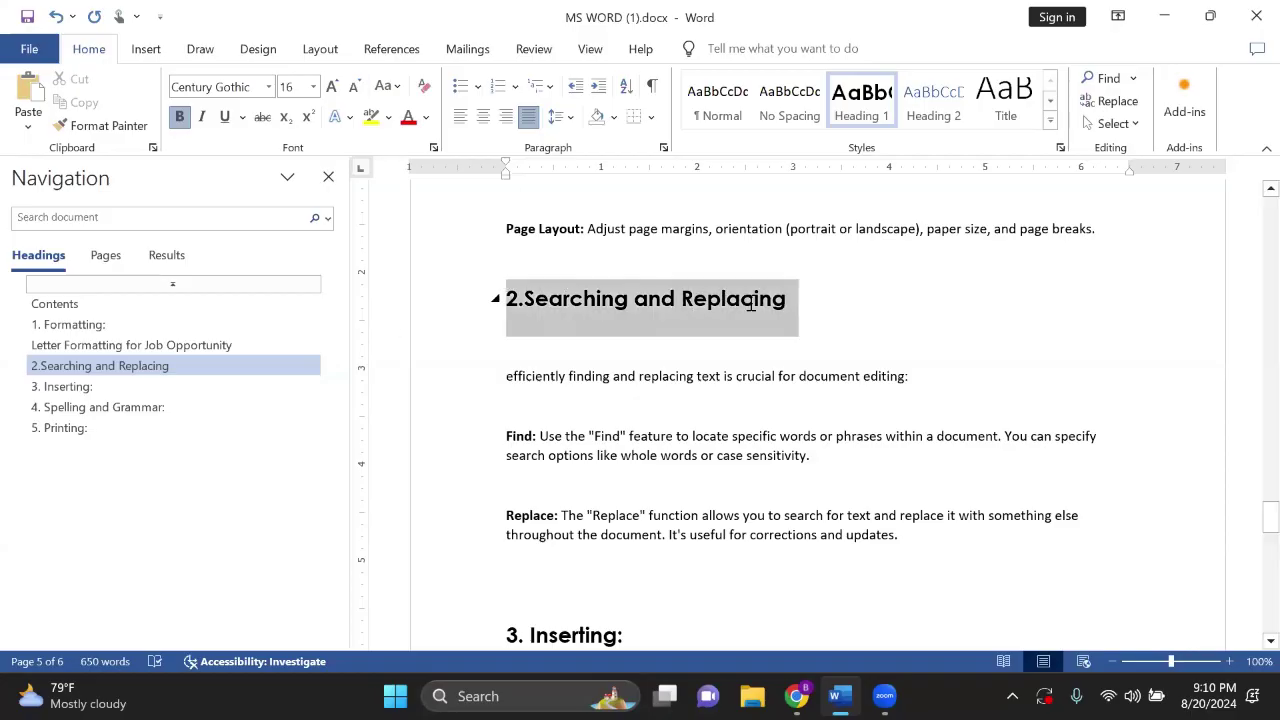
{"action": "left_click", "coordinate": [718, 105]}
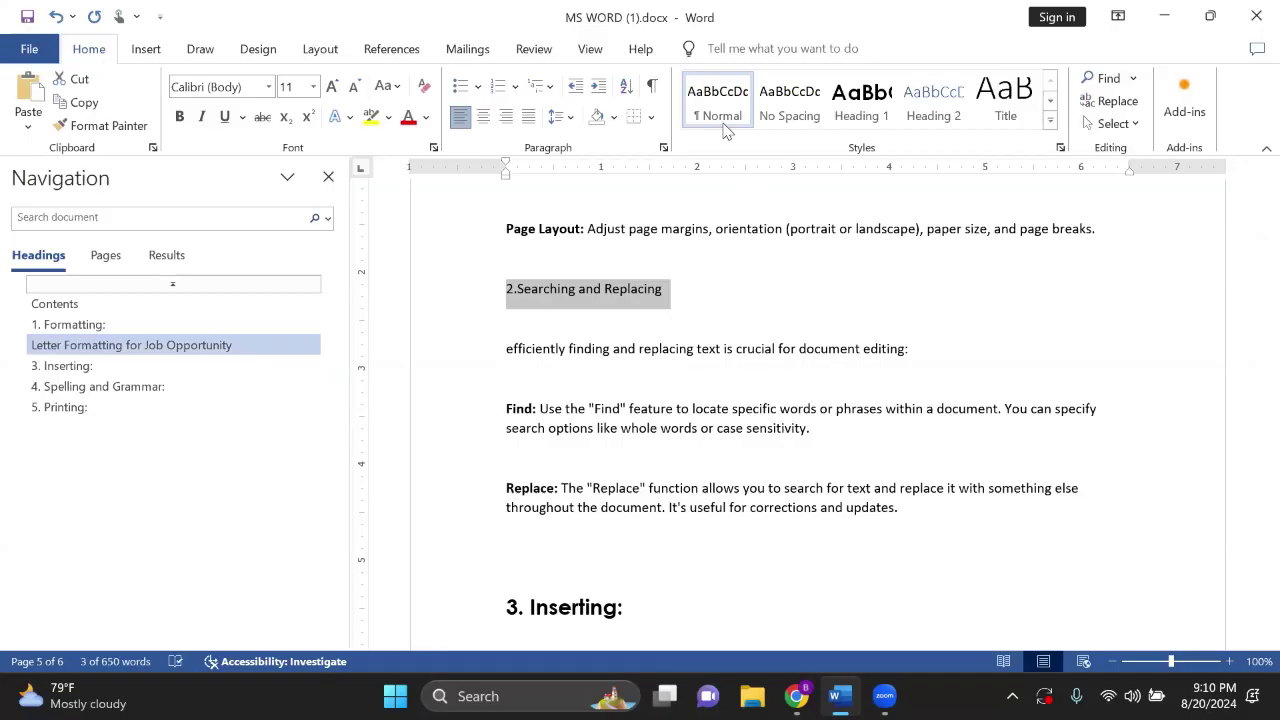
{"action": "left_click", "coordinate": [857, 112]}
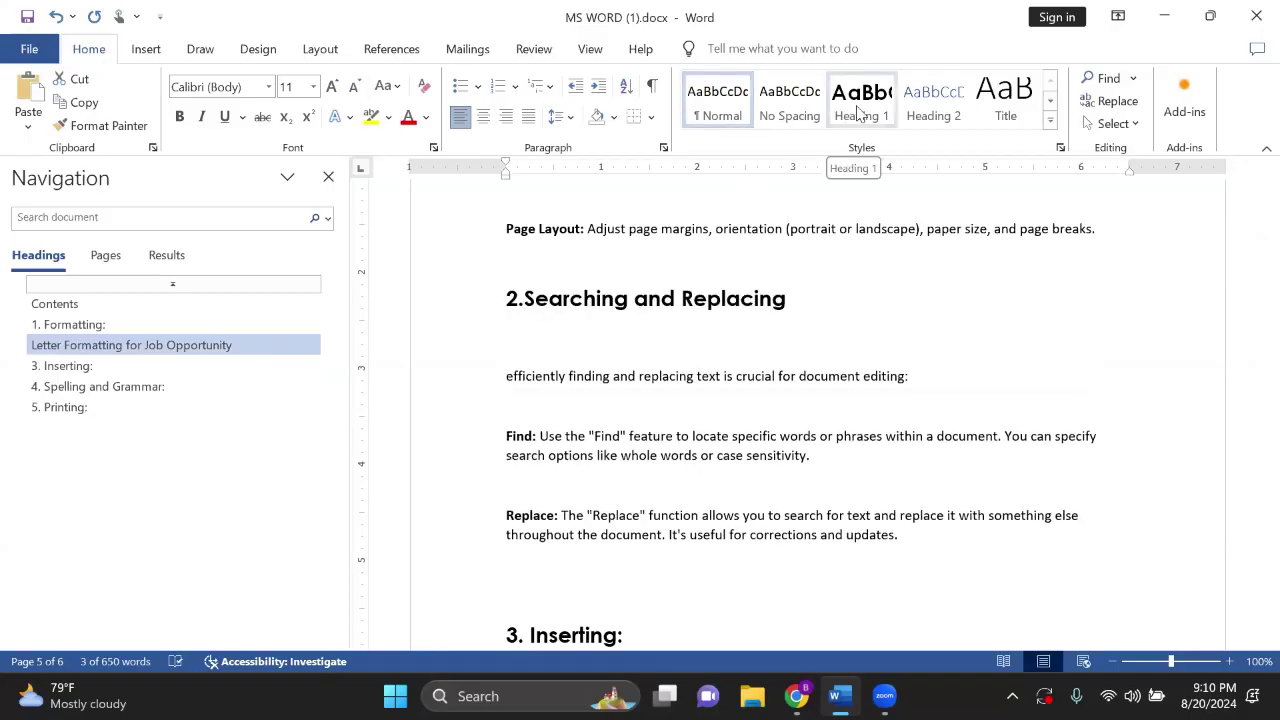
{"action": "left_click", "coordinate": [857, 112]}
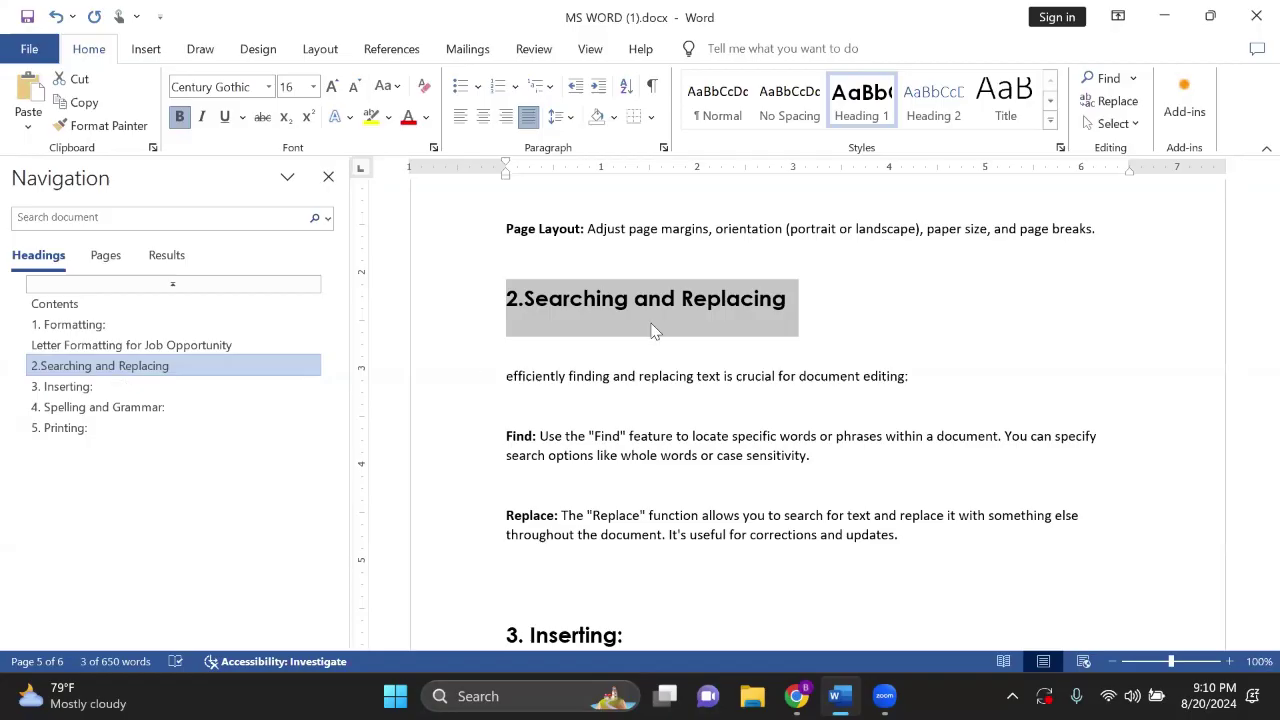
Step: Modify the Heading 1 style of "2.Searching and Replacing" to be underlined with a blue Accent 1 font color
{"action": "left_click", "coordinate": [634, 298]}
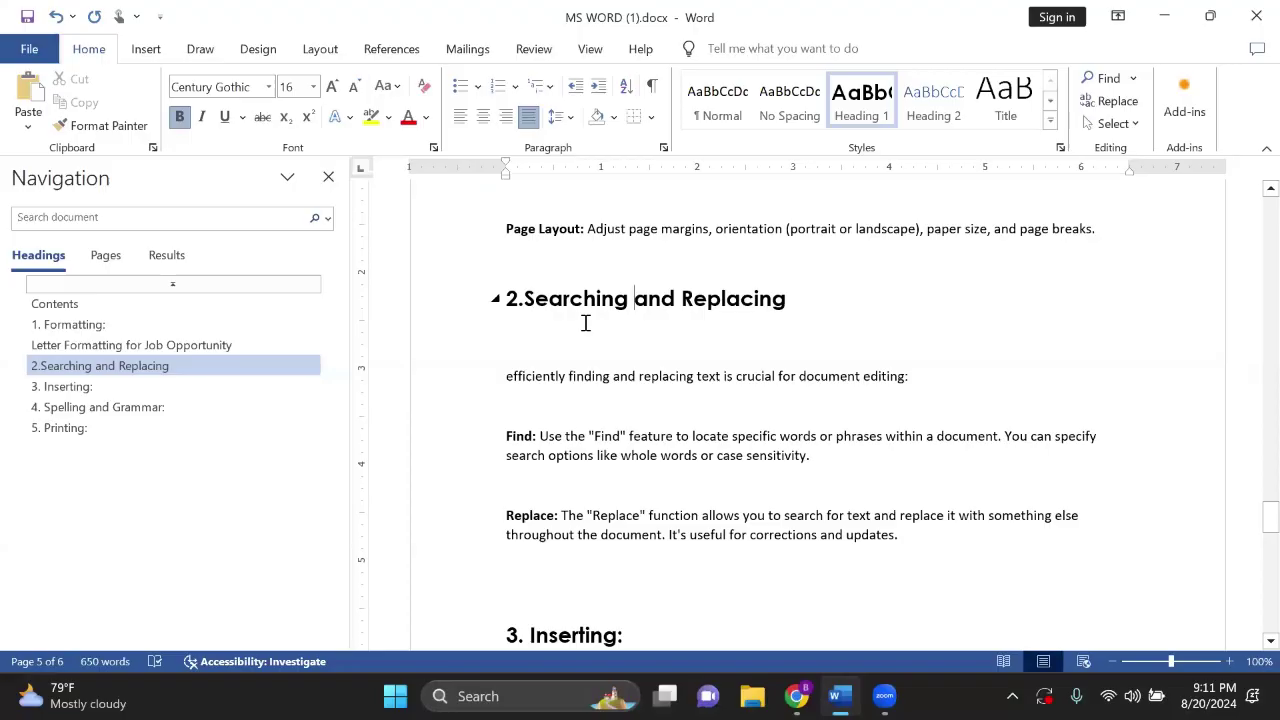
{"action": "right_click", "coordinate": [874, 106]}
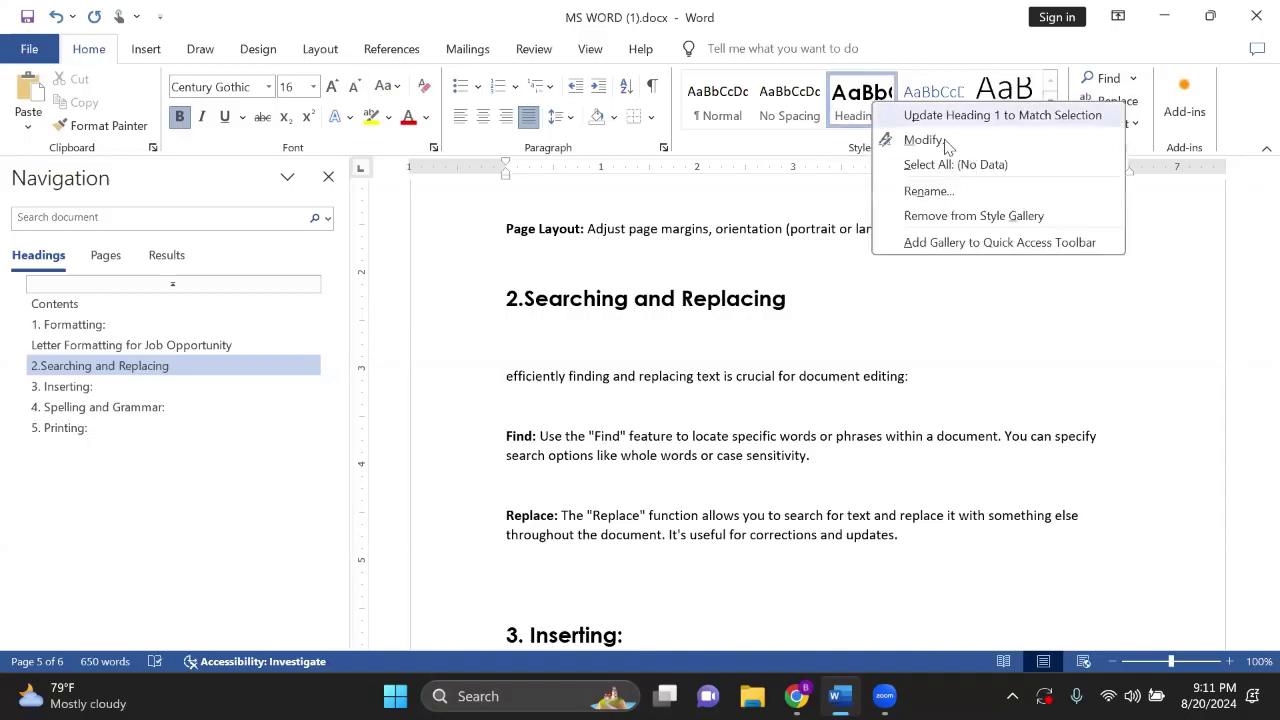
{"action": "left_click", "coordinate": [948, 145]}
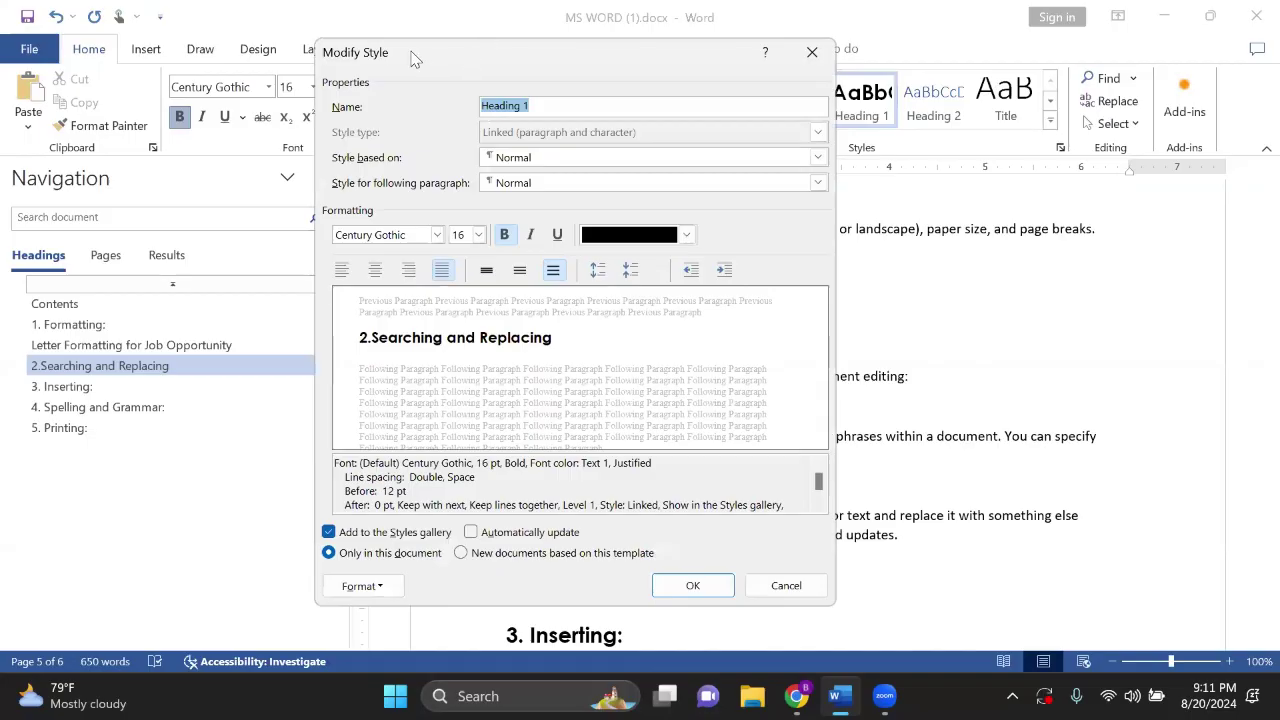
{"action": "left_click_drag", "start_coordinate": [475, 55], "coordinate": [376, 25]}
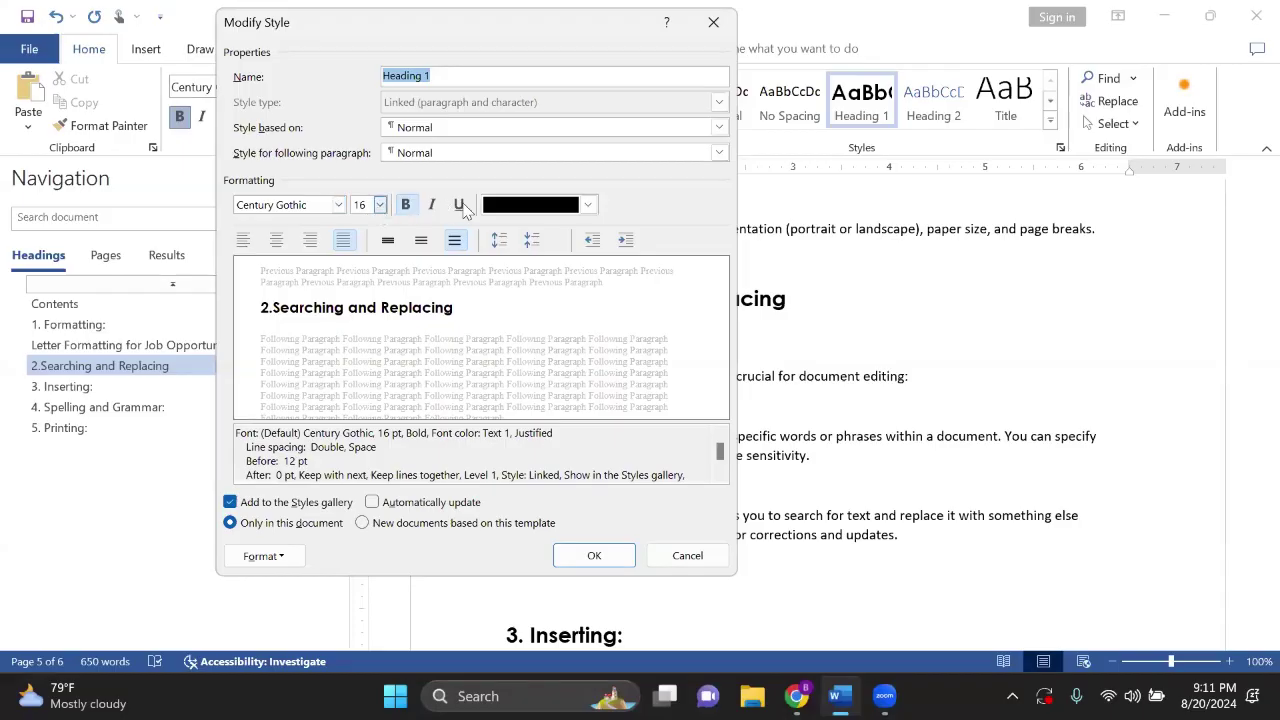
{"action": "key", "text": "Tab"}
{"action": "key", "text": "ctrl+u"}
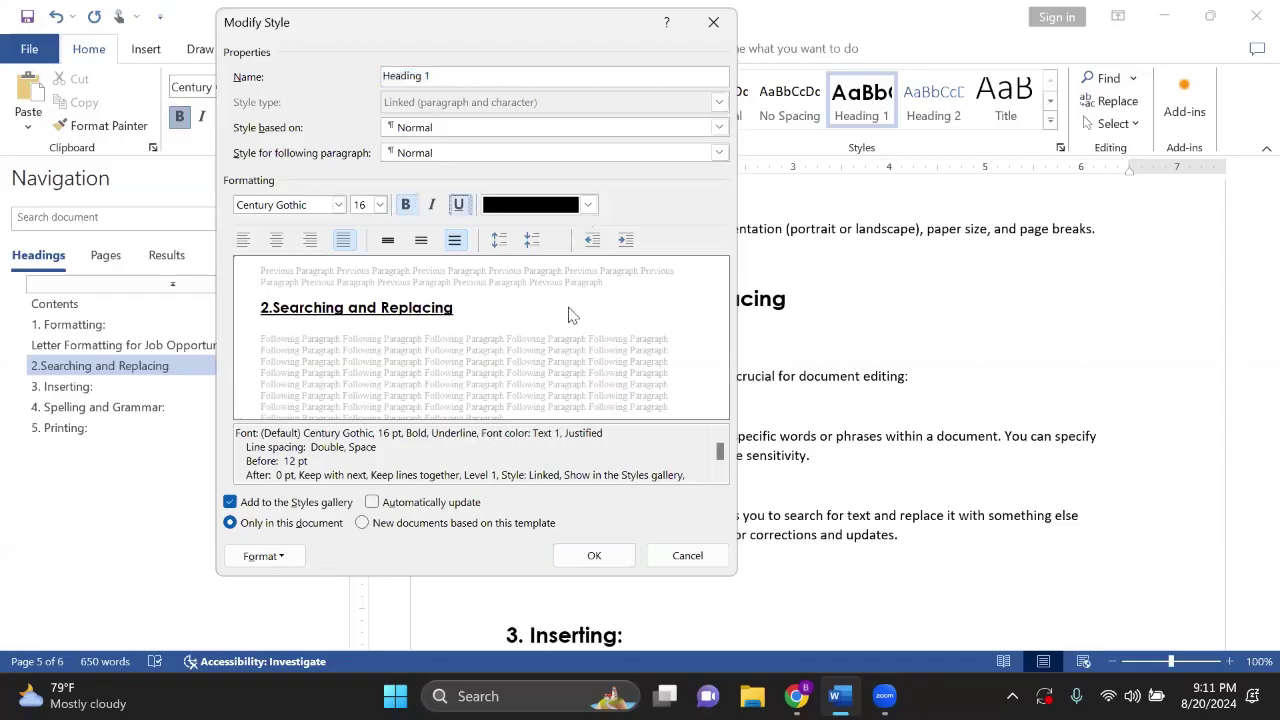
{"action": "key", "text": "alt+Down"}
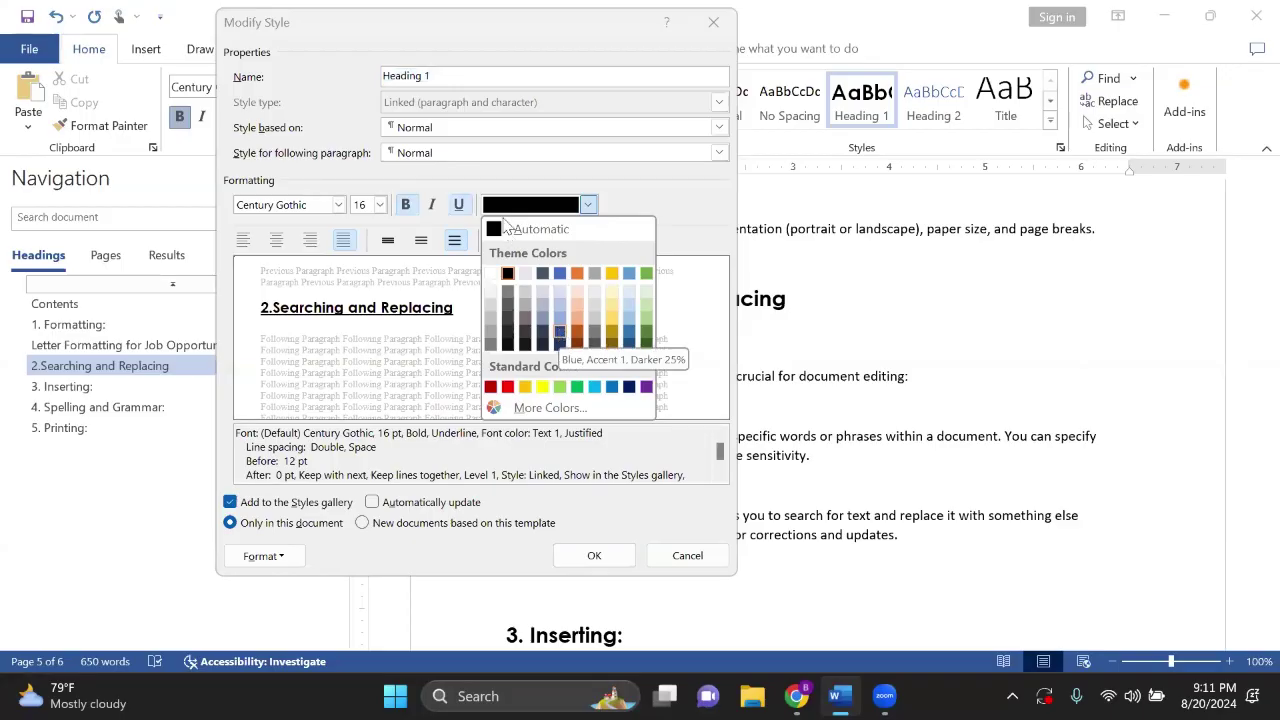
{"action": "key", "text": "Return"}
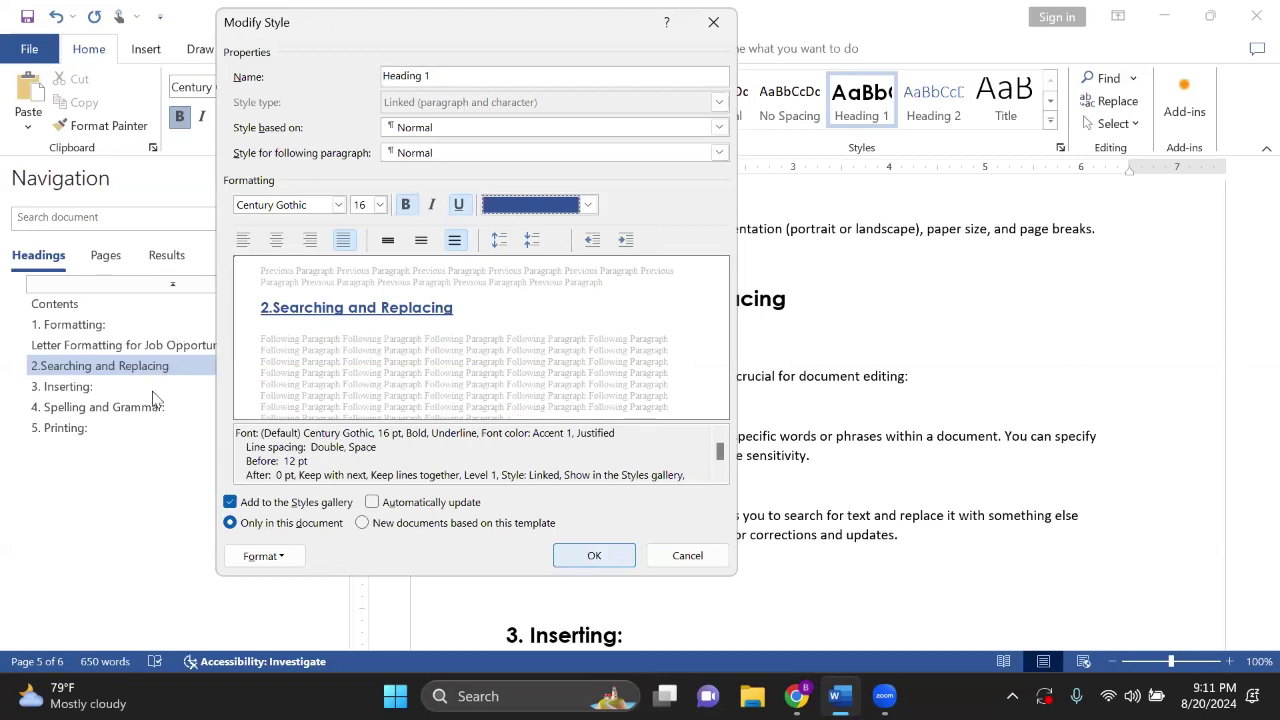
{"action": "key", "text": "Return"}
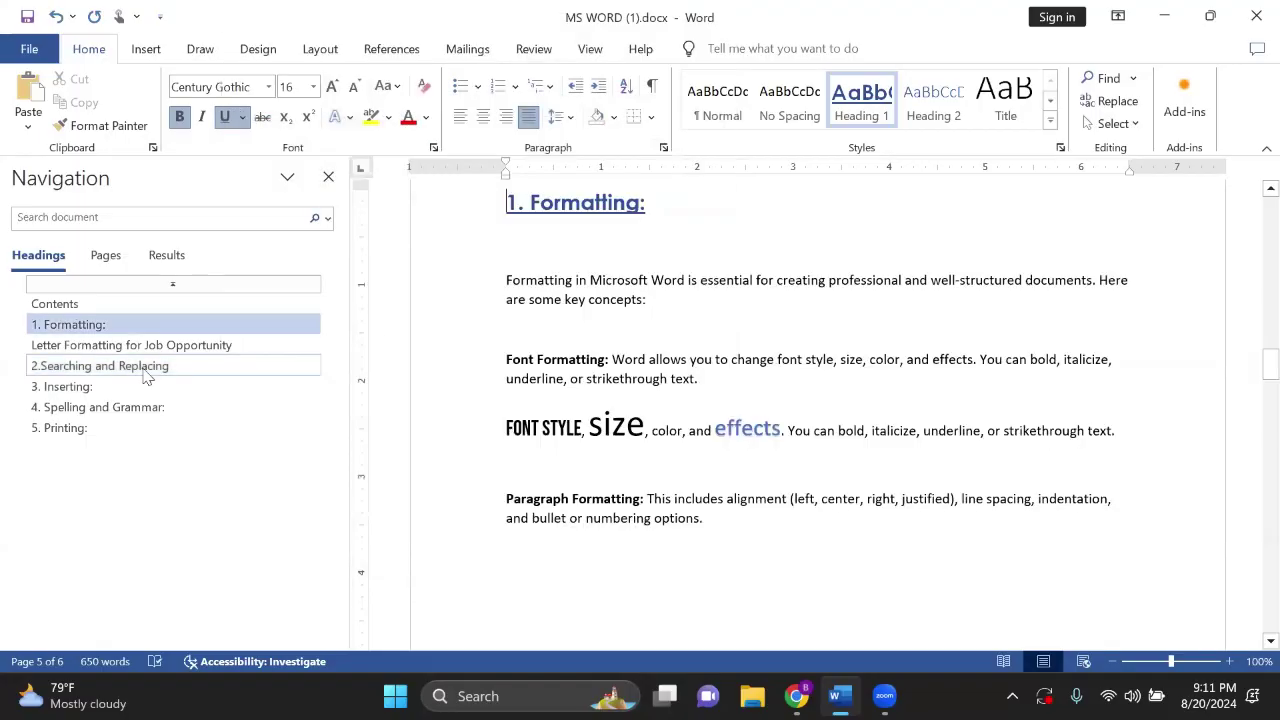
Step: Go through the Inserting, Printing, and Searching and Replacing headings to check the modified Heading 1 formatting
{"action": "left_click", "coordinate": [148, 384]}
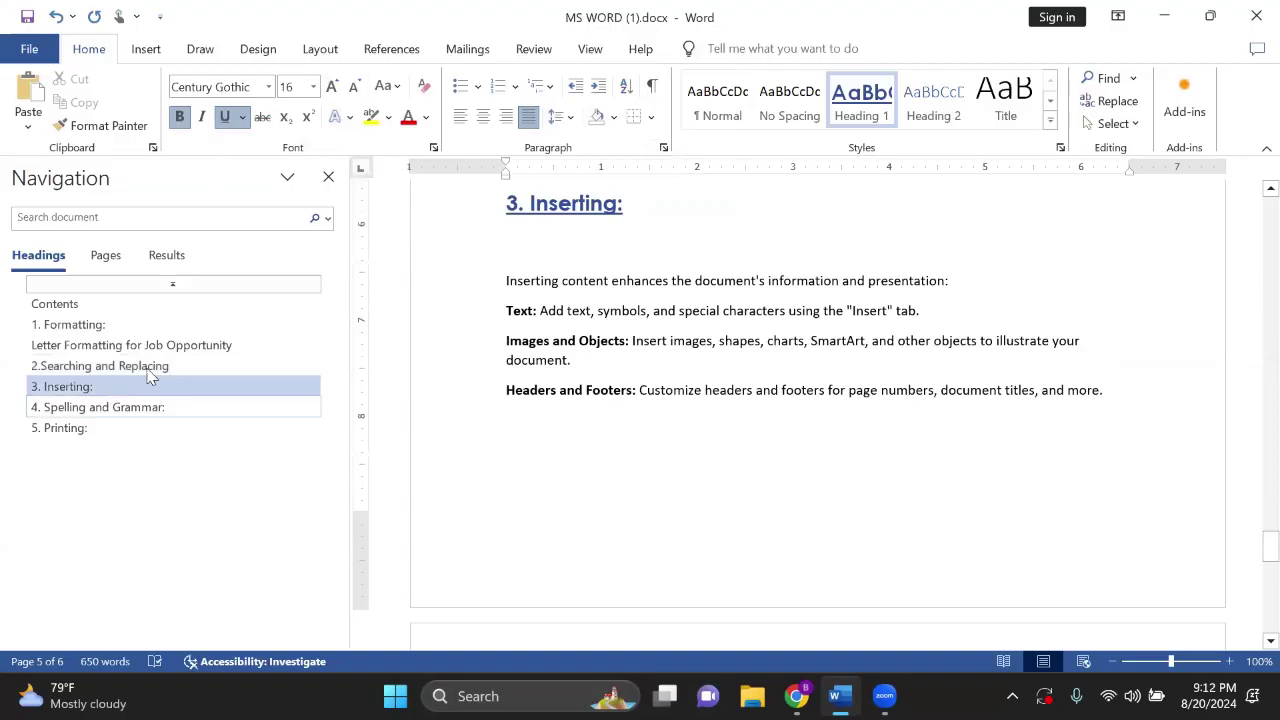
{"action": "key", "text": "Down"}
{"action": "key", "text": "Down"}
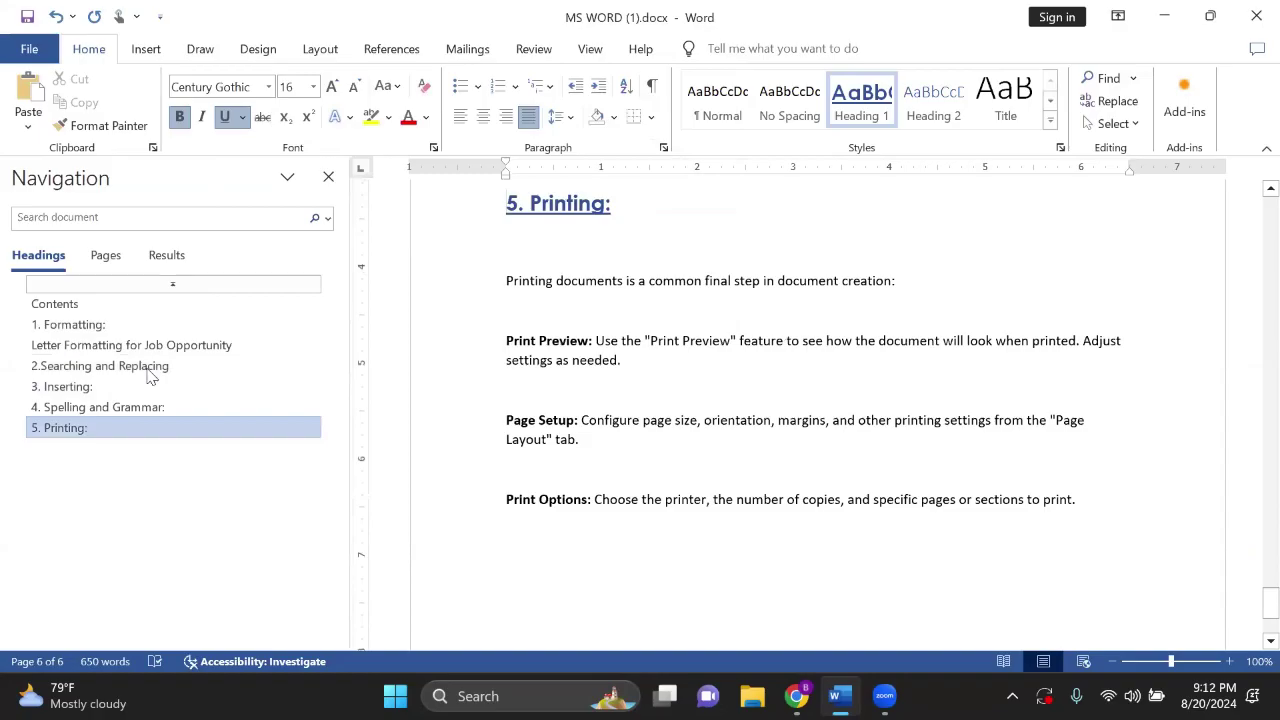
{"action": "left_click", "coordinate": [150, 370]}
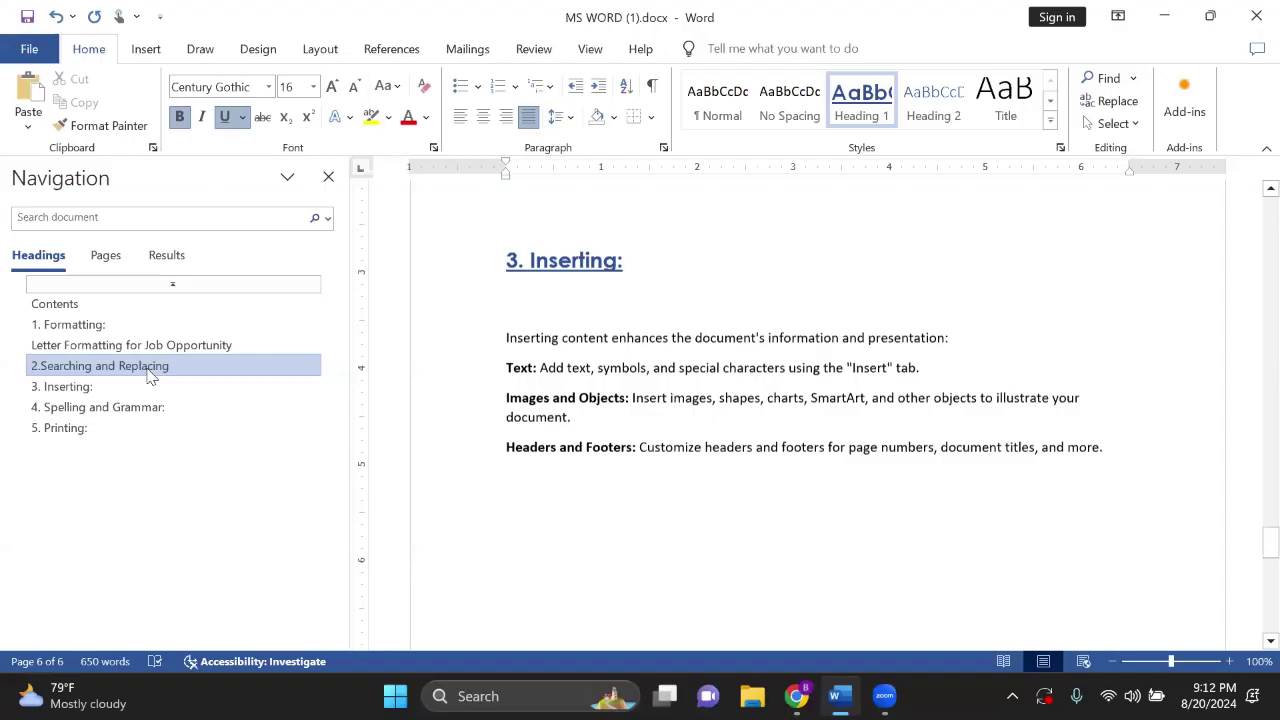
{"action": "left_click", "coordinate": [150, 370]}
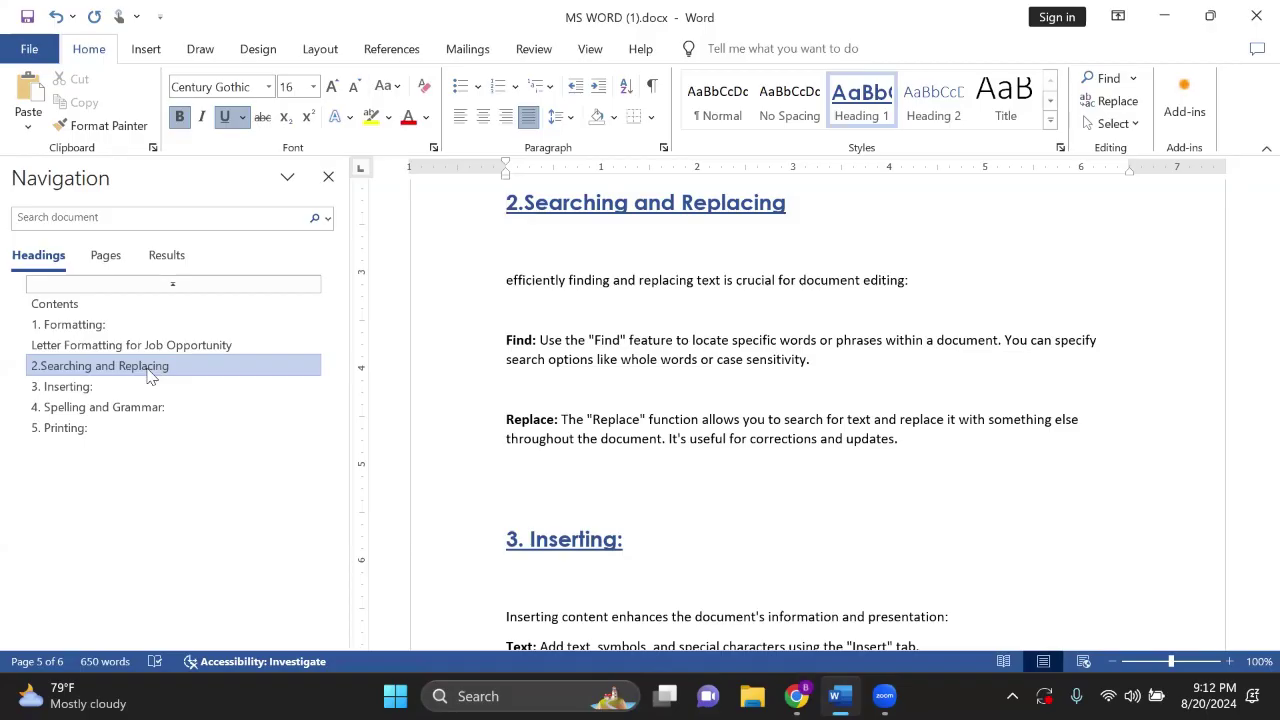
Step: Examine the page margins around the Searching and Replacing section, marking the text area's right and top edges with red annotation lines
{"action": "left_click", "coordinate": [322, 50]}
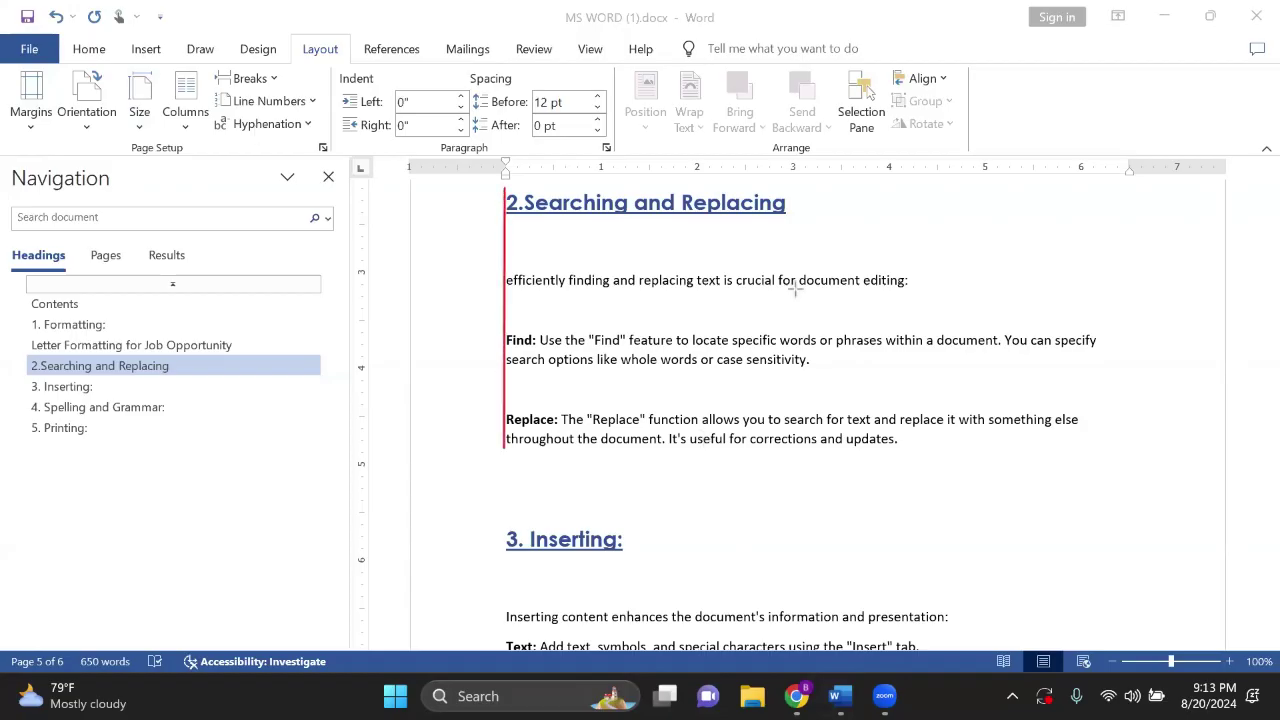
{"action": "left_click_drag", "start_coordinate": [1103, 203], "coordinate": [1106, 453]}
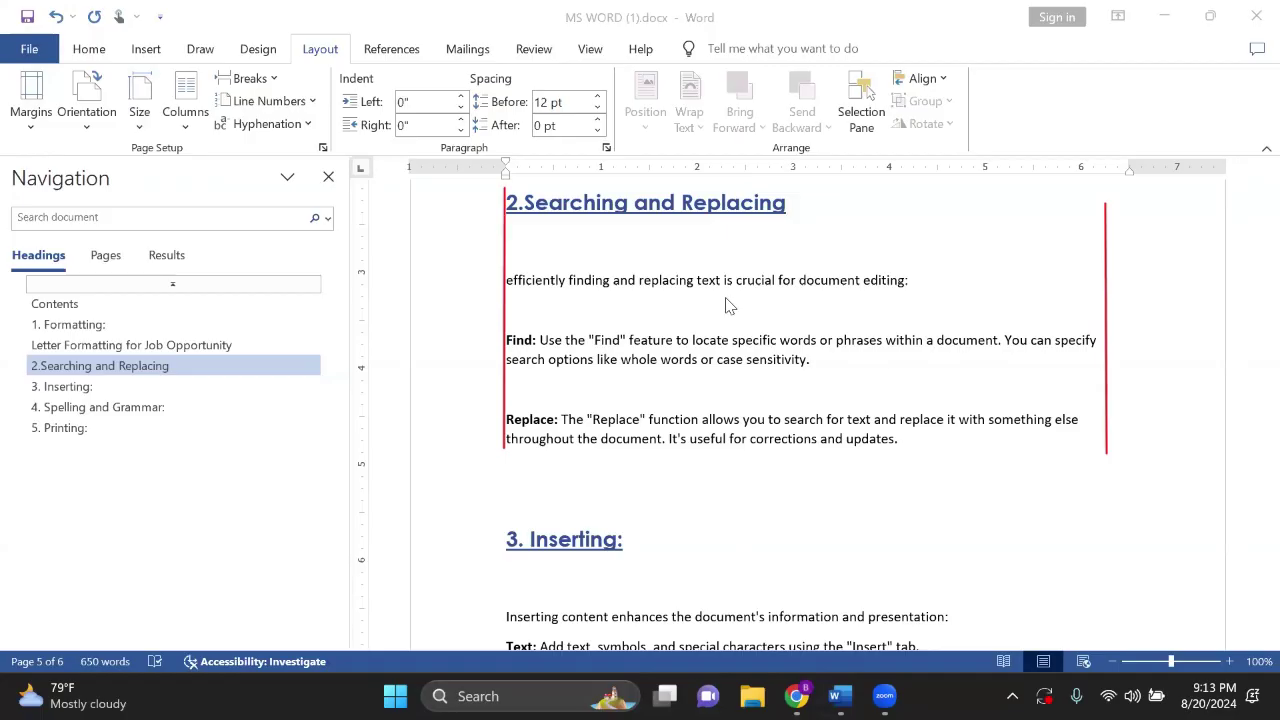
{"action": "scroll", "coordinate": [728, 305], "scroll_direction": "up", "scroll_amount": 5}
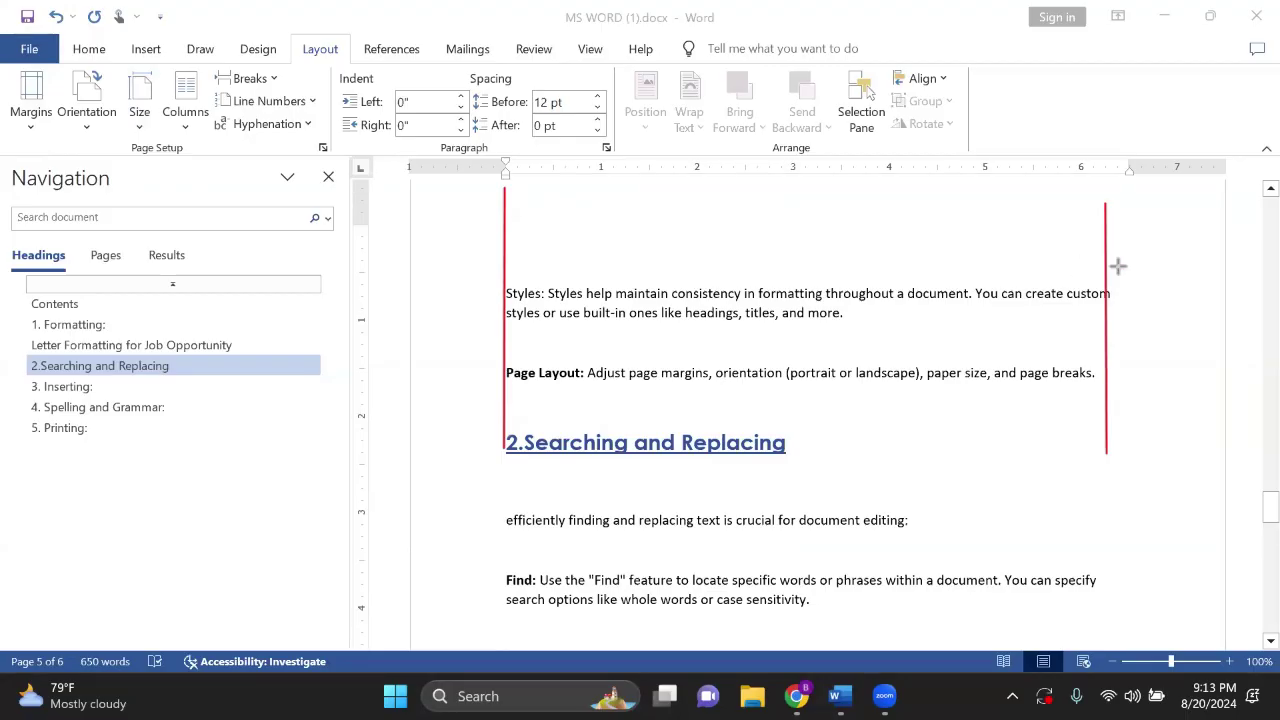
{"action": "left_click_drag", "start_coordinate": [1118, 265], "coordinate": [482, 267]}
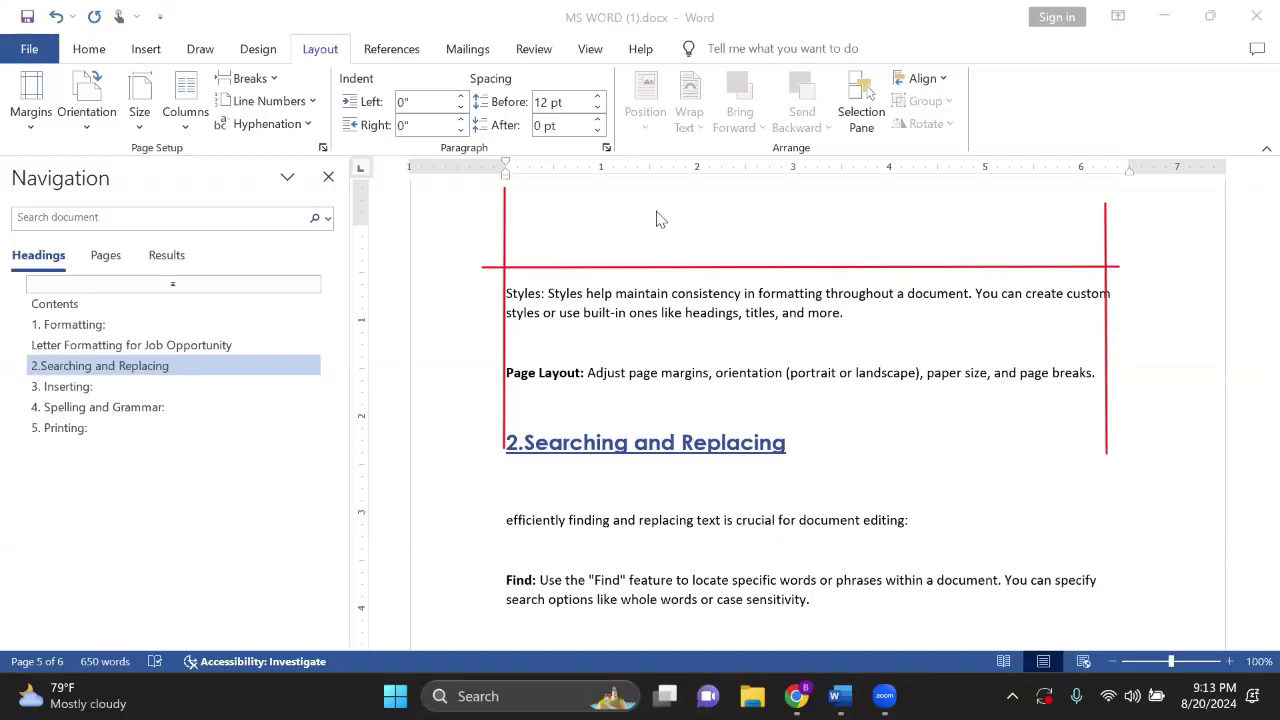
{"action": "scroll", "coordinate": [657, 219], "scroll_direction": "up", "scroll_amount": 5}
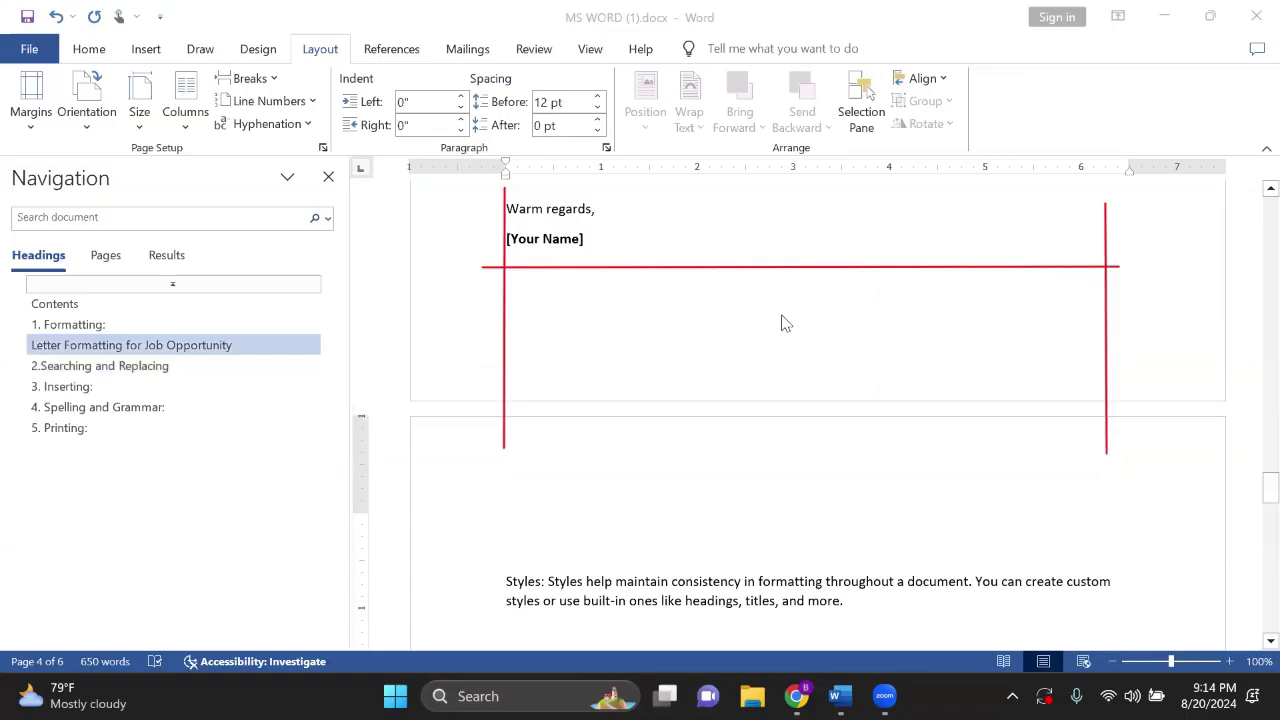
{"action": "scroll", "coordinate": [784, 323], "scroll_direction": "down", "scroll_amount": 2}
{"action": "scroll", "coordinate": [784, 323], "scroll_direction": "down", "scroll_amount": 1}
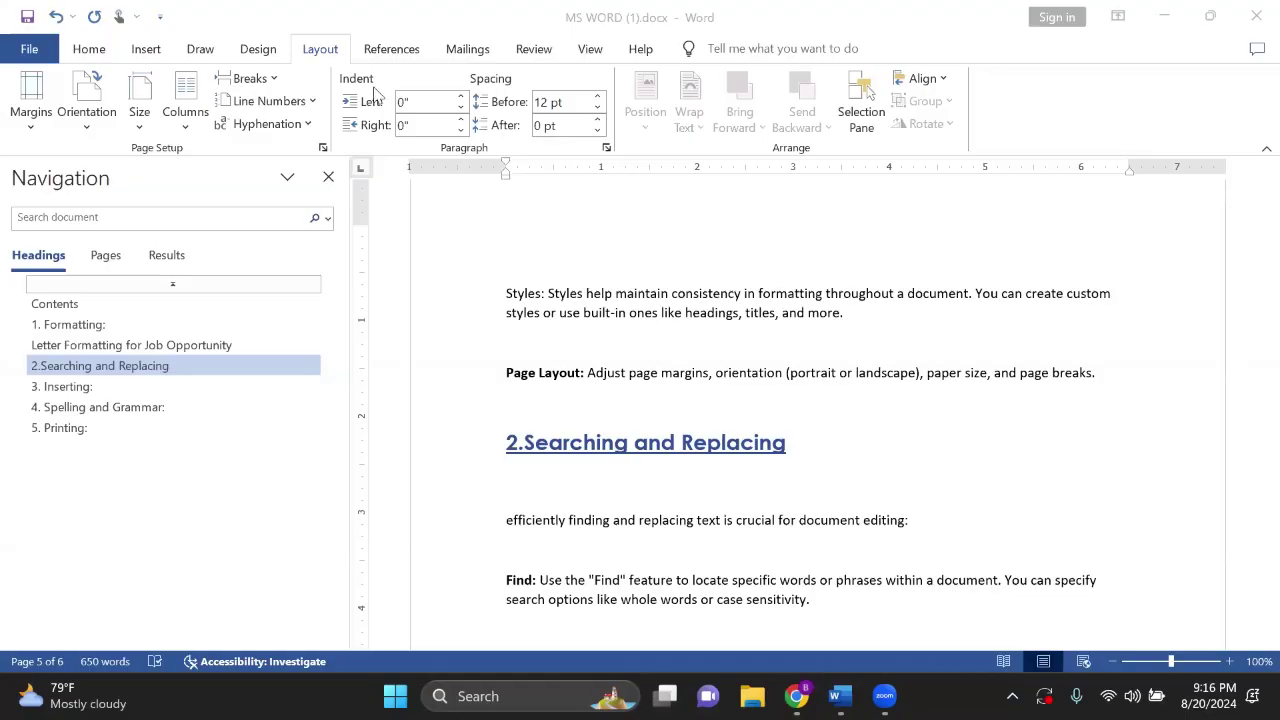
Step: Apply the Narrow margin preset of 0.5" on all sides and review the surrounding pages
{"action": "left_click", "coordinate": [31, 111]}
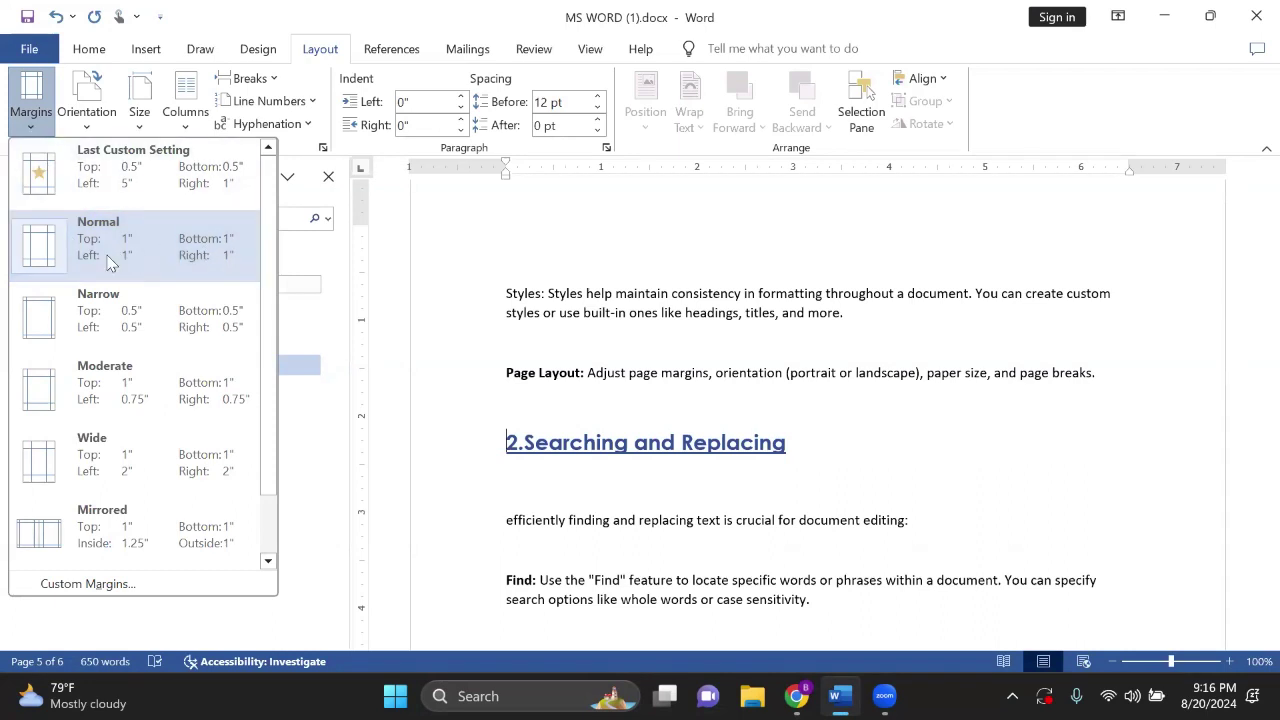
{"action": "left_click", "coordinate": [130, 318]}
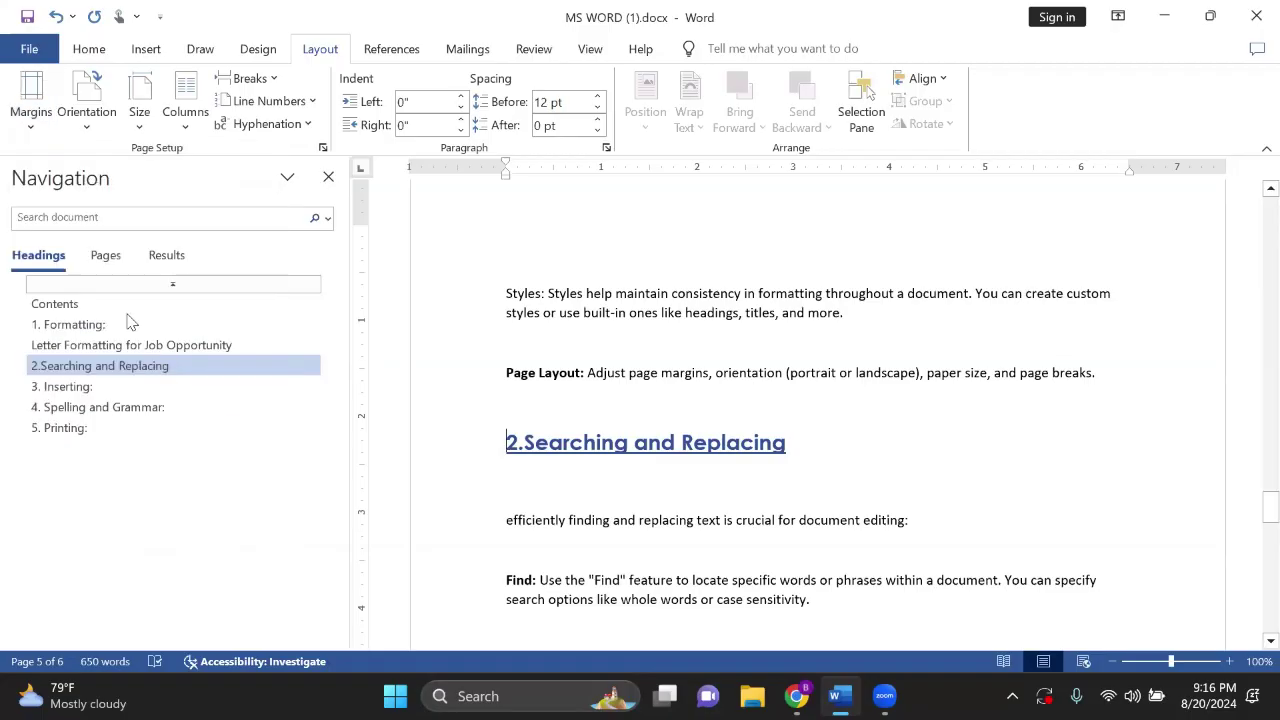
{"action": "left_click", "coordinate": [33, 134]}
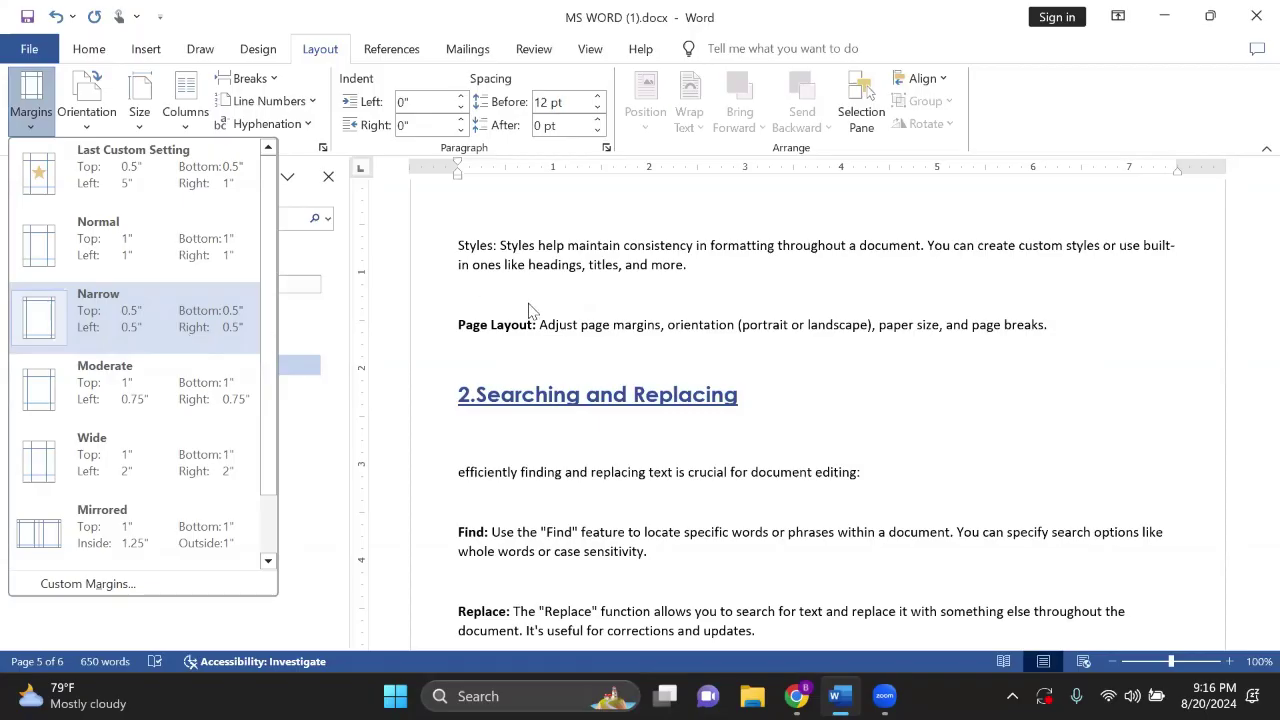
{"action": "scroll", "coordinate": [531, 304], "scroll_direction": "up", "scroll_amount": 10}
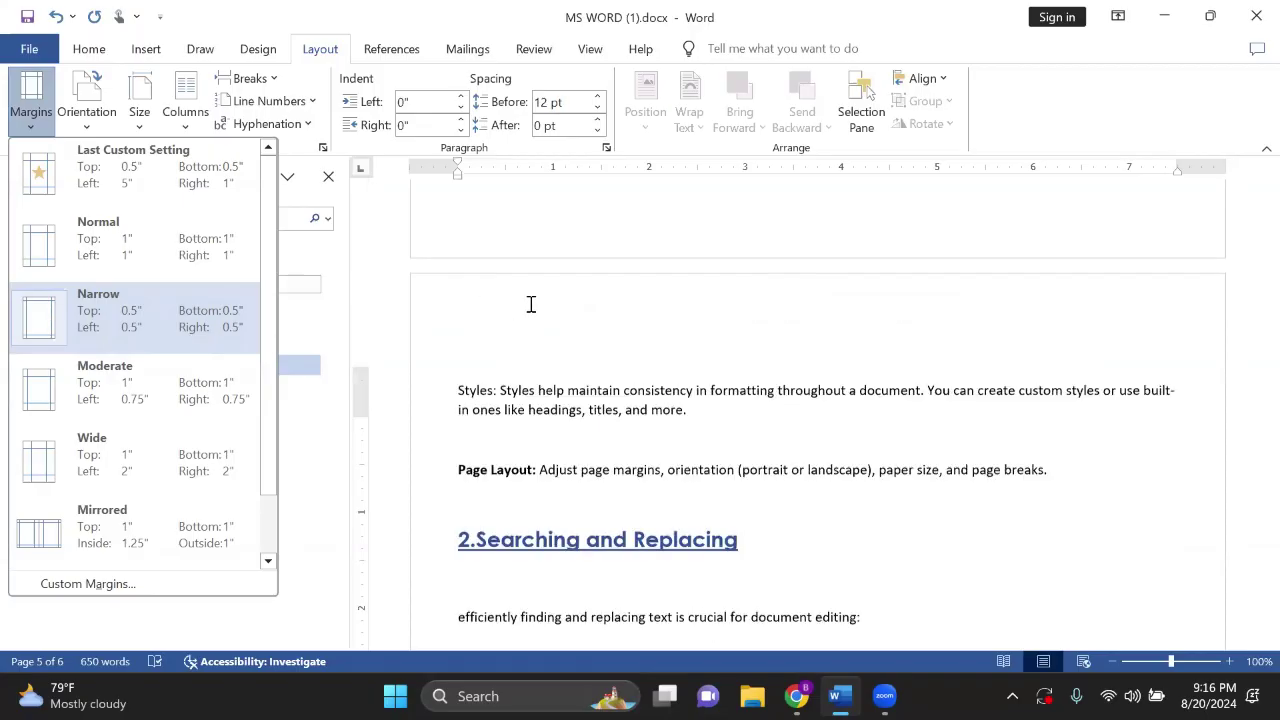
{"action": "scroll", "coordinate": [531, 304], "scroll_direction": "up", "scroll_amount": 7}
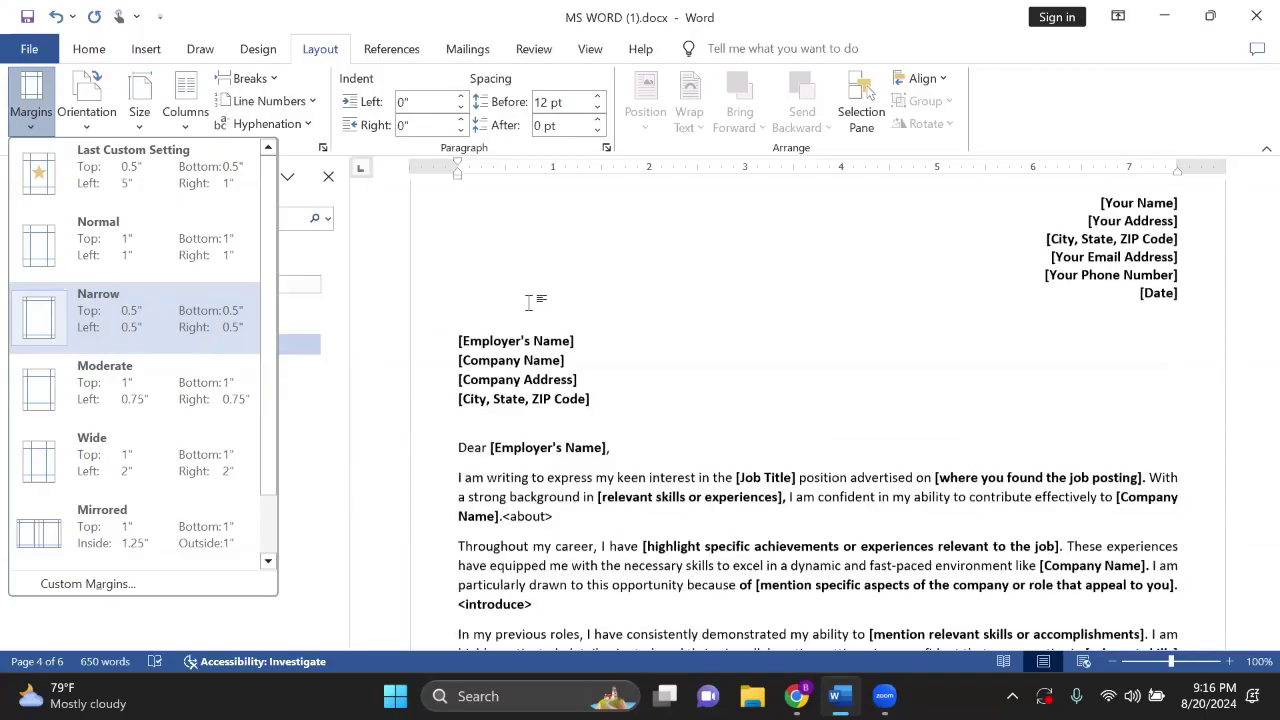
{"action": "scroll", "coordinate": [531, 304], "scroll_direction": "up", "scroll_amount": 5}
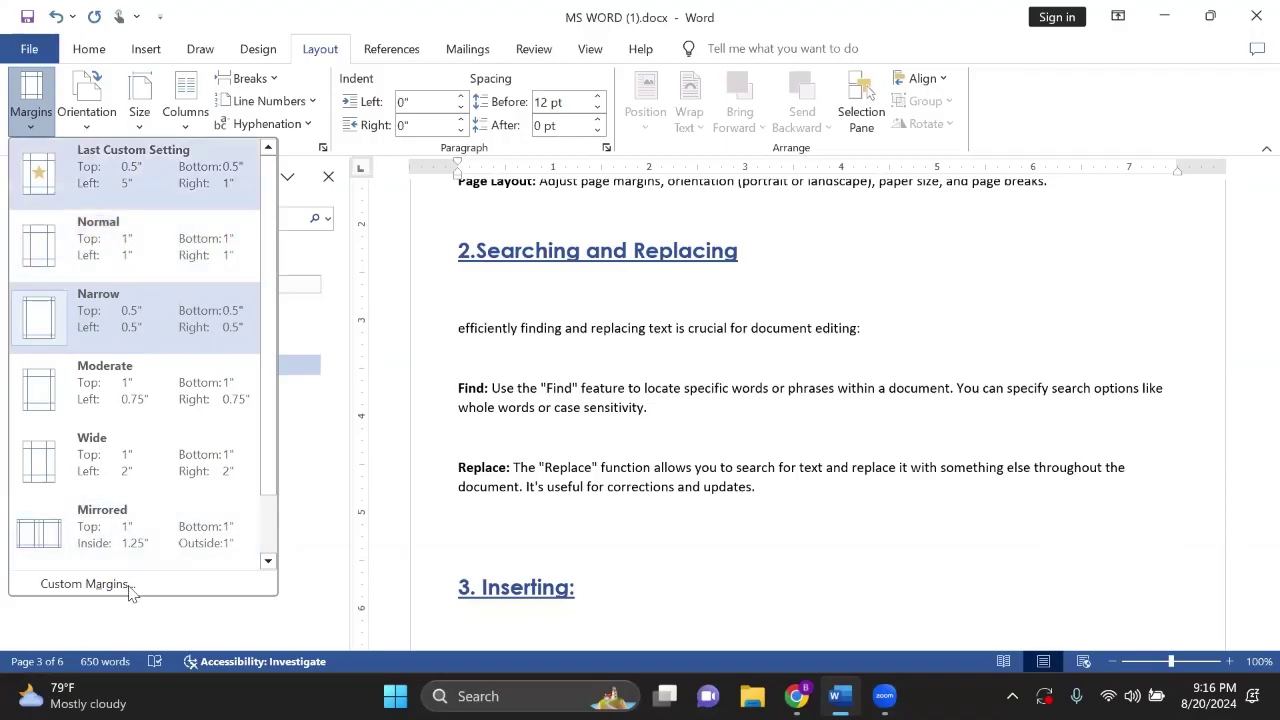
Step: In the custom margin settings, set the right margin to 1" and the left margin to 1.7", marking the preview with a red rectangle
{"action": "left_click", "coordinate": [84, 584]}
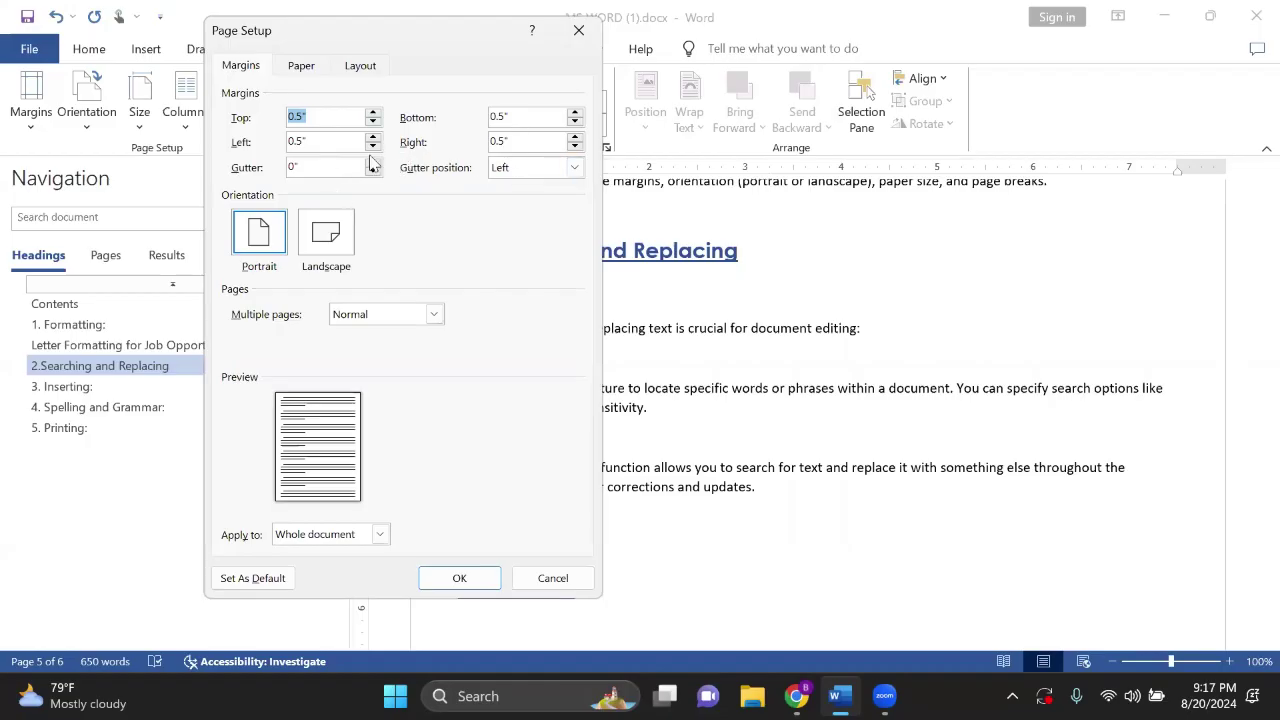
{"action": "left_click", "coordinate": [577, 145]}
{"action": "type", "text": "1"}
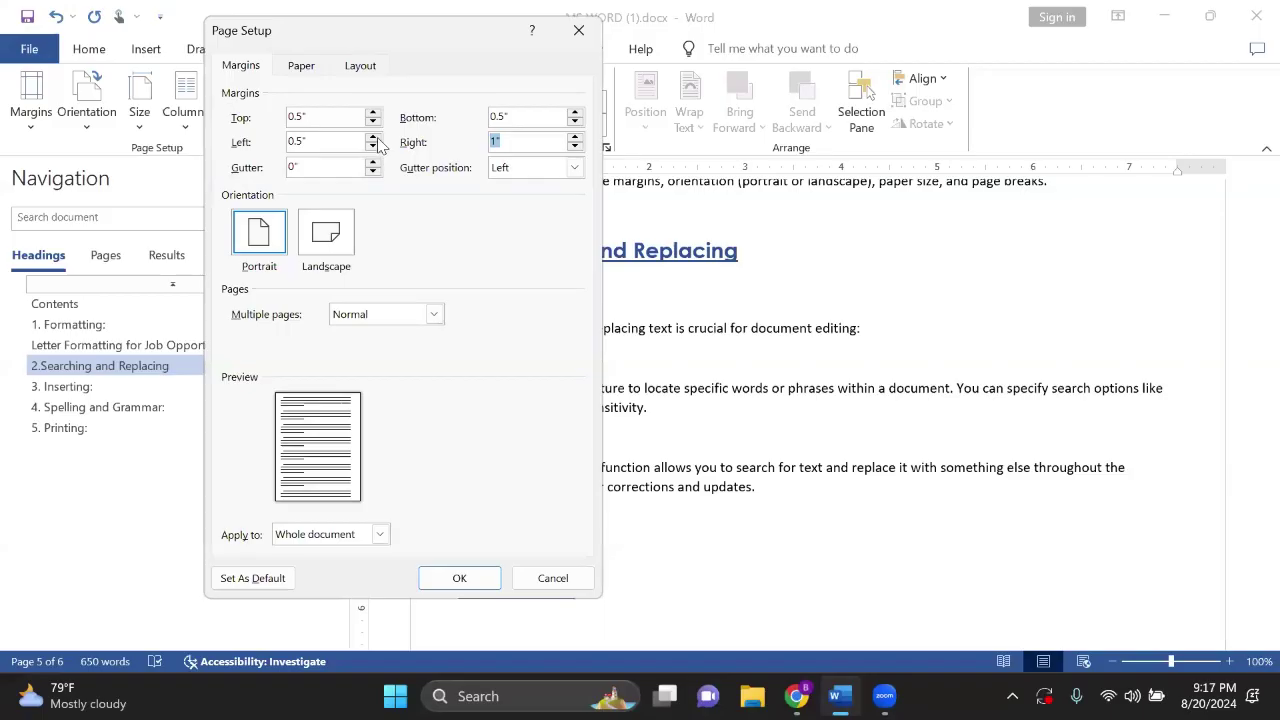
{"action": "left_click", "coordinate": [377, 139]}
{"action": "left_click", "coordinate": [377, 139]}
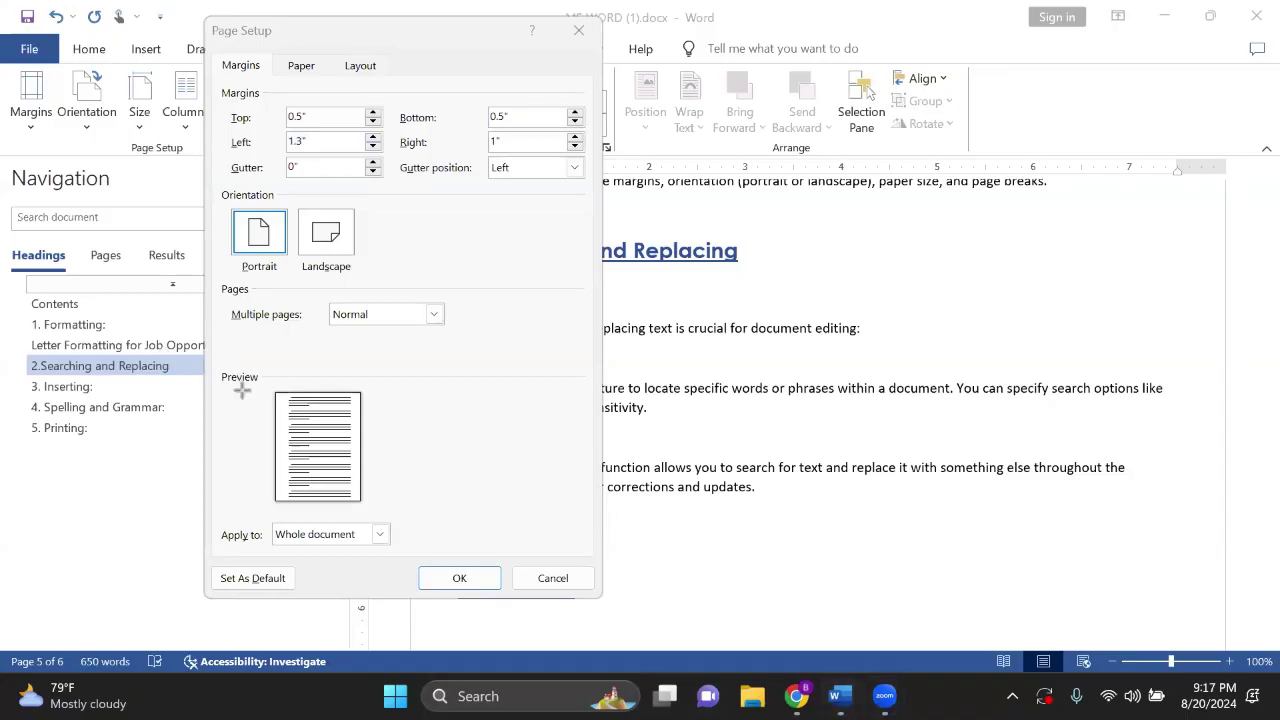
{"action": "left_click_drag", "start_coordinate": [241, 389], "coordinate": [383, 512]}
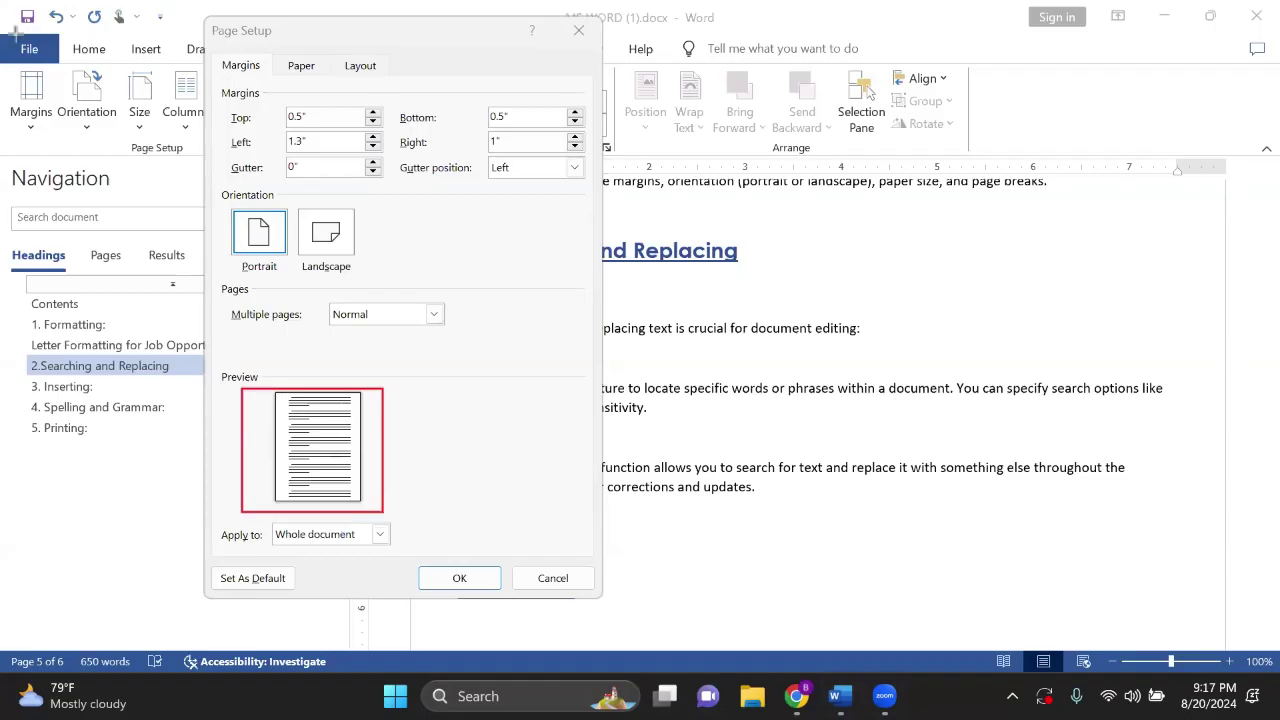
{"action": "left_click", "coordinate": [372, 140]}
{"action": "left_click", "coordinate": [372, 140]}
{"action": "left_click", "coordinate": [372, 140]}
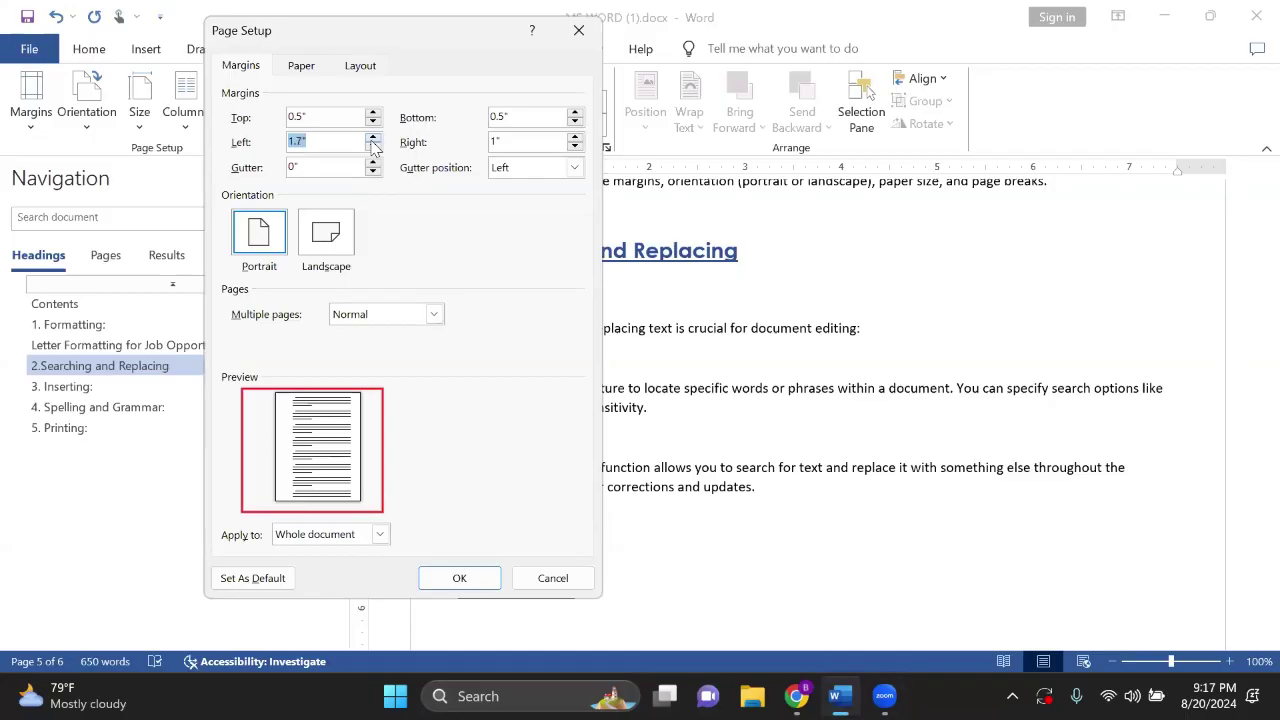
Step: Set the left margin to 5" and apply the custom margins to the whole document
{"action": "left_click", "coordinate": [301, 140]}
{"action": "key", "text": "BackSpace"}
{"action": "key", "text": "BackSpace"}
{"action": "key", "text": "BackSpace"}
{"action": "type", "text": "5"}
{"action": "key", "text": "Return"}
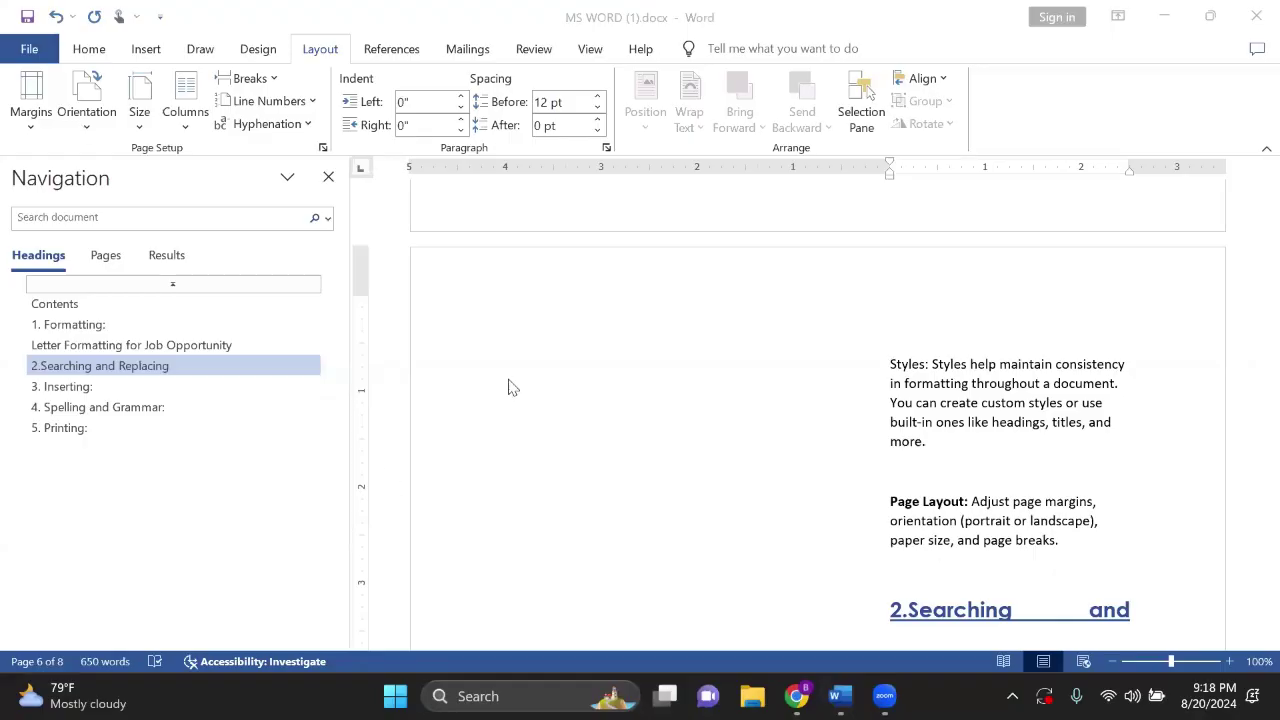
Step: Review the following pages and return the document to the Normal margin preset of 1" on all sides
{"action": "scroll", "coordinate": [508, 388], "scroll_direction": "down", "scroll_amount": 2}
{"action": "scroll", "coordinate": [517, 391], "scroll_direction": "down", "scroll_amount": 5}
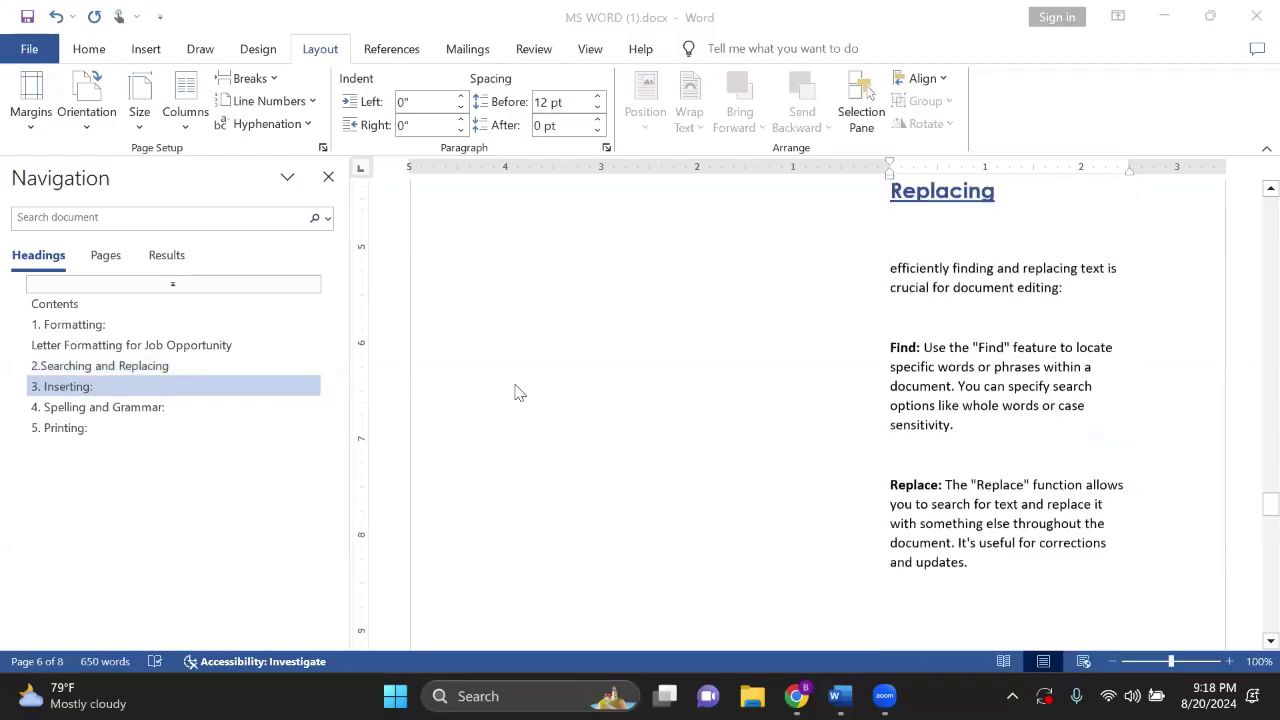
{"action": "scroll", "coordinate": [517, 391], "scroll_direction": "down", "scroll_amount": 10}
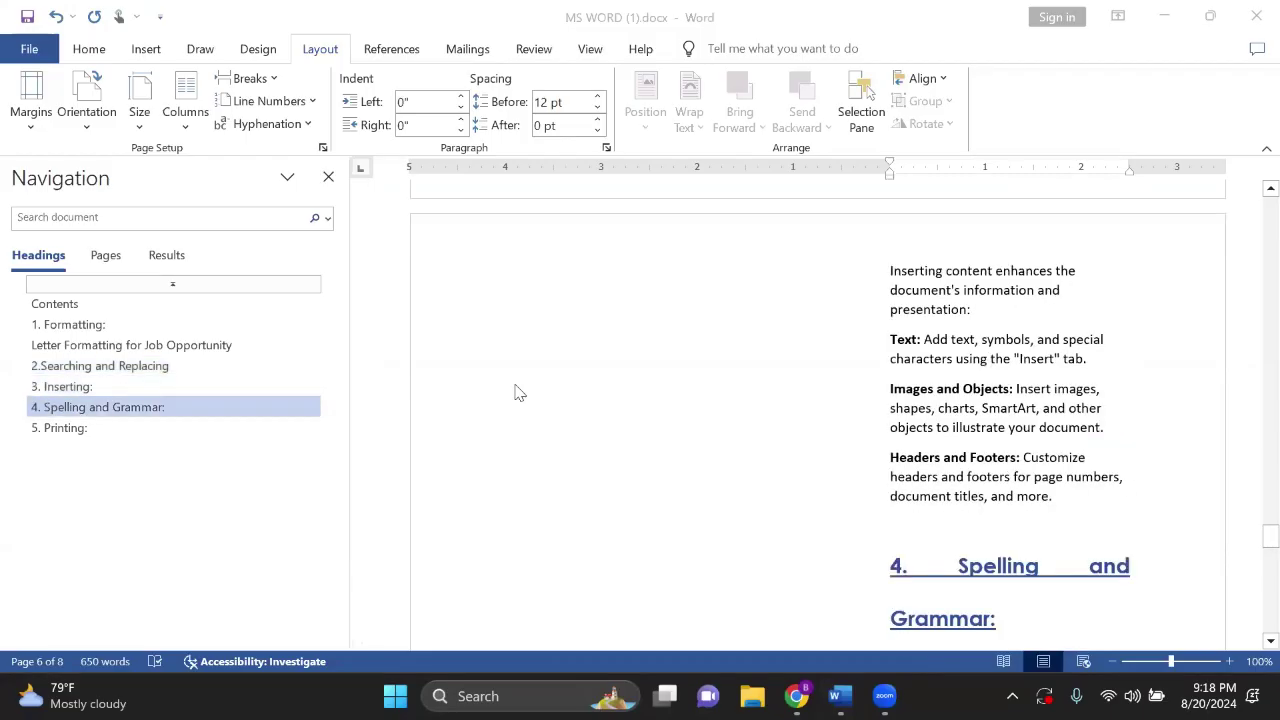
{"action": "left_click", "coordinate": [32, 132]}
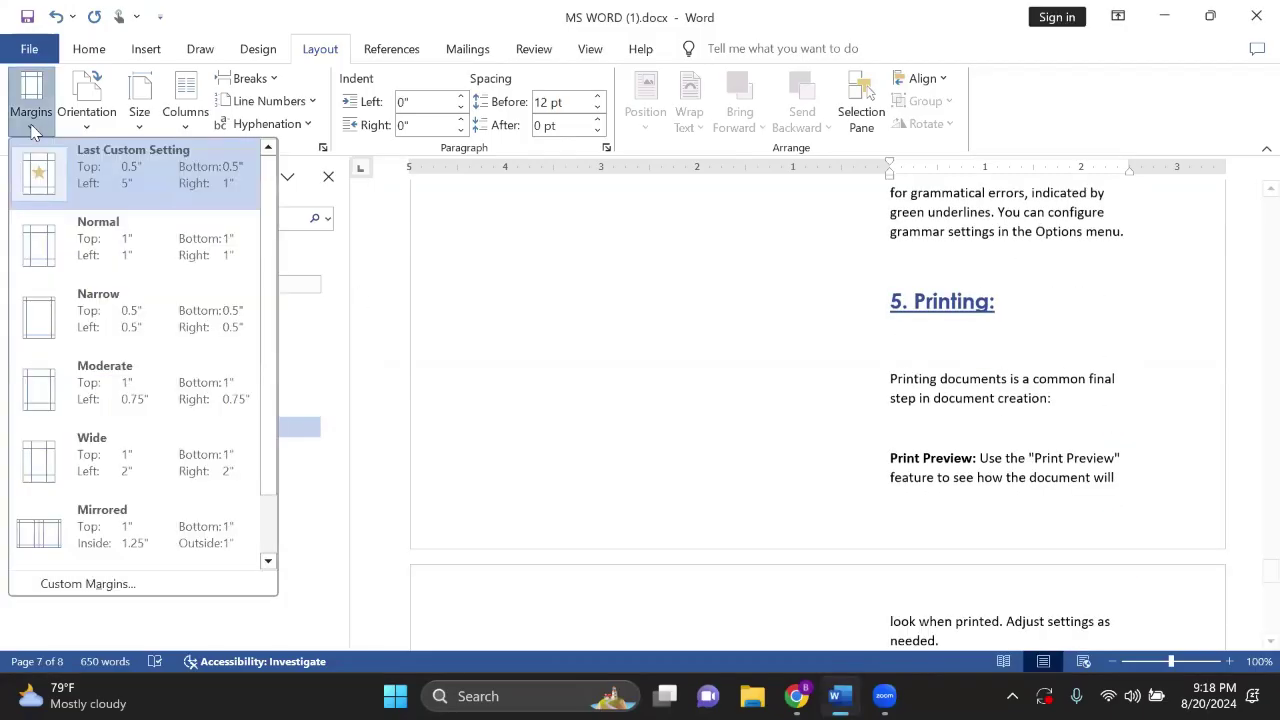
{"action": "left_click", "coordinate": [117, 255]}
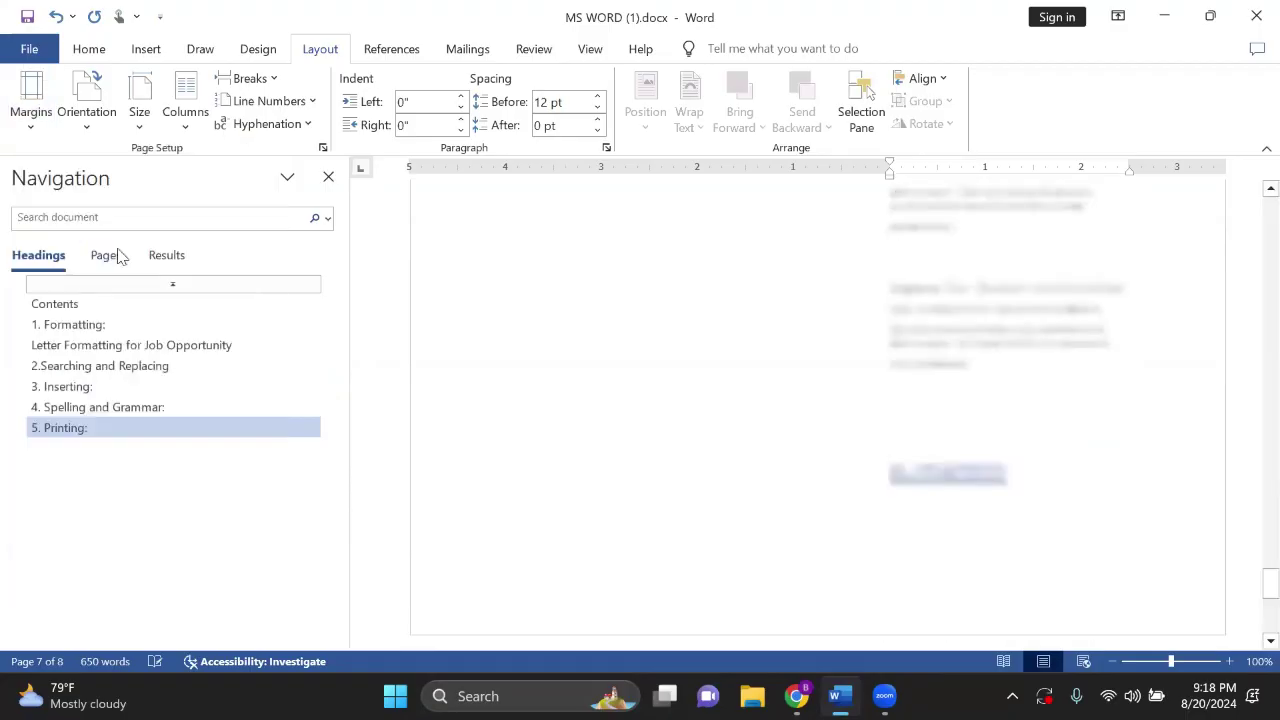
Step: Switch the page orientation to Landscape and return it to Portrait
{"action": "left_click", "coordinate": [89, 118]}
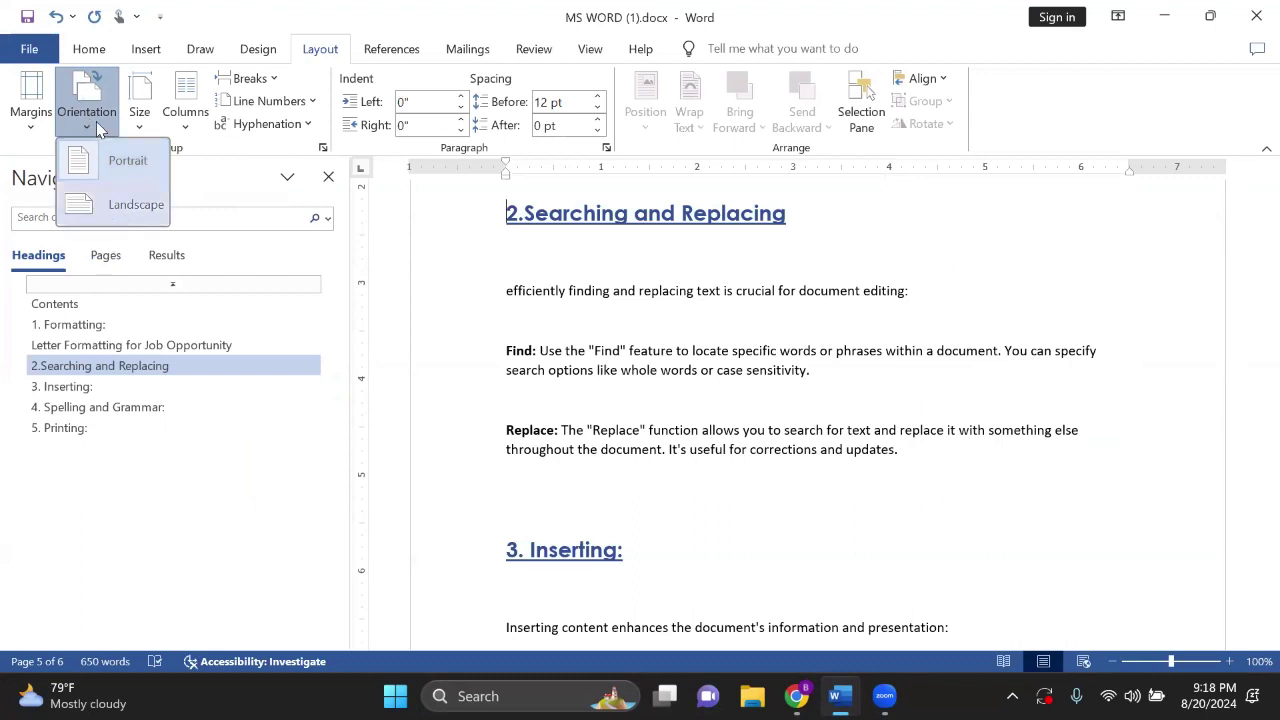
{"action": "left_click", "coordinate": [109, 184]}
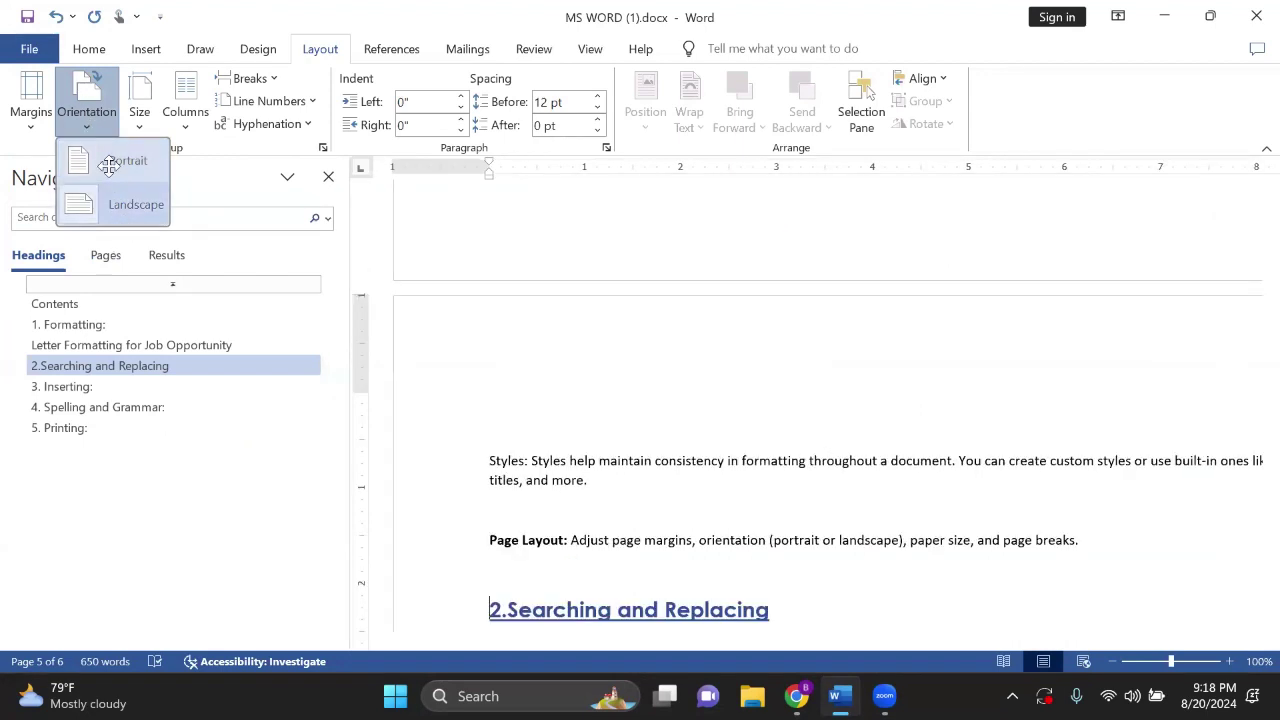
{"action": "left_click", "coordinate": [108, 165]}
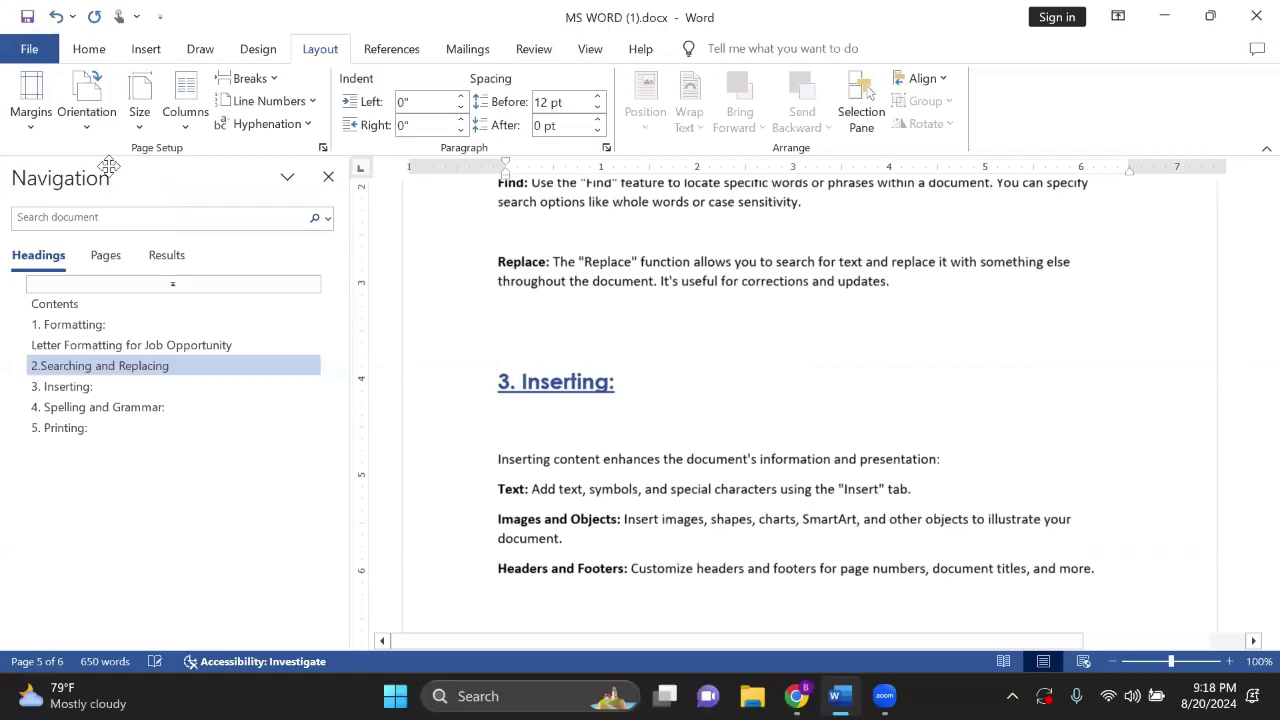
Step: Change the paper size to A4 and return it to Letter, 8.5" x 11"
{"action": "left_click", "coordinate": [150, 128]}
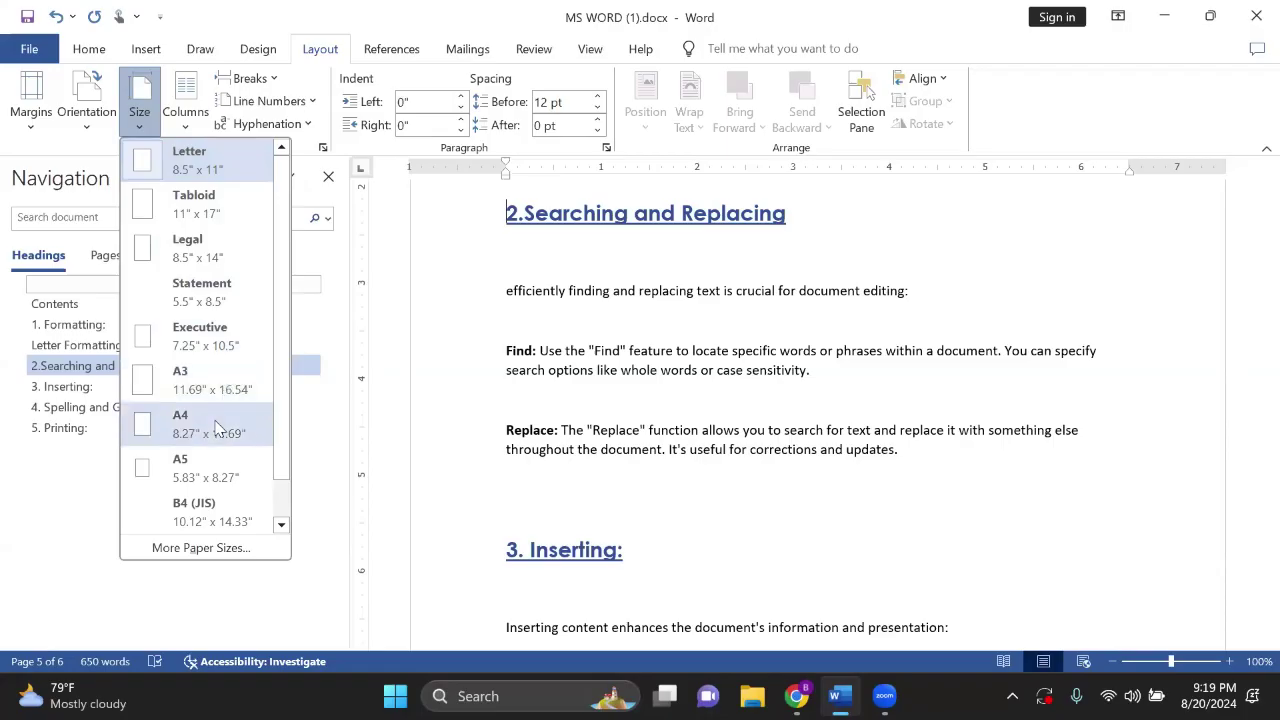
{"action": "key", "text": "Down"}
{"action": "key", "text": "Return"}
{"action": "left_click", "coordinate": [139, 112]}
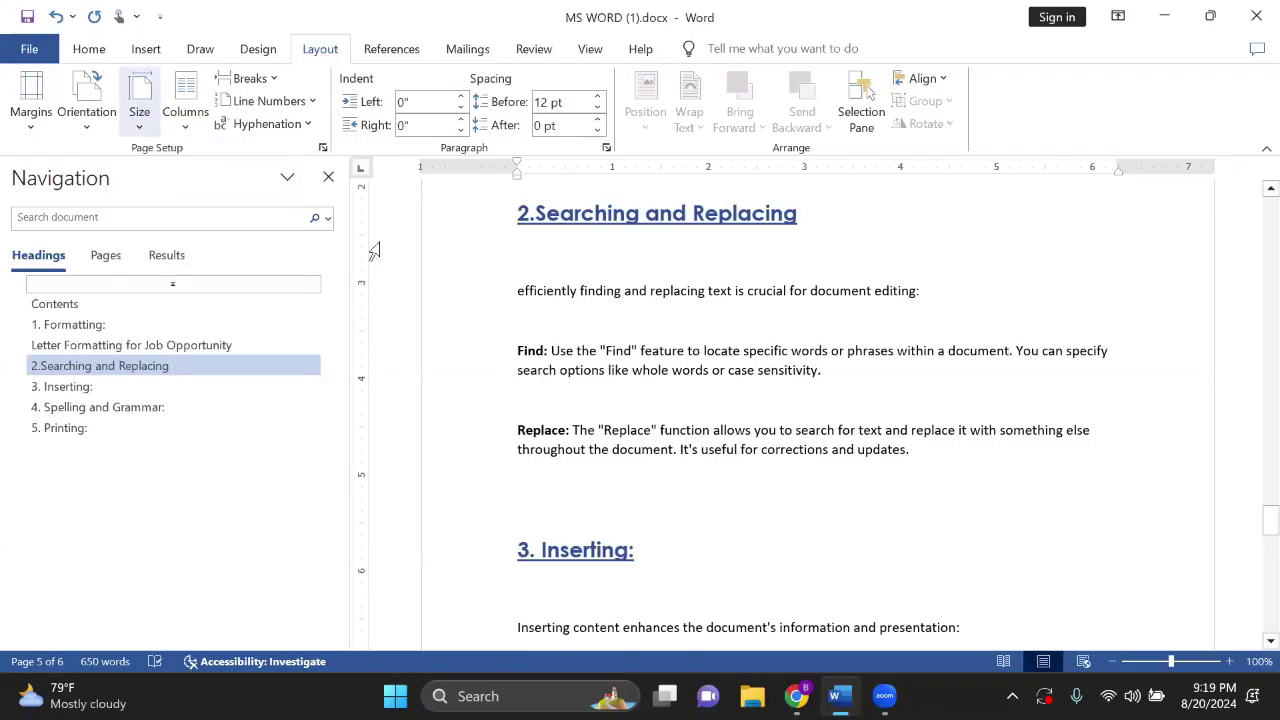
{"action": "key", "text": "Home"}
{"action": "key", "text": "Return"}
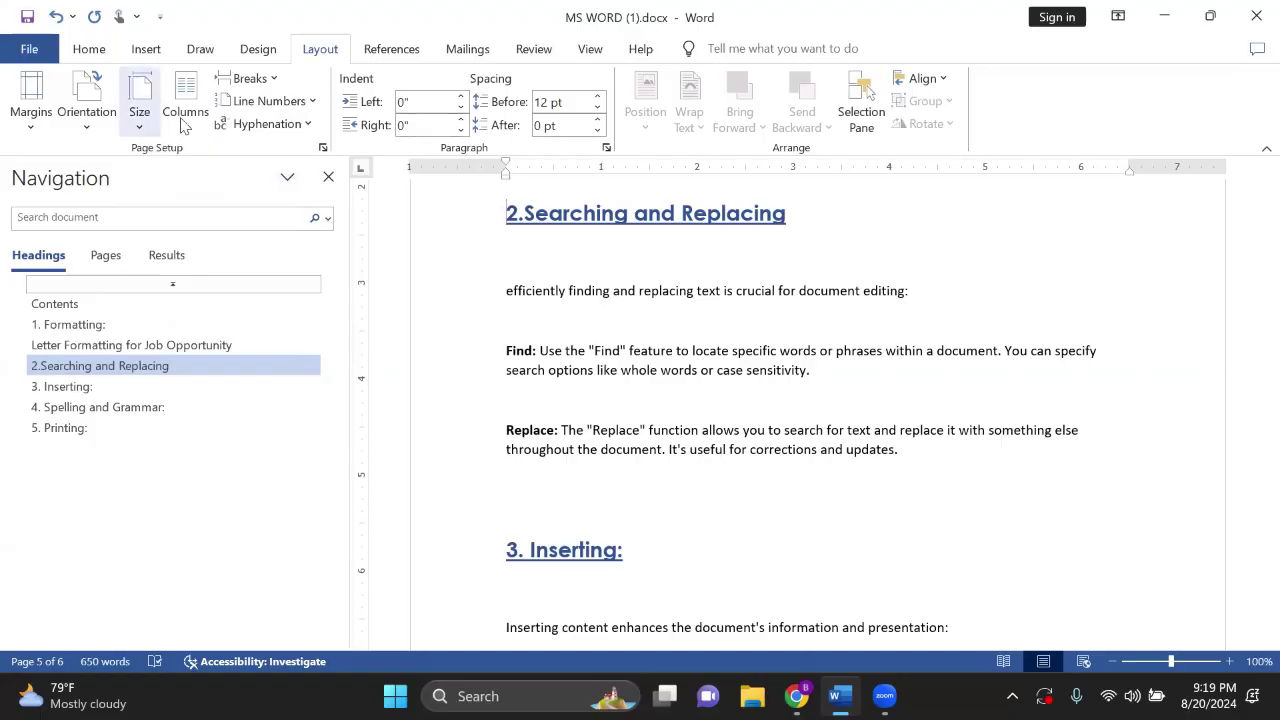
Step: Lay out the text around the "2.Searching and Replacing" section in two columns
{"action": "left_click", "coordinate": [183, 122]}
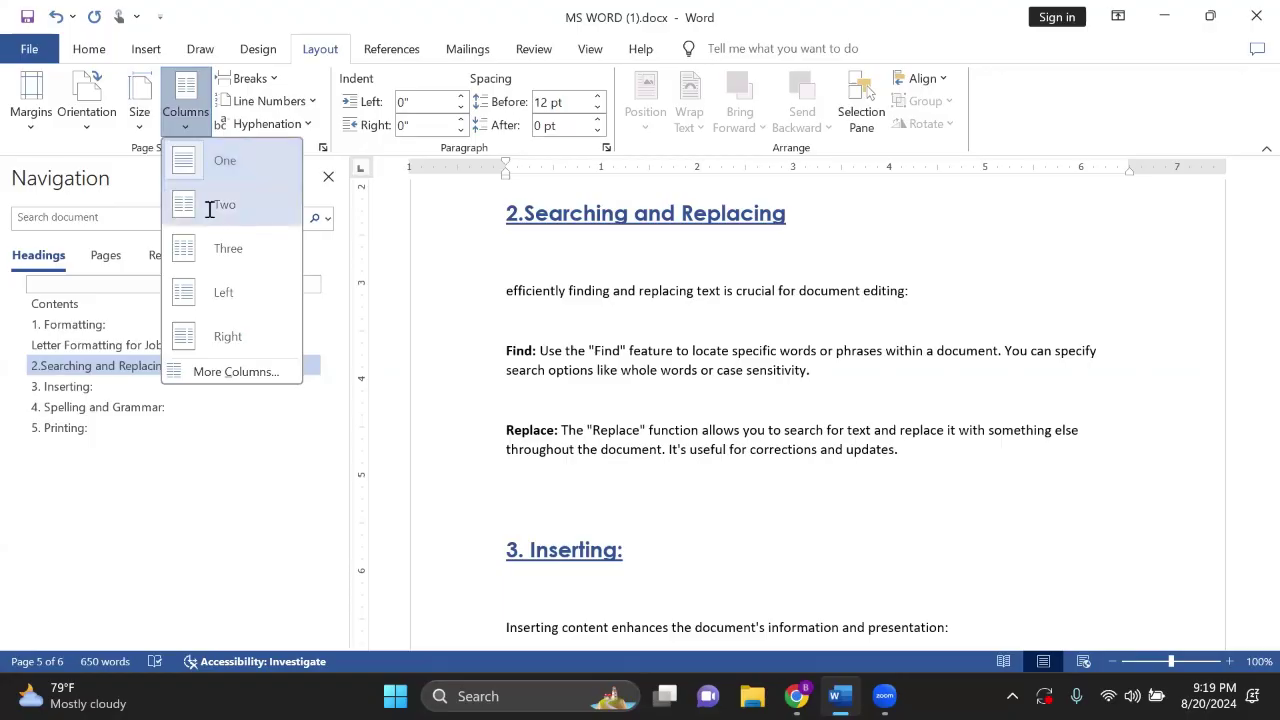
{"action": "left_click", "coordinate": [210, 208]}
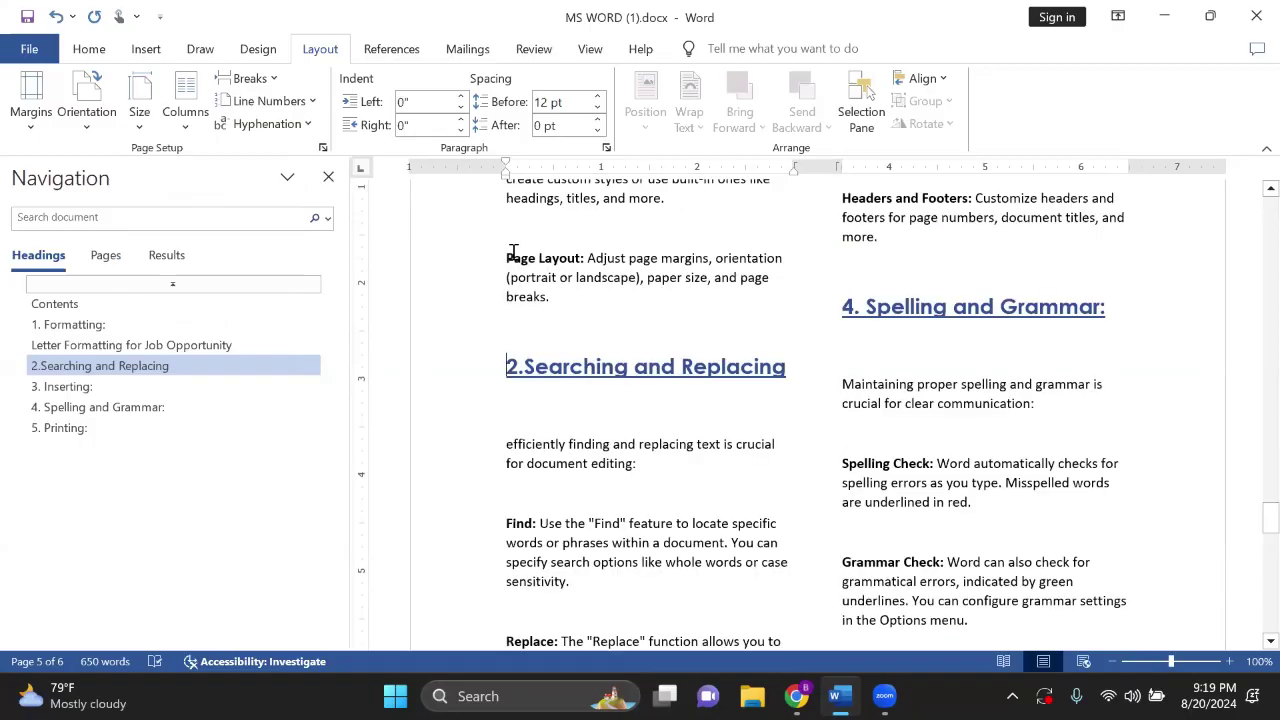
{"action": "left_click", "coordinate": [183, 124]}
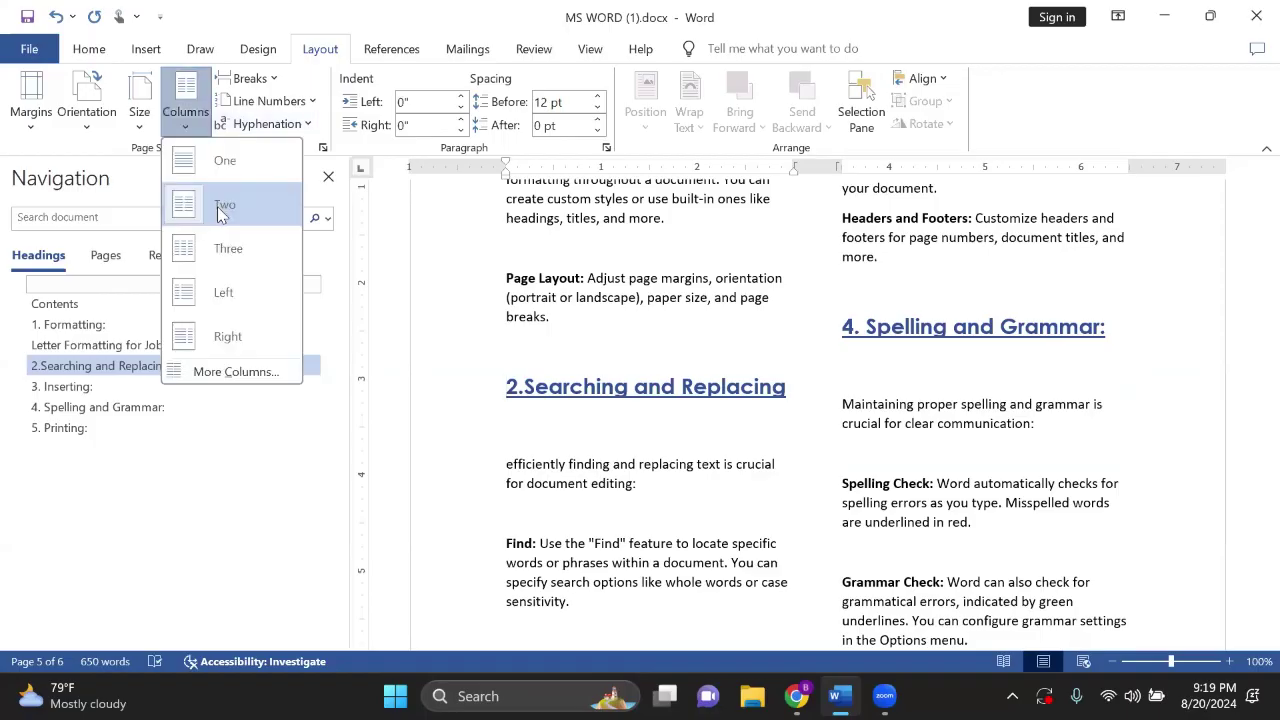
{"action": "left_click", "coordinate": [589, 243]}
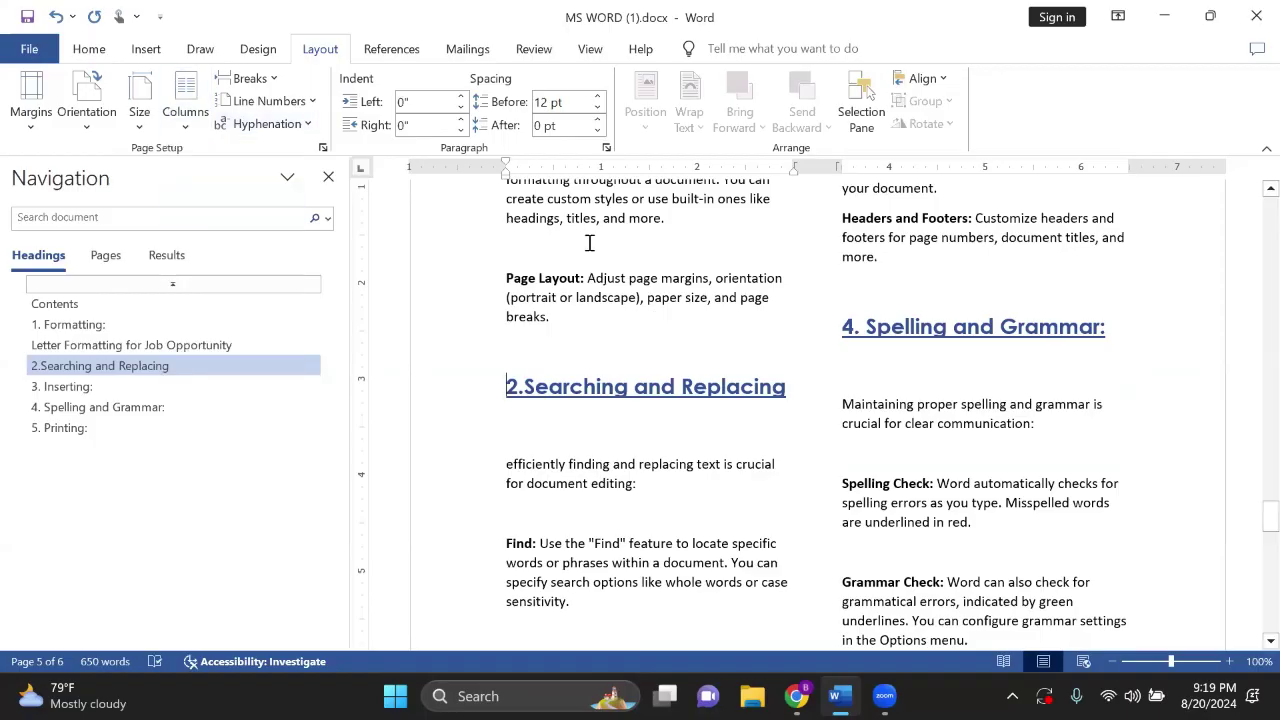
Step: Examine how the text flows through the two columns of the page, framing each column with a red rectangle
{"action": "scroll", "coordinate": [589, 243], "scroll_direction": "up", "scroll_amount": 4}
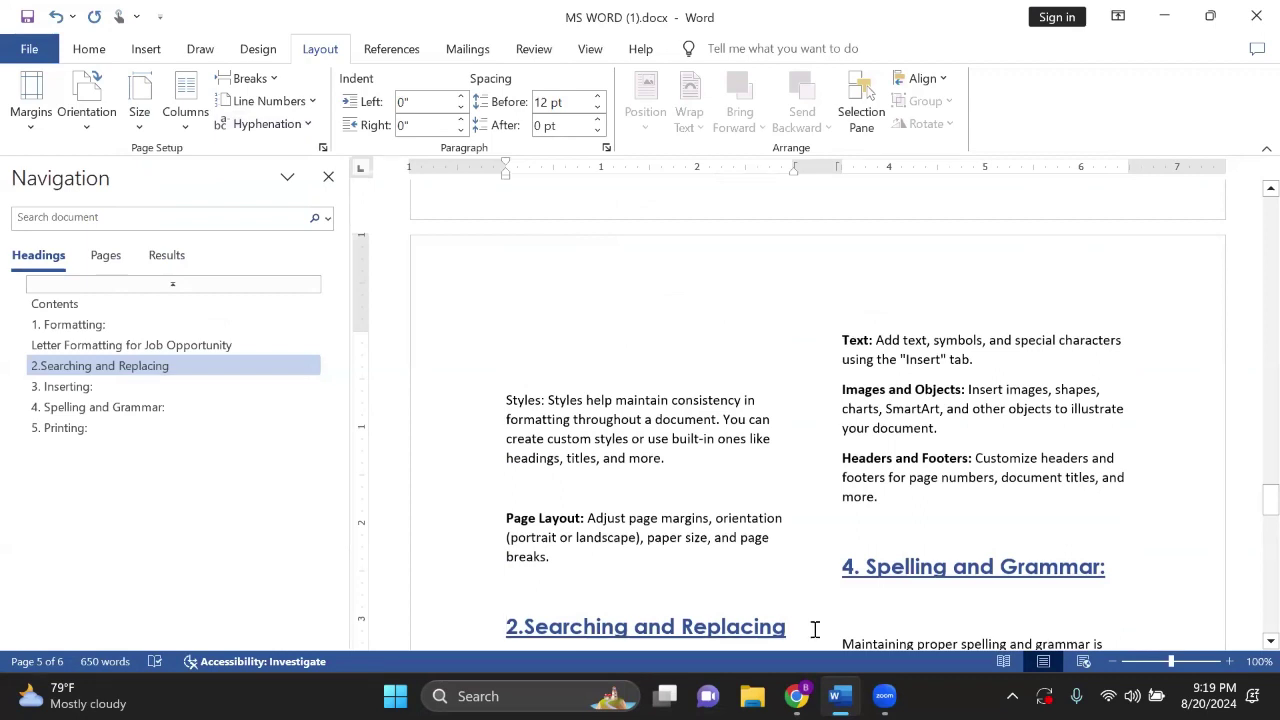
{"action": "scroll", "coordinate": [815, 629], "scroll_direction": "down", "scroll_amount": 1}
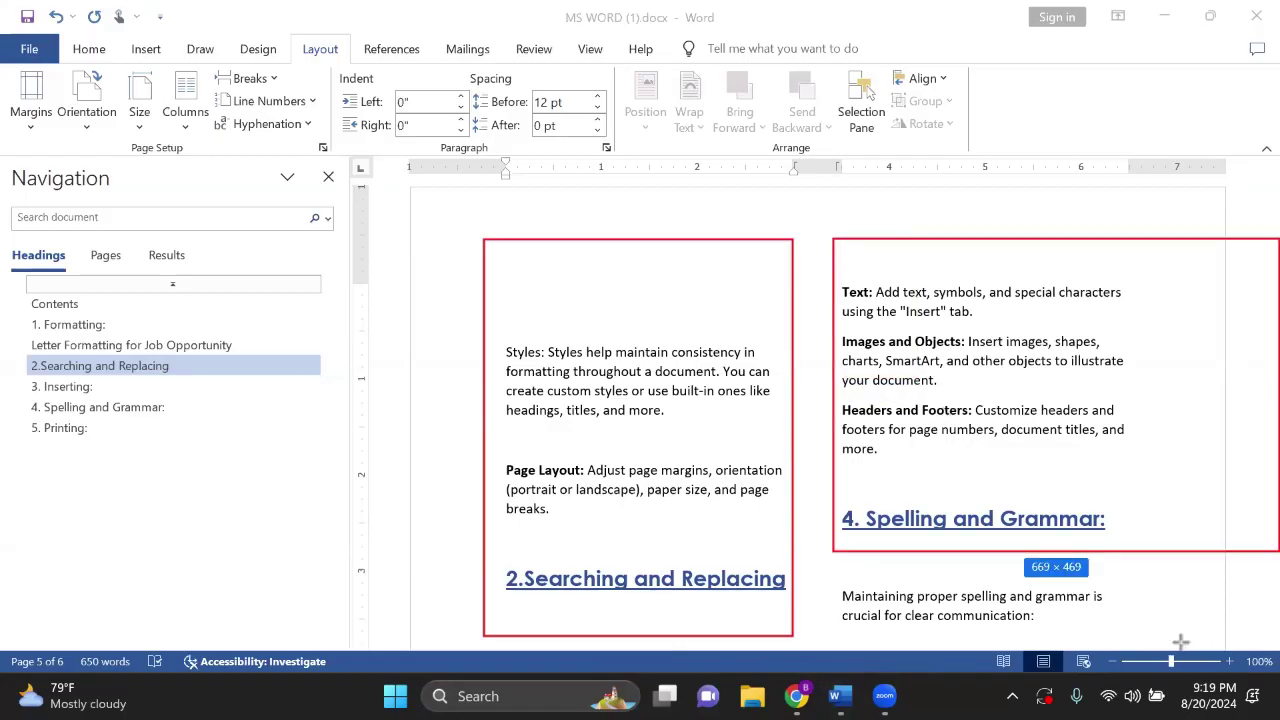
{"action": "left_click_drag", "start_coordinate": [1180, 641], "coordinate": [1181, 642]}
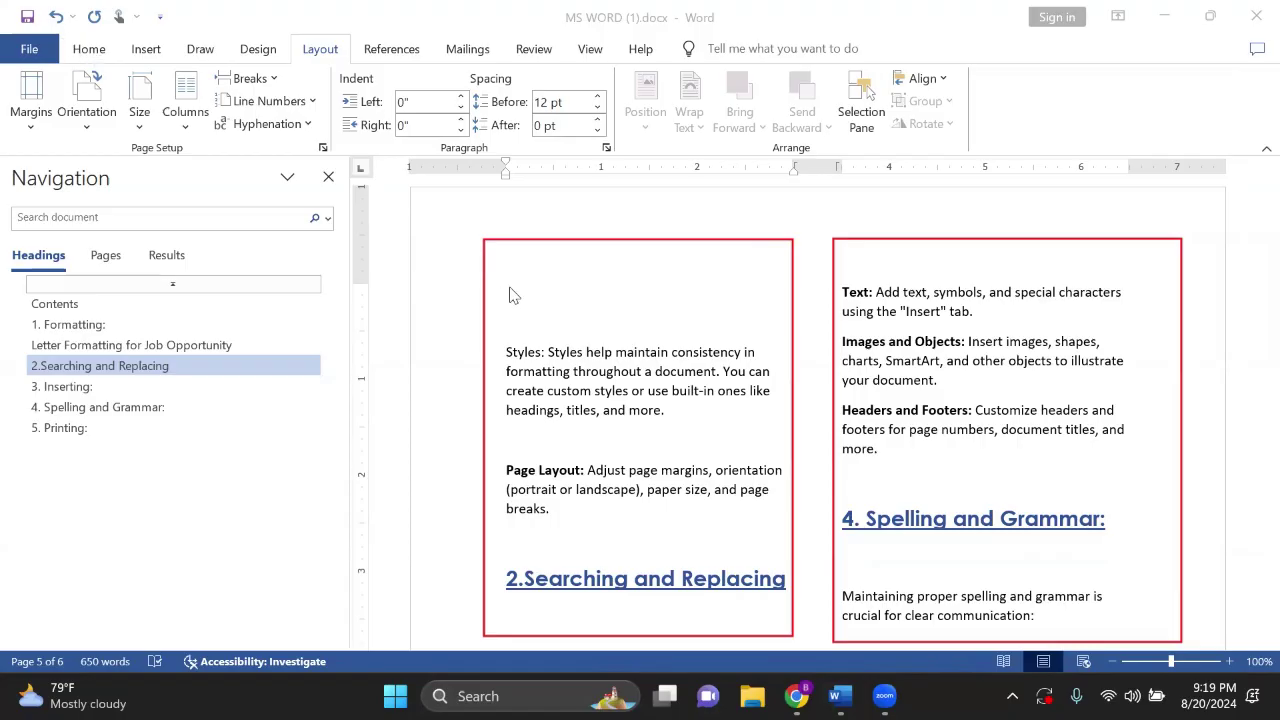
{"action": "scroll", "coordinate": [509, 295], "scroll_direction": "down", "scroll_amount": 10}
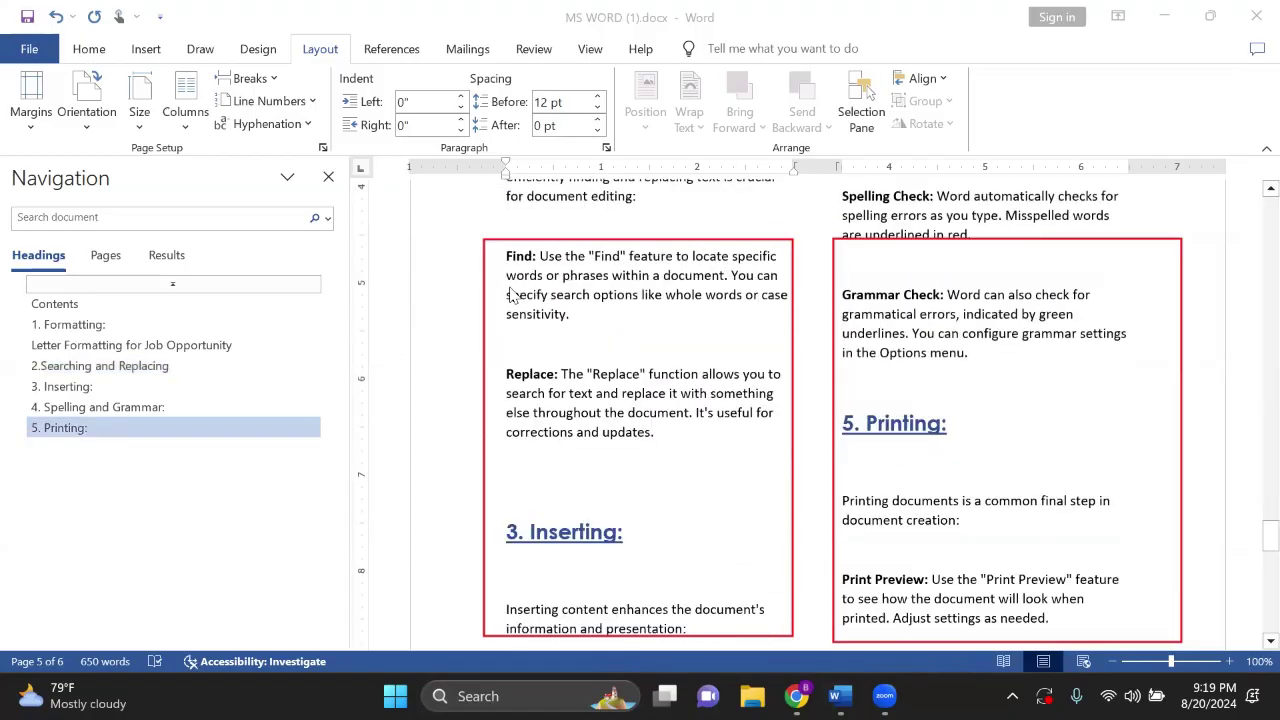
{"action": "scroll", "coordinate": [591, 534], "scroll_direction": "down", "scroll_amount": 2}
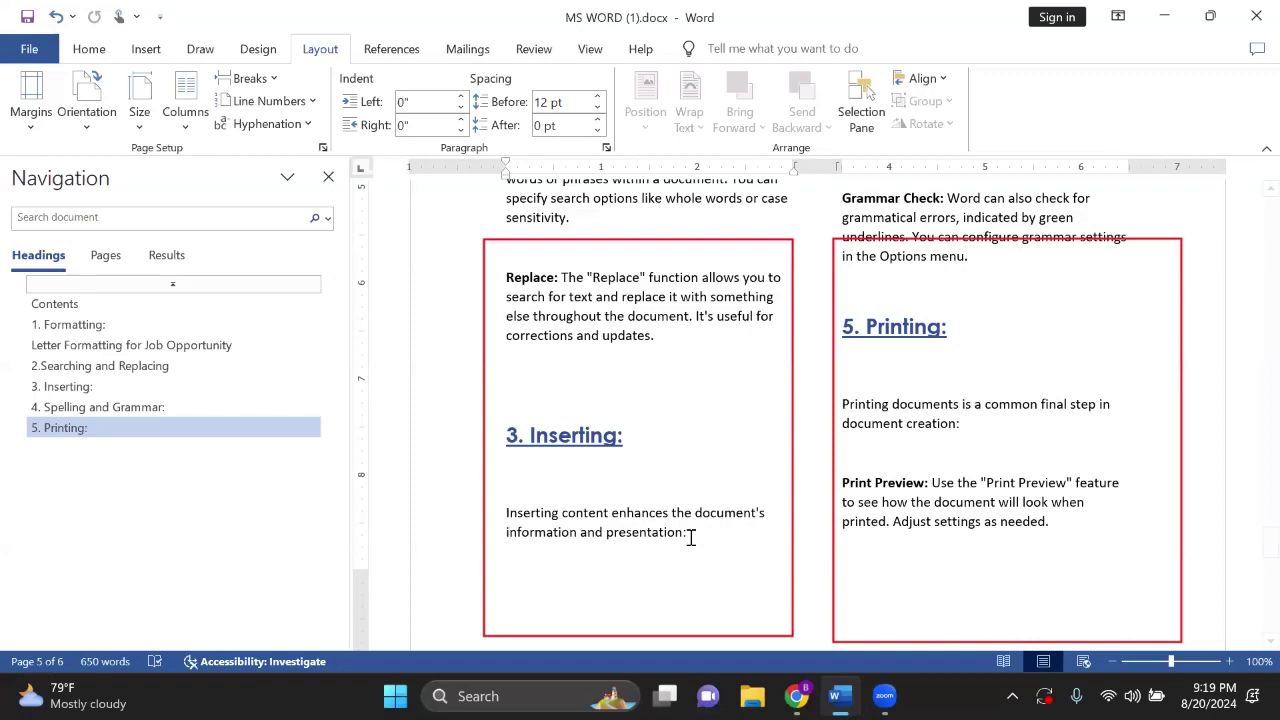
{"action": "scroll", "coordinate": [690, 537], "scroll_direction": "up", "scroll_amount": 3}
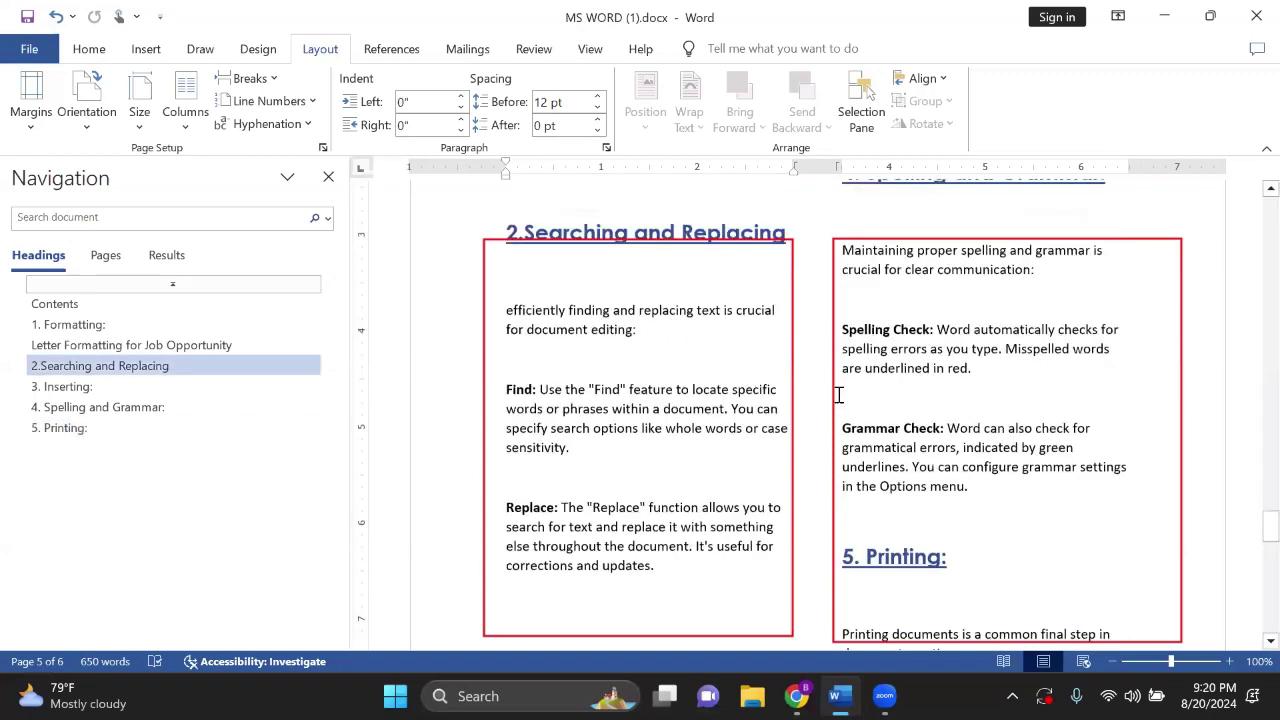
{"action": "scroll", "coordinate": [838, 395], "scroll_direction": "up", "scroll_amount": 4}
{"action": "scroll", "coordinate": [866, 320], "scroll_direction": "down", "scroll_amount": 1}
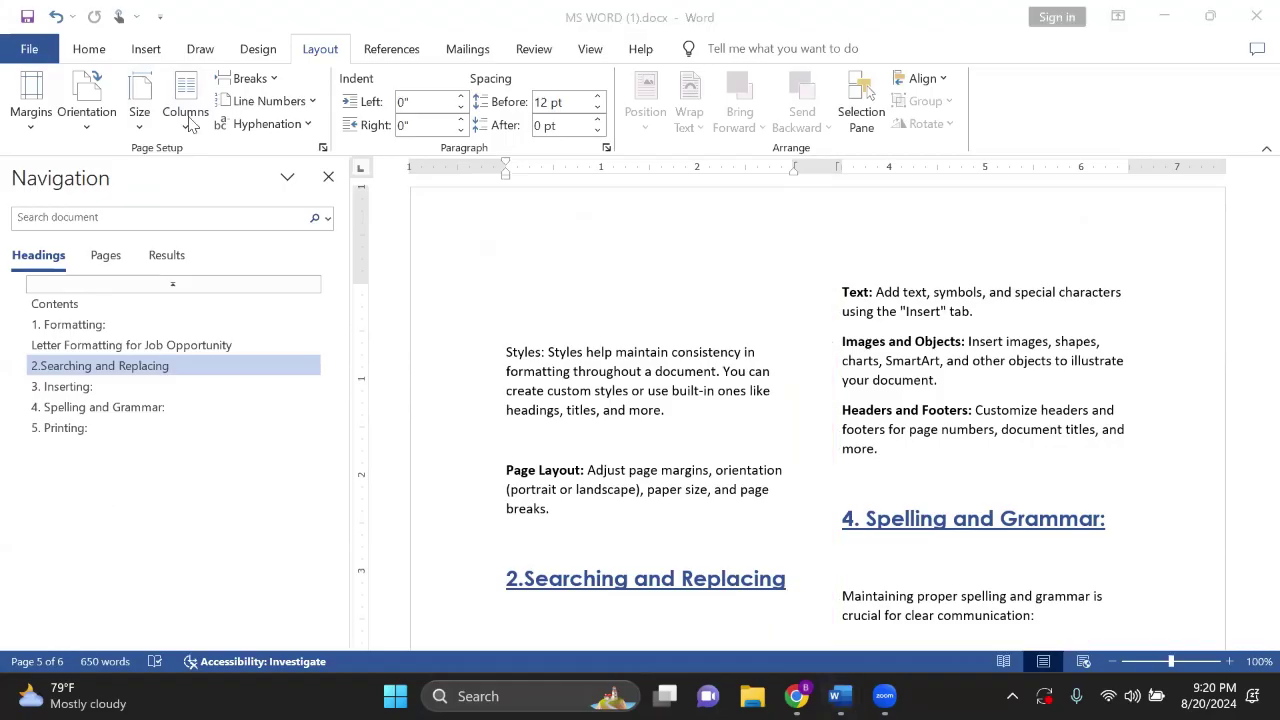
Step: Change the layout from two columns to three, and return the text to one column
{"action": "left_click", "coordinate": [197, 146]}
{"action": "left_click", "coordinate": [185, 105]}
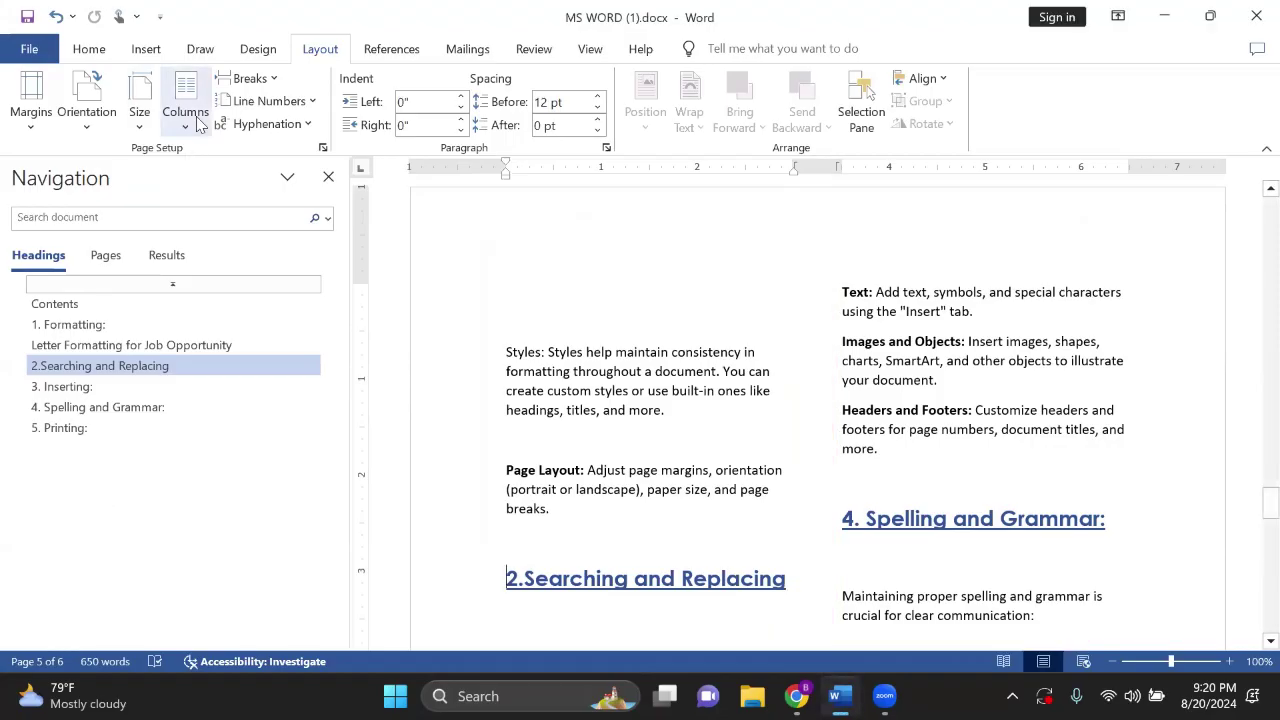
{"action": "key", "text": "Escape"}
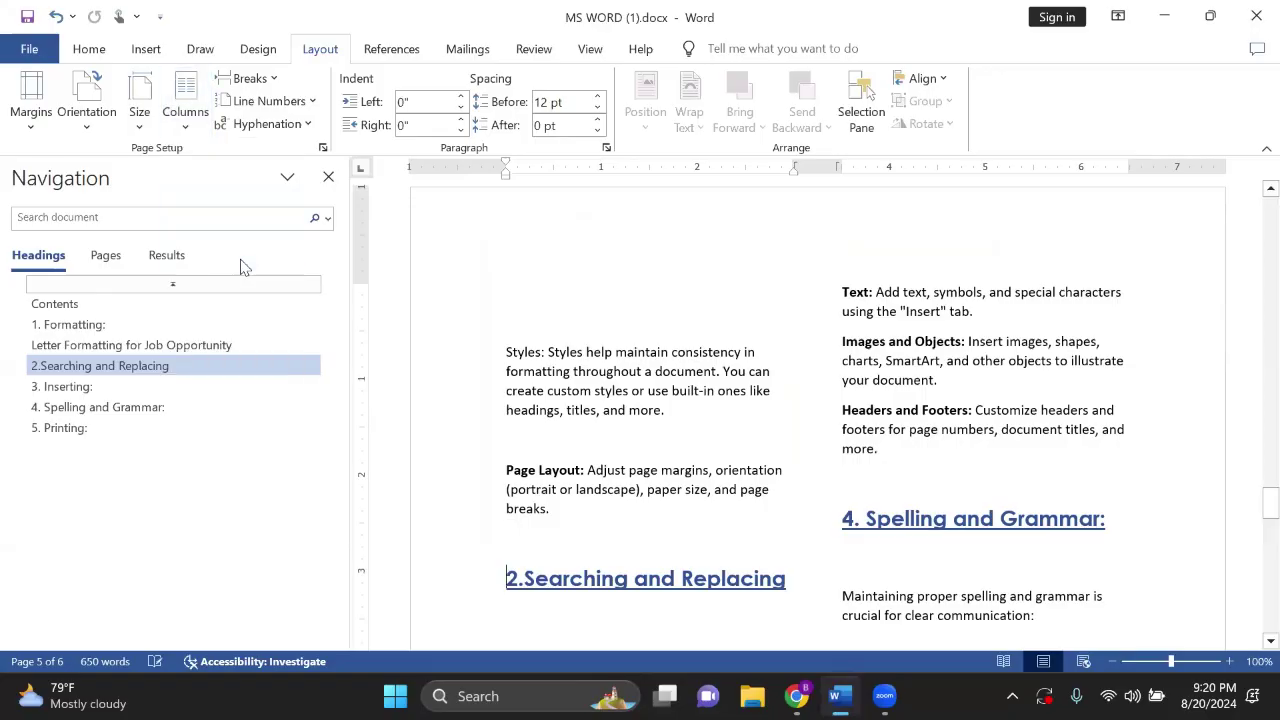
{"action": "left_click", "coordinate": [189, 118]}
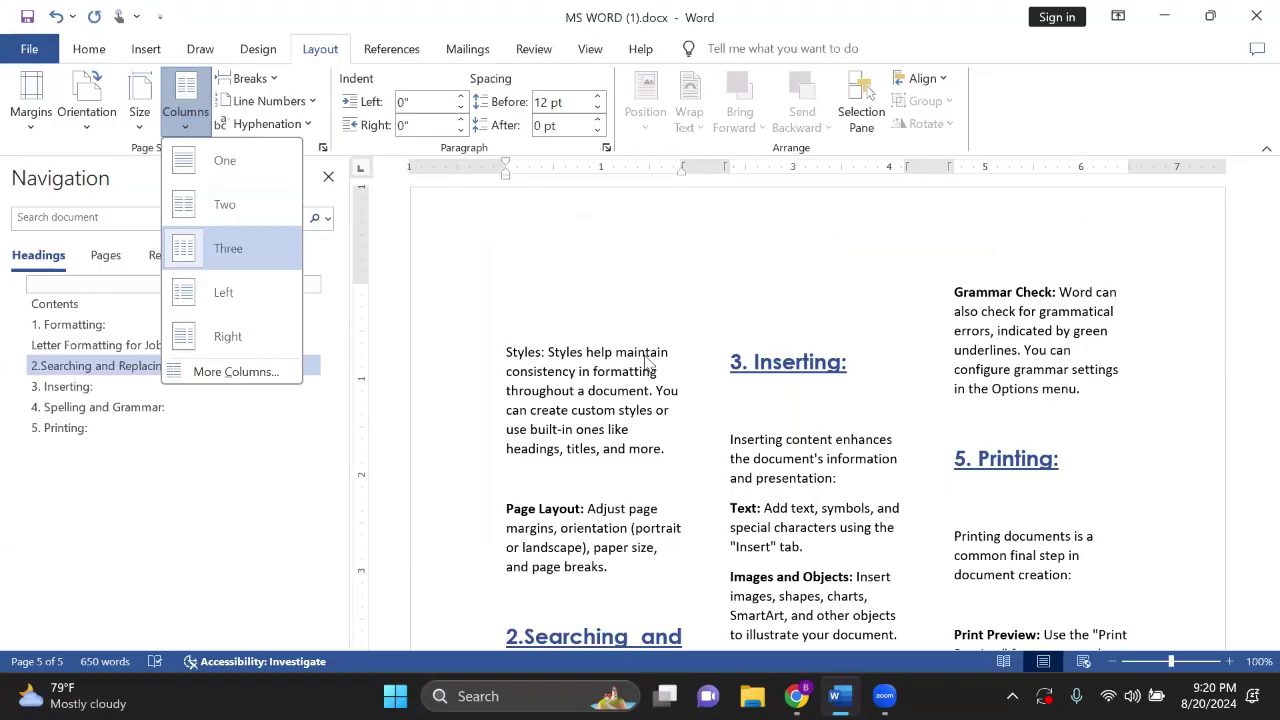
{"action": "left_click", "coordinate": [225, 165]}
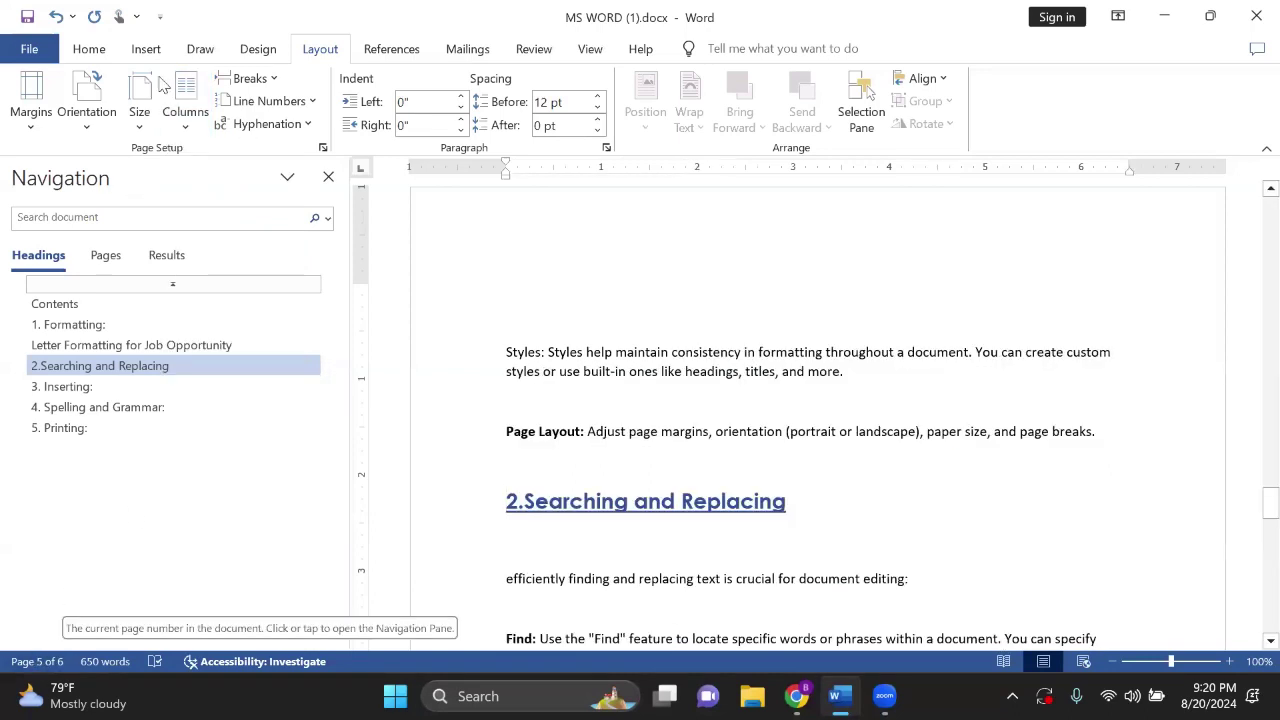
Step: Try the Three and Left column presets on the text in turn, and restore the single-column layout
{"action": "left_click", "coordinate": [186, 95]}
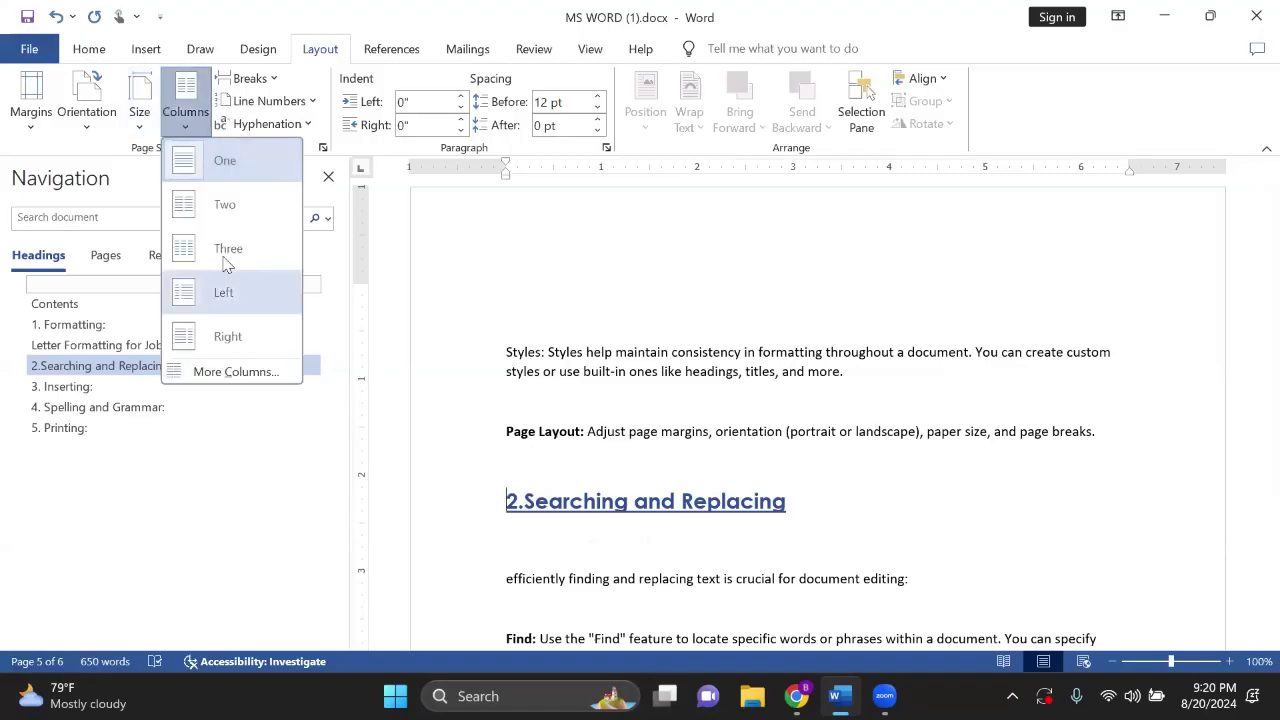
{"action": "left_click", "coordinate": [228, 250]}
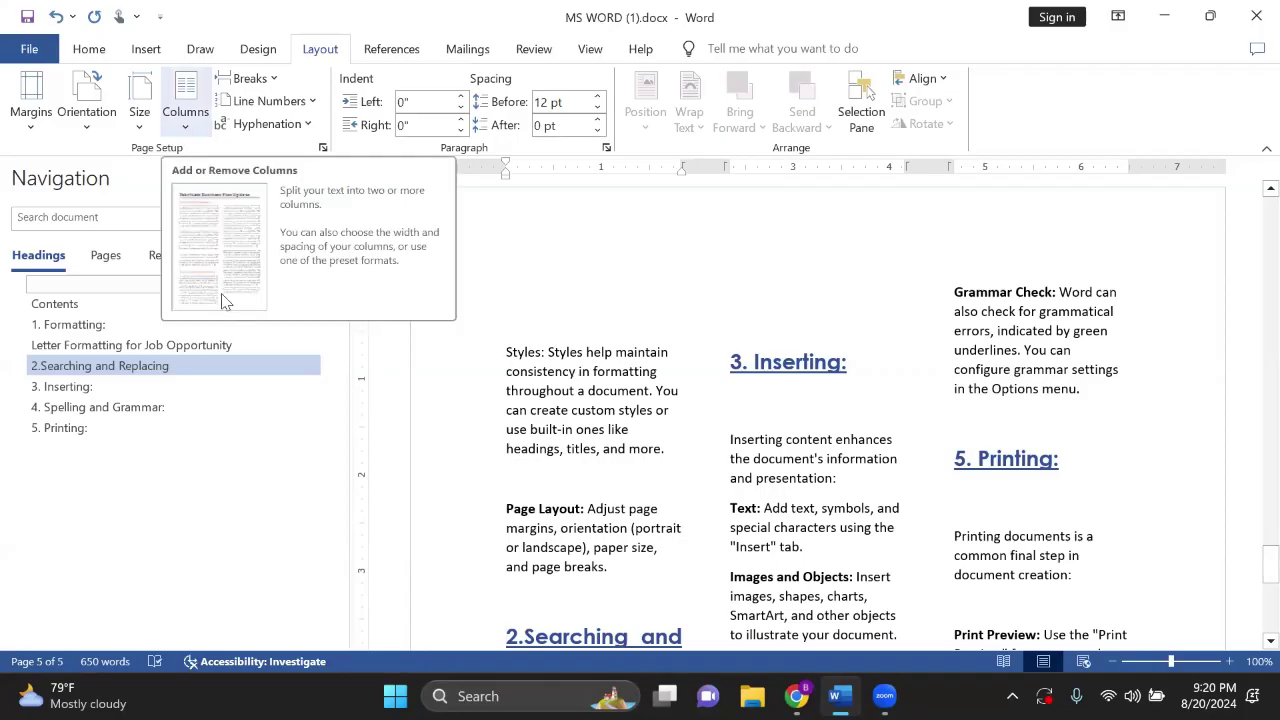
{"action": "left_click", "coordinate": [185, 128]}
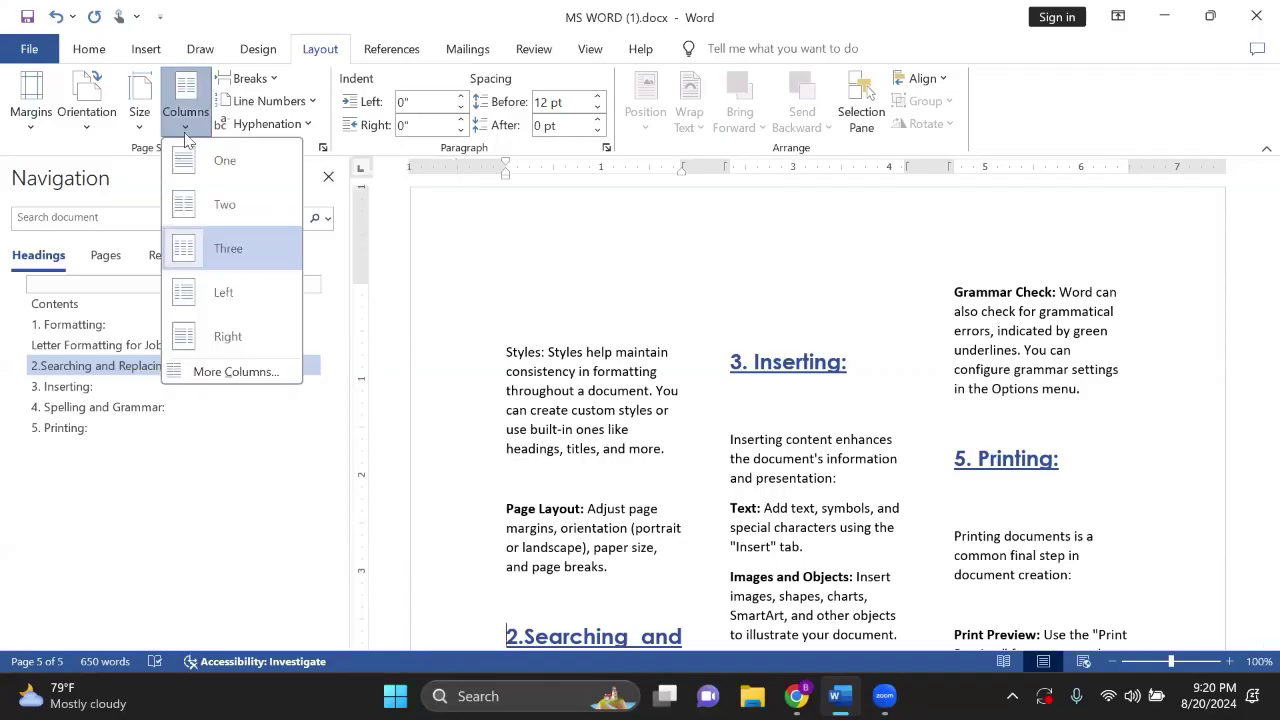
{"action": "left_click", "coordinate": [206, 161]}
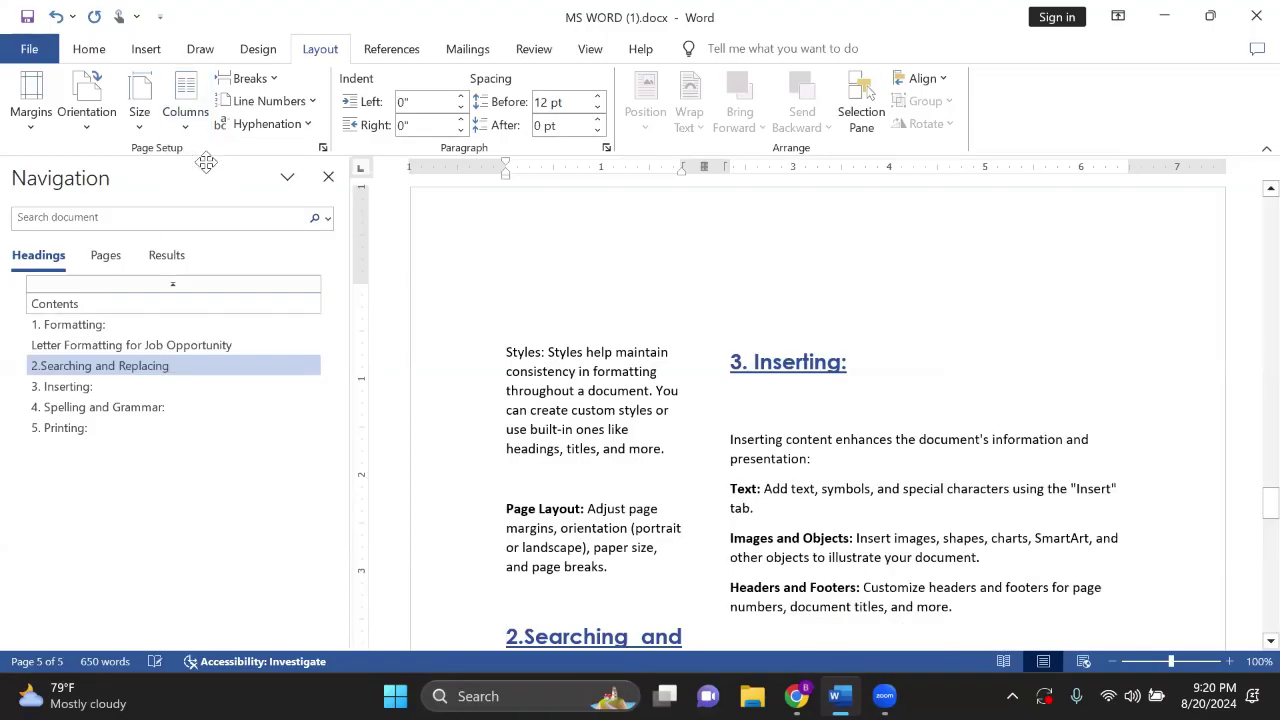
{"action": "left_click", "coordinate": [185, 105]}
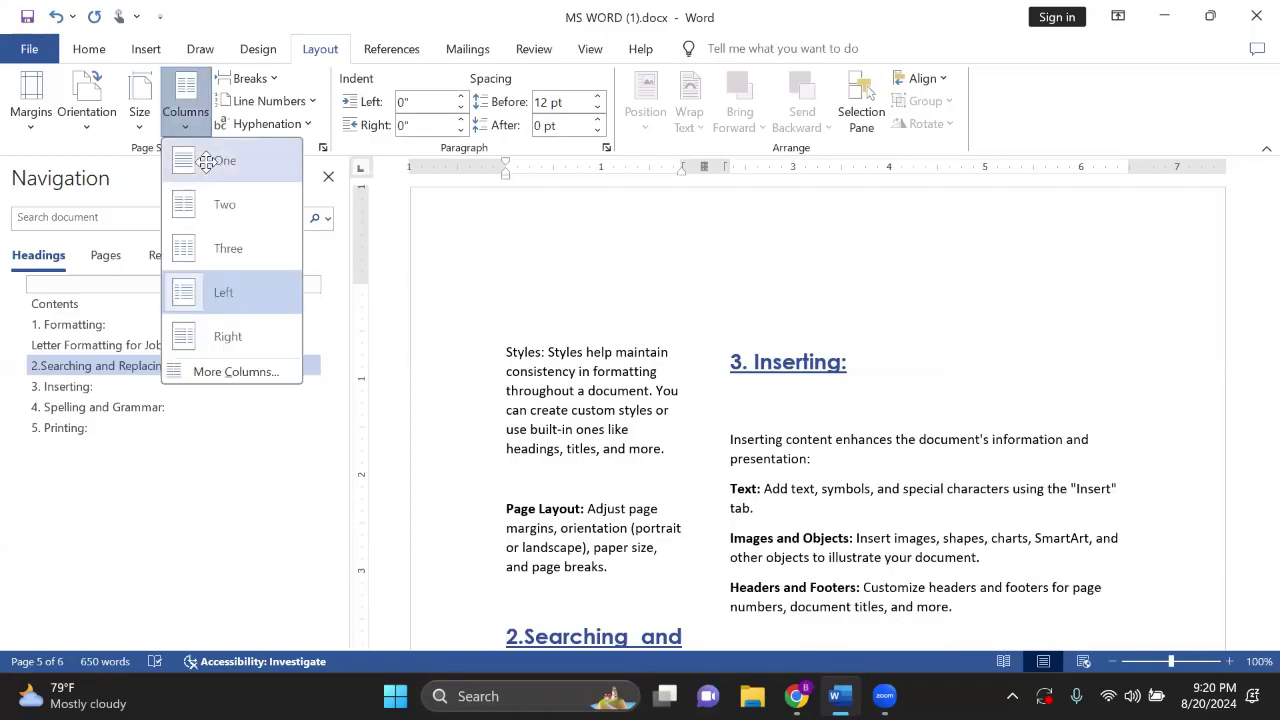
{"action": "left_click", "coordinate": [208, 163]}
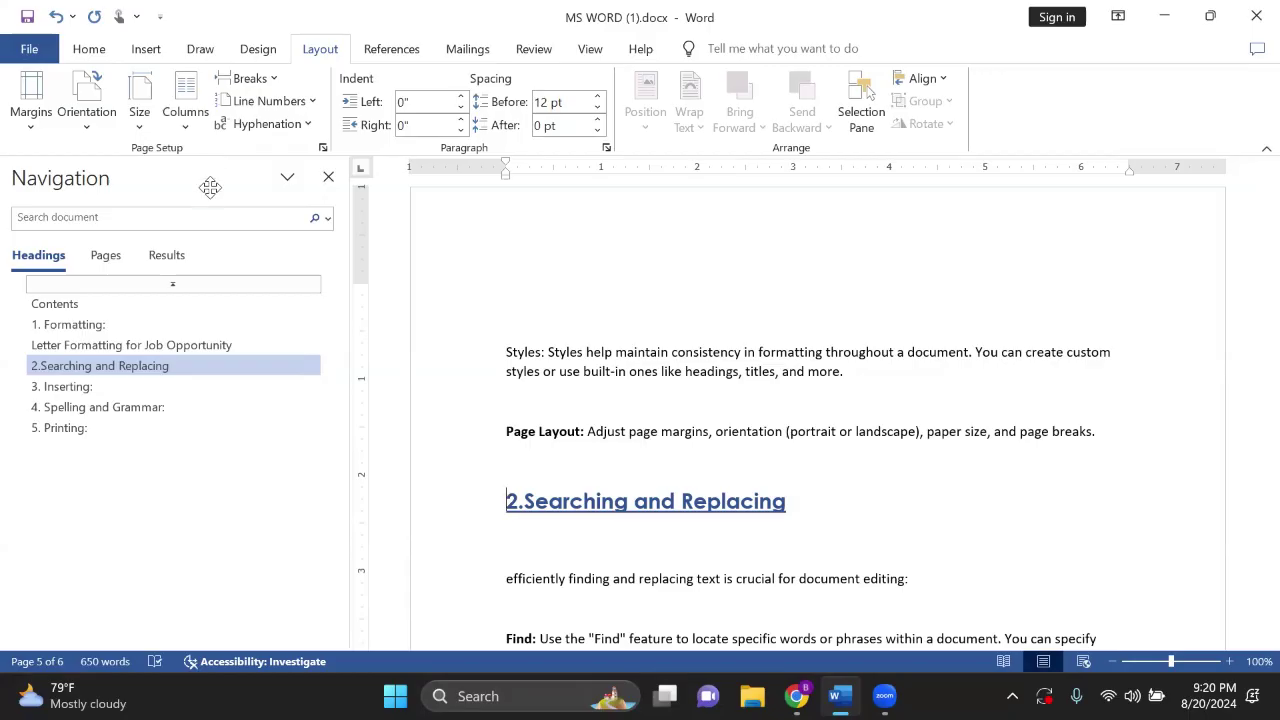
Step: Go to the "2.Searching and Replacing" heading and search the document for "find"
{"action": "left_click", "coordinate": [96, 372]}
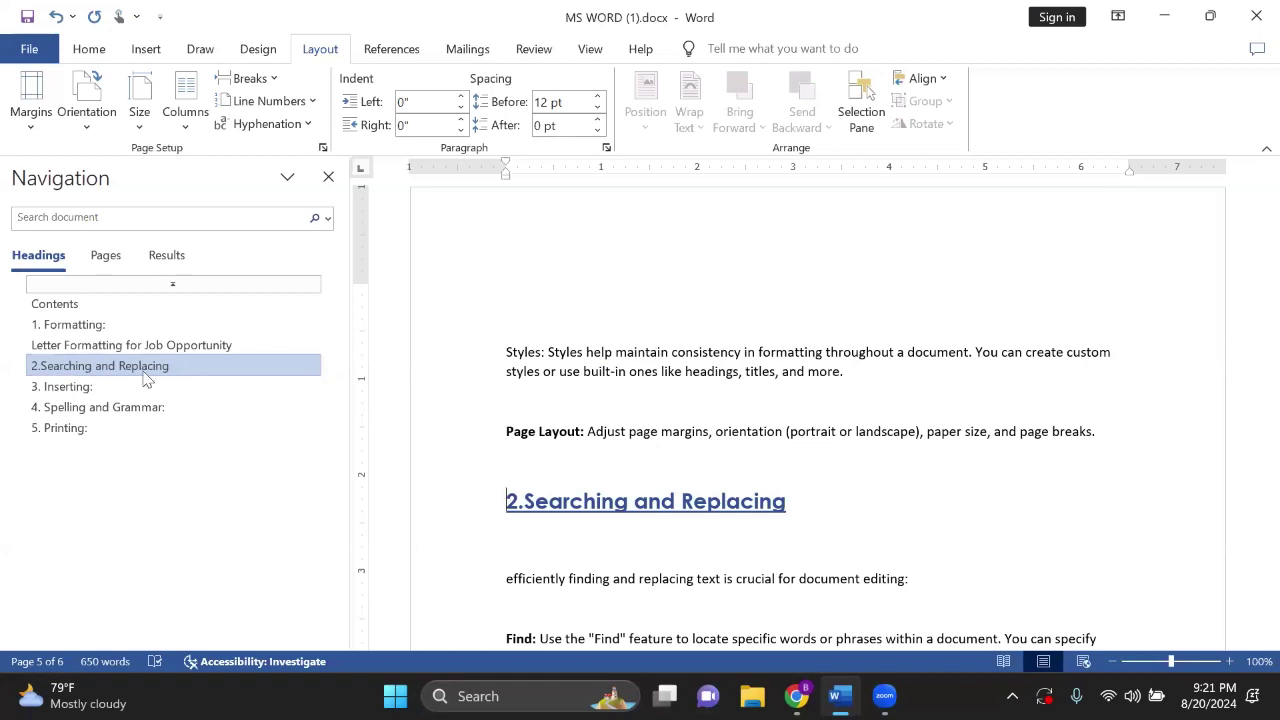
{"action": "left_click", "coordinate": [120, 371]}
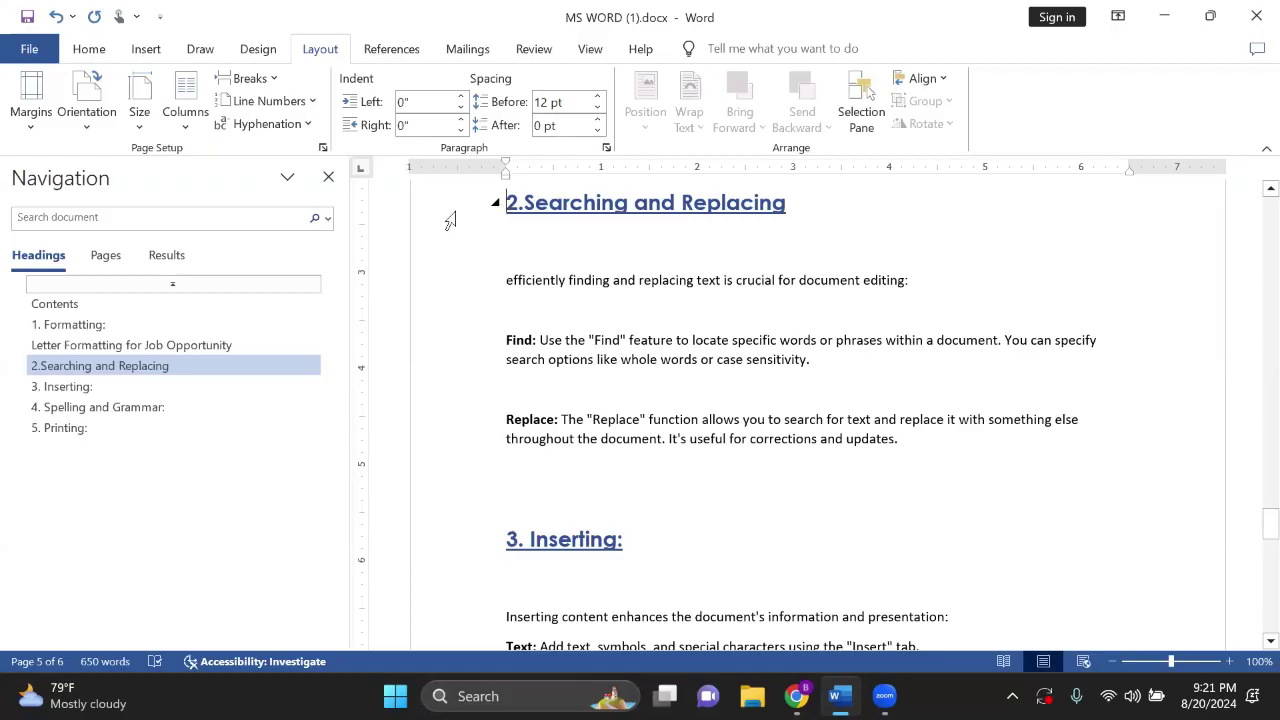
{"action": "left_click", "coordinate": [76, 217]}
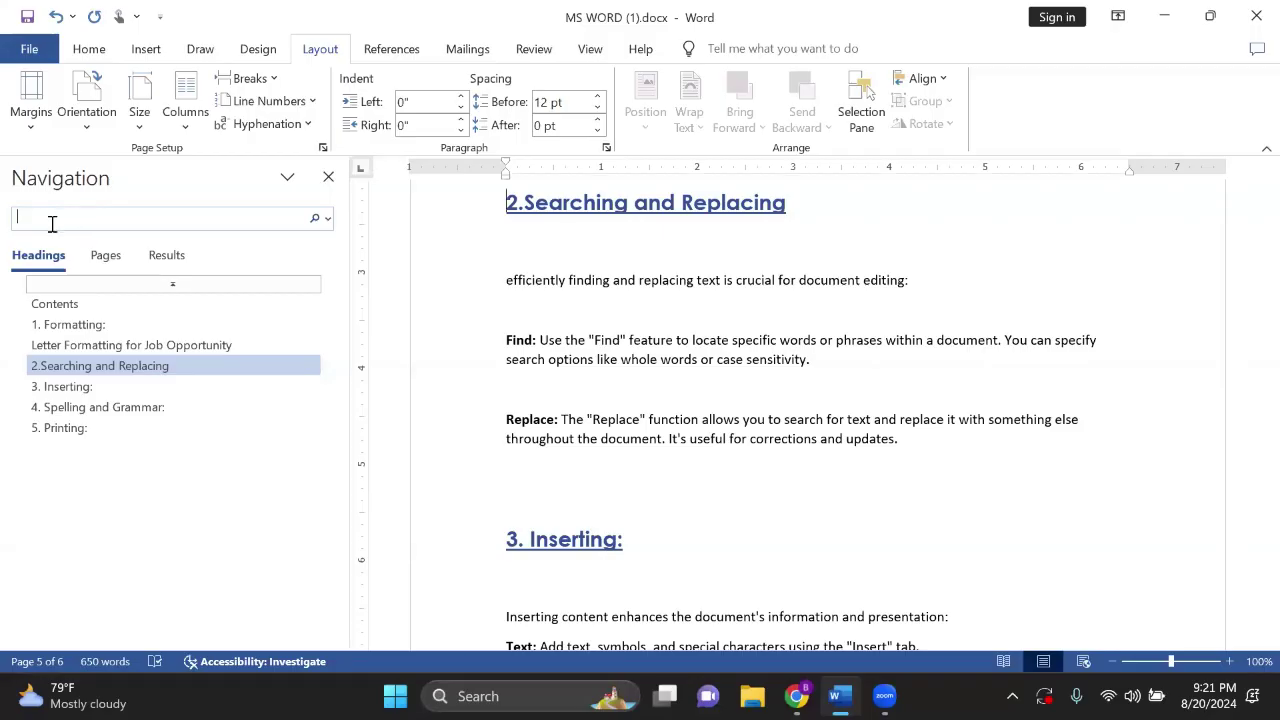
{"action": "type", "text": "fin"}
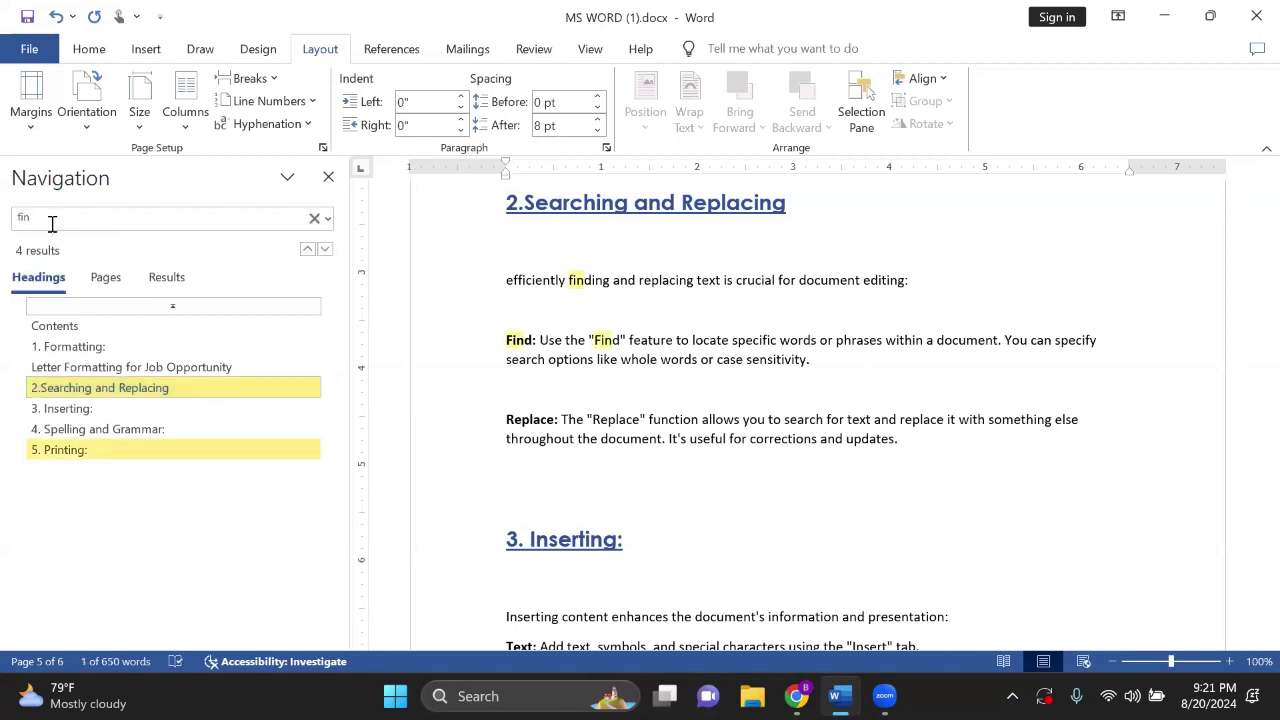
{"action": "type", "text": "d"}
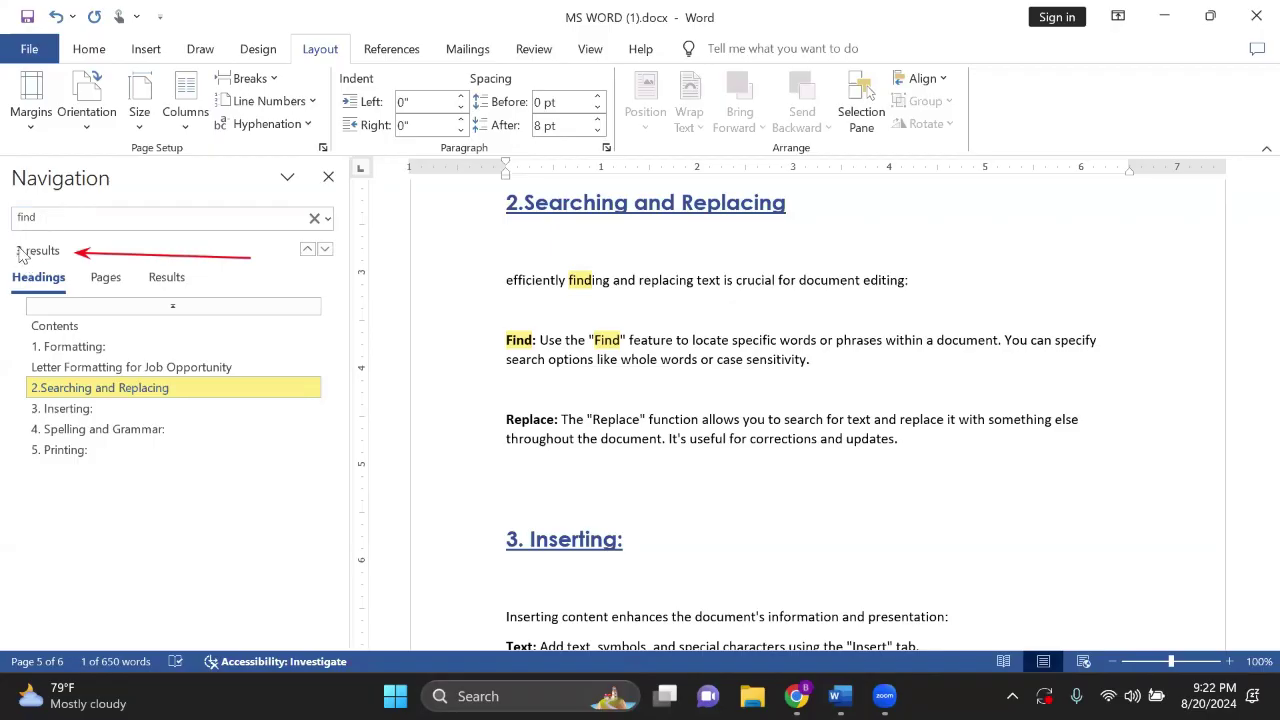
Step: Step forward through the "find" matches to the third one and go back to the second
{"action": "left_click", "coordinate": [324, 252]}
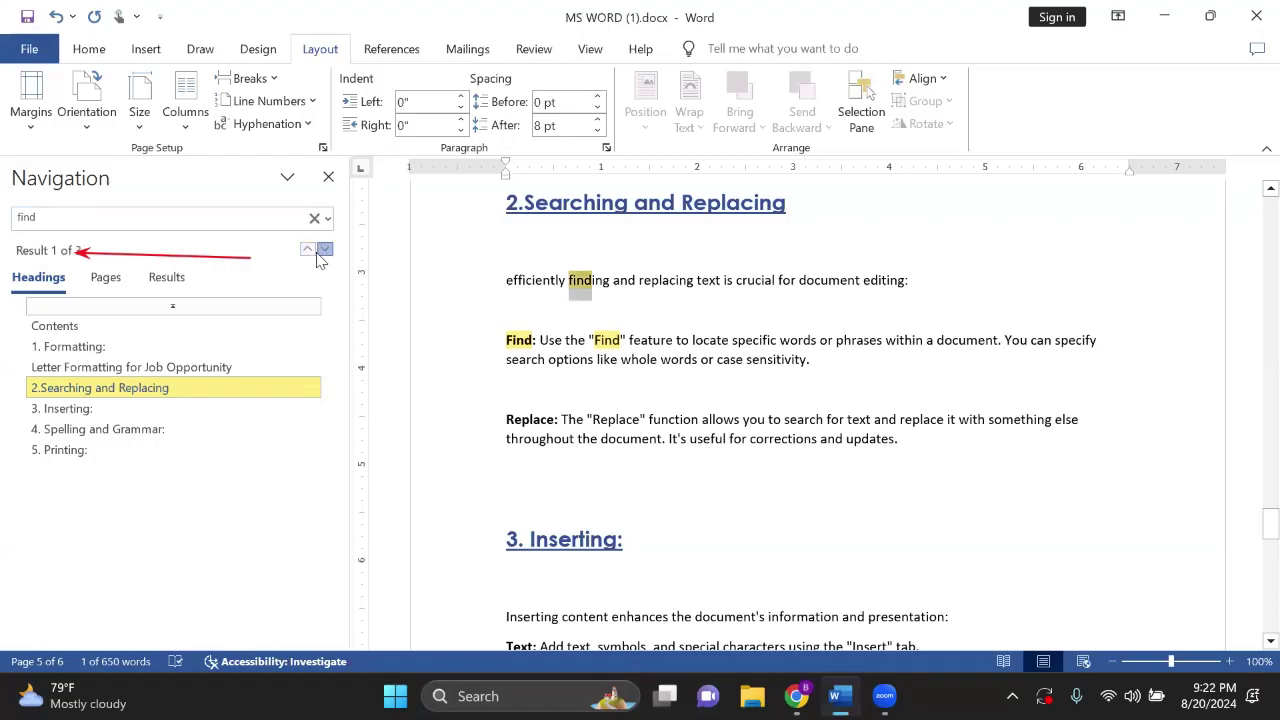
{"action": "left_click", "coordinate": [324, 250]}
{"action": "left_click", "coordinate": [325, 250]}
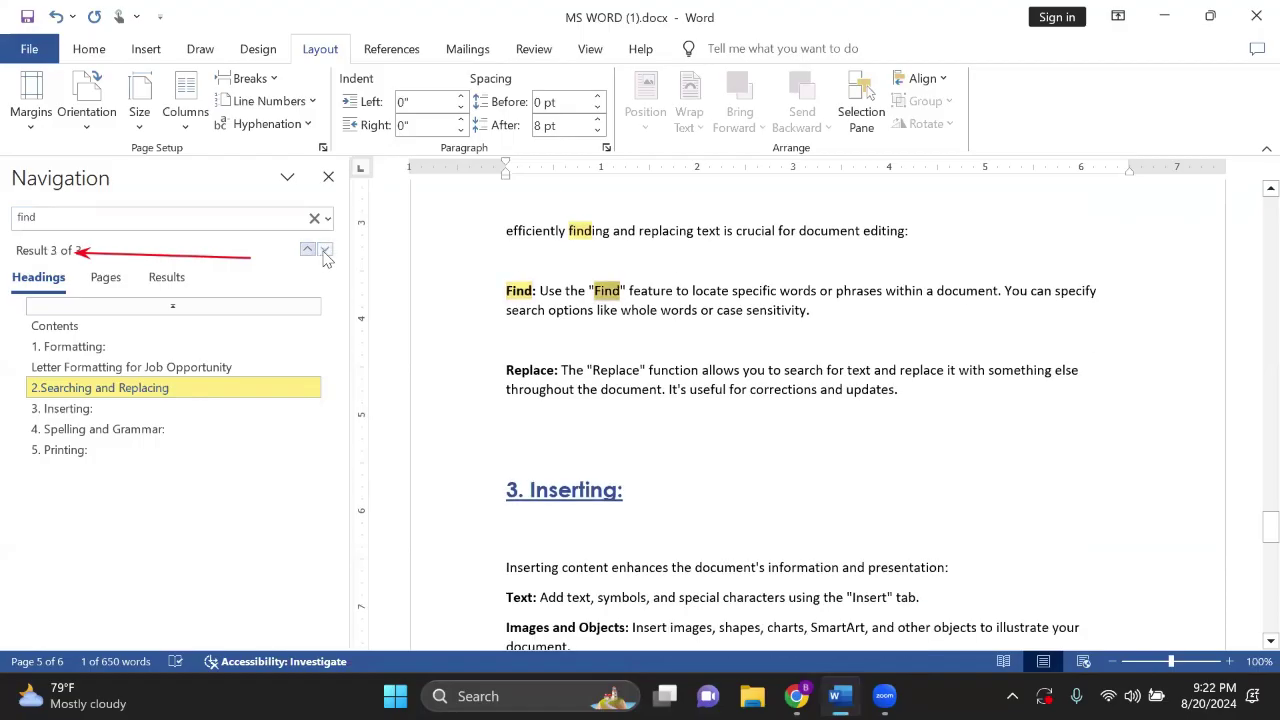
{"action": "left_click", "coordinate": [309, 252]}
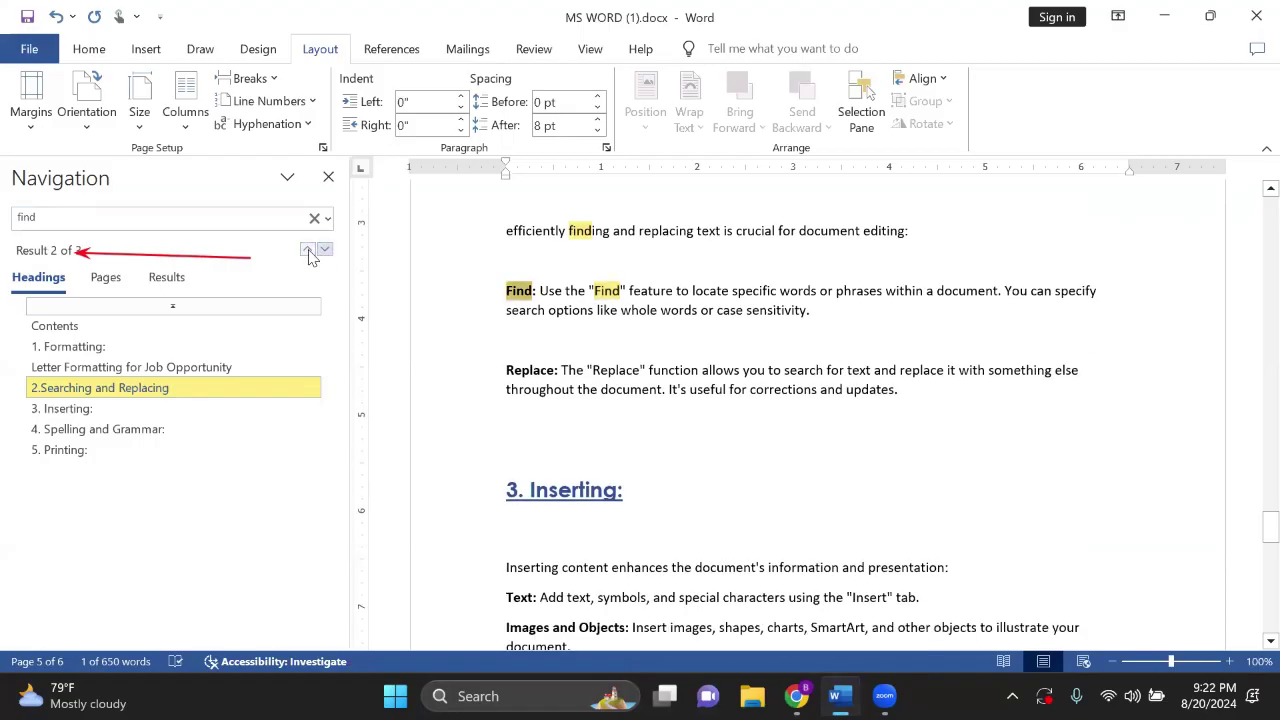
Step: Step forward to the third "find" match in the document and on to the first one again
{"action": "left_click", "coordinate": [309, 252]}
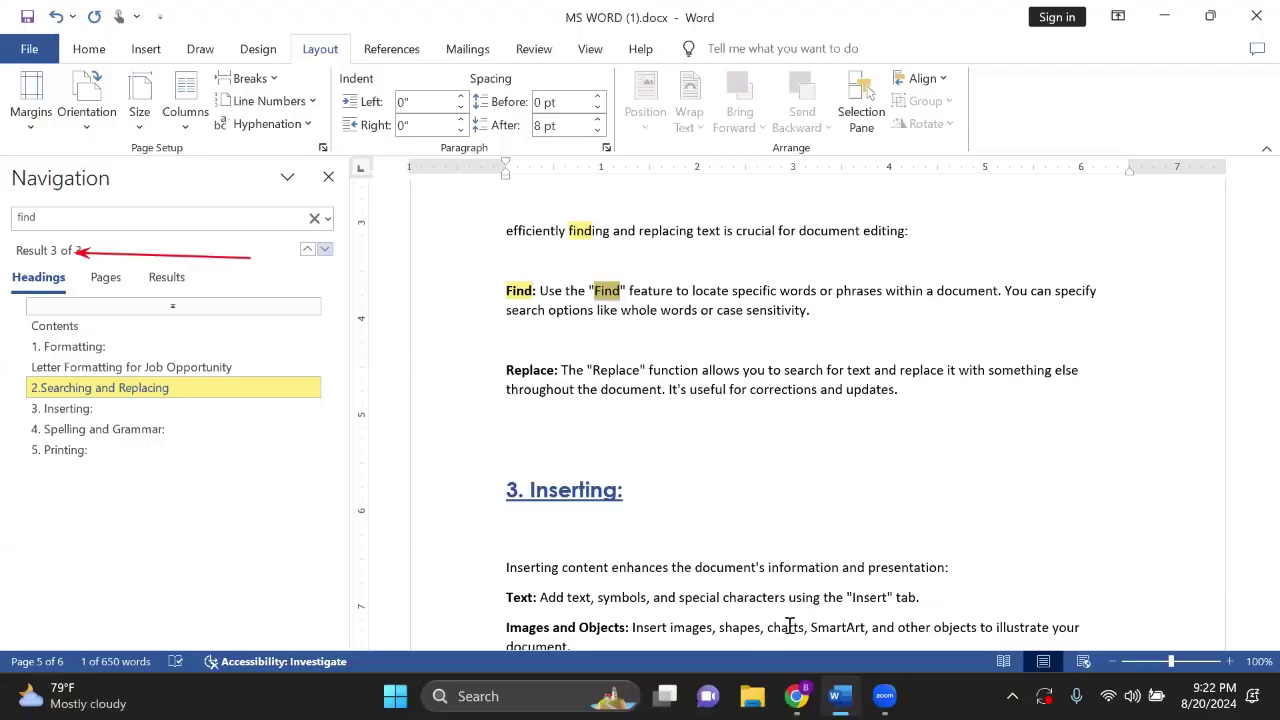
{"action": "key", "text": "ctrl+Page_Down"}
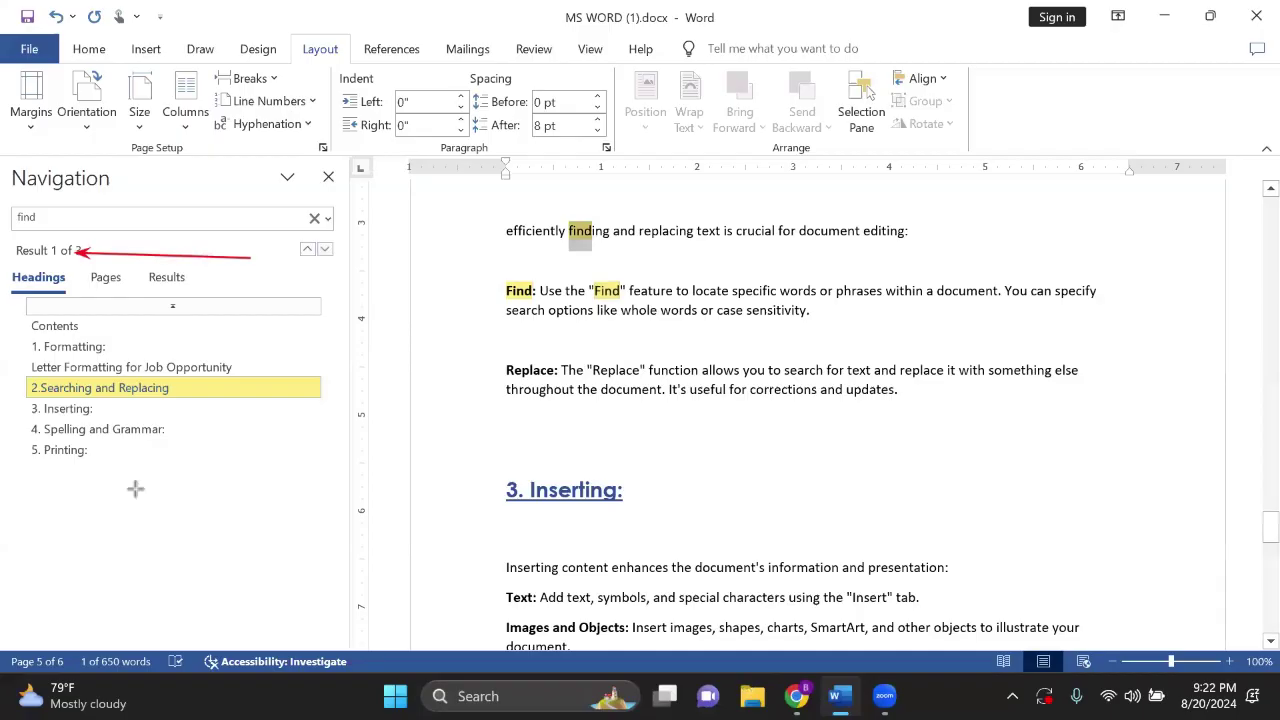
{"action": "left_click", "coordinate": [96, 565]}
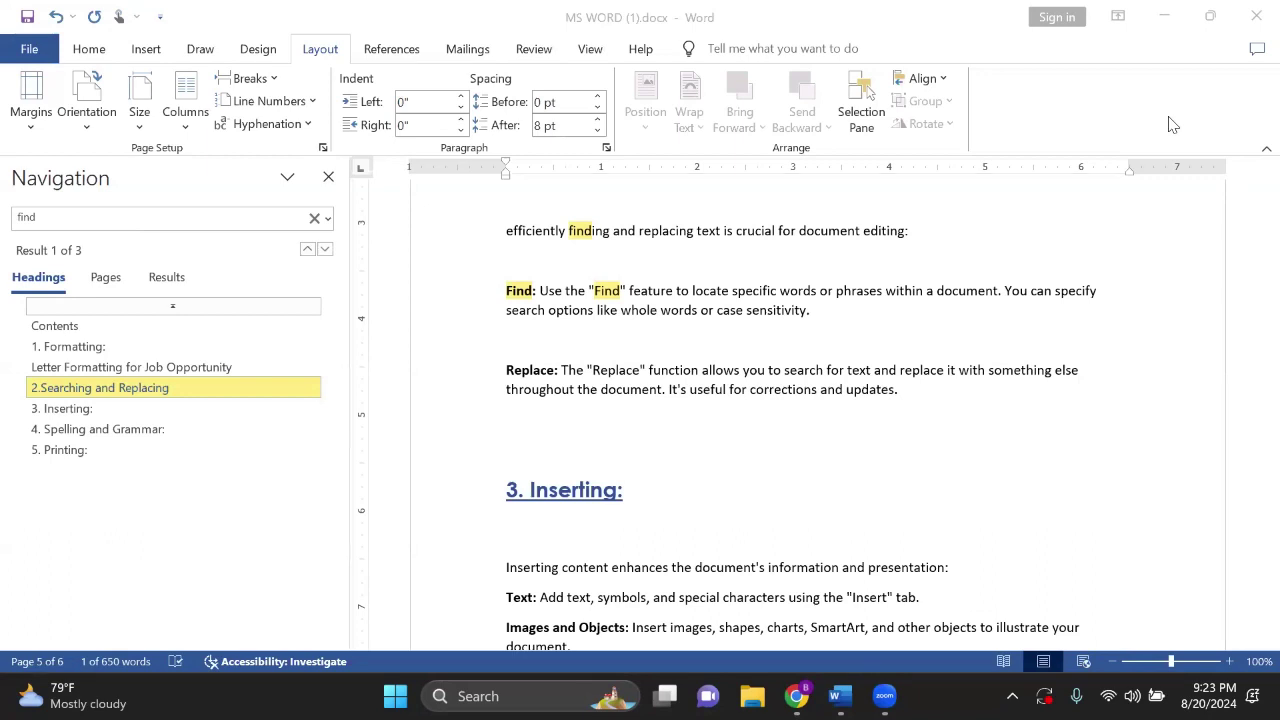
Step: Set up a replacement of "find" with "search" in Find and Replace and locate the next match
{"action": "left_click", "coordinate": [1108, 113]}
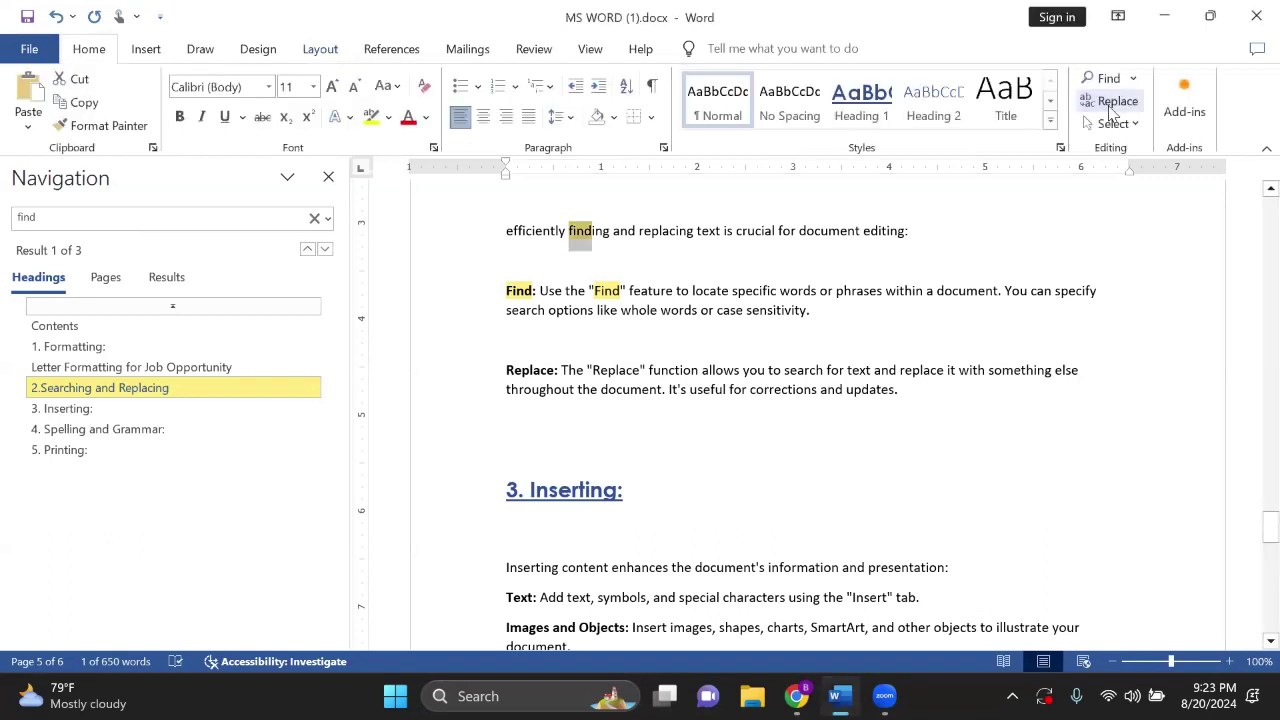
{"action": "left_click", "coordinate": [1112, 102]}
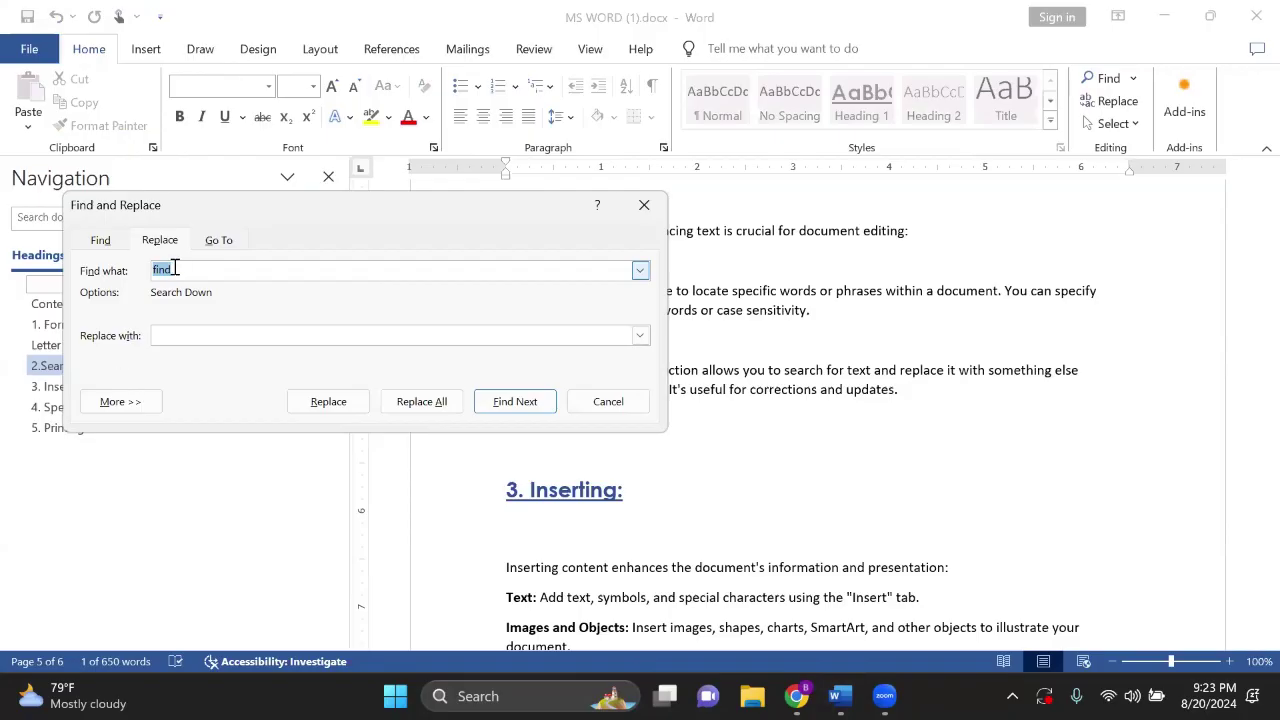
{"action": "left_click", "coordinate": [156, 335]}
{"action": "type", "text": "search"}
{"action": "key", "text": "Return"}
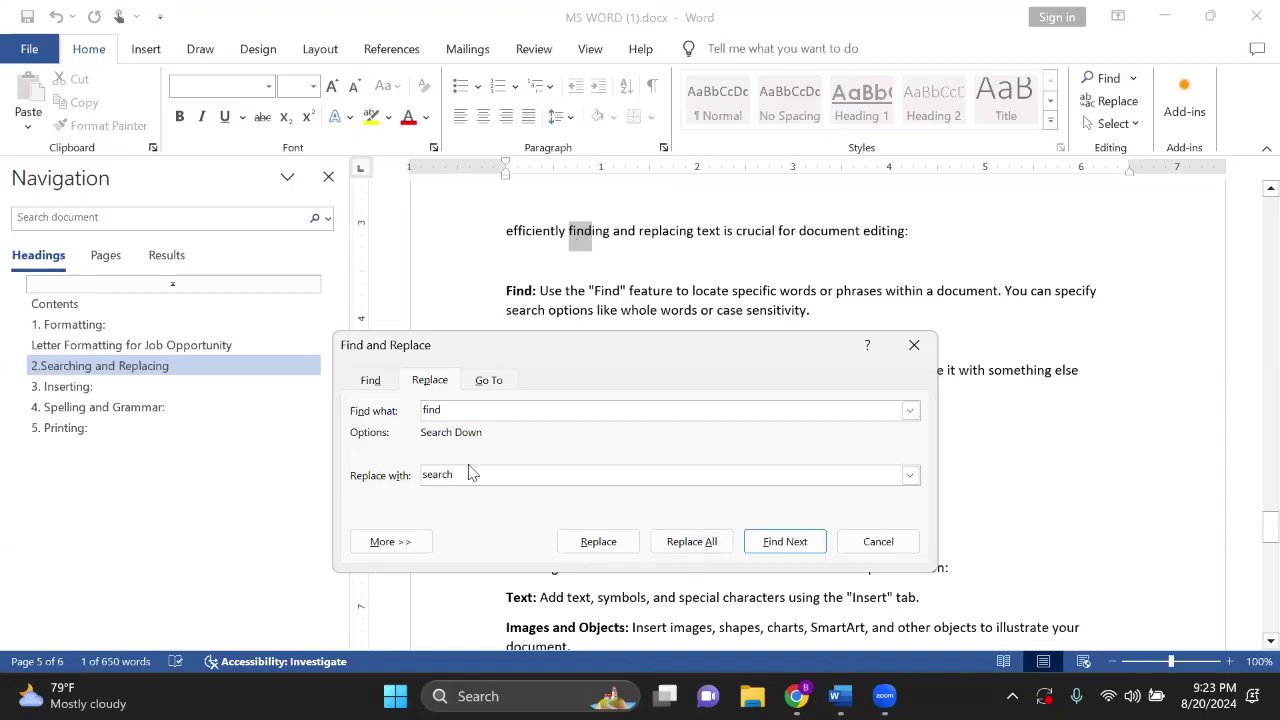
{"action": "left_click", "coordinate": [786, 543]}
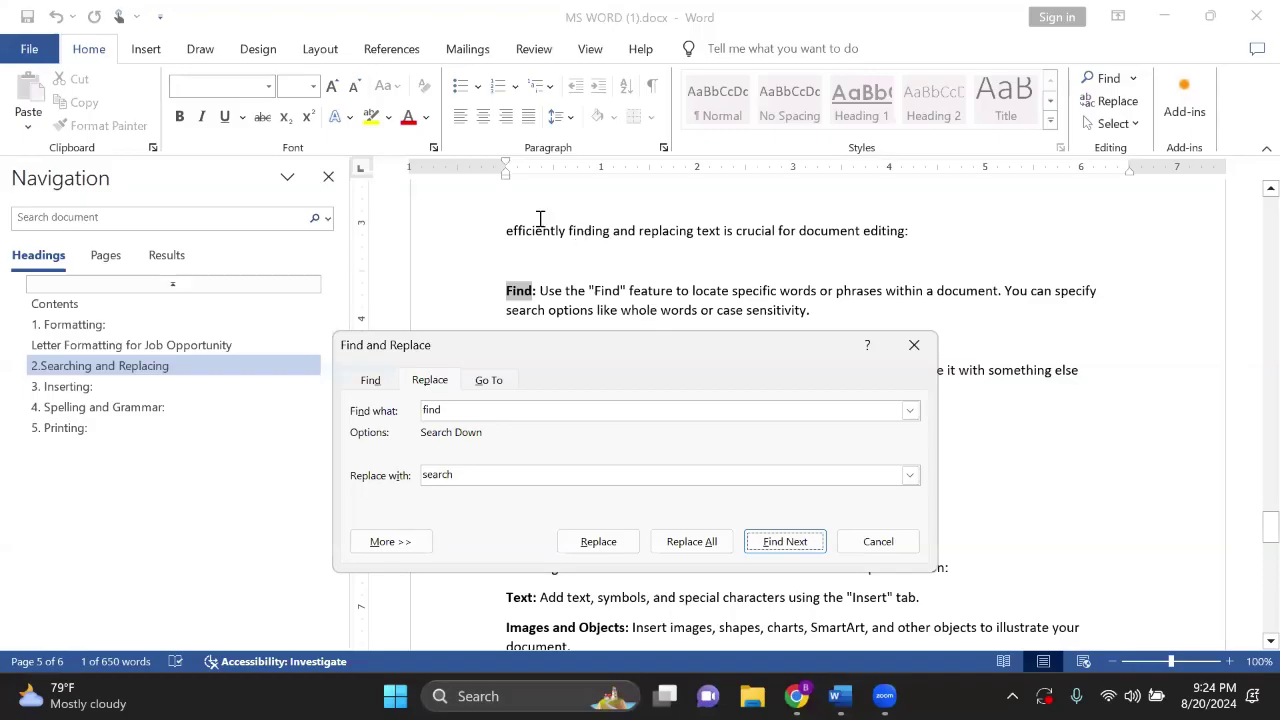
Step: Replace all occurrences of "find" with "search" and close Find and Replace
{"action": "left_click", "coordinate": [672, 541]}
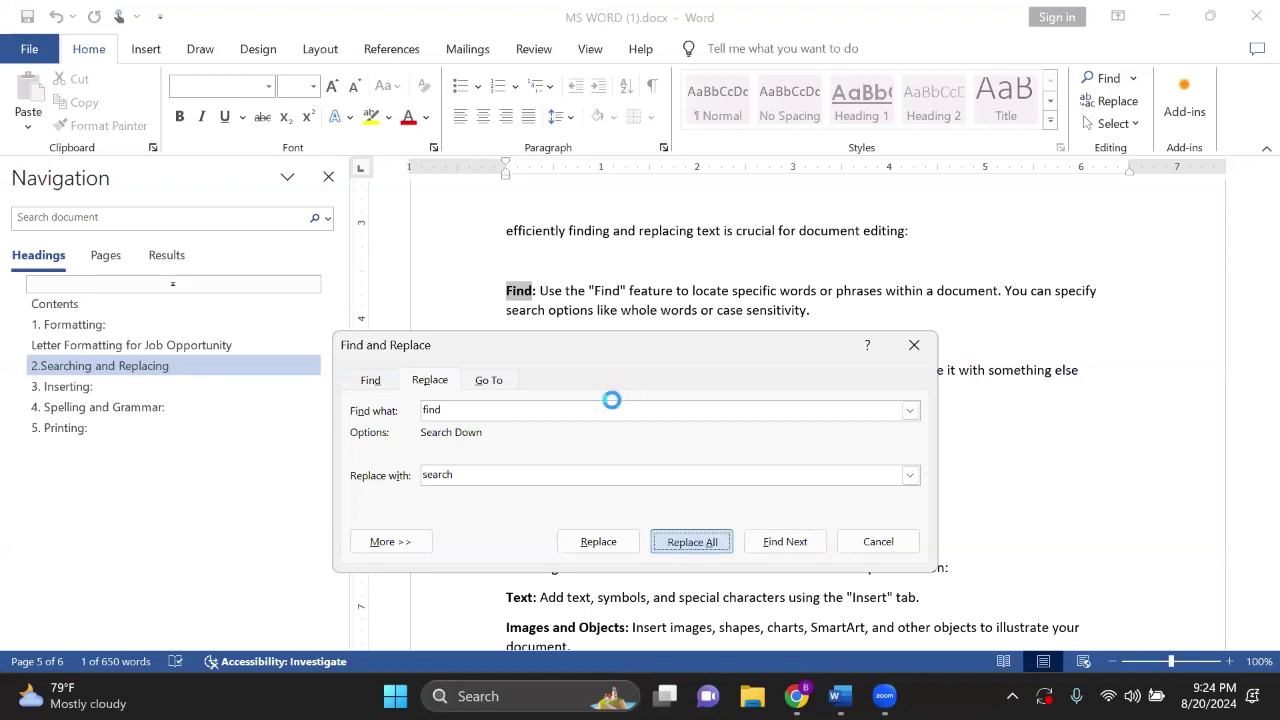
{"action": "key", "text": "Return"}
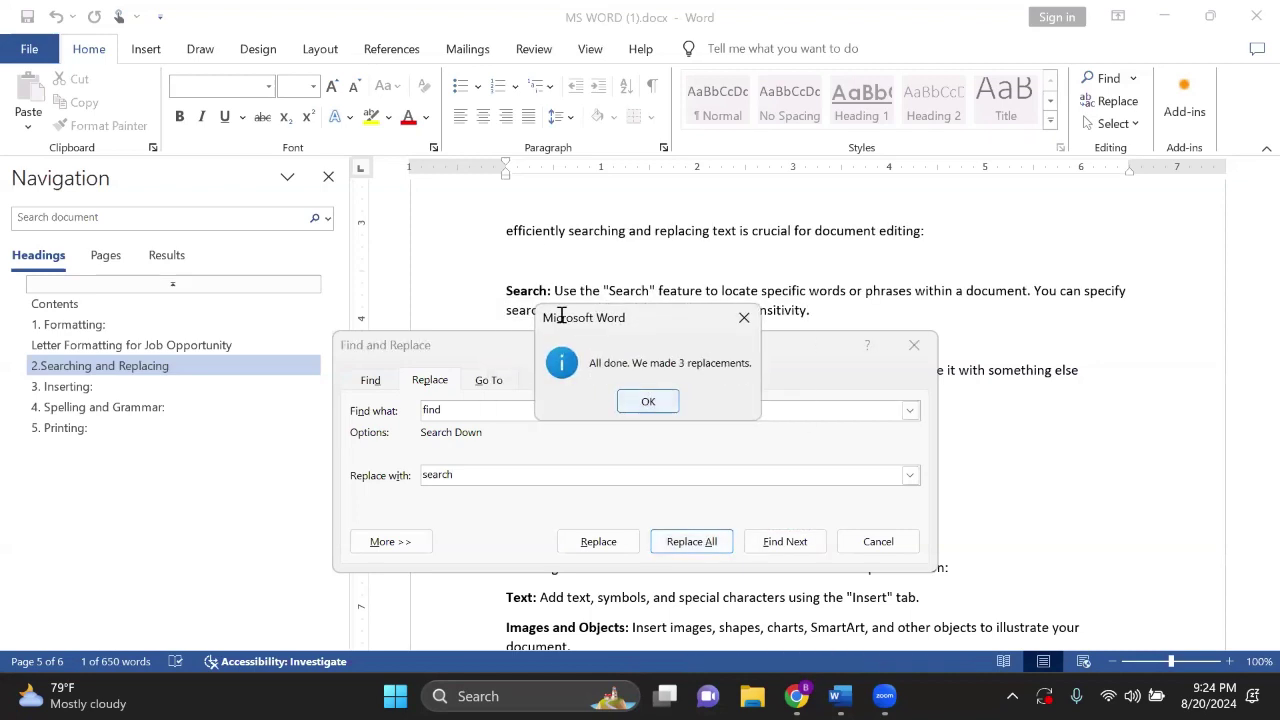
{"action": "key", "text": "Return"}
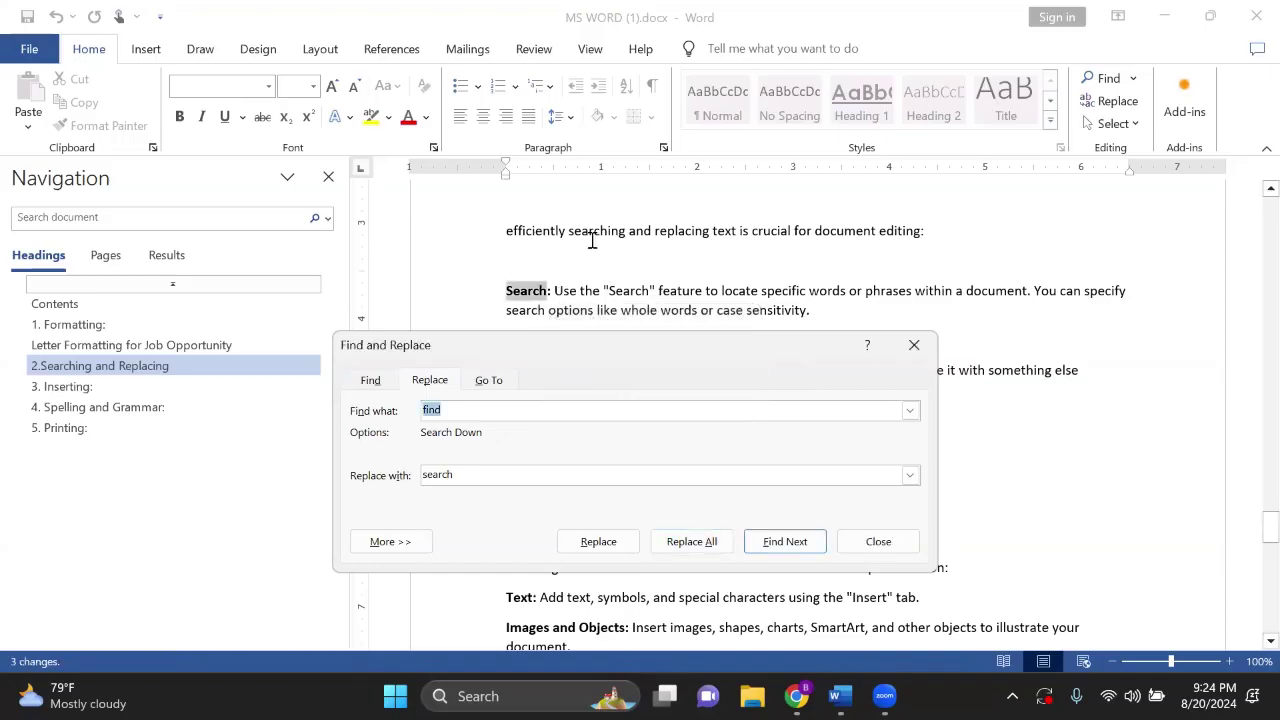
{"action": "left_click", "coordinate": [914, 344]}
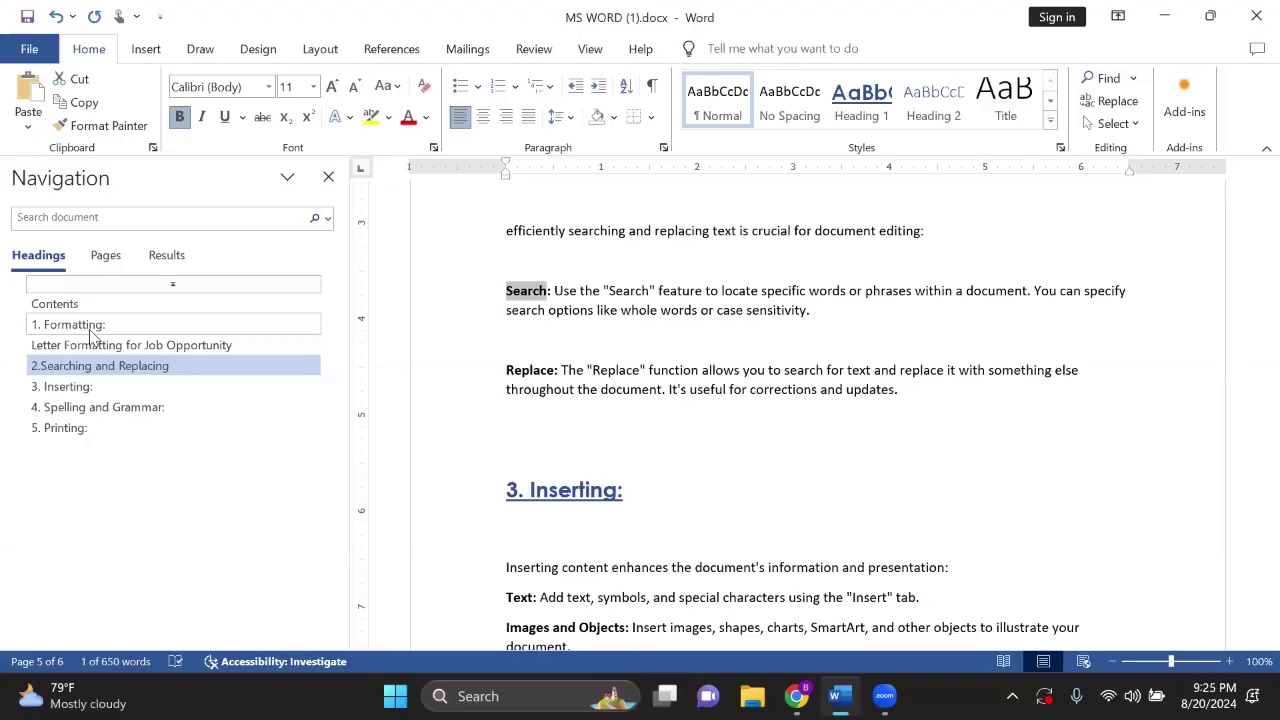
Step: Apply the built-in style set with blue-shaded headings to the document and change its theme fonts
{"action": "left_click", "coordinate": [256, 49]}
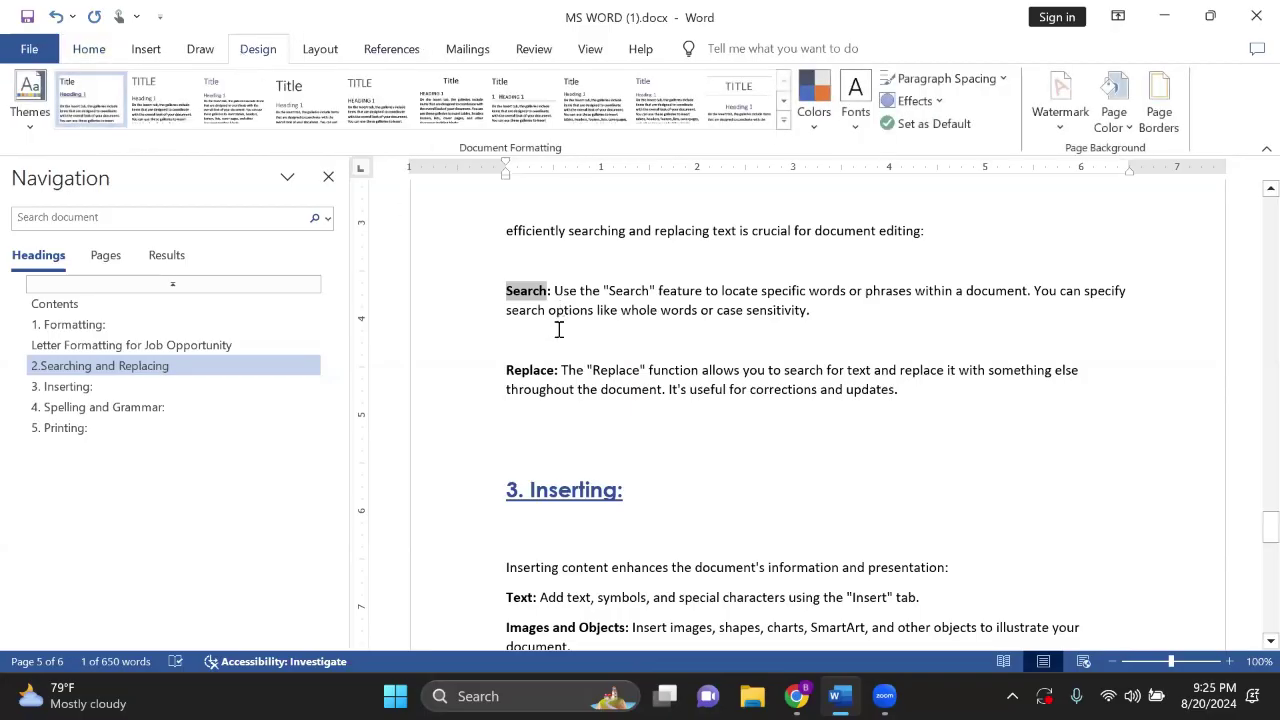
{"action": "scroll", "coordinate": [560, 328], "scroll_direction": "up", "scroll_amount": 2}
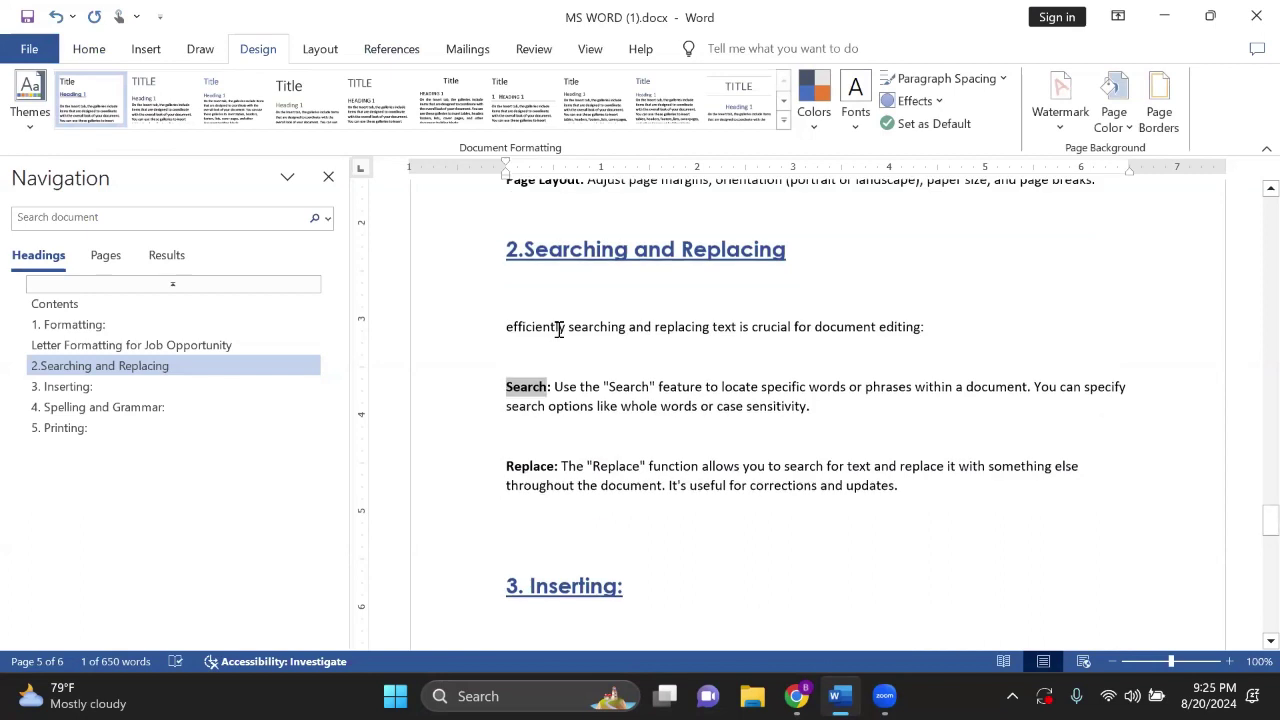
{"action": "left_click", "coordinate": [783, 120]}
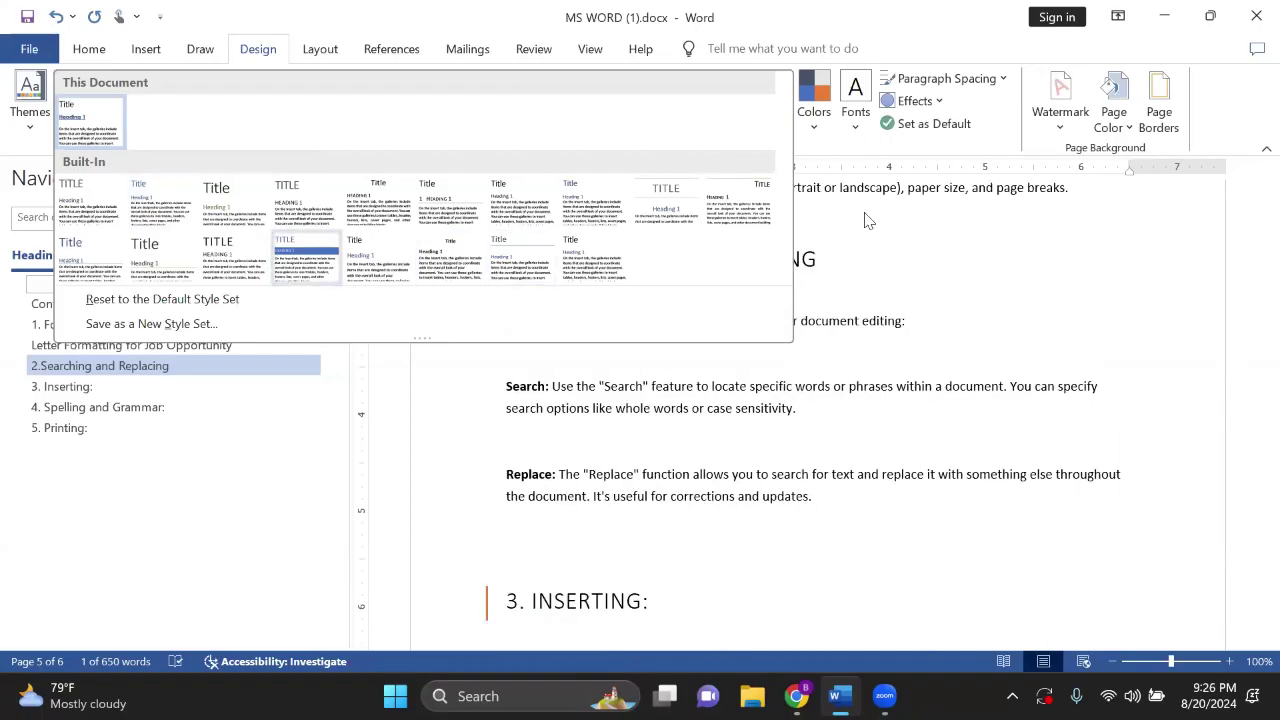
{"action": "left_click", "coordinate": [876, 285]}
{"action": "left_click", "coordinate": [856, 112]}
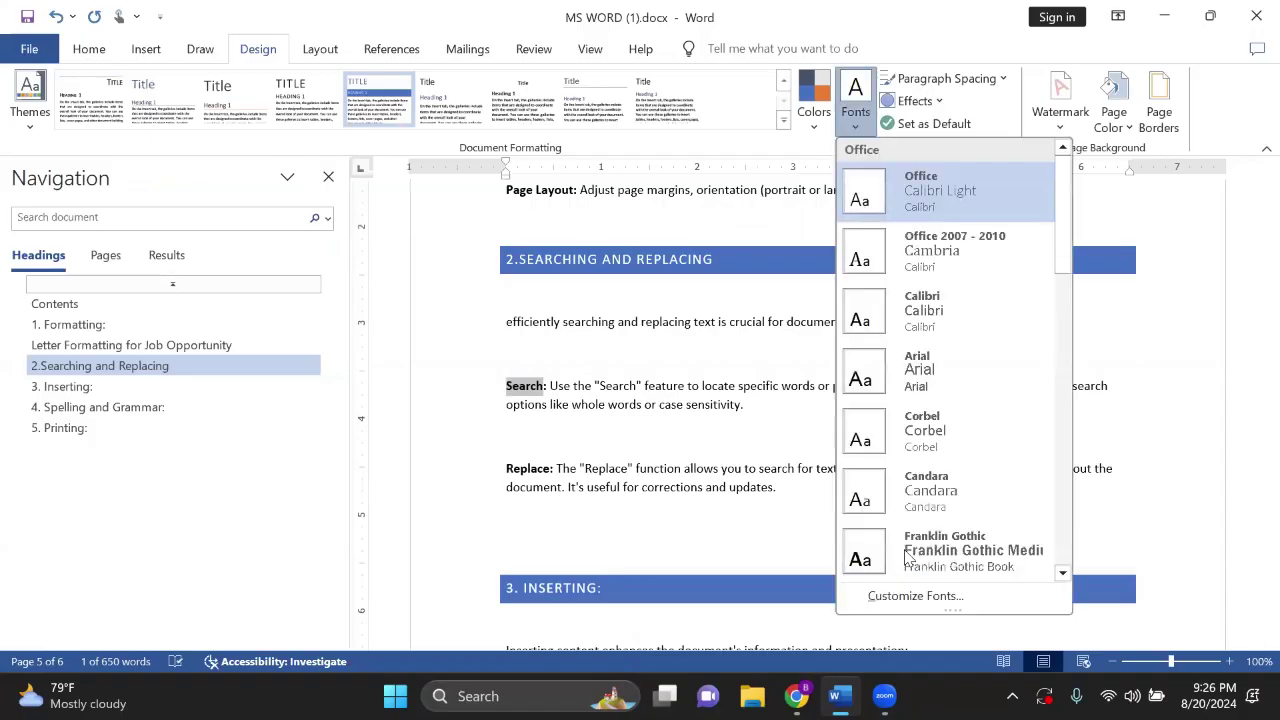
{"action": "left_click", "coordinate": [856, 131]}
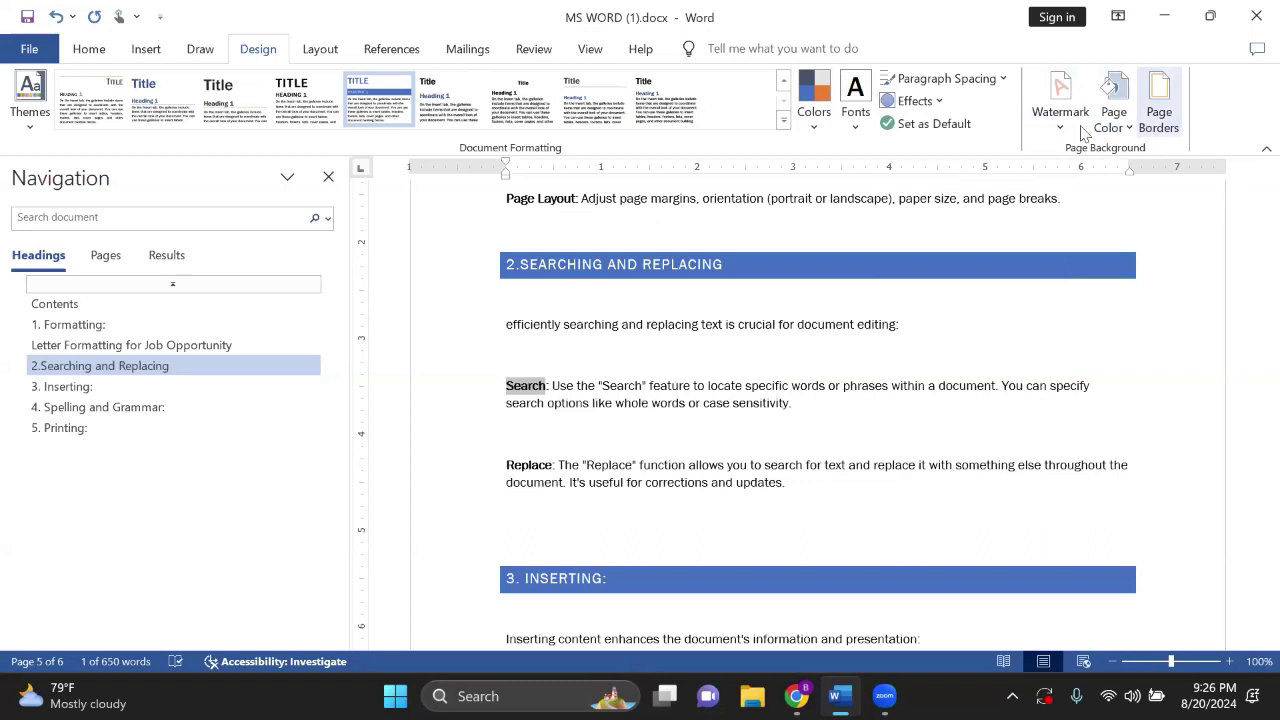
Step: Try a light blue Accent 1 tint as the page color and restore No Color
{"action": "left_click", "coordinate": [1132, 131]}
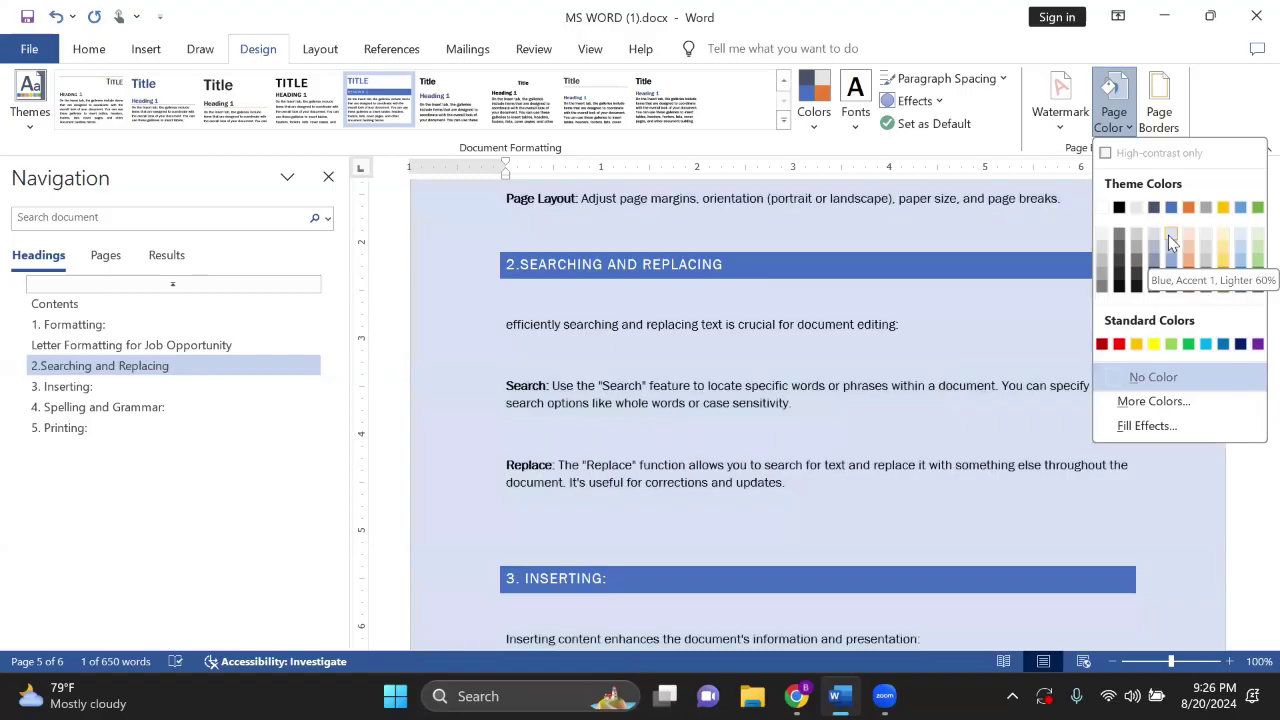
{"action": "left_click", "coordinate": [1168, 235]}
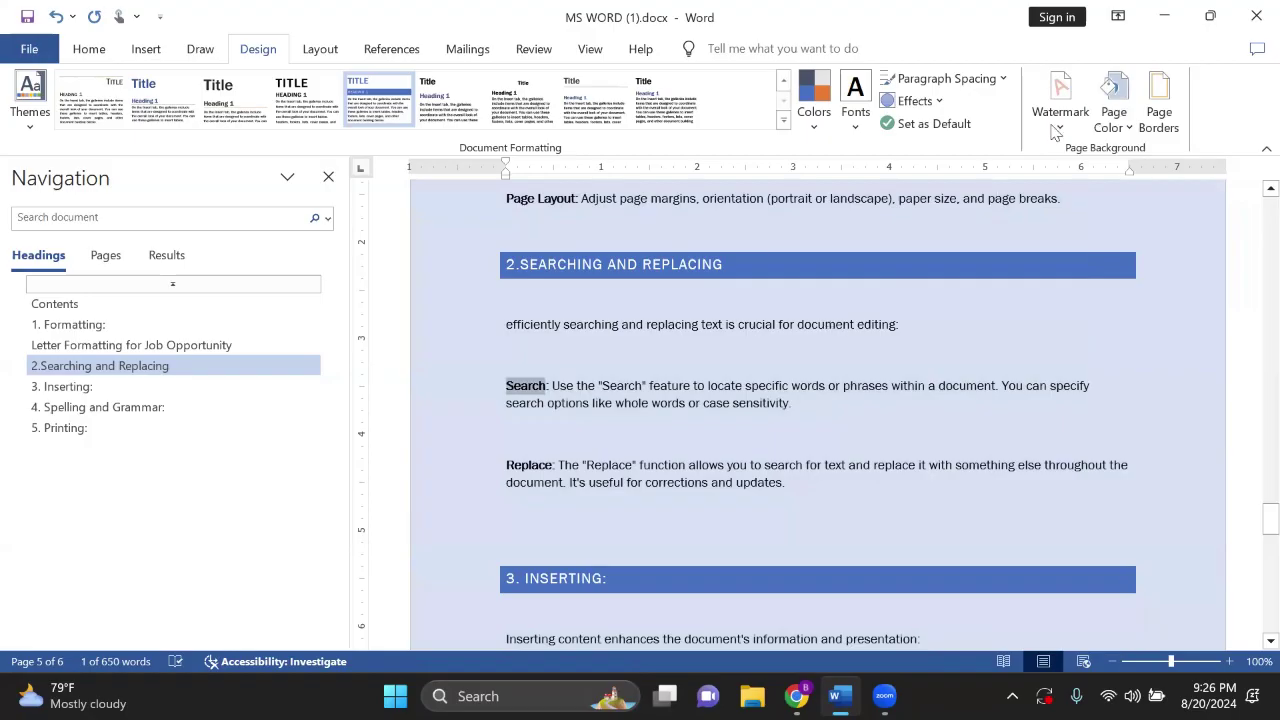
{"action": "left_click", "coordinate": [1106, 124]}
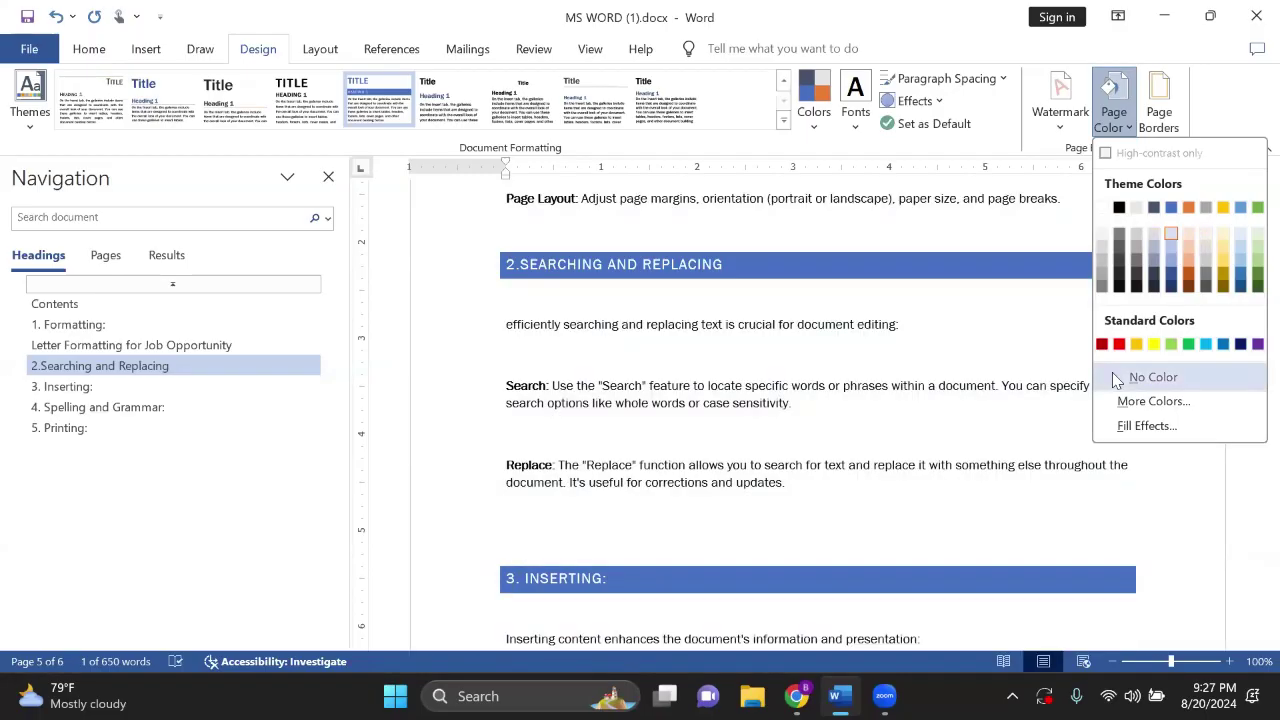
{"action": "left_click", "coordinate": [864, 328]}
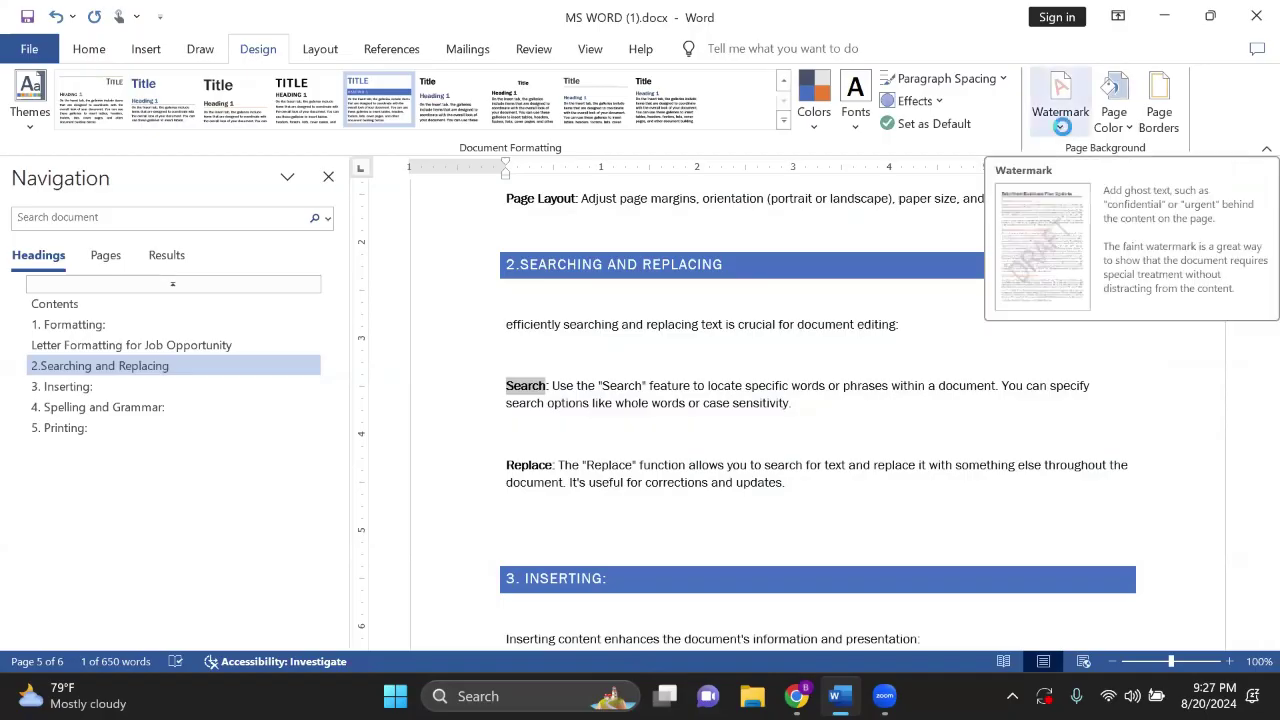
Step: Add the CONFIDENTIAL 2 watermark to the pages and change its custom text to "BIIT CAMPUS"
{"action": "left_click", "coordinate": [1065, 133]}
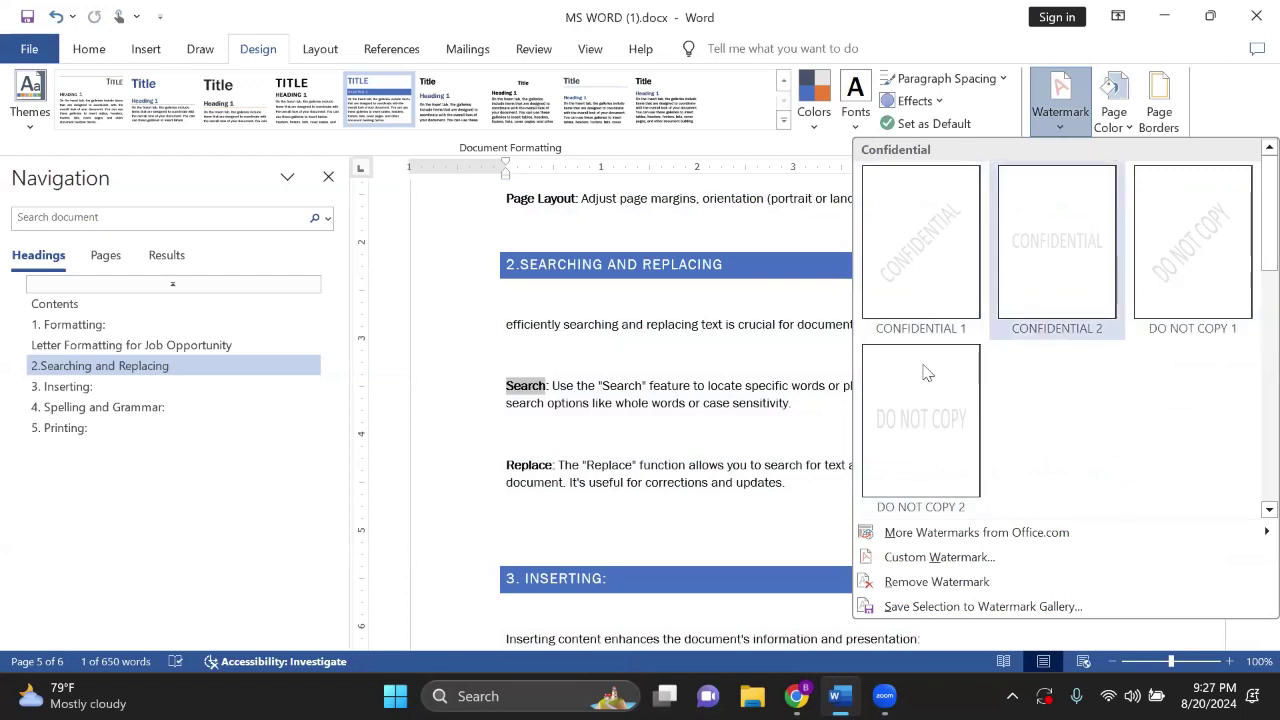
{"action": "left_click", "coordinate": [1052, 251]}
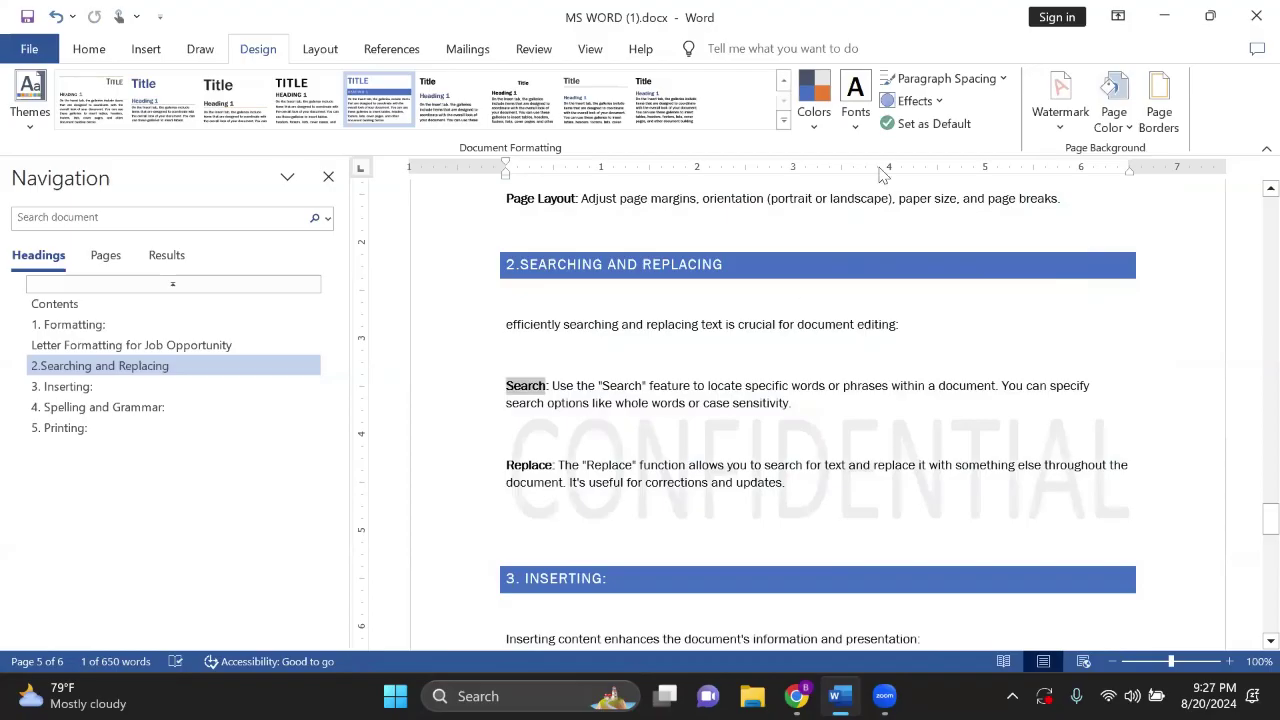
{"action": "left_click", "coordinate": [1068, 124]}
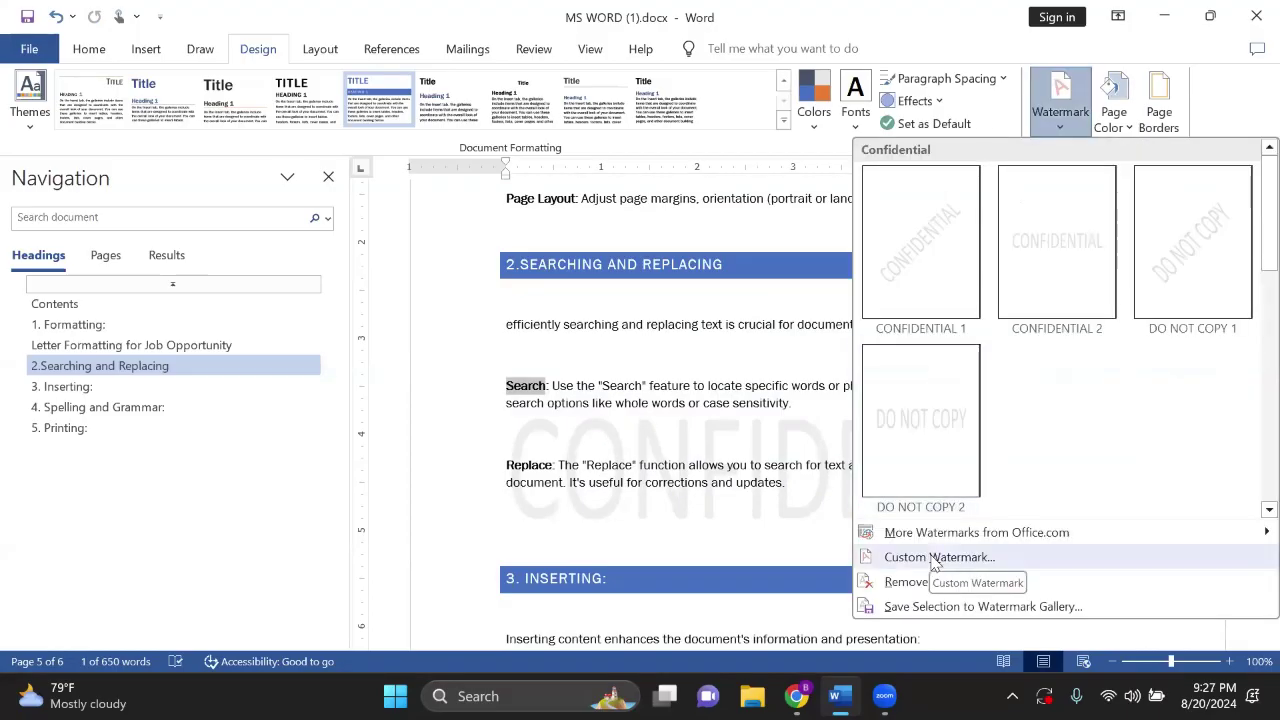
{"action": "left_click", "coordinate": [935, 562]}
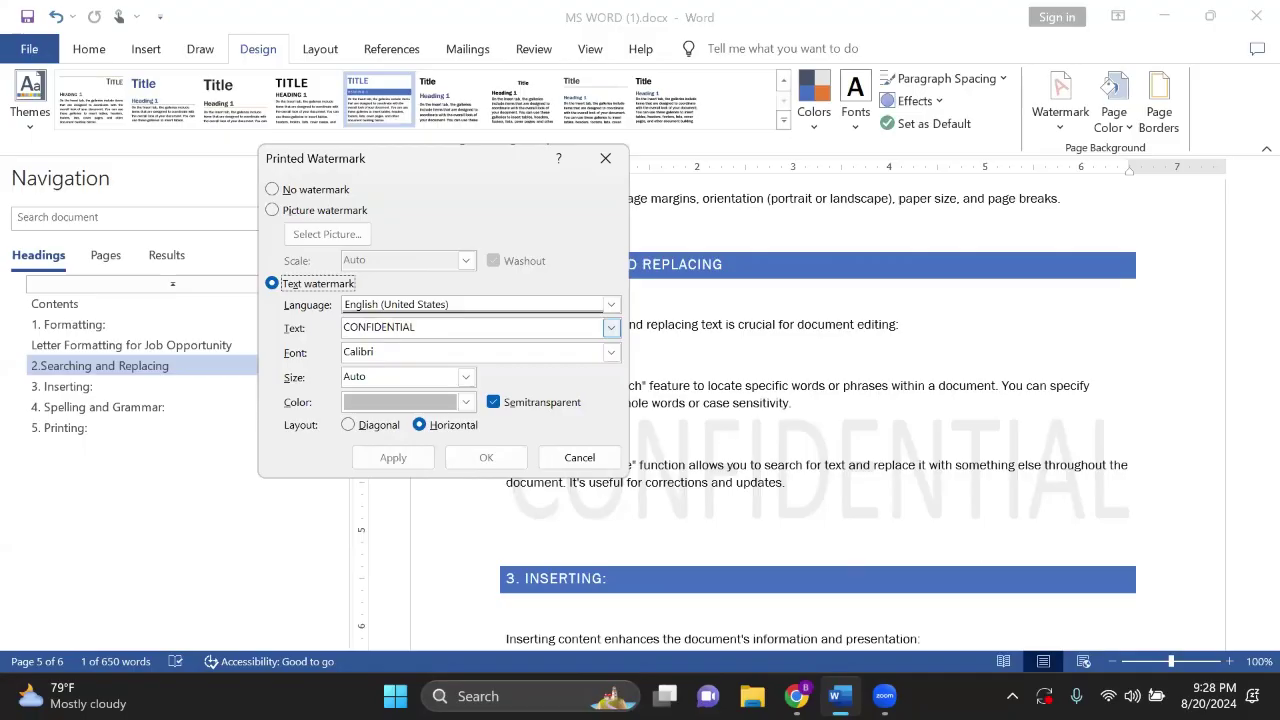
{"action": "left_click", "coordinate": [415, 327]}
{"action": "key", "text": "ctrl+a"}
{"action": "type", "text": "b"}
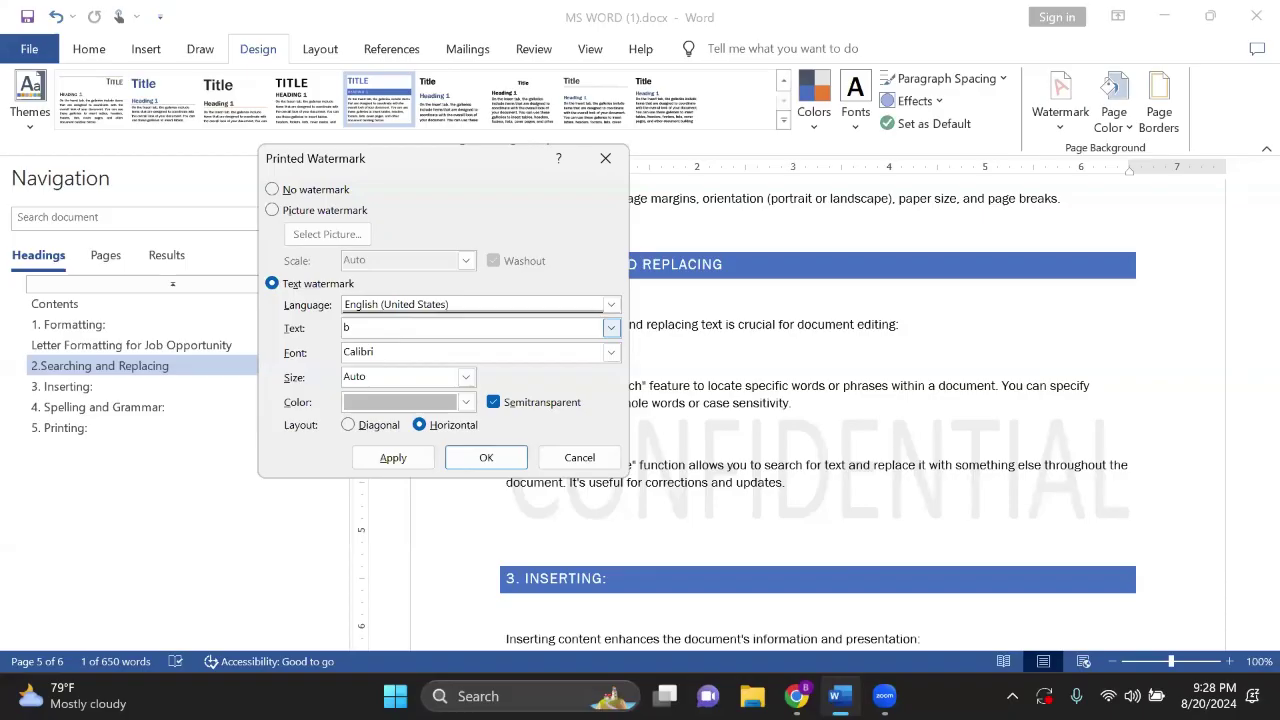
{"action": "key", "text": "BackSpace"}
{"action": "type", "text": "Bl"}
{"action": "type", "text": "IT CAM"}
{"action": "type", "text": "PUS"}
Step: Set the watermark color to dark green, keep it semitransparent, and apply the custom watermark
{"action": "left_click", "coordinate": [466, 402]}
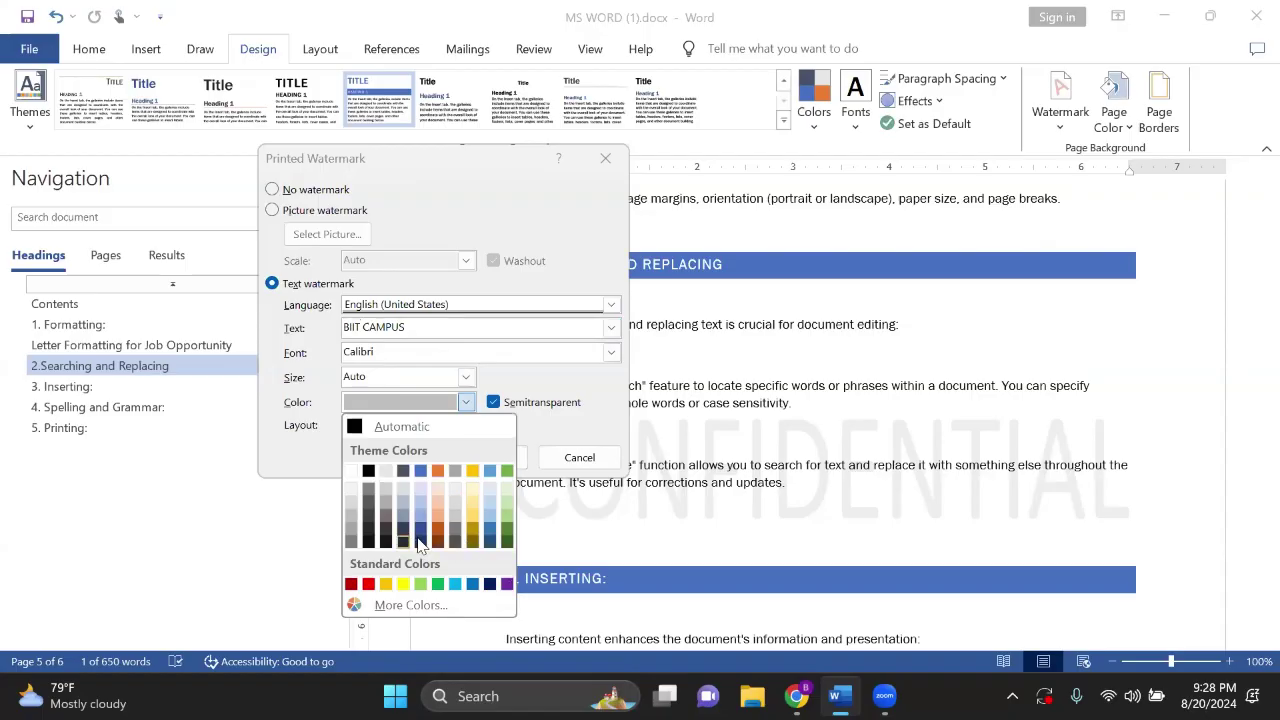
{"action": "left_click", "coordinate": [417, 540]}
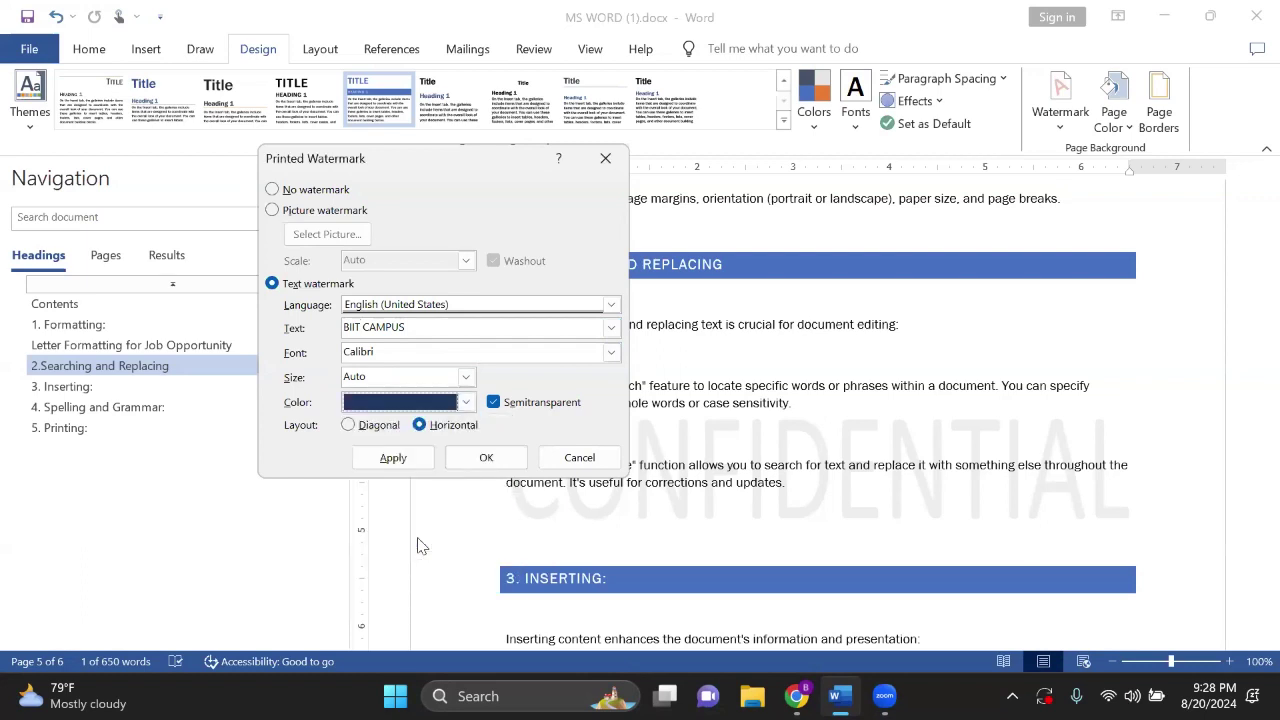
{"action": "left_click", "coordinate": [467, 403]}
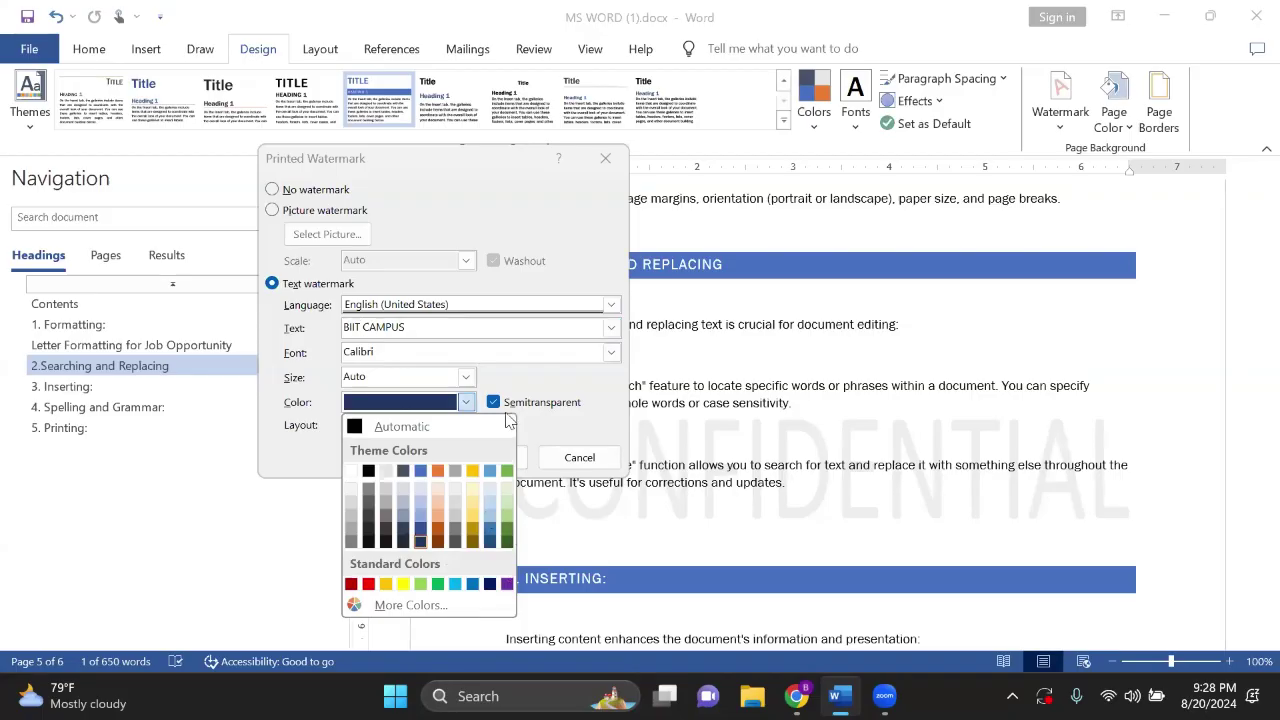
{"action": "left_click", "coordinate": [506, 526]}
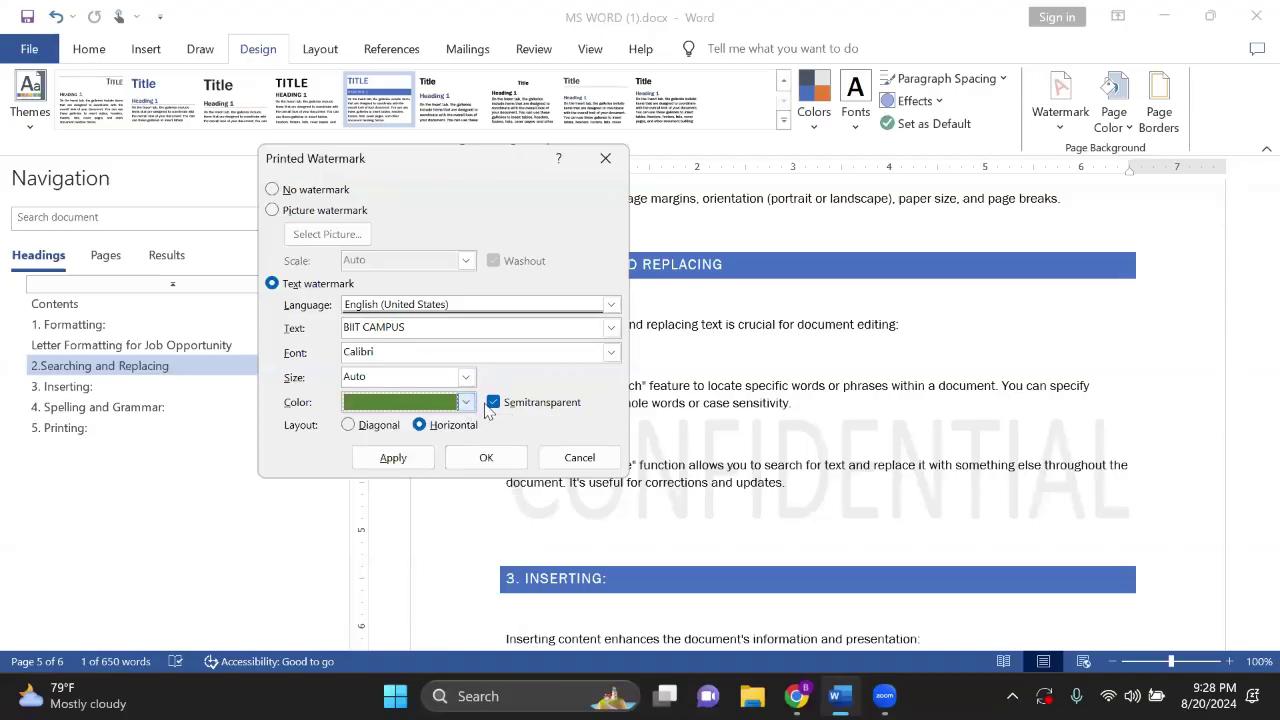
{"action": "left_click", "coordinate": [565, 404]}
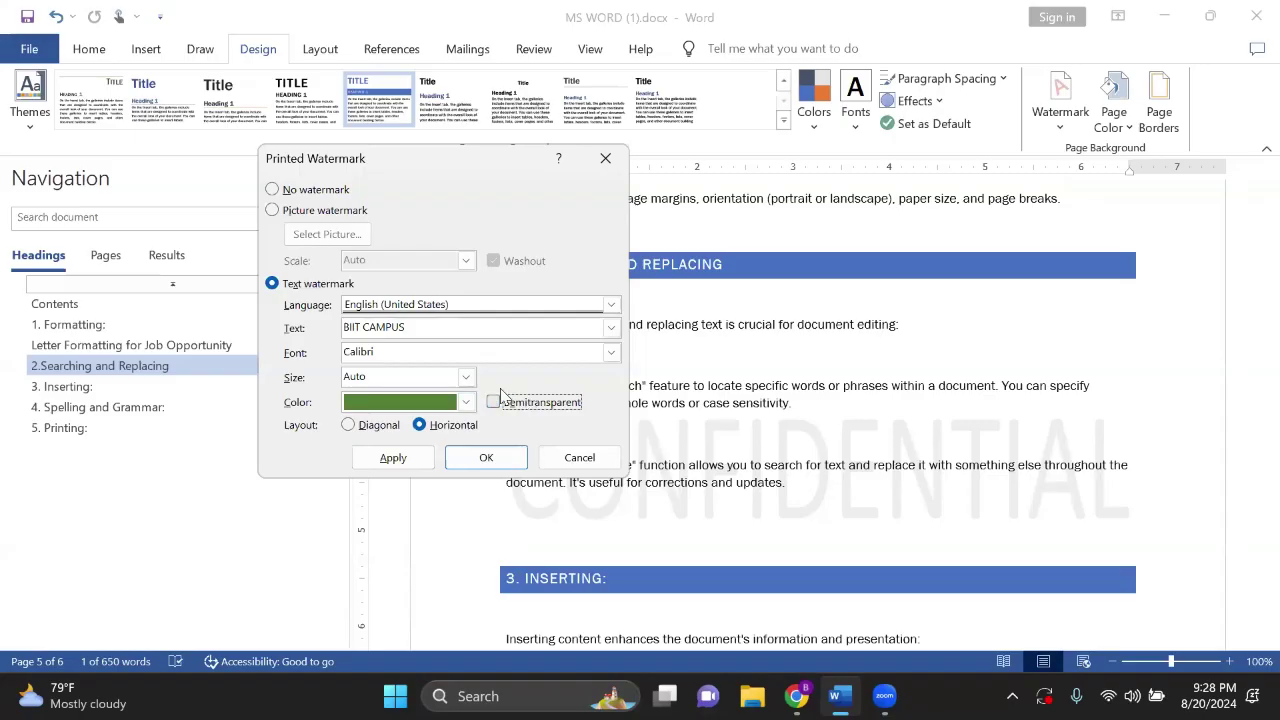
{"action": "left_click", "coordinate": [496, 405]}
{"action": "left_click", "coordinate": [486, 459]}
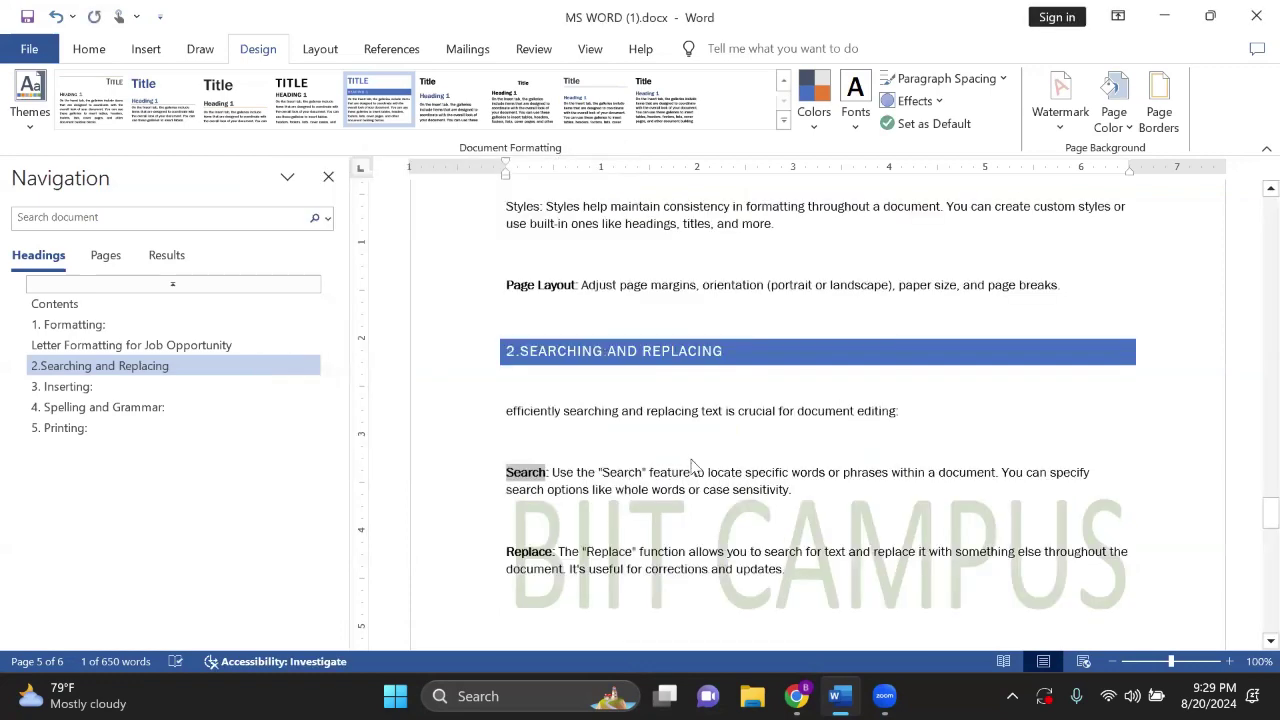
Step: Look through the document's pages to examine how the "BIIT CAMPUS" watermark appears on them
{"action": "scroll", "coordinate": [692, 459], "scroll_direction": "up", "scroll_amount": 5}
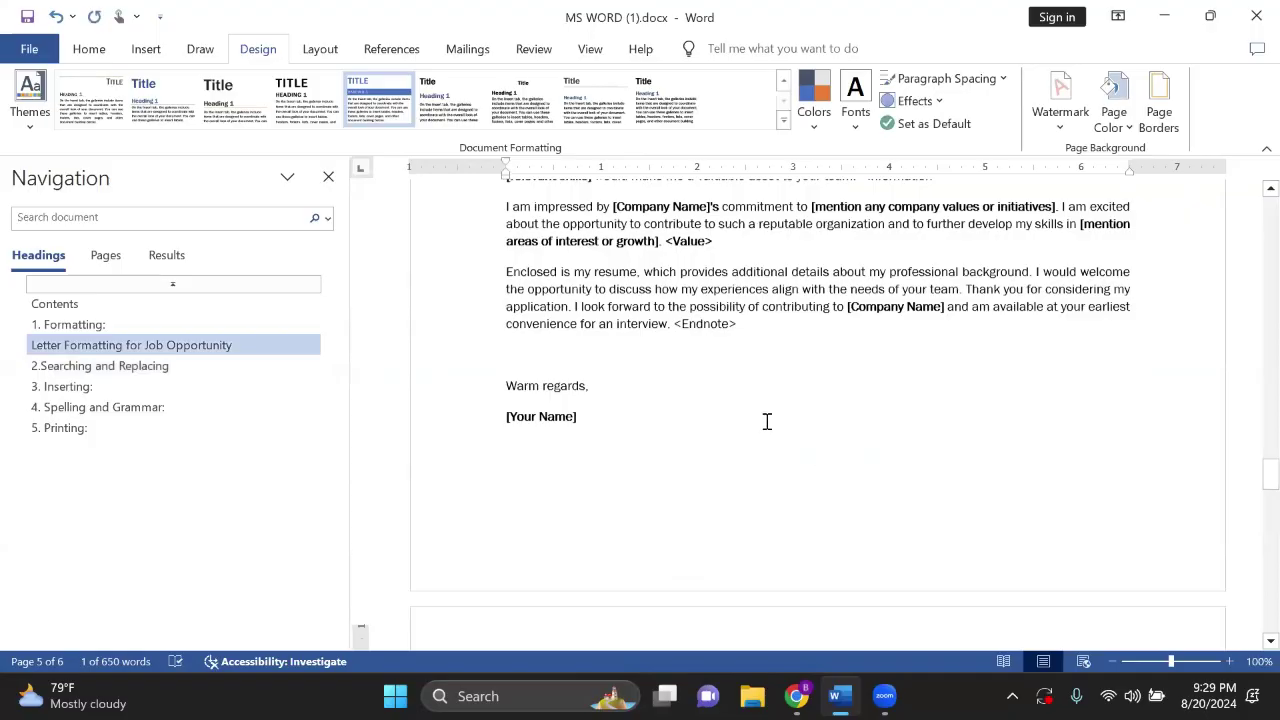
{"action": "scroll", "coordinate": [767, 421], "scroll_direction": "down", "scroll_amount": 5}
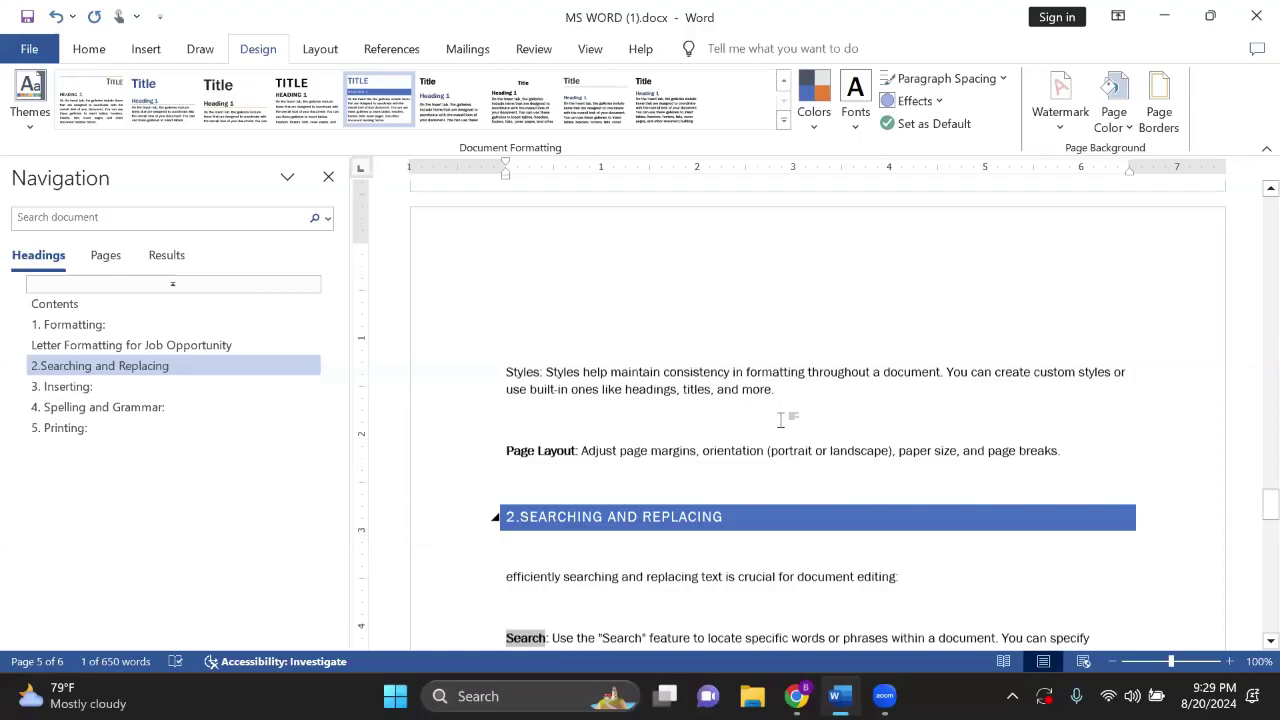
{"action": "scroll", "coordinate": [783, 420], "scroll_direction": "down", "scroll_amount": 5}
{"action": "scroll", "coordinate": [783, 420], "scroll_direction": "up", "scroll_amount": 5}
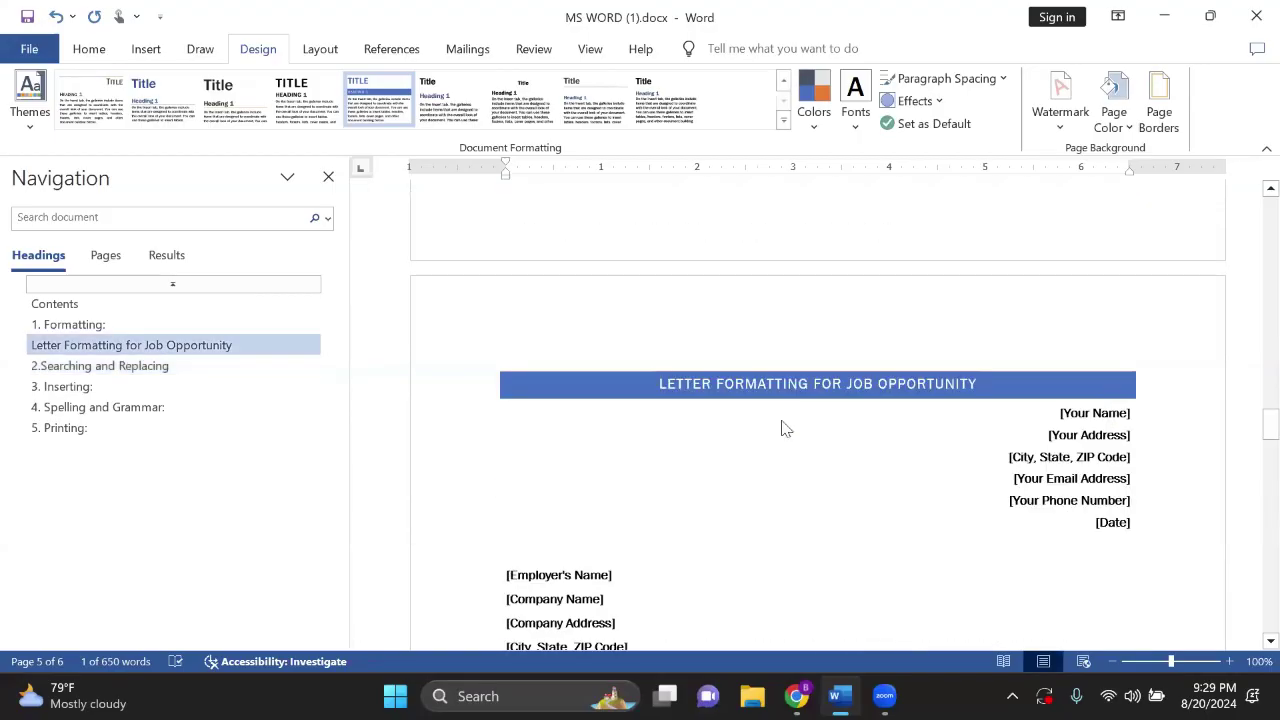
{"action": "scroll", "coordinate": [783, 418], "scroll_direction": "up", "scroll_amount": 5}
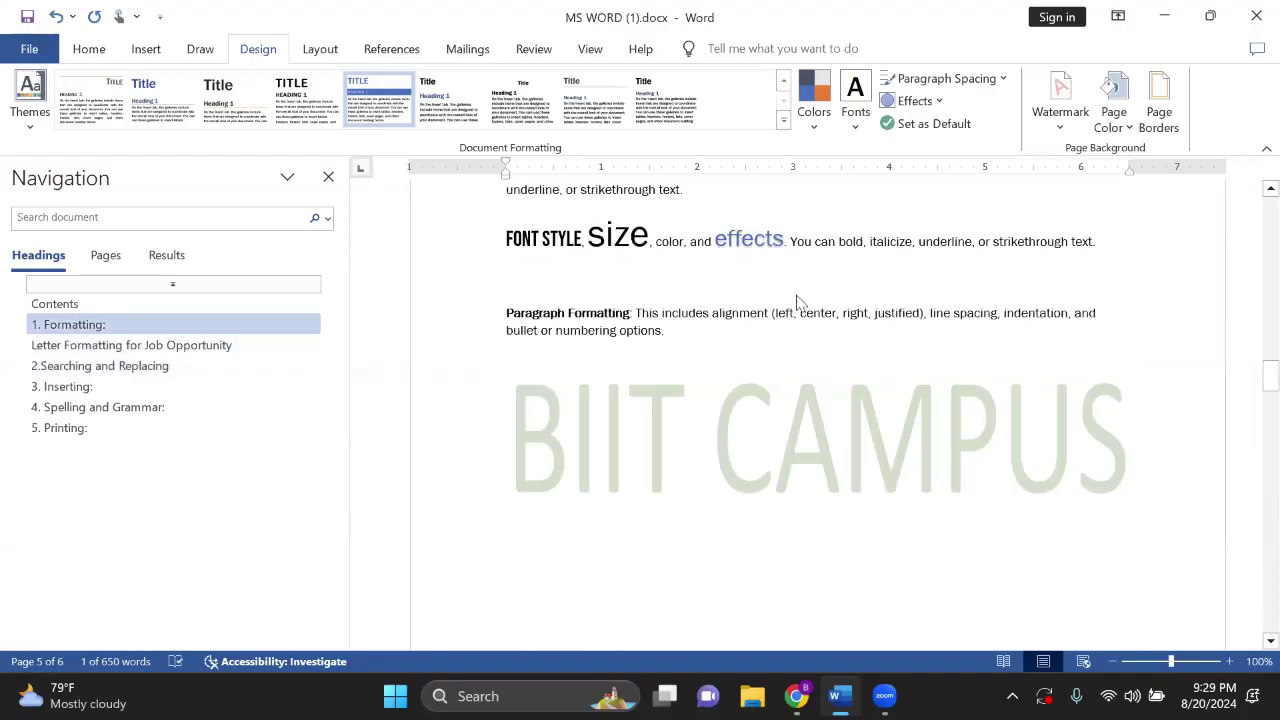
Step: Look at the Picture watermark option in the custom watermark settings and leave without applying it
{"action": "scroll", "coordinate": [1050, 130], "scroll_direction": "down", "scroll_amount": 5}
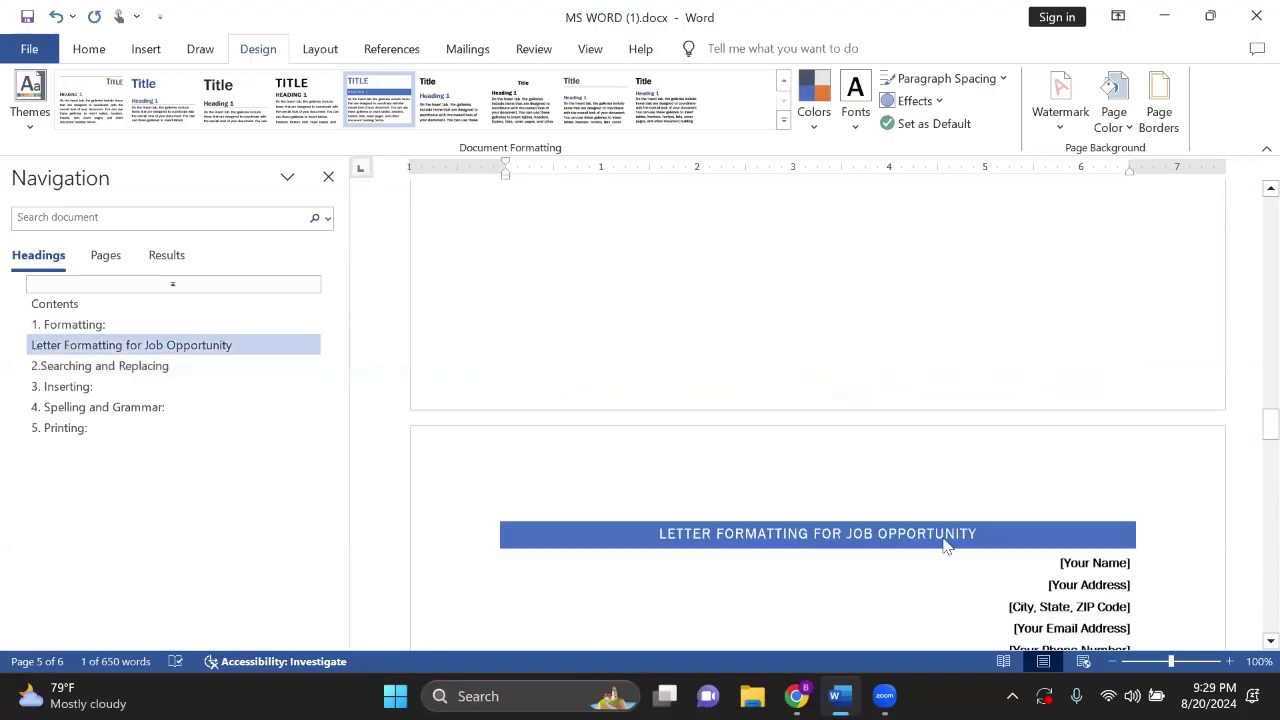
{"action": "scroll", "coordinate": [473, 224], "scroll_direction": "down", "scroll_amount": 5}
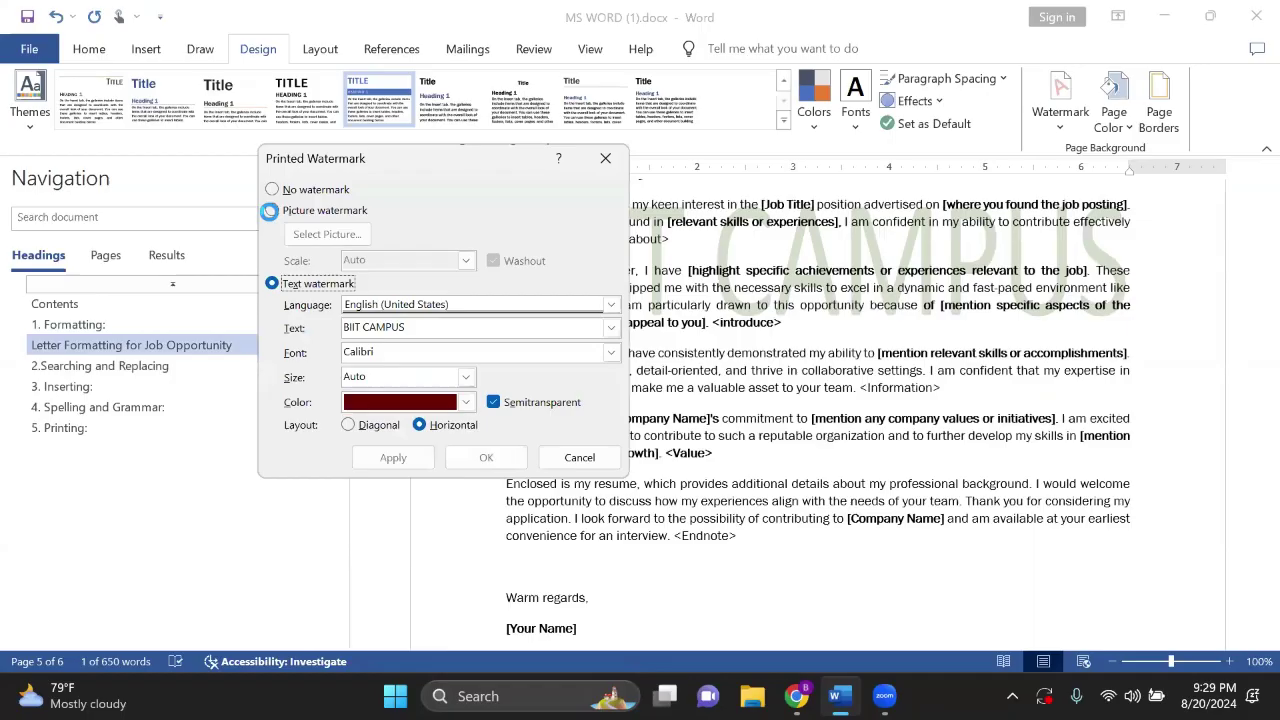
{"action": "left_click", "coordinate": [312, 215]}
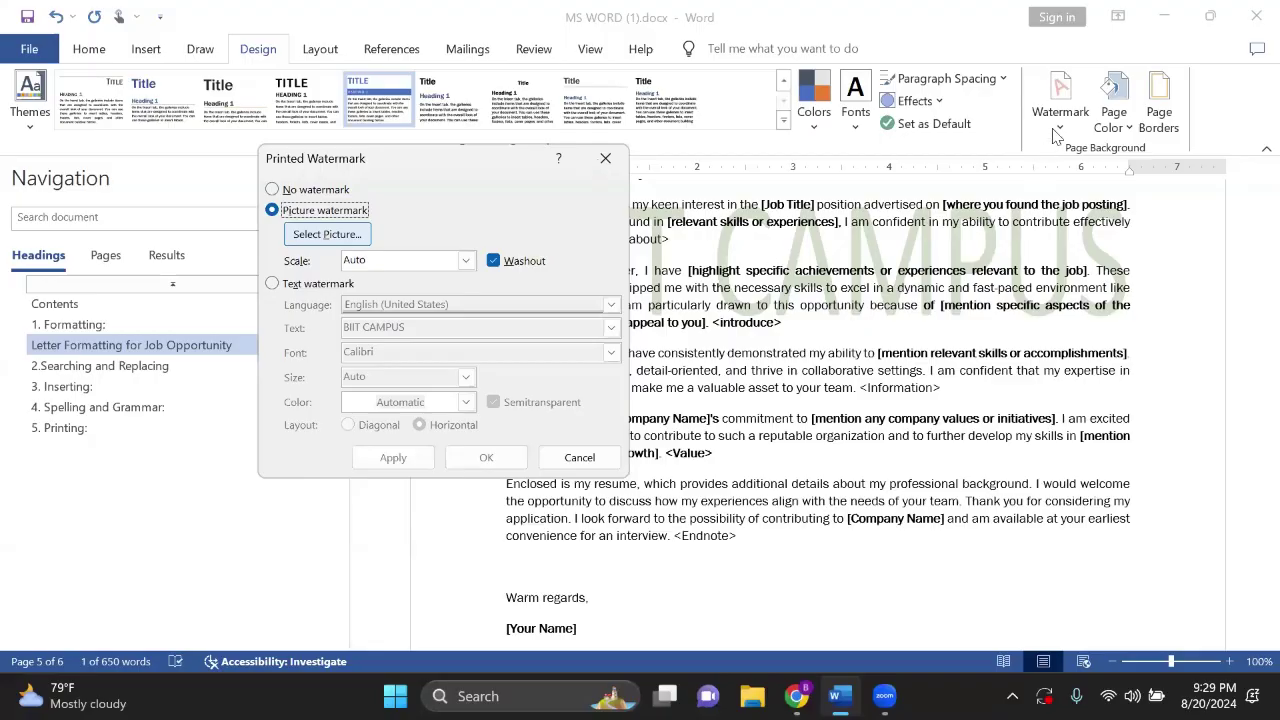
{"action": "key", "text": "Escape"}
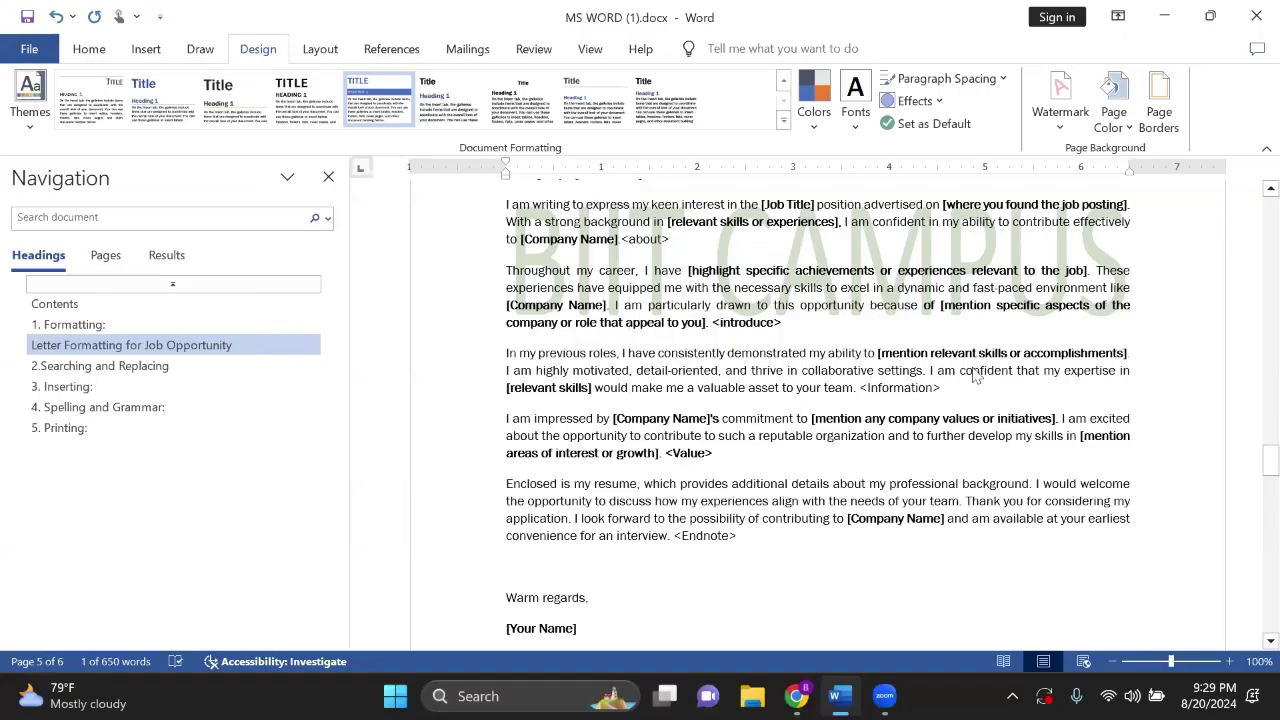
Step: Remove the "BIIT CAMPUS" watermark from the document and check the letter page
{"action": "key", "text": "alt+g"}
{"action": "key", "text": "p"}
{"action": "key", "text": "w"}
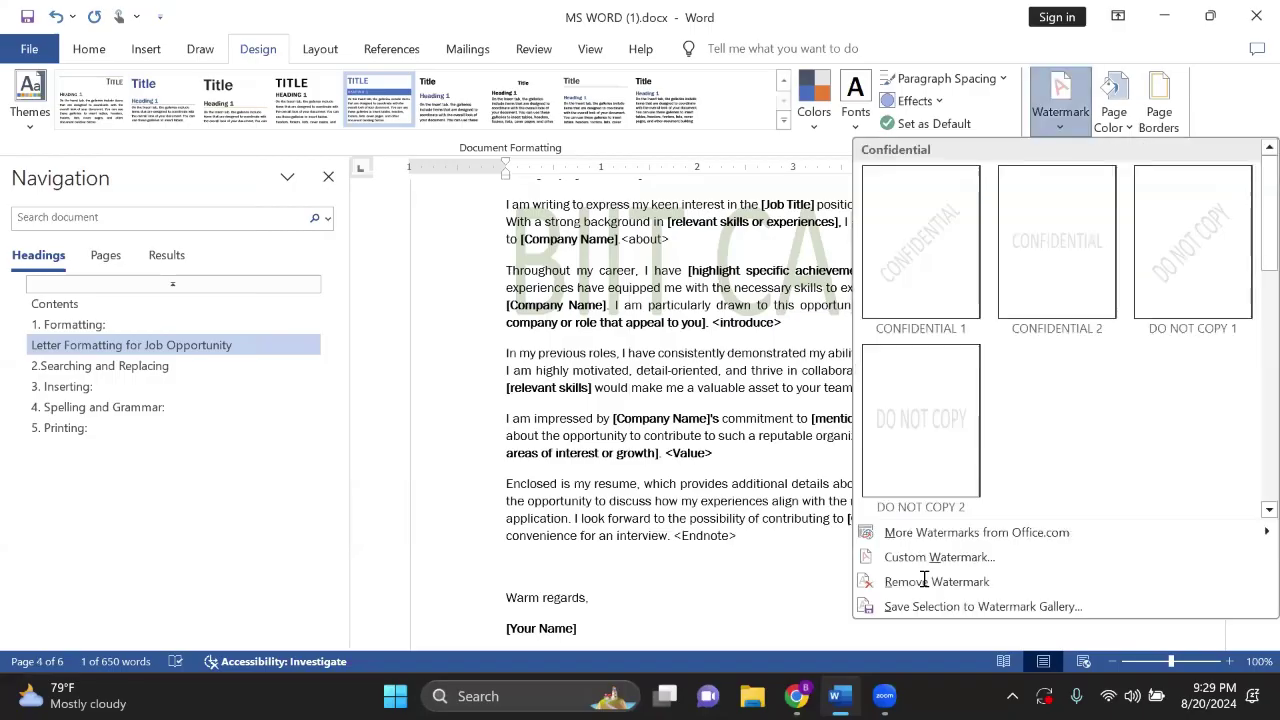
{"action": "key", "text": "Escape"}
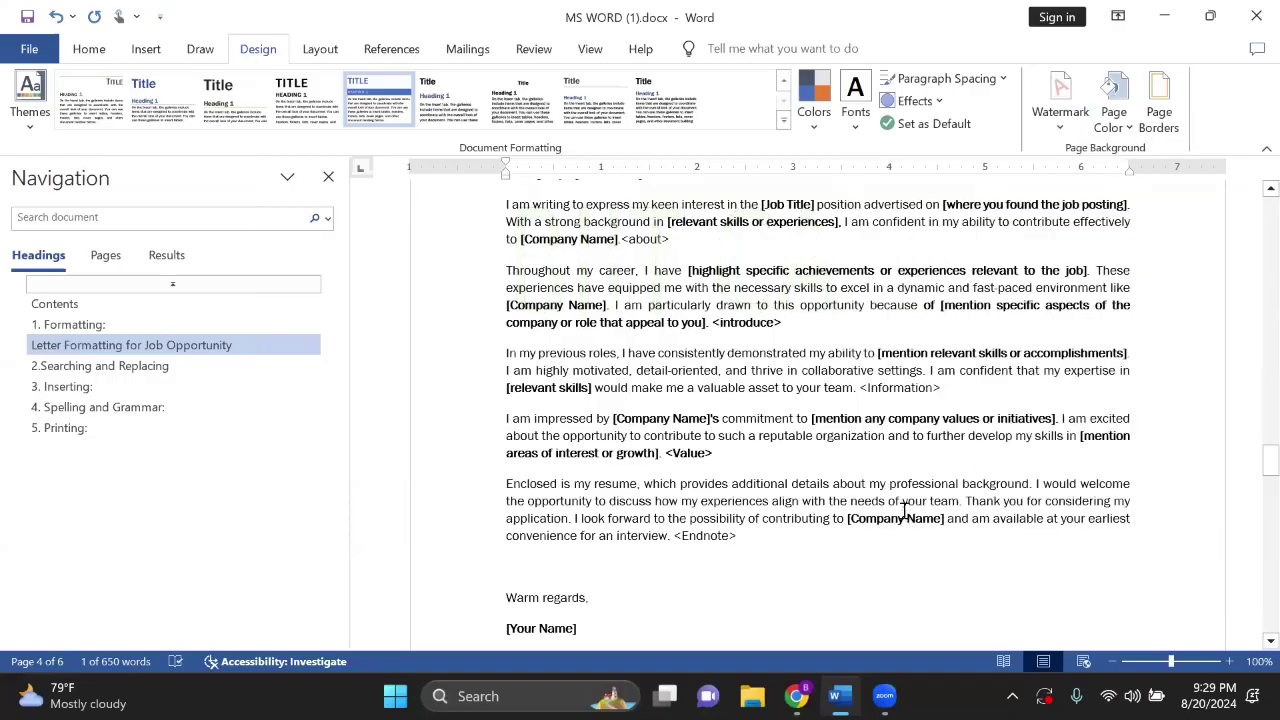
{"action": "scroll", "coordinate": [857, 466], "scroll_direction": "up", "scroll_amount": 5}
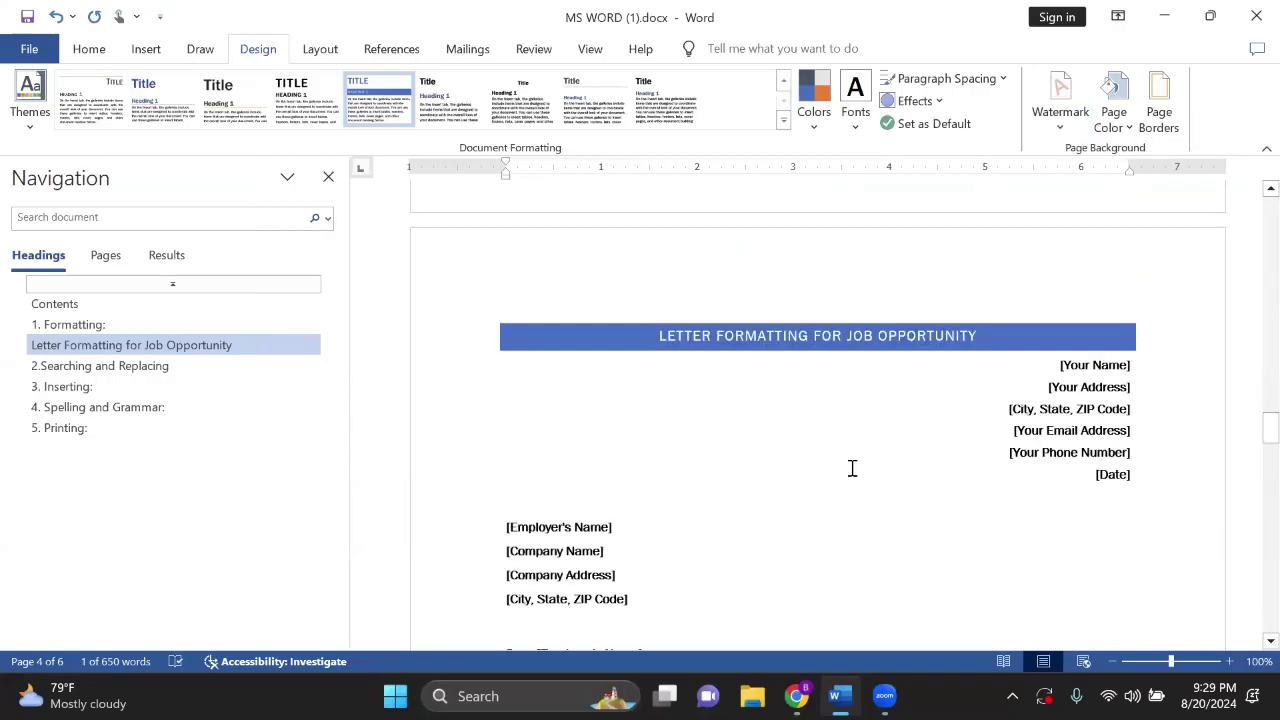
{"action": "scroll", "coordinate": [1147, 118], "scroll_direction": "down", "scroll_amount": 3}
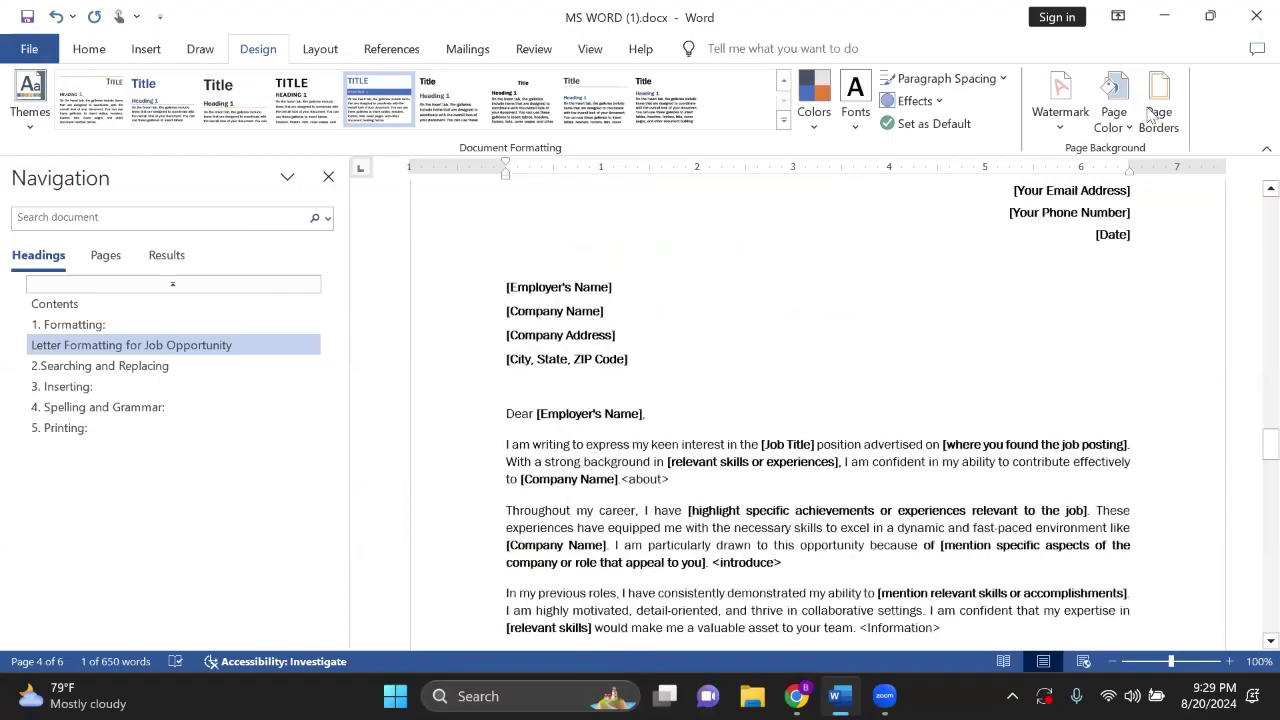
Step: Set up a Box page border for the whole document with the thin double-line style
{"action": "scroll", "coordinate": [1150, 117], "scroll_direction": "down", "scroll_amount": 3}
{"action": "left_click", "coordinate": [1150, 117]}
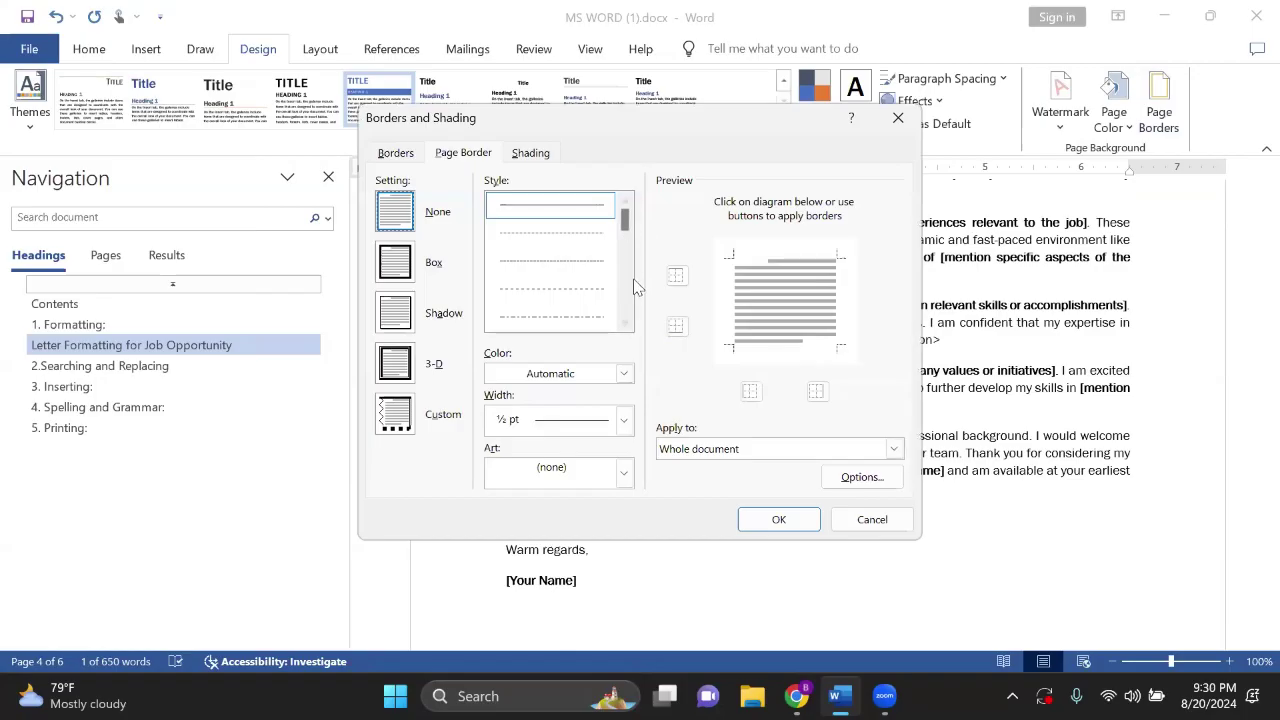
{"action": "scroll", "coordinate": [615, 240], "scroll_direction": "down", "scroll_amount": 5}
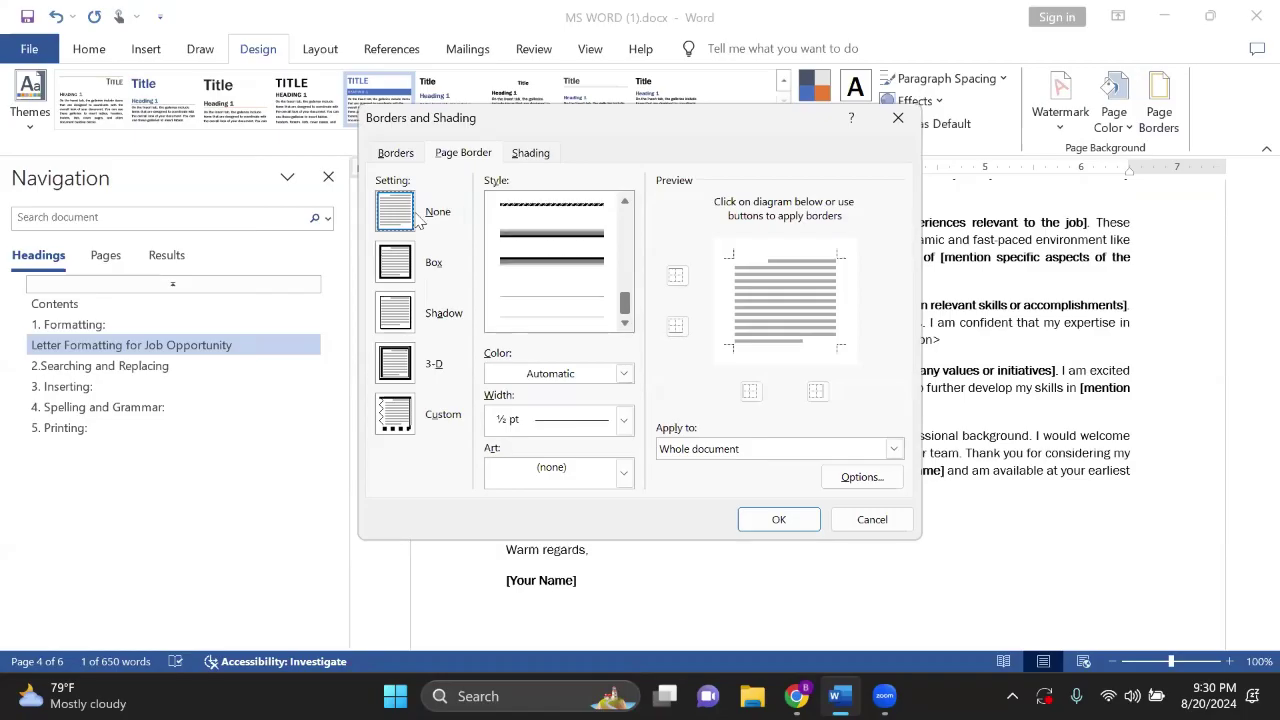
{"action": "scroll", "coordinate": [410, 235], "scroll_direction": "up", "scroll_amount": 5}
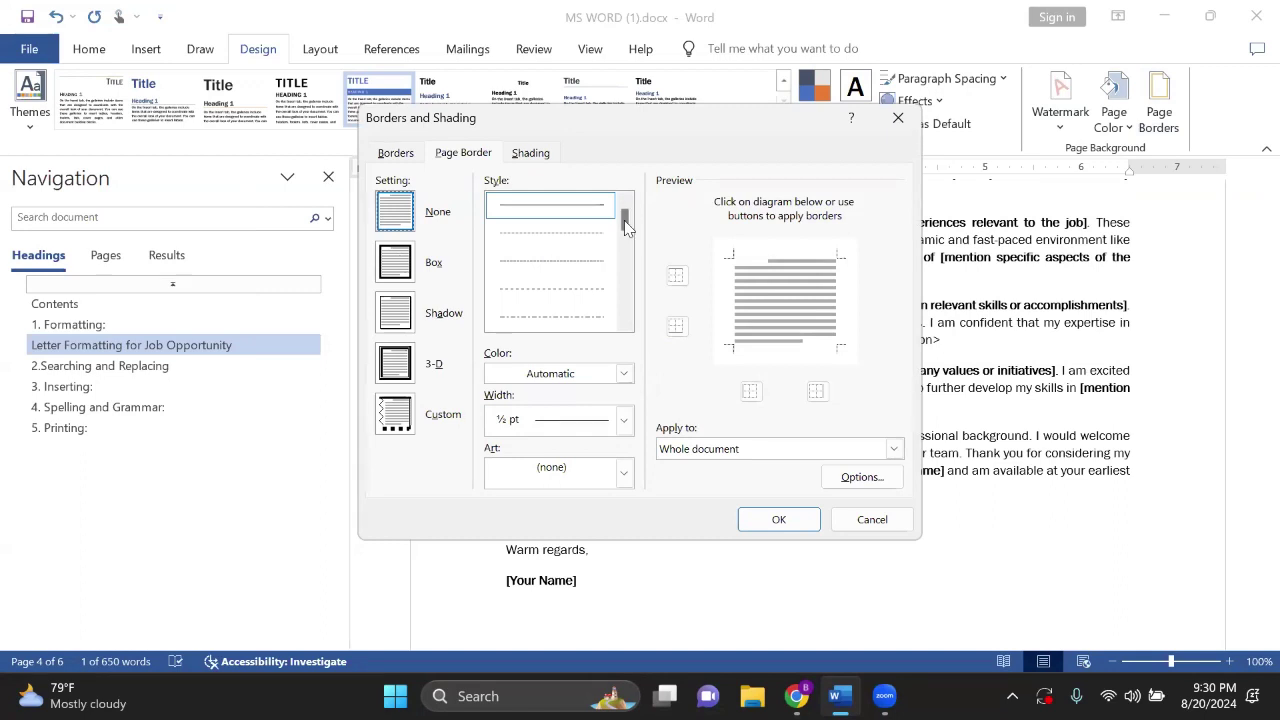
{"action": "left_click", "coordinate": [622, 264]}
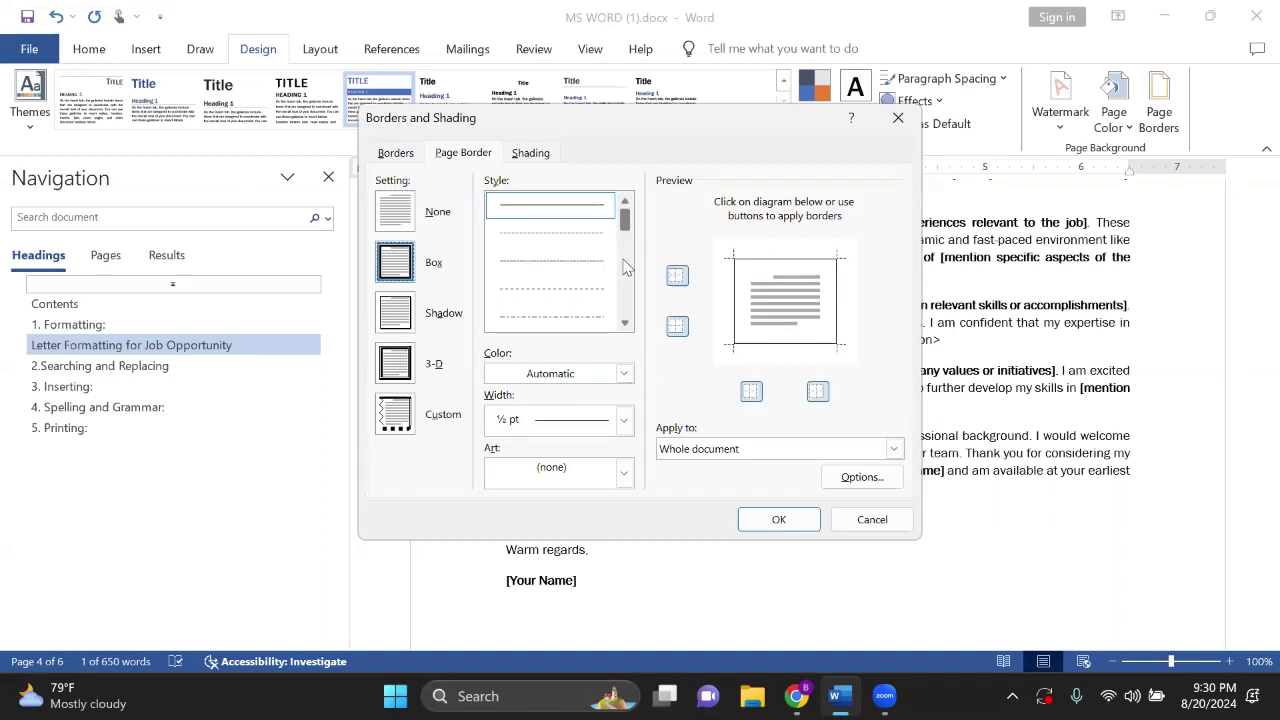
{"action": "scroll", "coordinate": [624, 266], "scroll_direction": "down", "scroll_amount": 2}
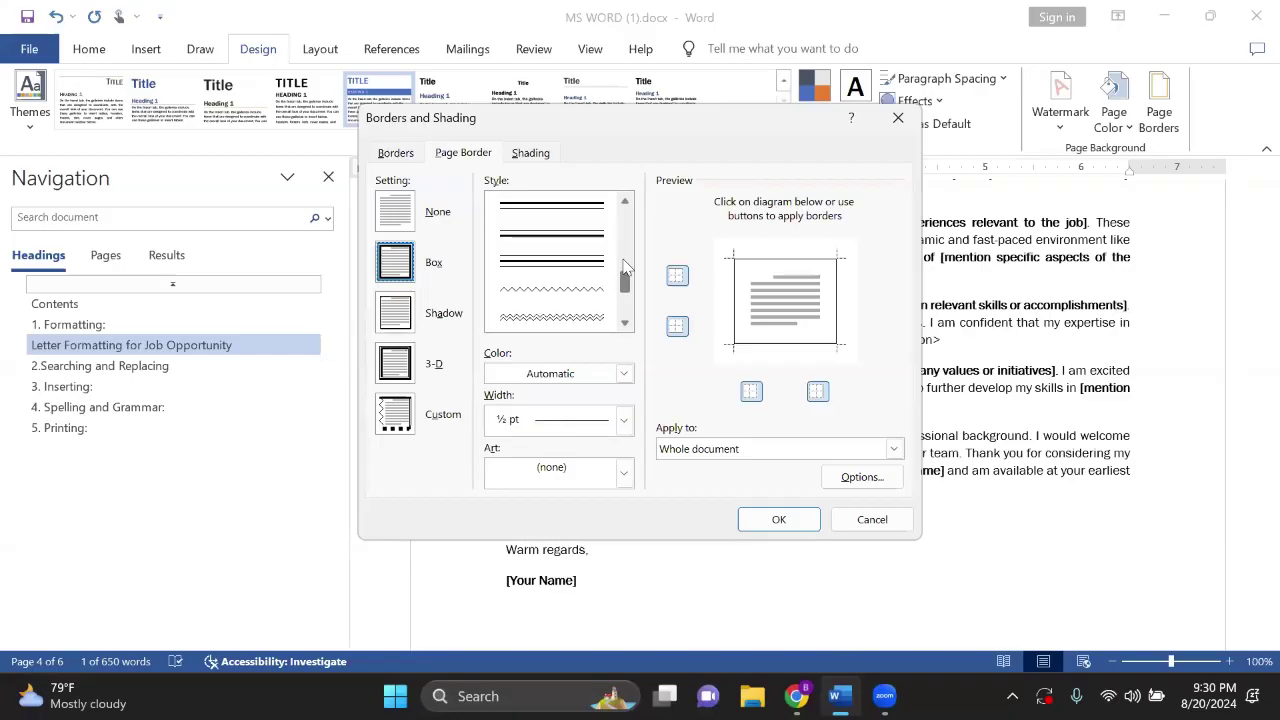
{"action": "scroll", "coordinate": [624, 266], "scroll_direction": "up", "scroll_amount": 1}
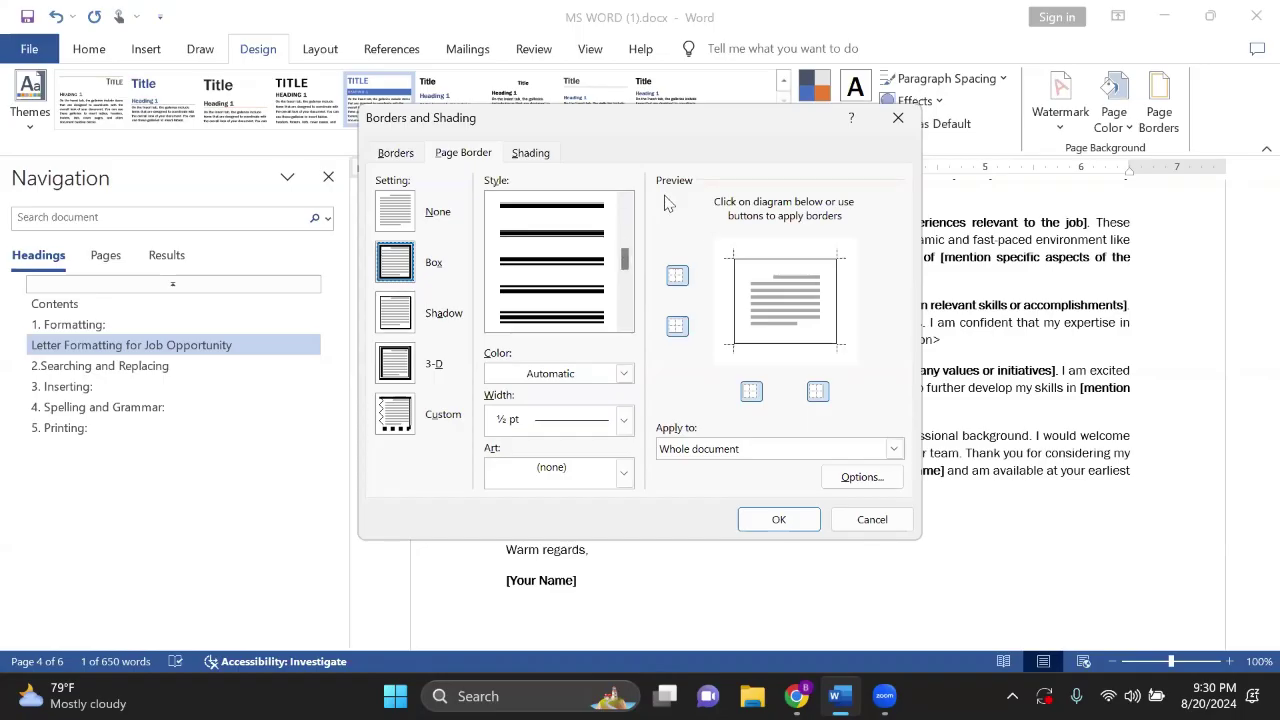
{"action": "key", "text": "Down"}
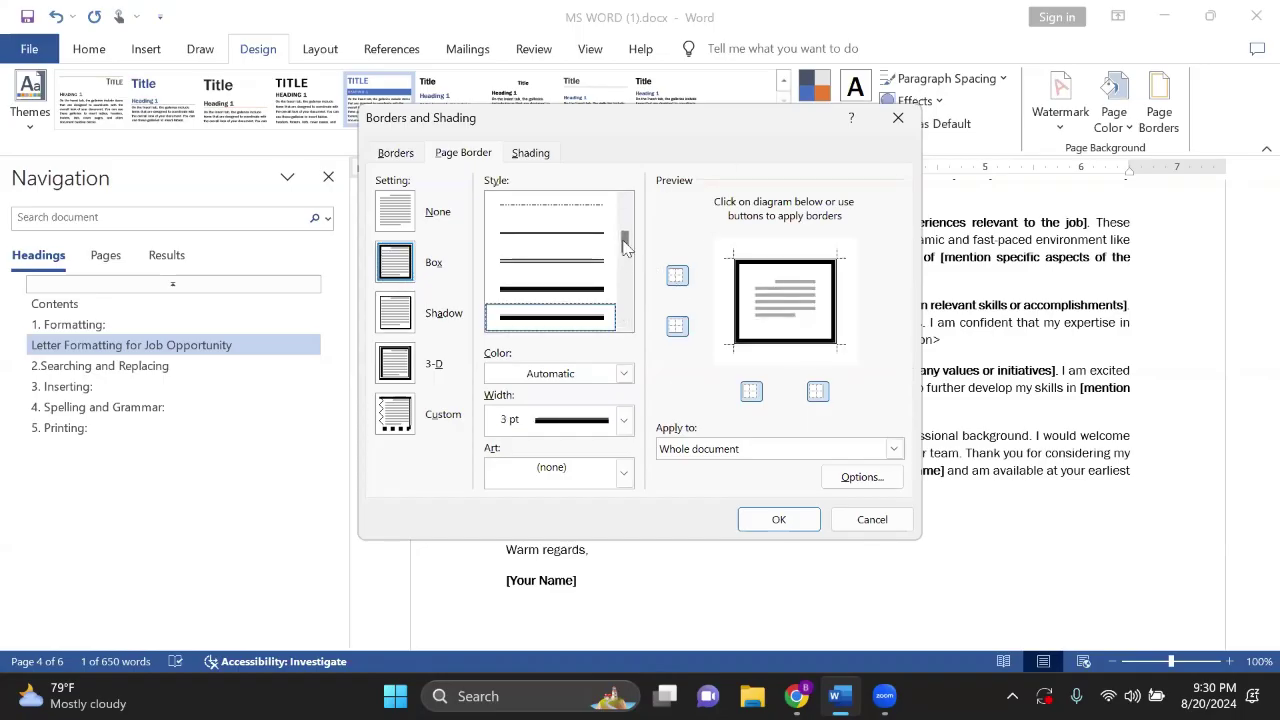
{"action": "left_click", "coordinate": [523, 238]}
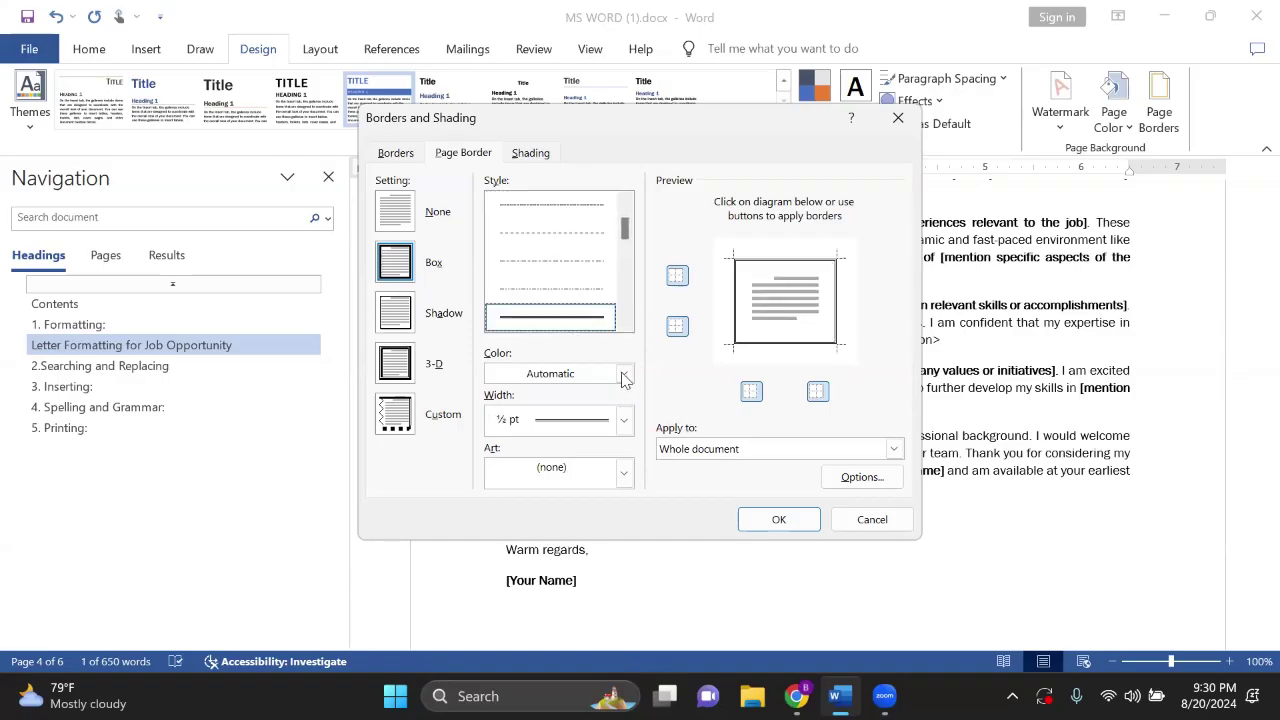
Step: Give the page border a dark blue-gray color and a ¾ pt width, apply it to the whole document, and check the pages
{"action": "left_click", "coordinate": [623, 374]}
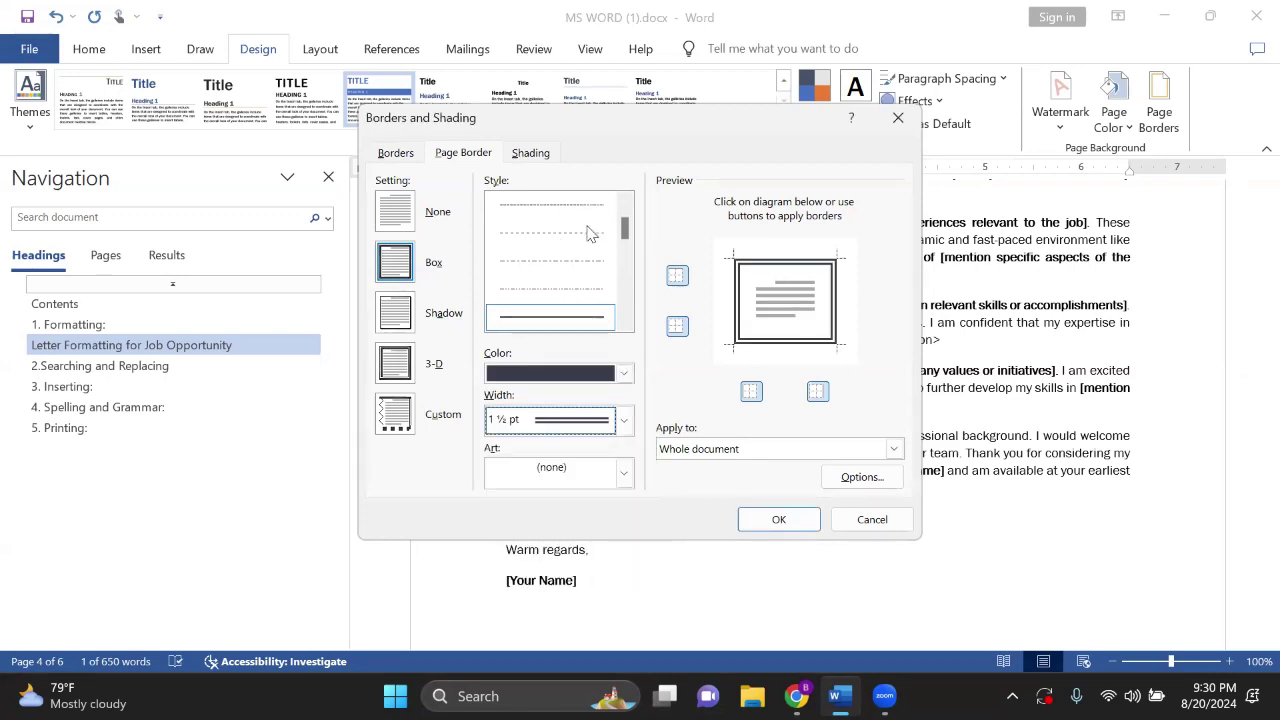
{"action": "left_click", "coordinate": [622, 420]}
{"action": "left_click", "coordinate": [550, 219]}
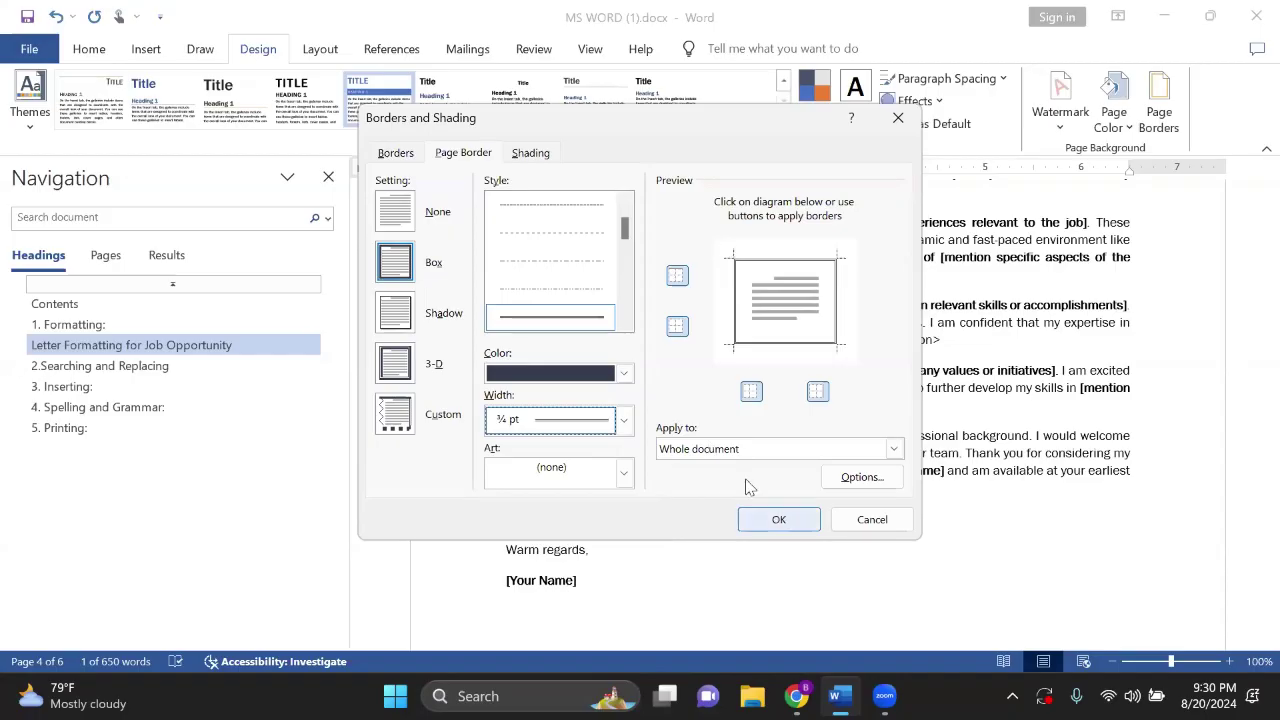
{"action": "left_click", "coordinate": [770, 524]}
{"action": "scroll", "coordinate": [714, 428], "scroll_direction": "down", "scroll_amount": 5}
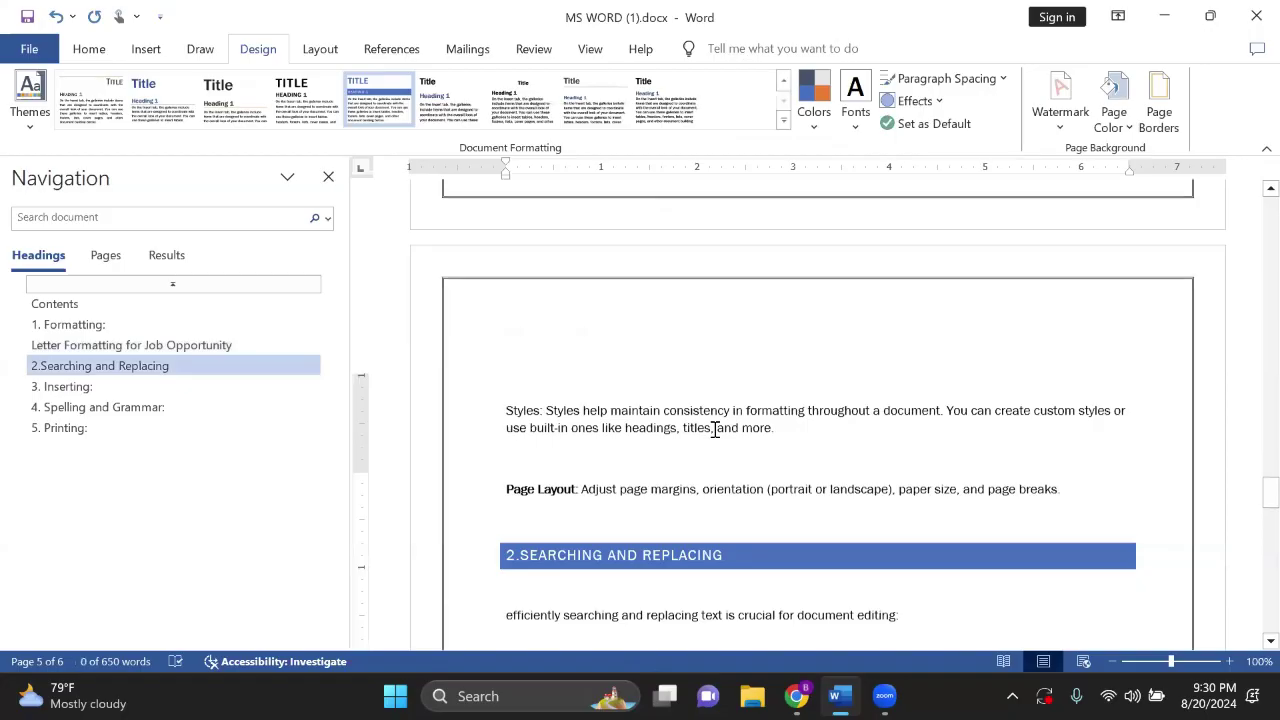
{"action": "scroll", "coordinate": [714, 428], "scroll_direction": "up", "scroll_amount": 5}
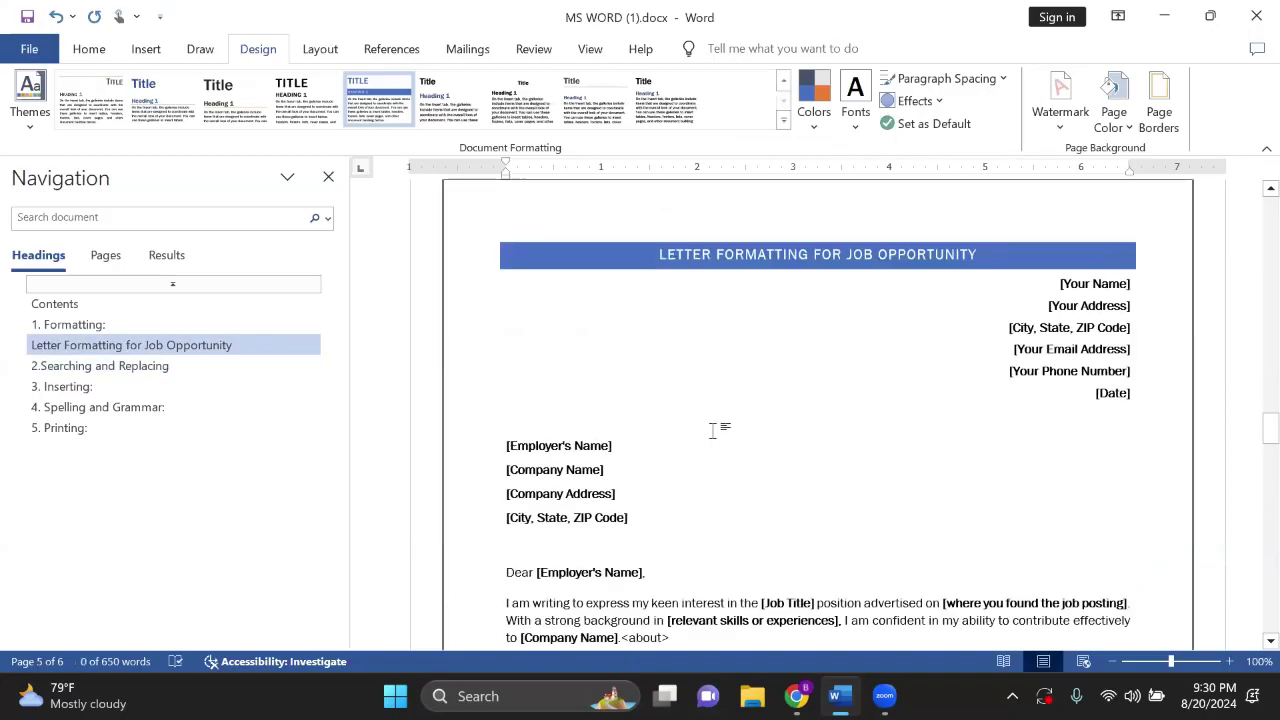
{"action": "scroll", "coordinate": [714, 428], "scroll_direction": "up", "scroll_amount": 5}
{"action": "scroll", "coordinate": [714, 432], "scroll_direction": "down", "scroll_amount": 5}
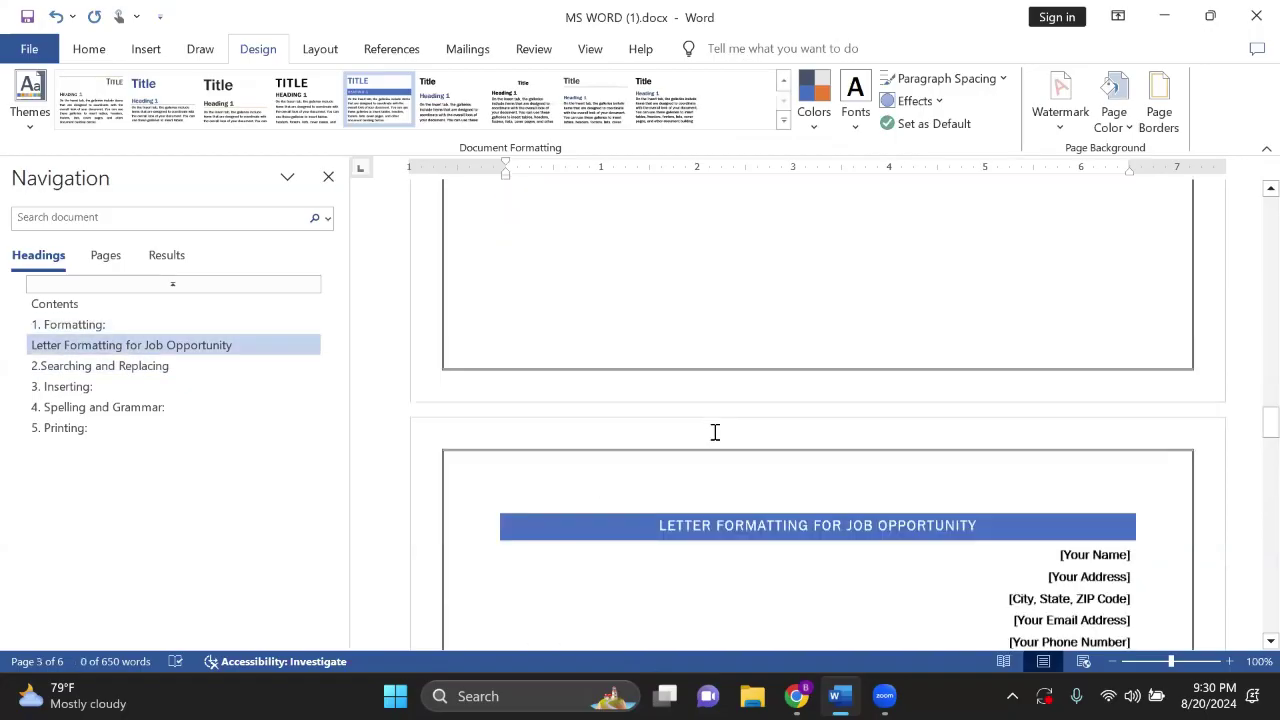
{"action": "scroll", "coordinate": [714, 432], "scroll_direction": "down", "scroll_amount": 3}
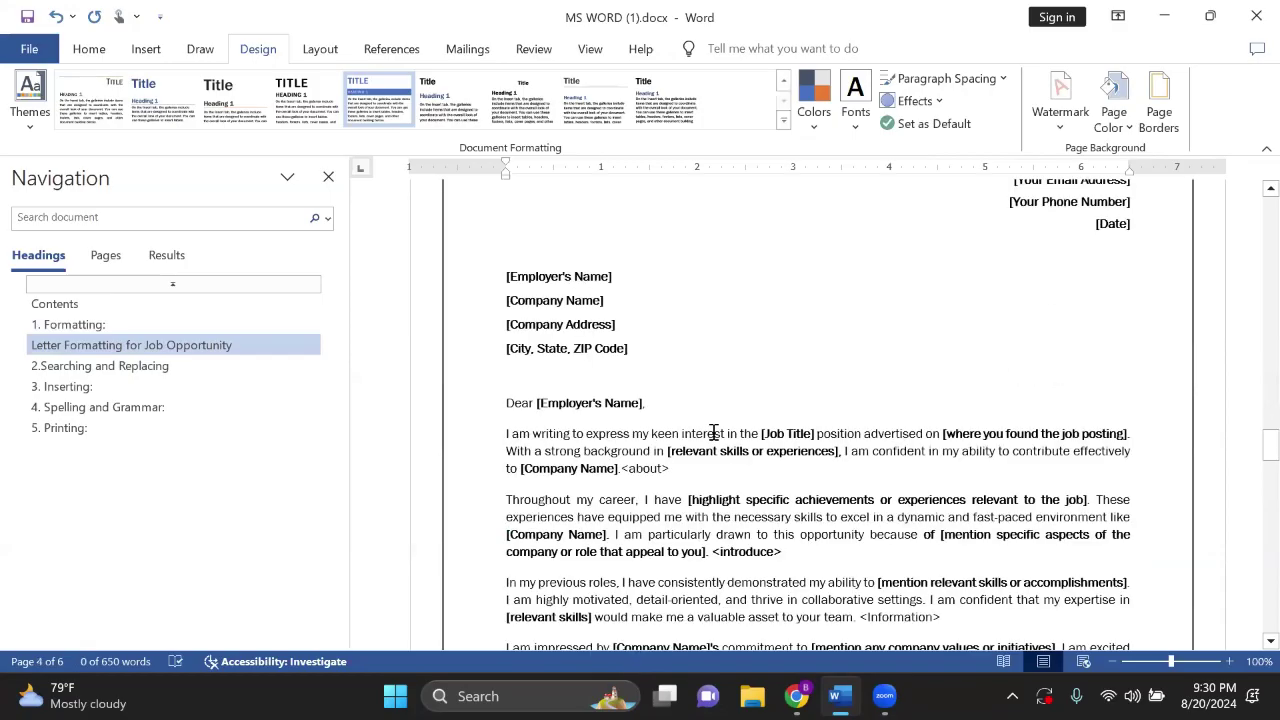
{"action": "scroll", "coordinate": [714, 432], "scroll_direction": "up", "scroll_amount": 2}
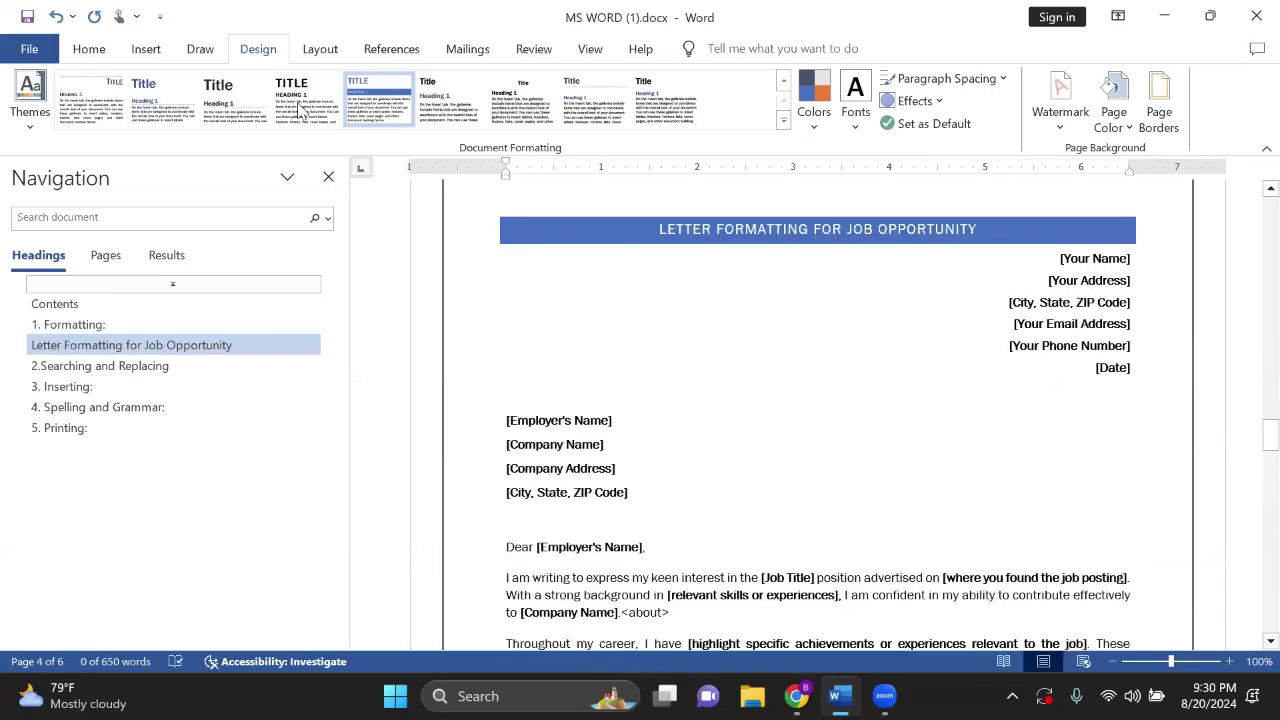
Step: Draw a rectangle shape about 2.39" high and 2.65" wide below the Replace paragraph, over the "3. Inserting:" section
{"action": "left_click", "coordinate": [147, 52]}
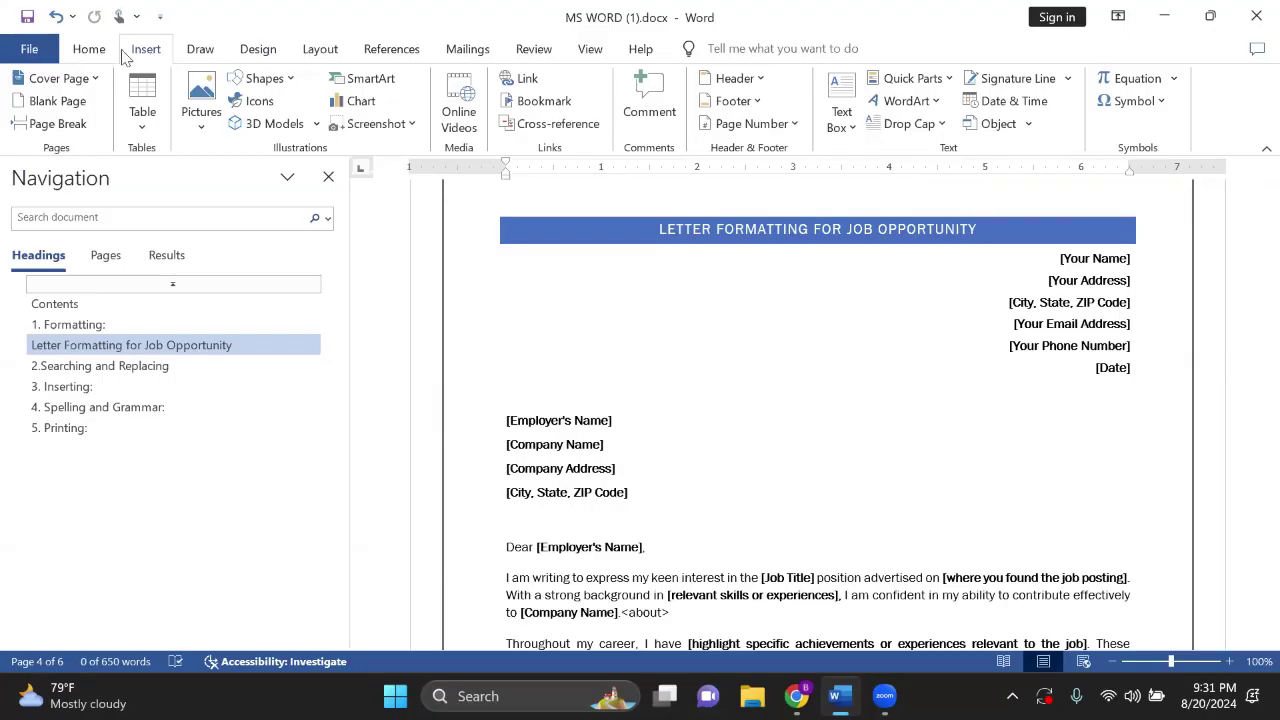
{"action": "scroll", "coordinate": [148, 57], "scroll_direction": "up", "scroll_amount": 1}
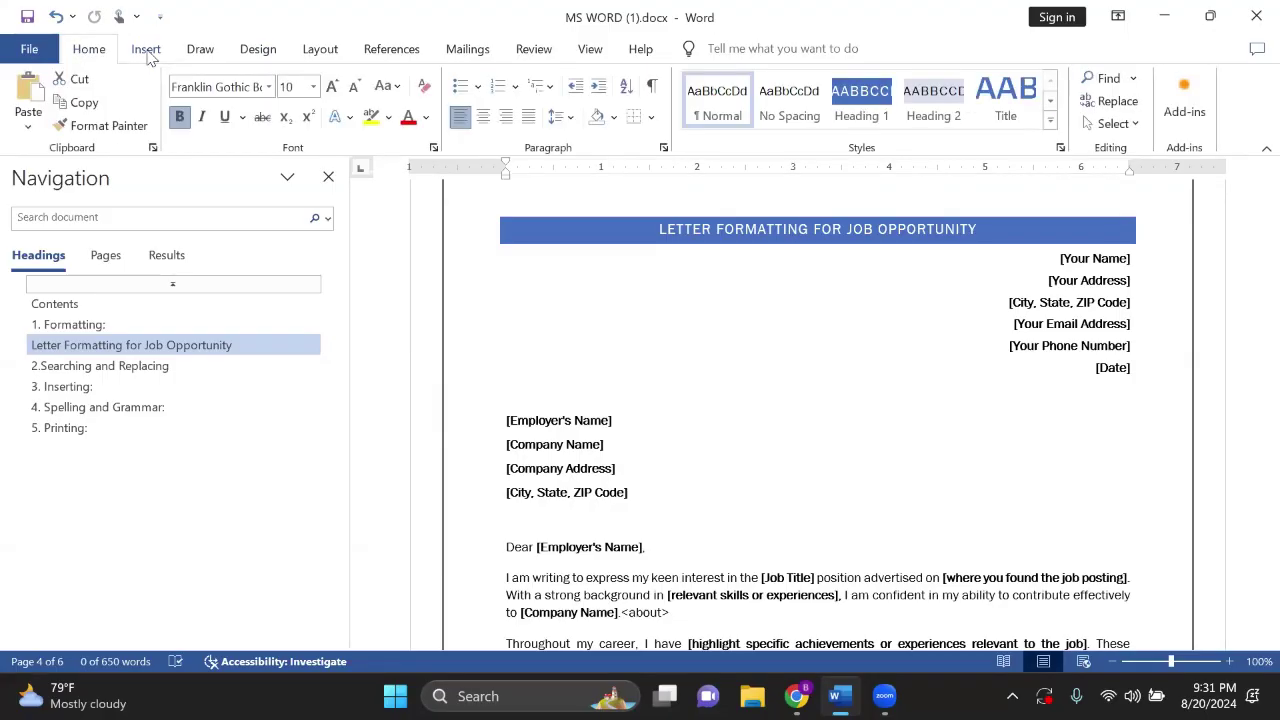
{"action": "scroll", "coordinate": [148, 57], "scroll_direction": "down", "scroll_amount": 1}
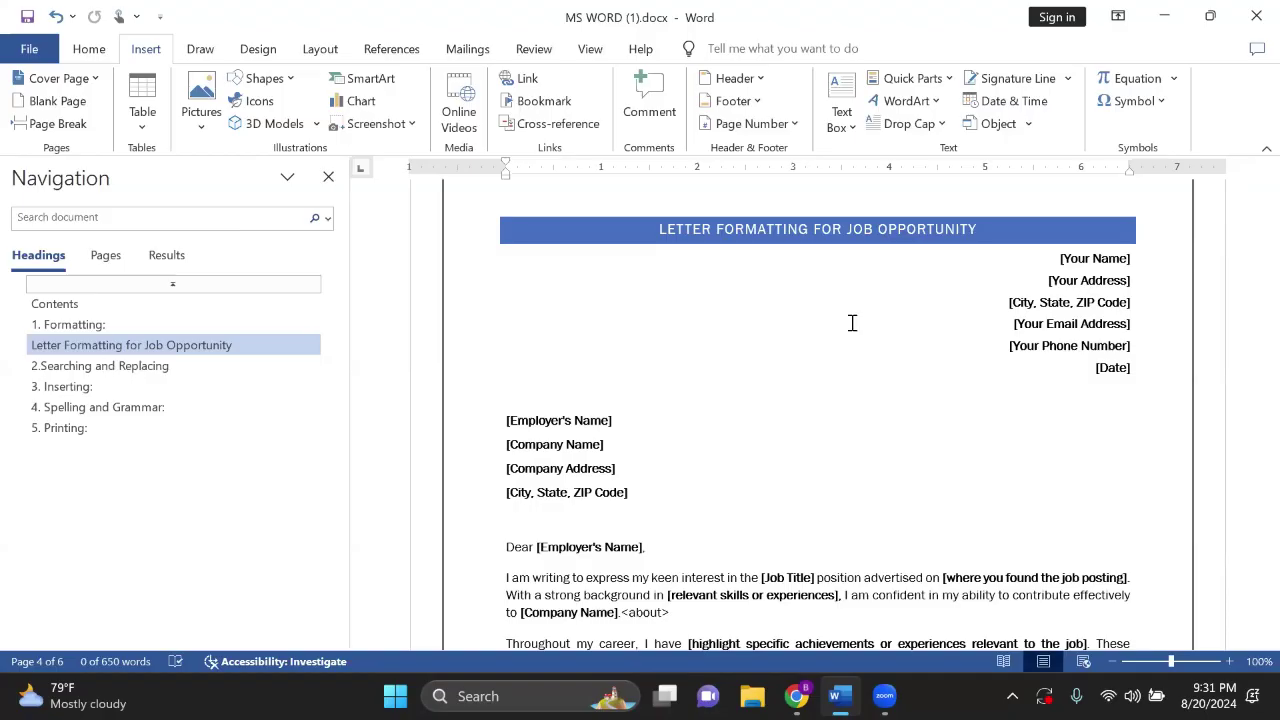
{"action": "scroll", "coordinate": [837, 323], "scroll_direction": "down", "scroll_amount": 15}
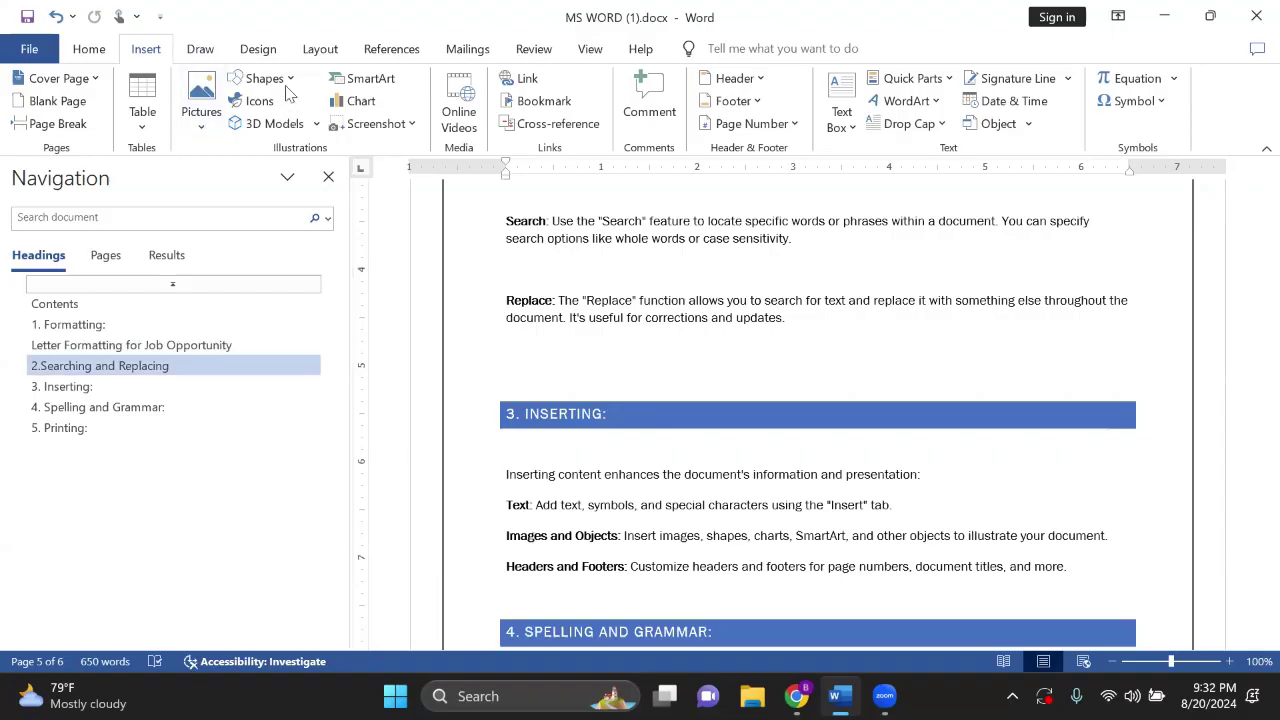
{"action": "left_click", "coordinate": [264, 78]}
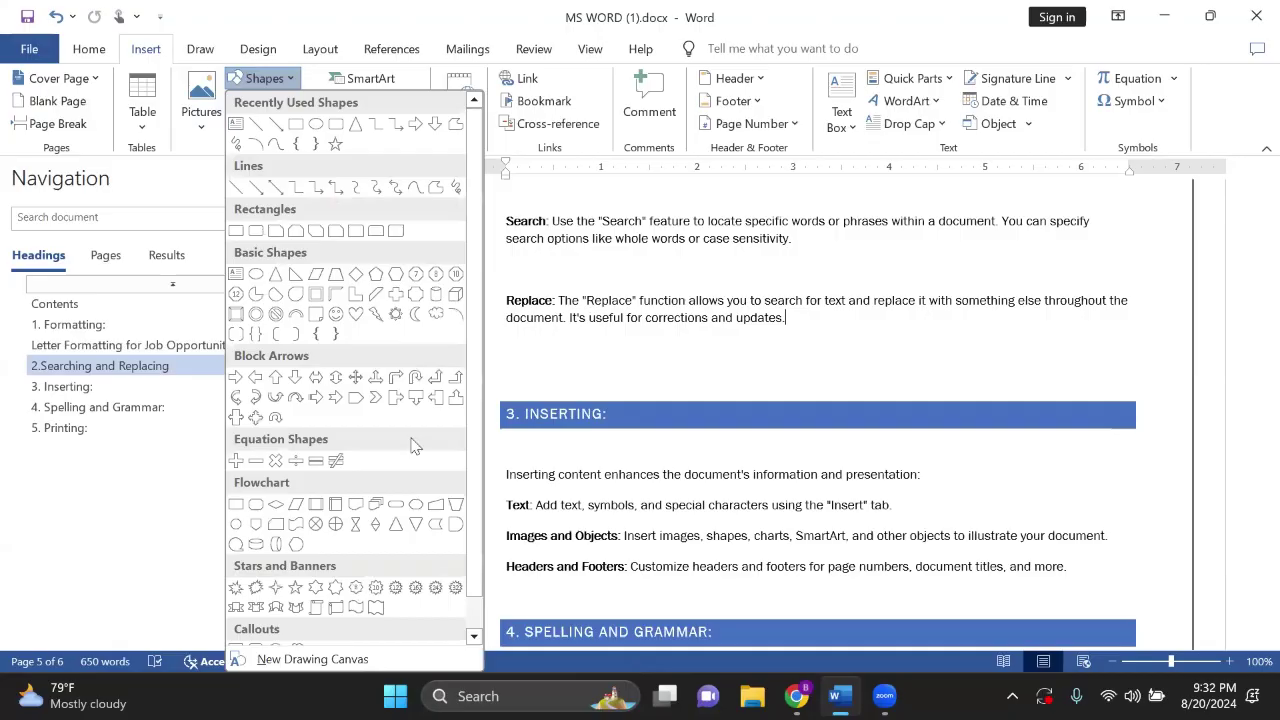
{"action": "left_click", "coordinate": [235, 231]}
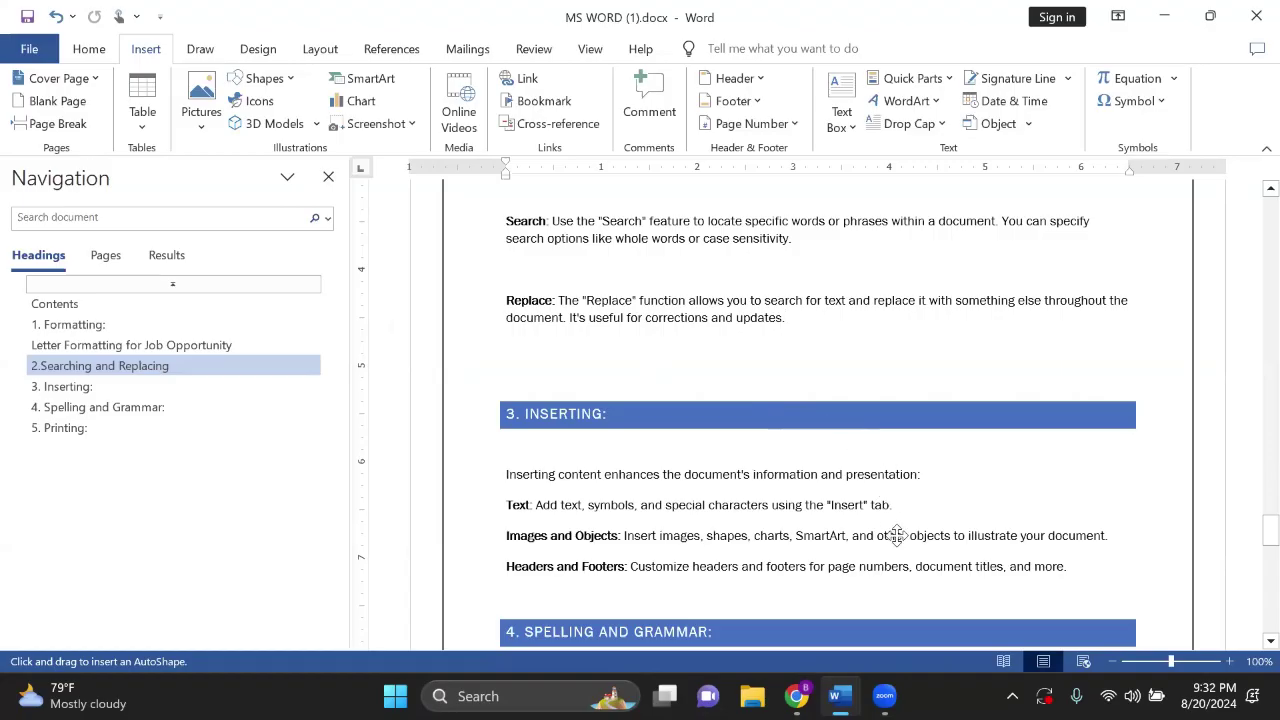
{"action": "left_click", "coordinate": [964, 563]}
{"action": "left_click_drag", "start_coordinate": [866, 574], "coordinate": [946, 512]}
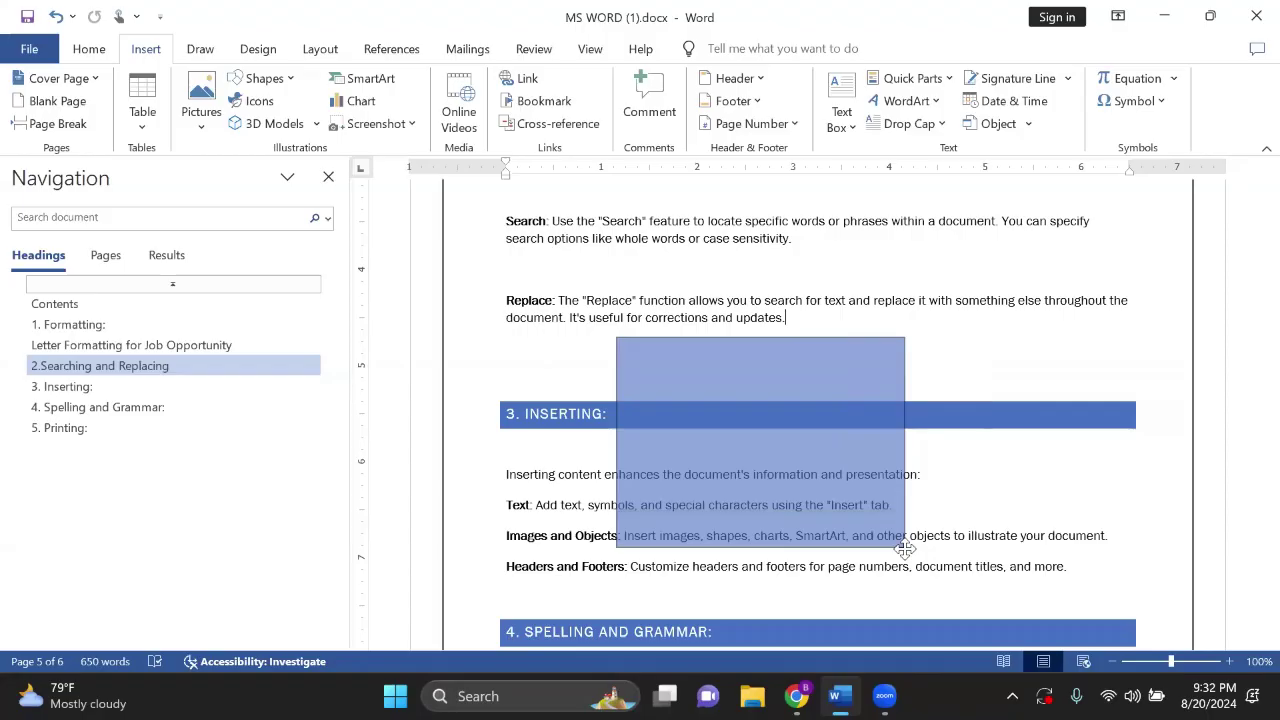
{"action": "left_click_drag", "start_coordinate": [905, 547], "coordinate": [872, 567]}
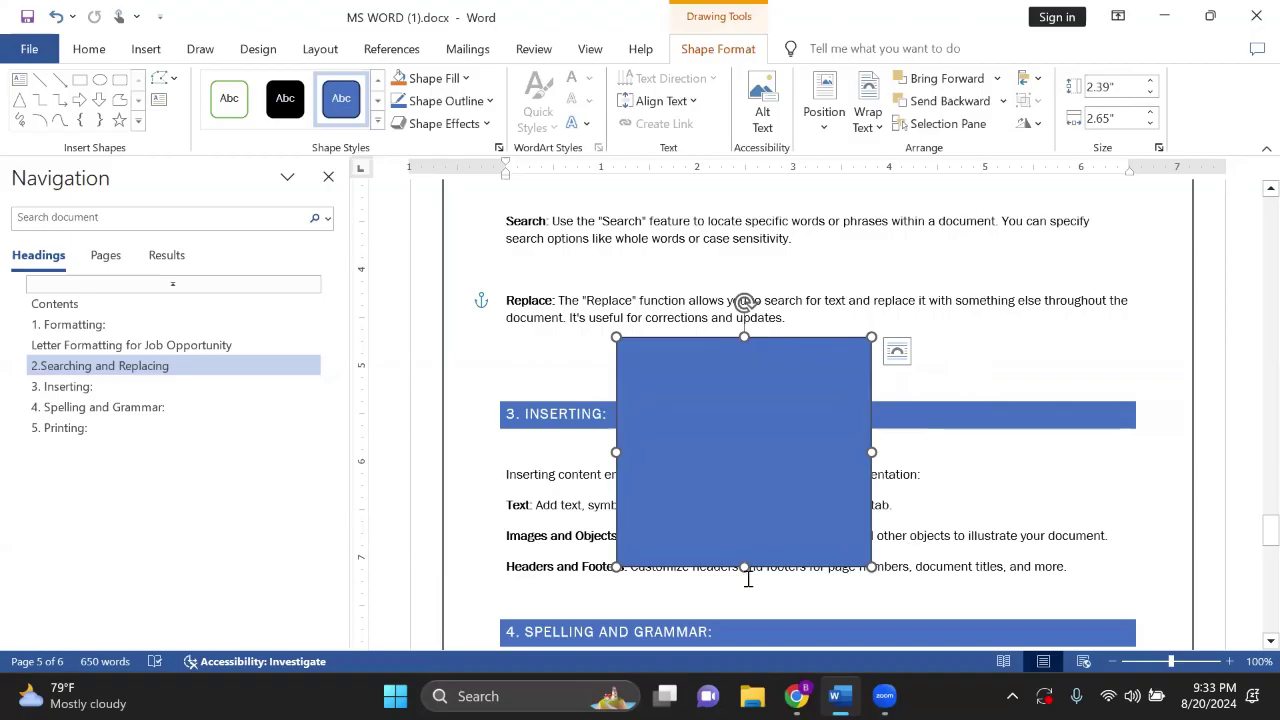
Step: Resize the rectangle over the "3. Inserting:" section to about 2.18" high and 2.36" wide
{"action": "left_click_drag", "start_coordinate": [610, 451], "coordinate": [564, 452]}
{"action": "left_click_drag", "start_coordinate": [718, 566], "coordinate": [718, 598]}
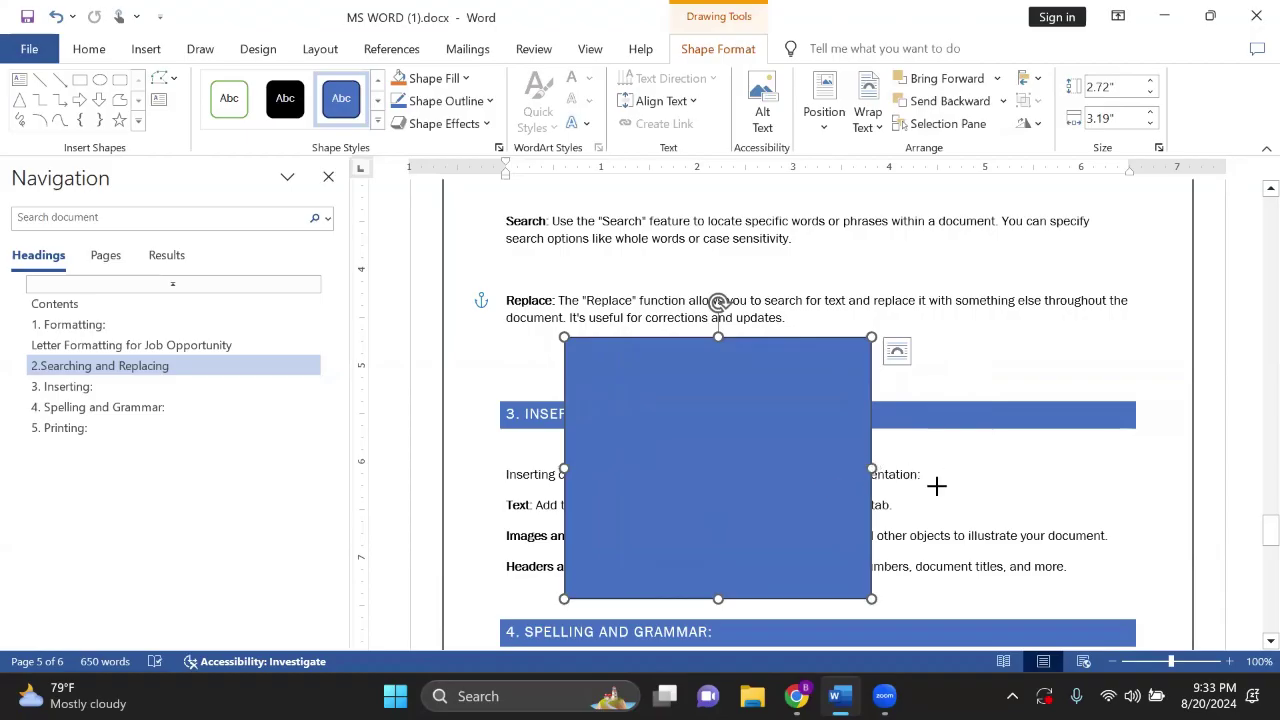
{"action": "left_click_drag", "start_coordinate": [936, 486], "coordinate": [791, 491]}
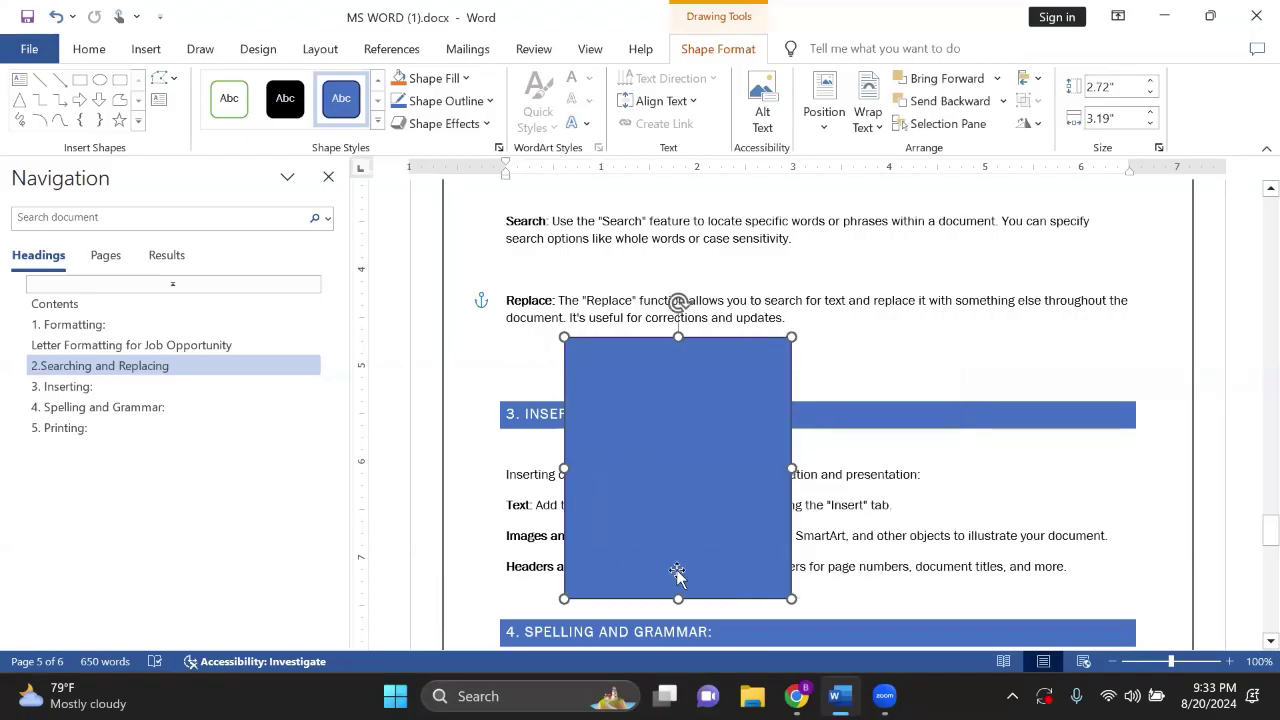
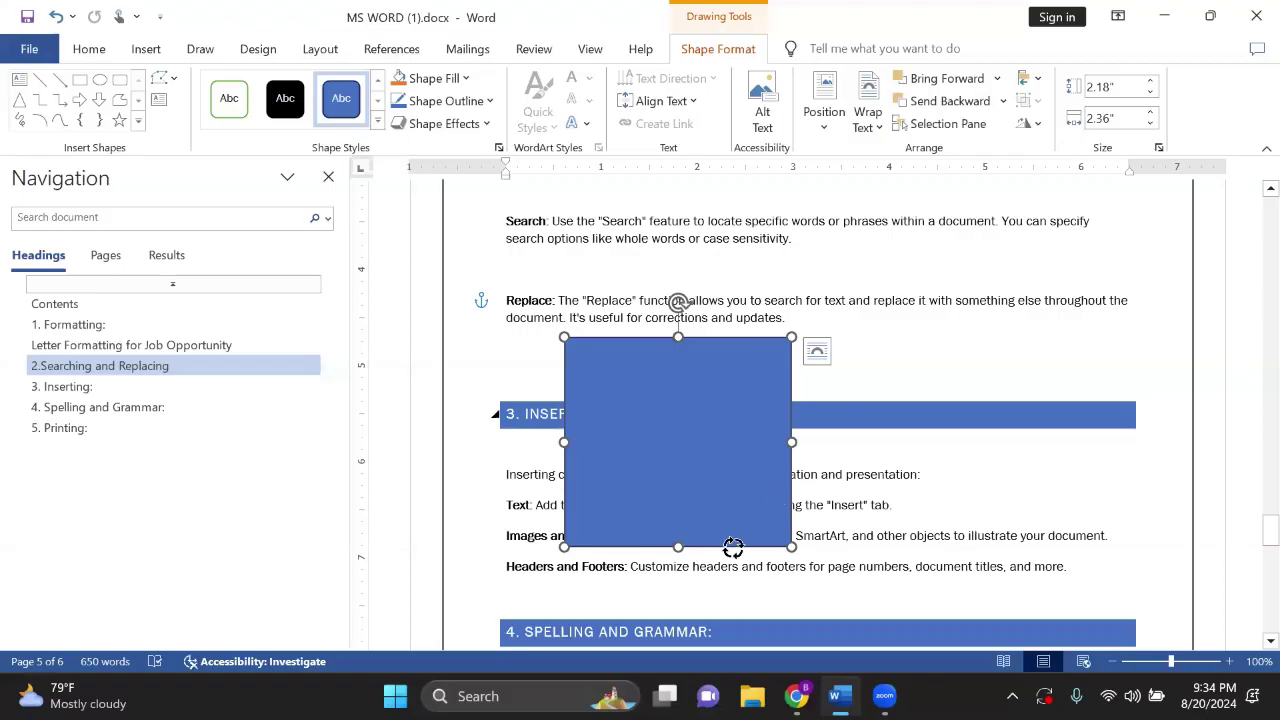
Step: Rotate the rectangle freely through several angles and bring it back to its upright orientation
{"action": "key", "text": "alt+Left"}
{"action": "key", "text": "alt+Left"}
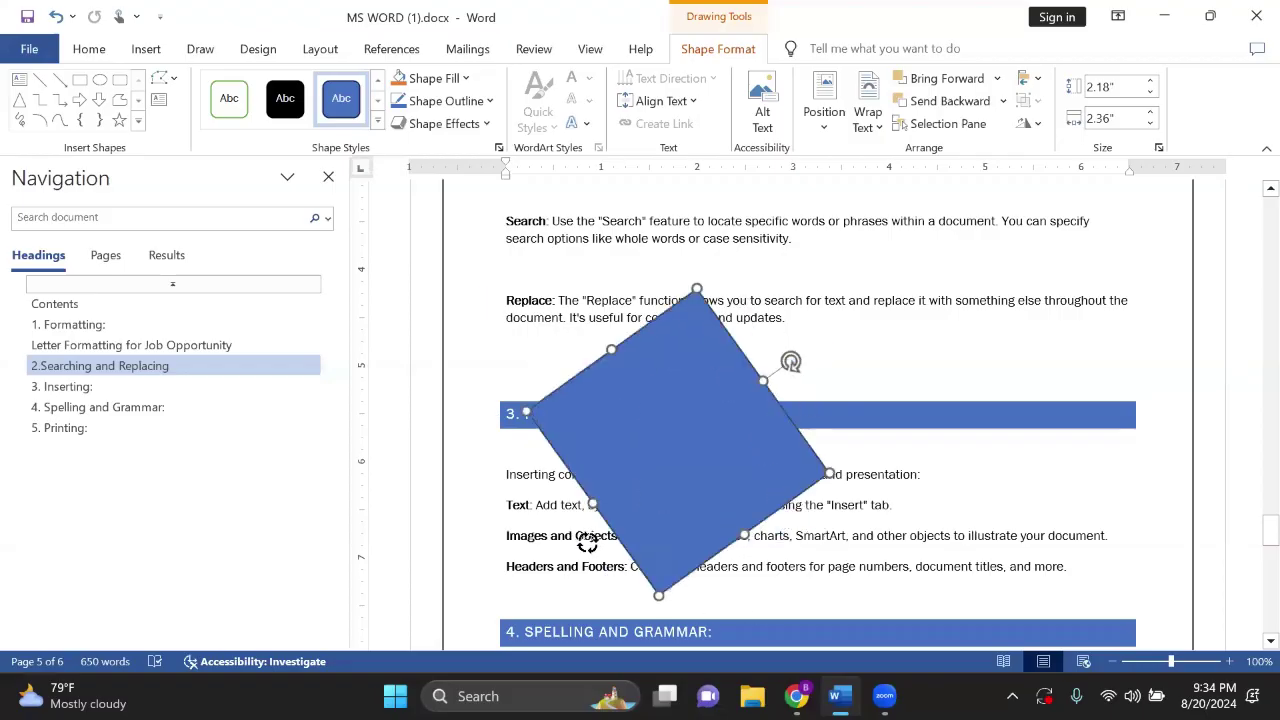
{"action": "key", "text": "alt+Left"}
{"action": "key", "text": "alt+Left"}
{"action": "key", "text": "alt+Left"}
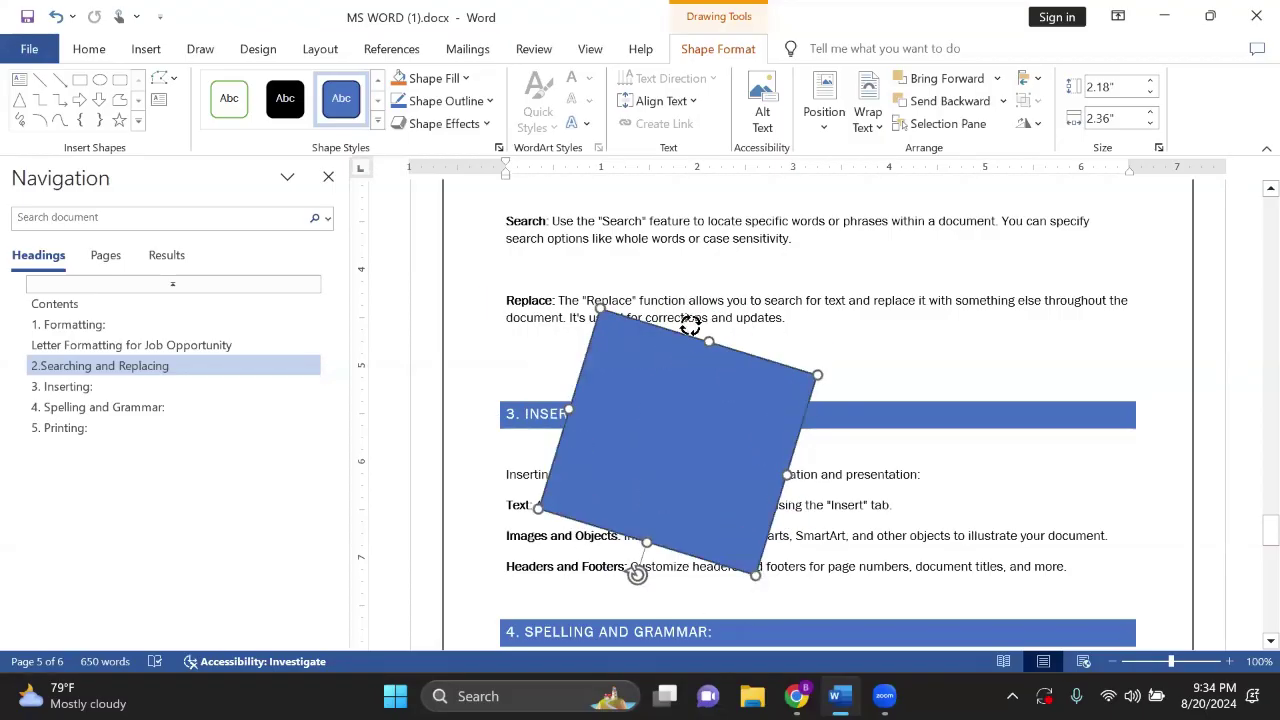
{"action": "left_click_drag", "start_coordinate": [690, 305], "coordinate": [677, 300]}
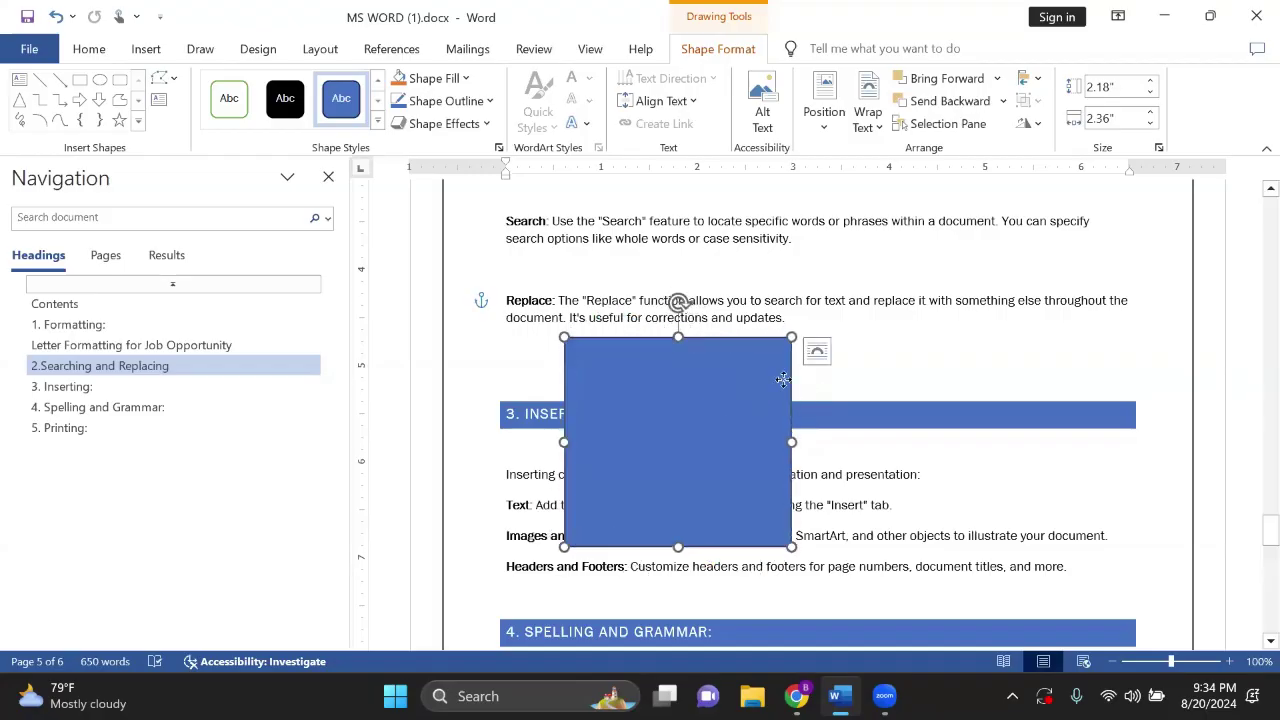
Step: Move the rectangle up below the "2.Searching and Replacing" heading, over the right part of the Search and Replace paragraphs
{"action": "left_click_drag", "start_coordinate": [783, 380], "coordinate": [974, 217]}
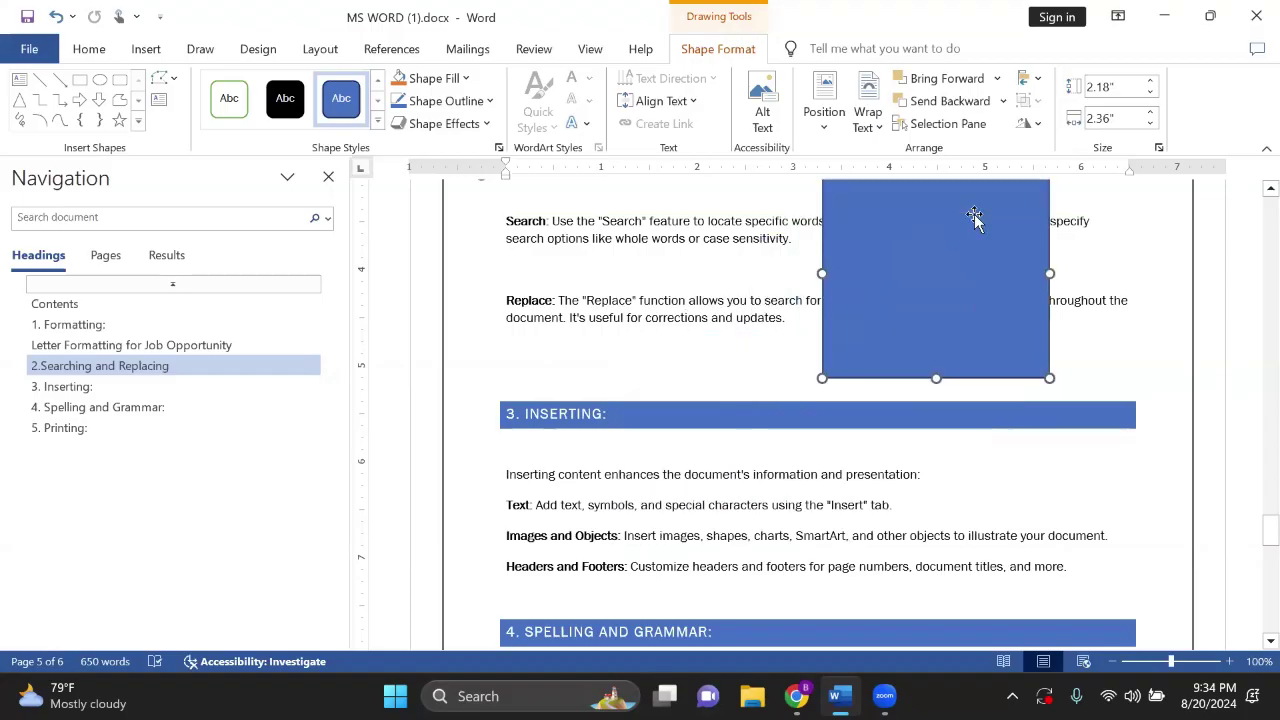
{"action": "scroll", "coordinate": [646, 380], "scroll_direction": "up", "scroll_amount": 1}
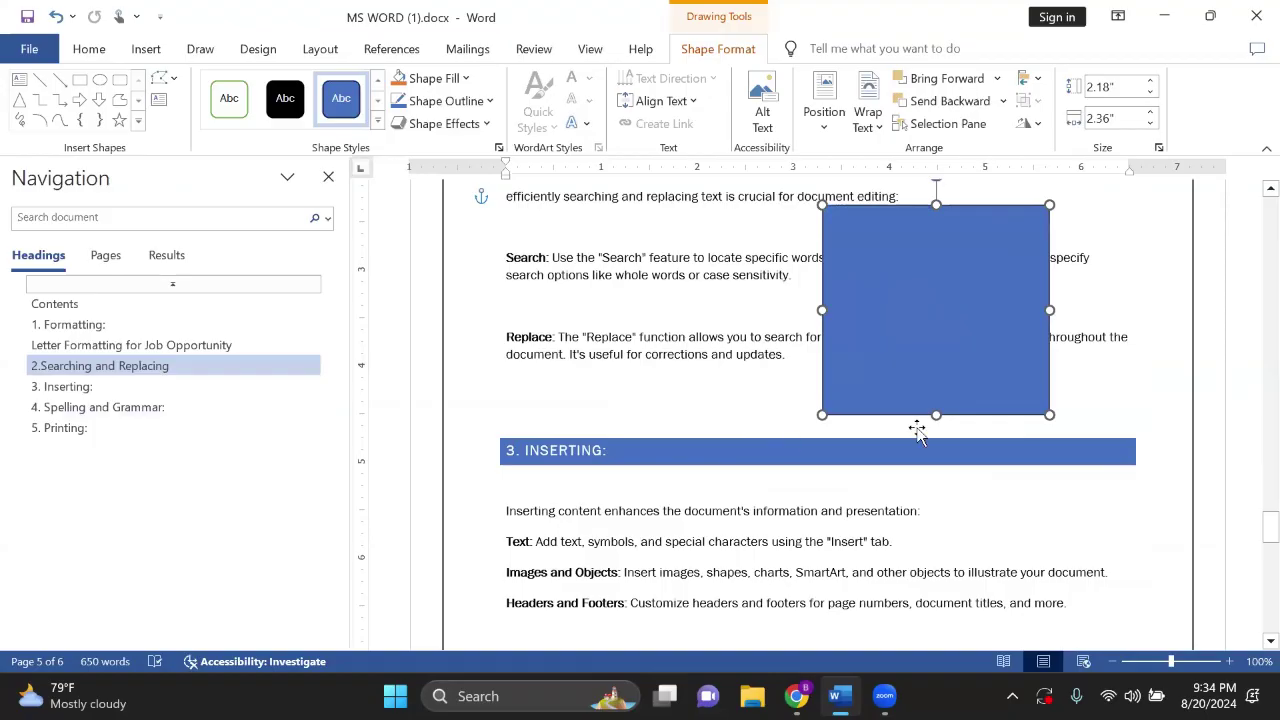
{"action": "scroll", "coordinate": [917, 429], "scroll_direction": "up", "scroll_amount": 2}
{"action": "left_click_drag", "start_coordinate": [908, 386], "coordinate": [953, 376]}
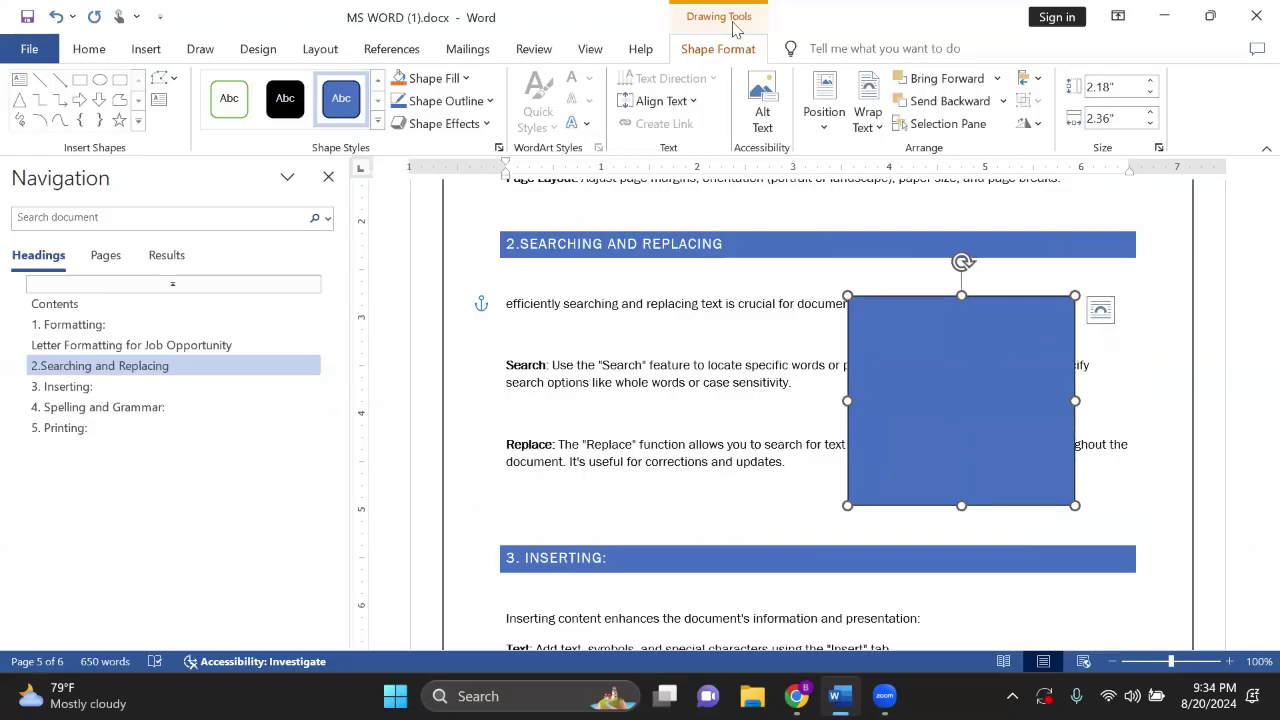
Step: Apply a gray preset shape style to the rectangle and change its fill to a light blue theme color
{"action": "left_click", "coordinate": [378, 124]}
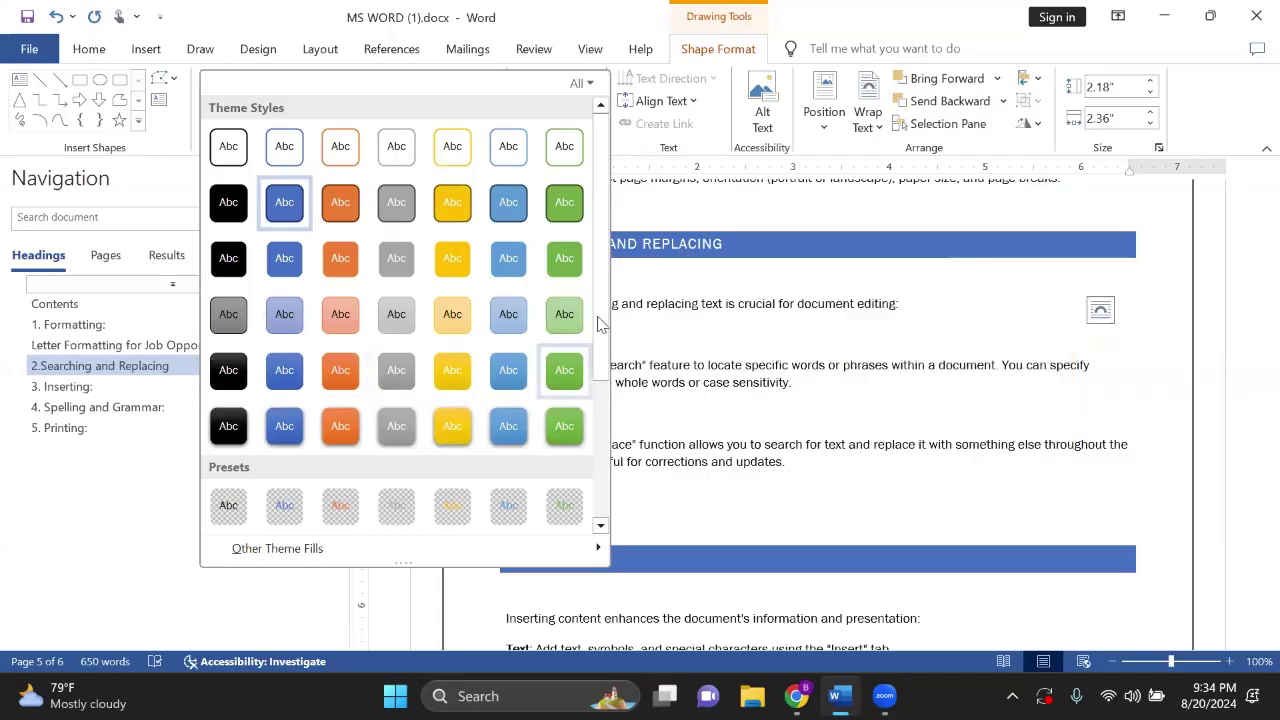
{"action": "scroll", "coordinate": [381, 287], "scroll_direction": "down", "scroll_amount": 4}
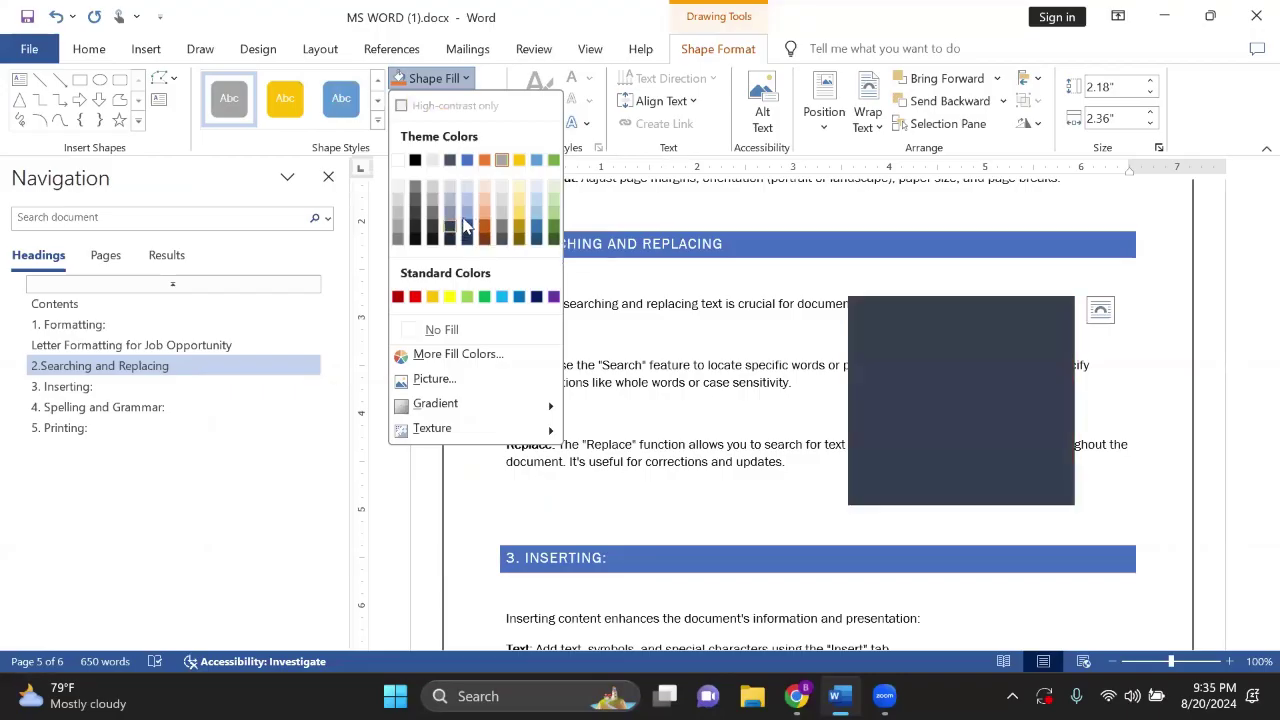
{"action": "key", "text": "Escape"}
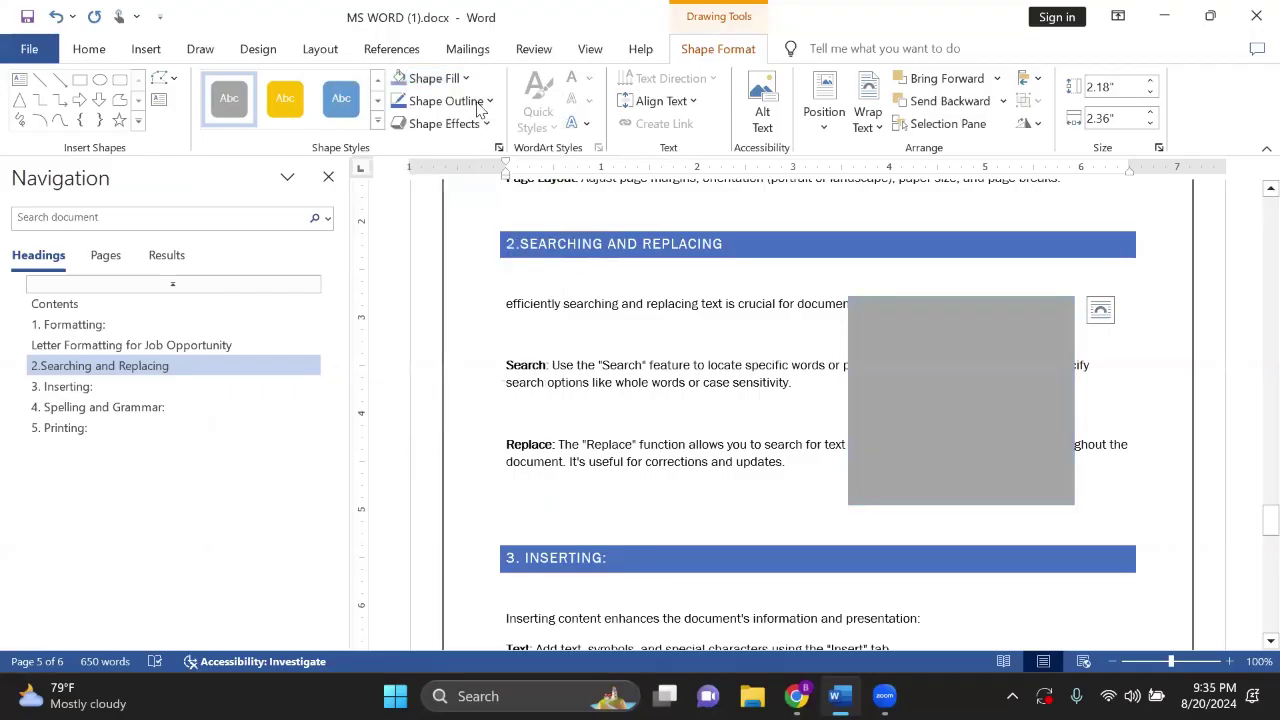
Step: Give the rectangle a near-black theme outline color and choose a preset outline weight
{"action": "left_click", "coordinate": [480, 103]}
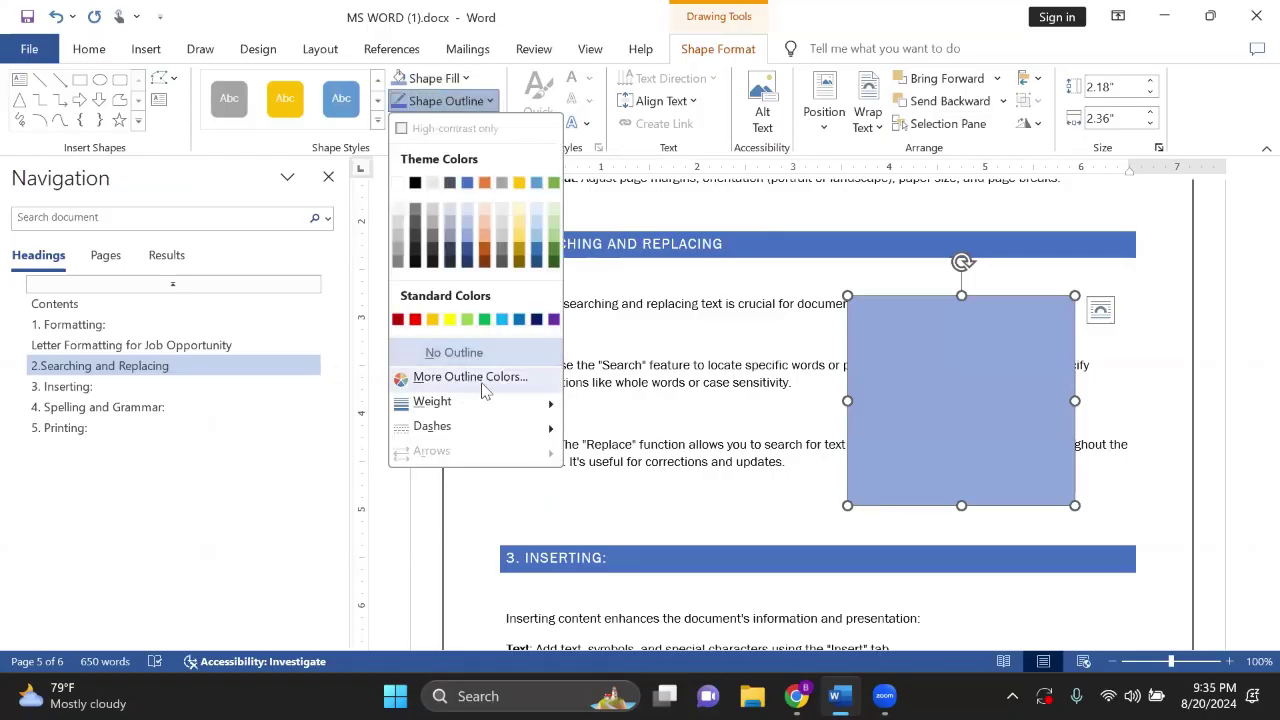
{"action": "left_click", "coordinate": [549, 378]}
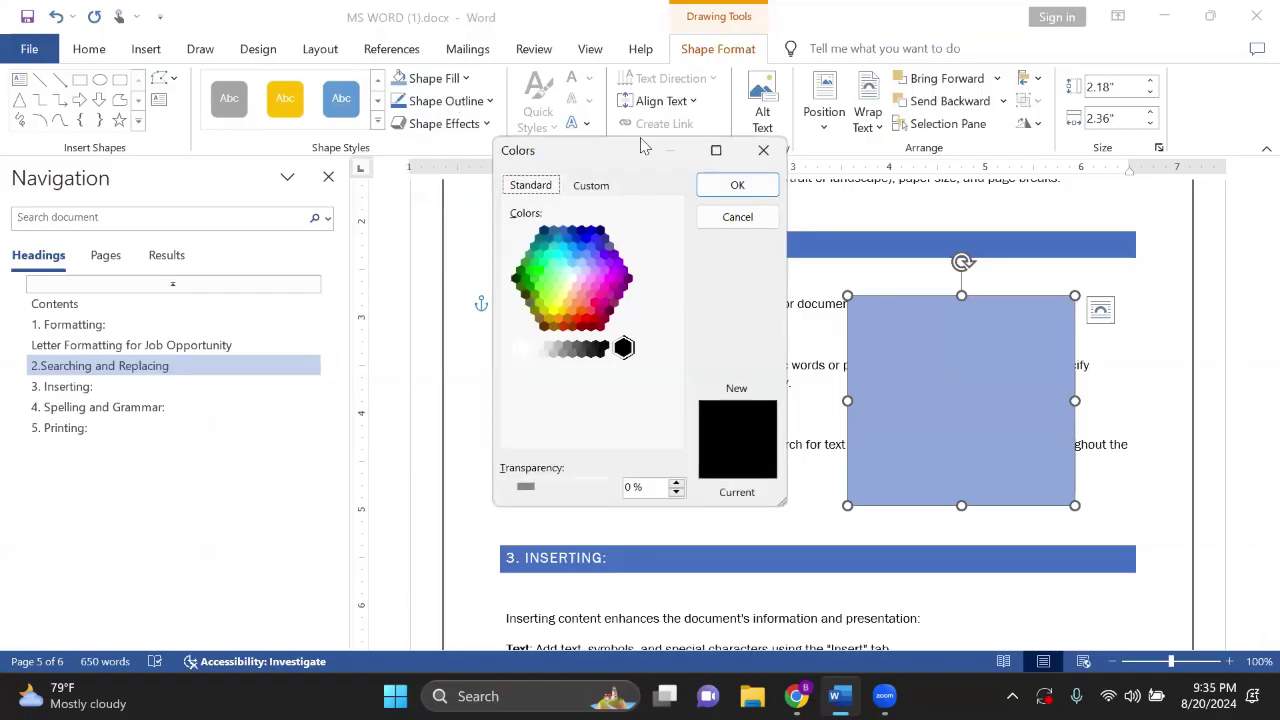
{"action": "left_click", "coordinate": [763, 150]}
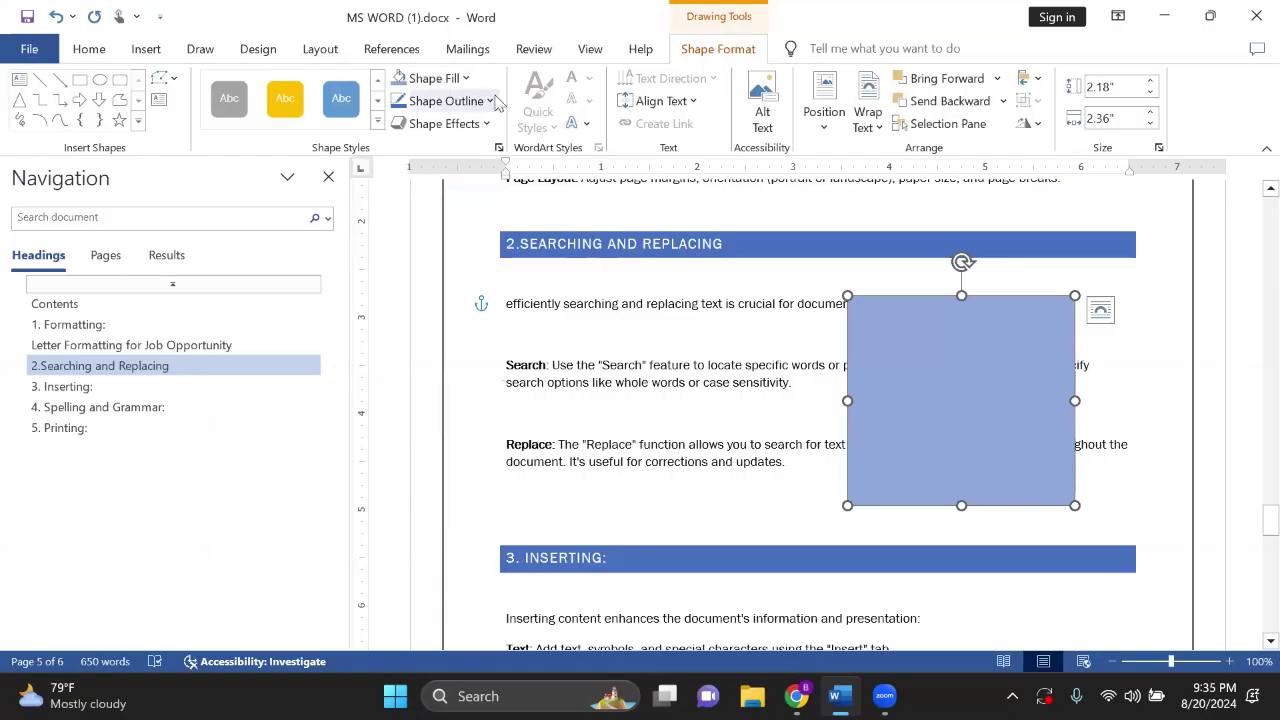
{"action": "left_click", "coordinate": [497, 103]}
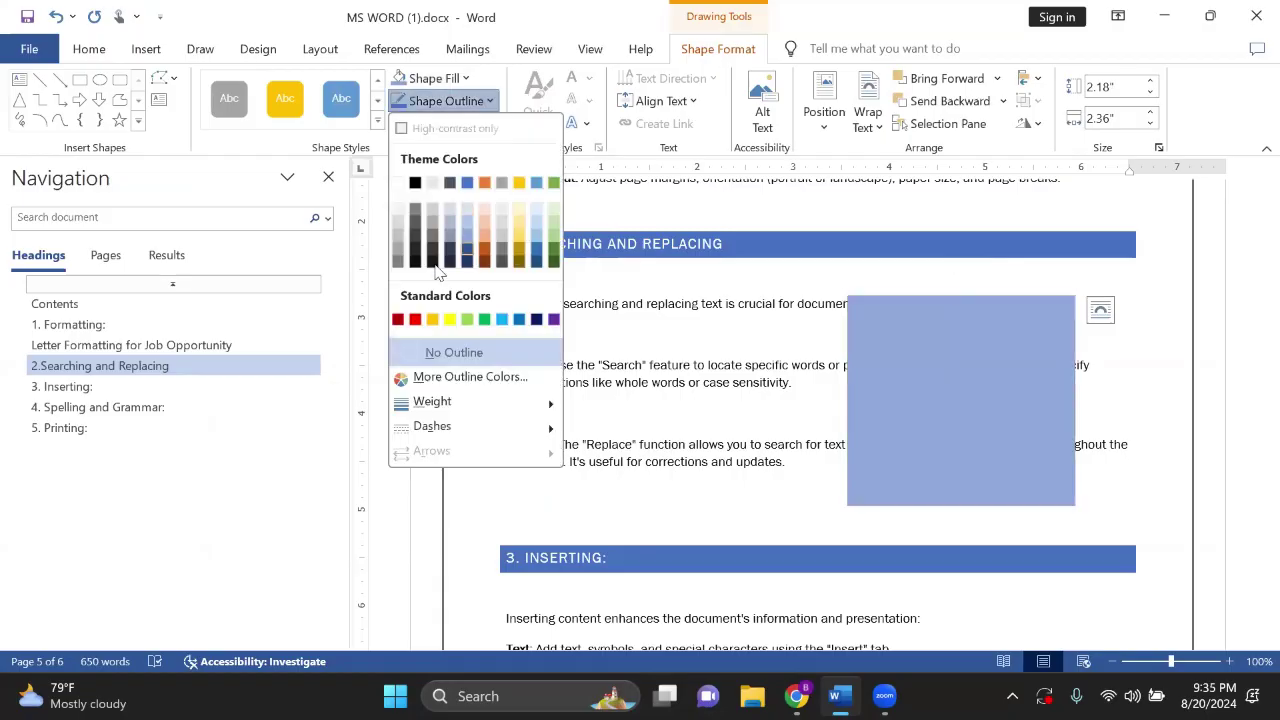
{"action": "left_click", "coordinate": [427, 268]}
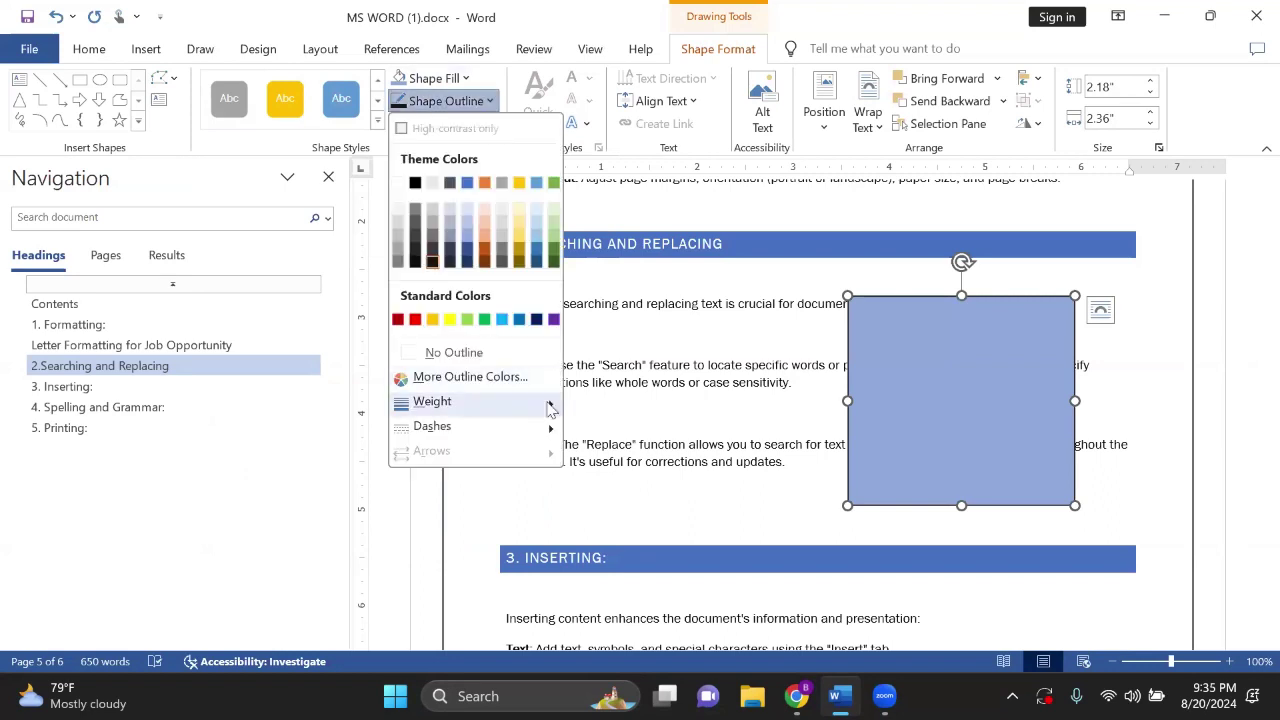
{"action": "mouse_move", "coordinate": [543, 404]}
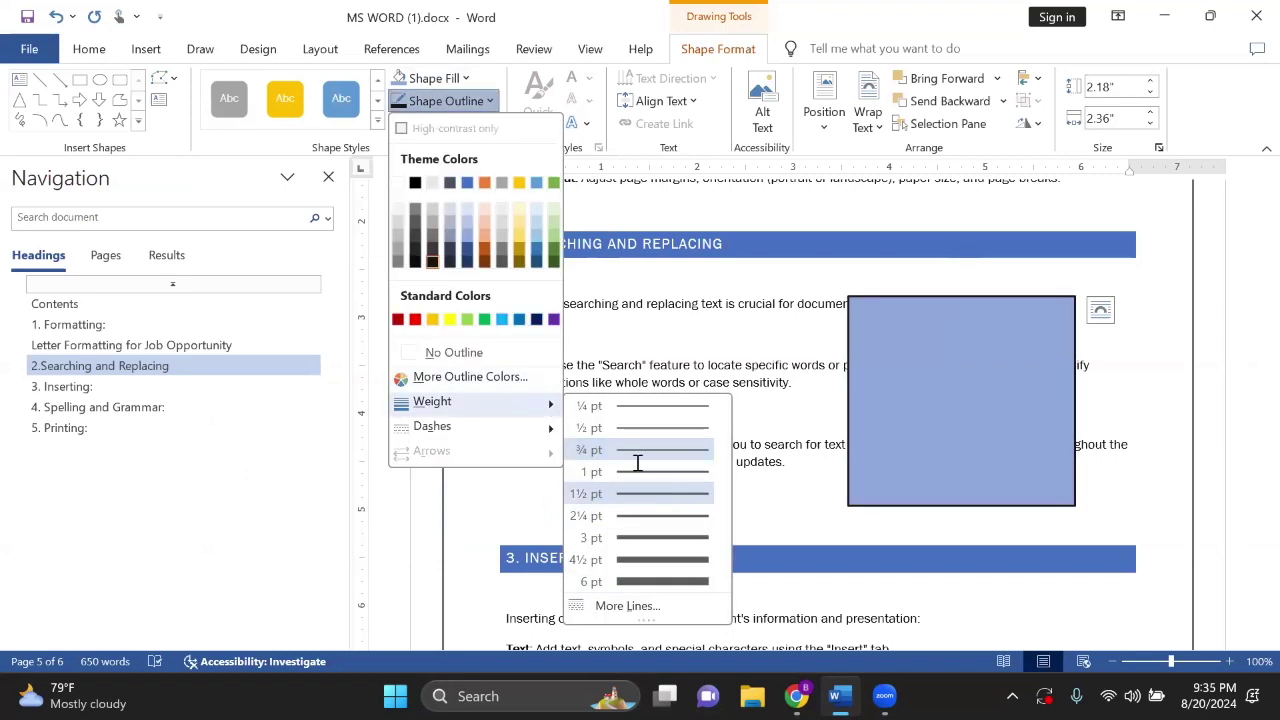
{"action": "left_click", "coordinate": [640, 428]}
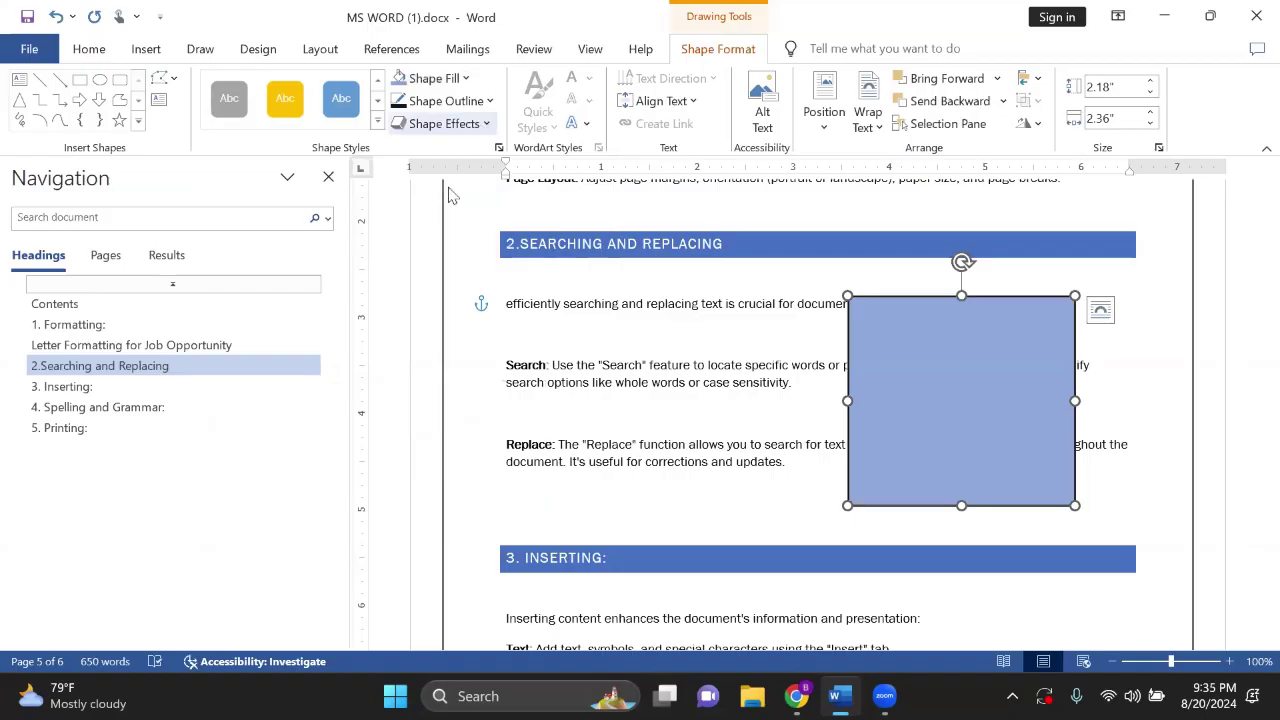
Step: Browse the shape effects and apply the second preset, a beveled look, to the rectangle
{"action": "left_click", "coordinate": [444, 123]}
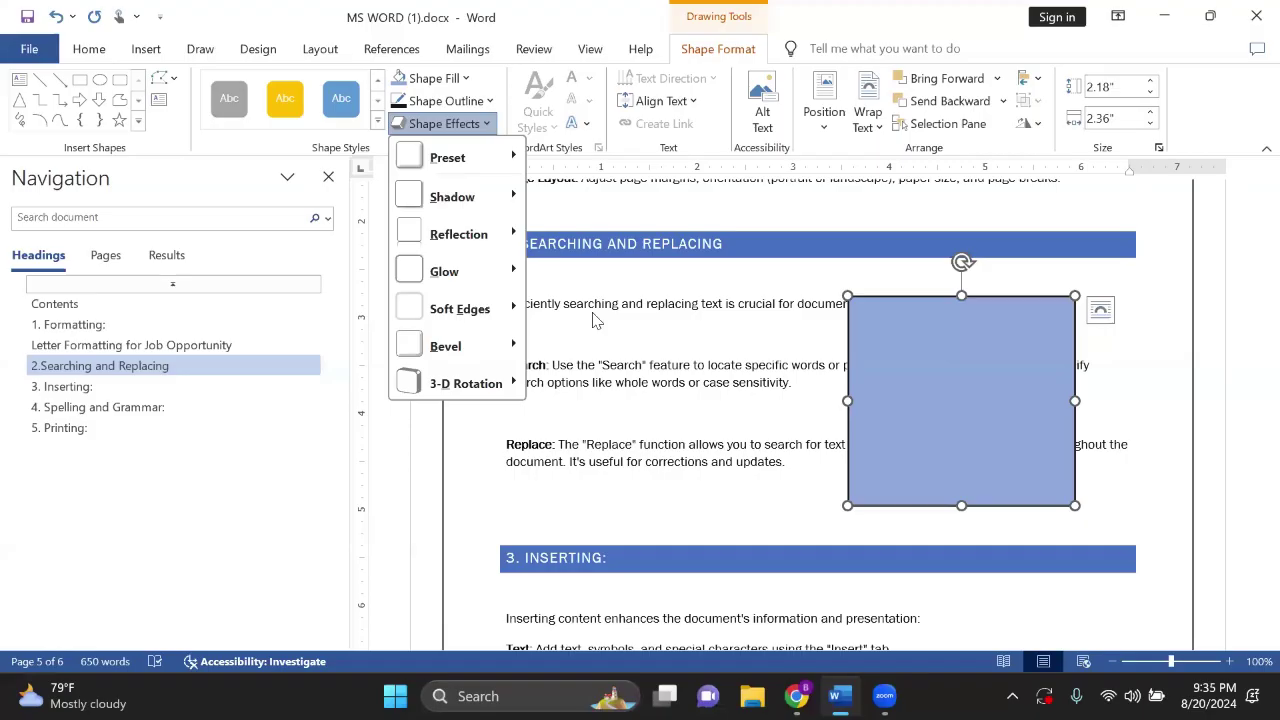
{"action": "mouse_move", "coordinate": [452, 196]}
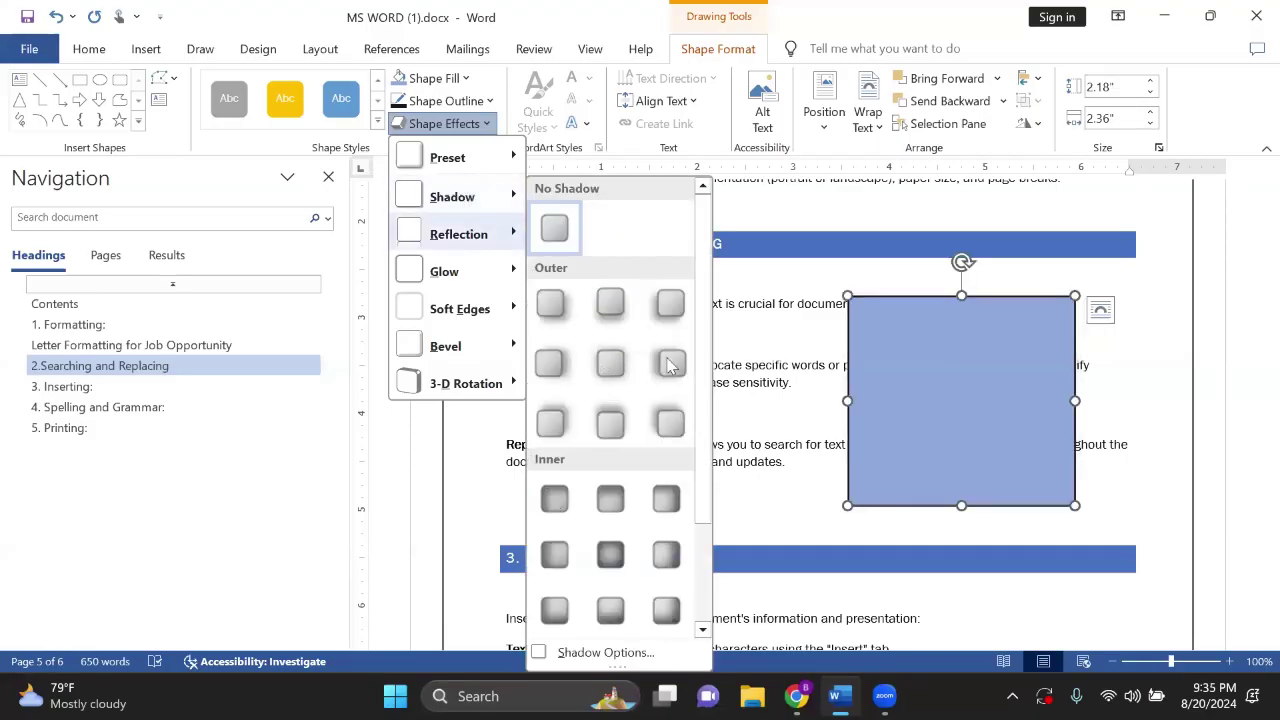
{"action": "mouse_move", "coordinate": [472, 236]}
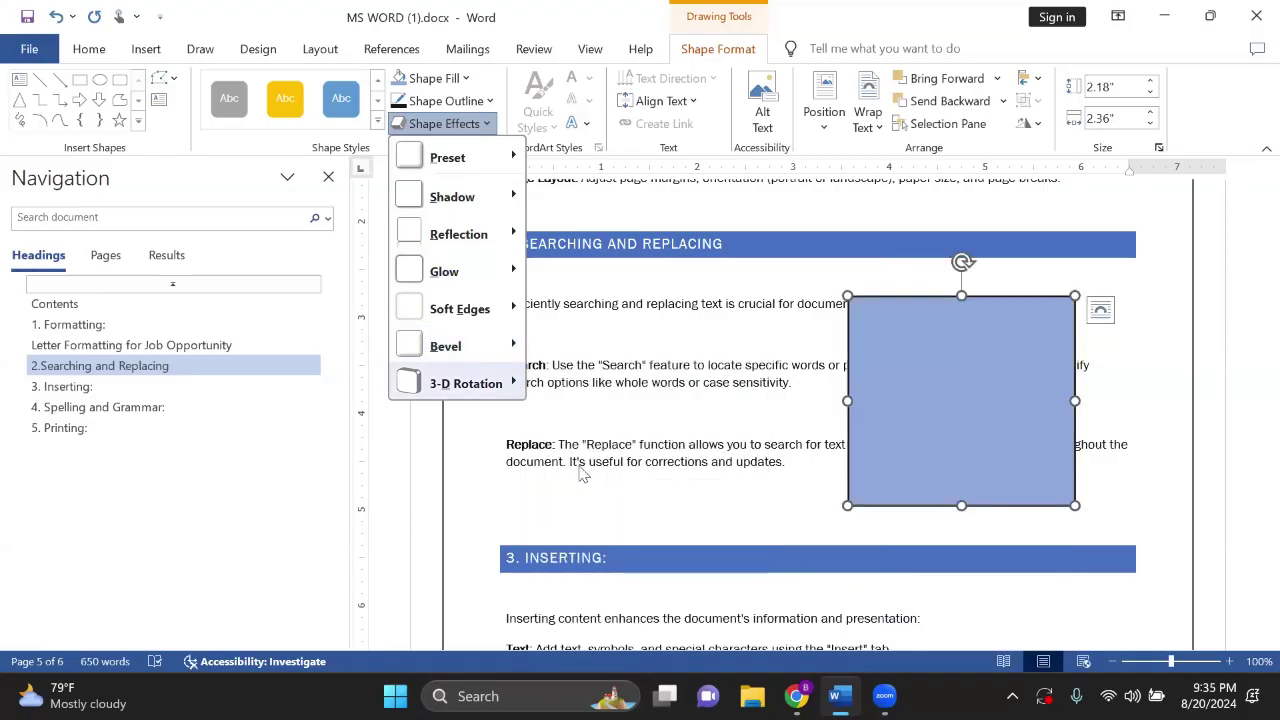
{"action": "mouse_move", "coordinate": [510, 383]}
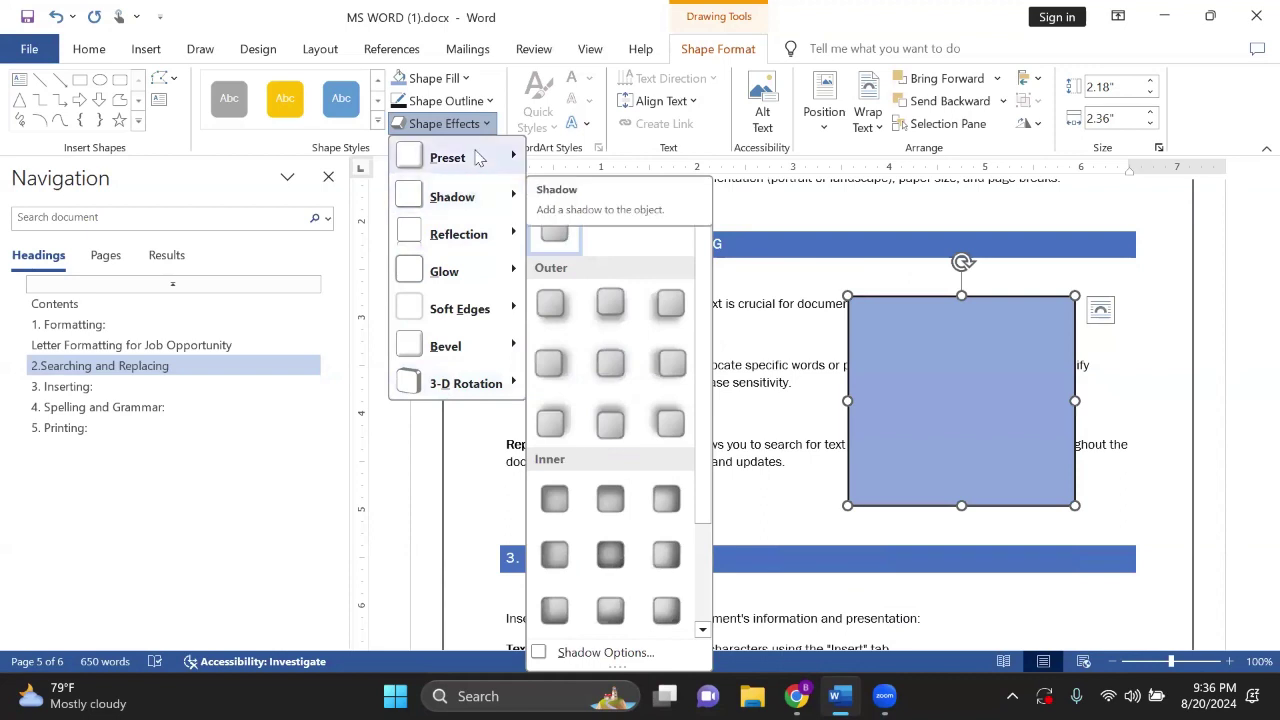
{"action": "mouse_move", "coordinate": [460, 158]}
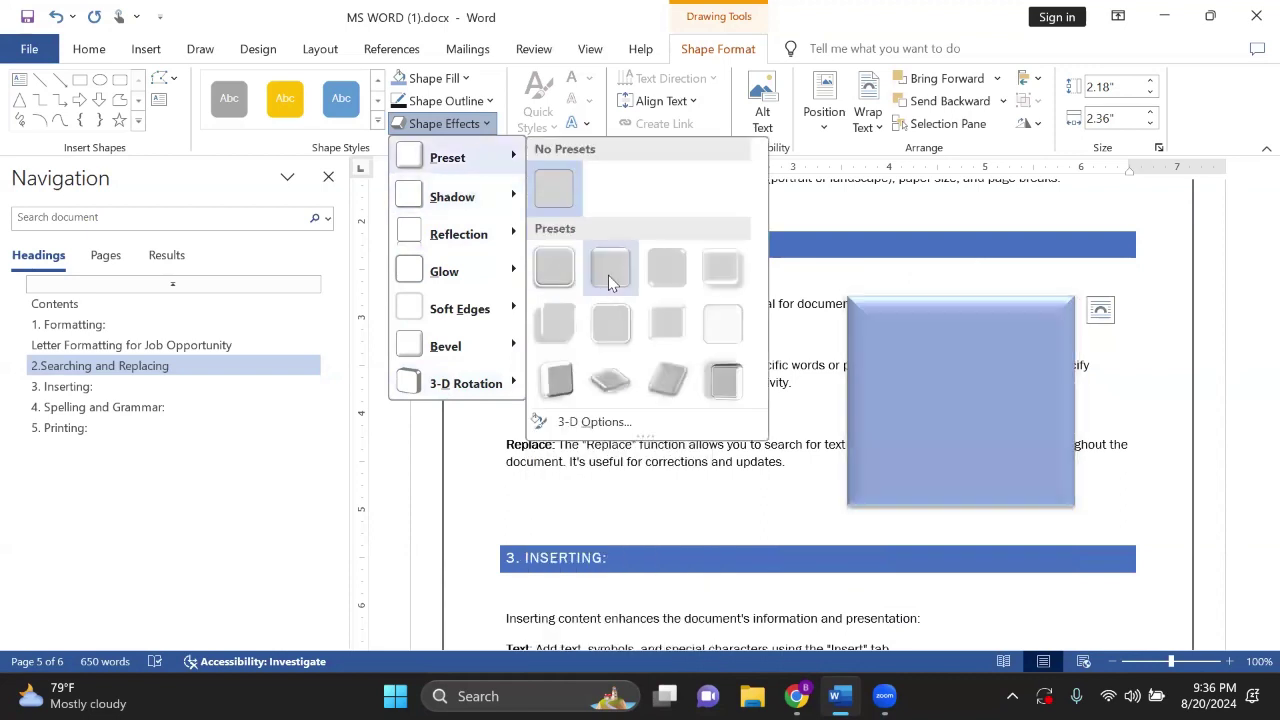
{"action": "key", "text": "Escape"}
{"action": "left_click", "coordinate": [968, 396]}
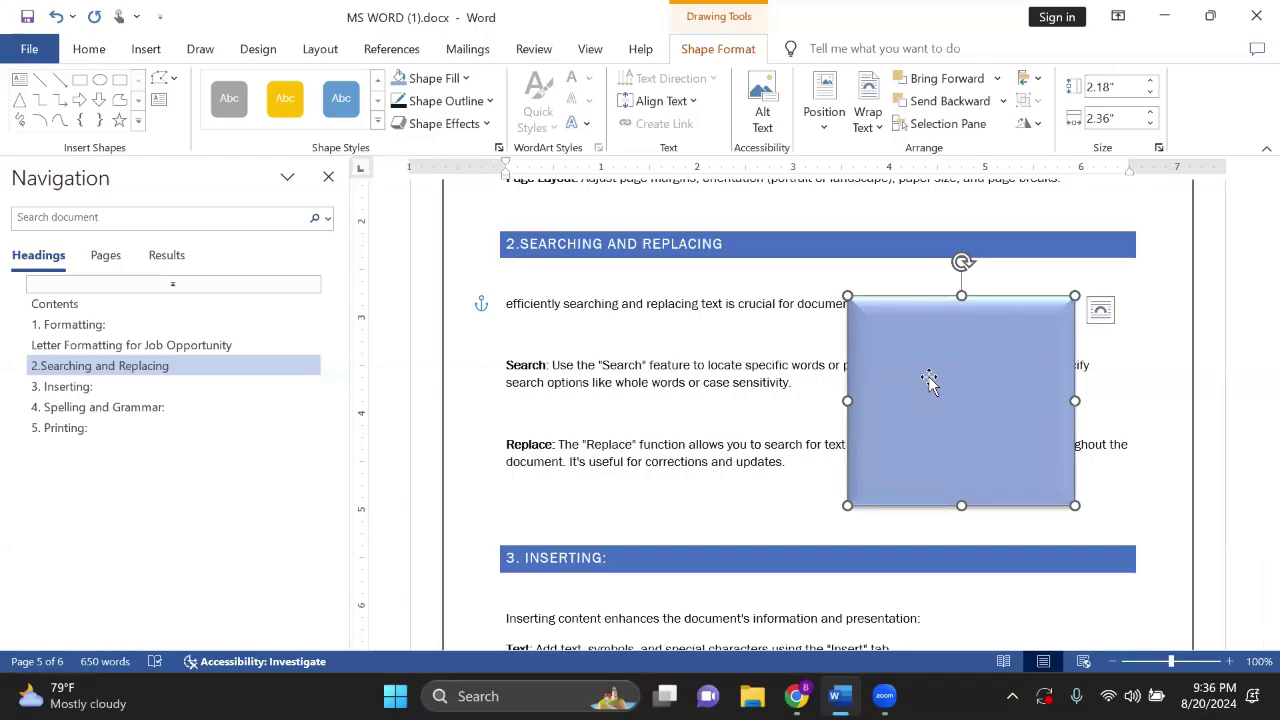
Step: Set the rectangle's text wrapping to Tight and move it to the left side of the Searching and Replacing paragraphs
{"action": "left_click", "coordinate": [1104, 315]}
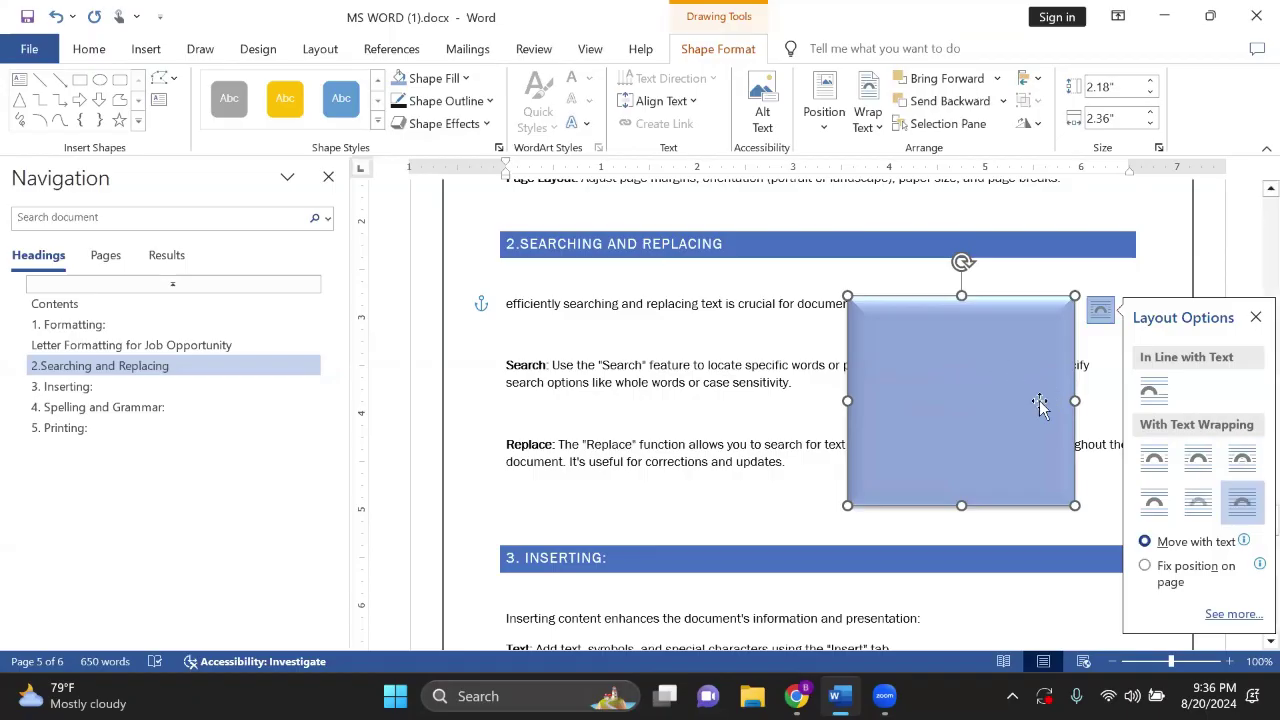
{"action": "left_click", "coordinate": [1198, 460]}
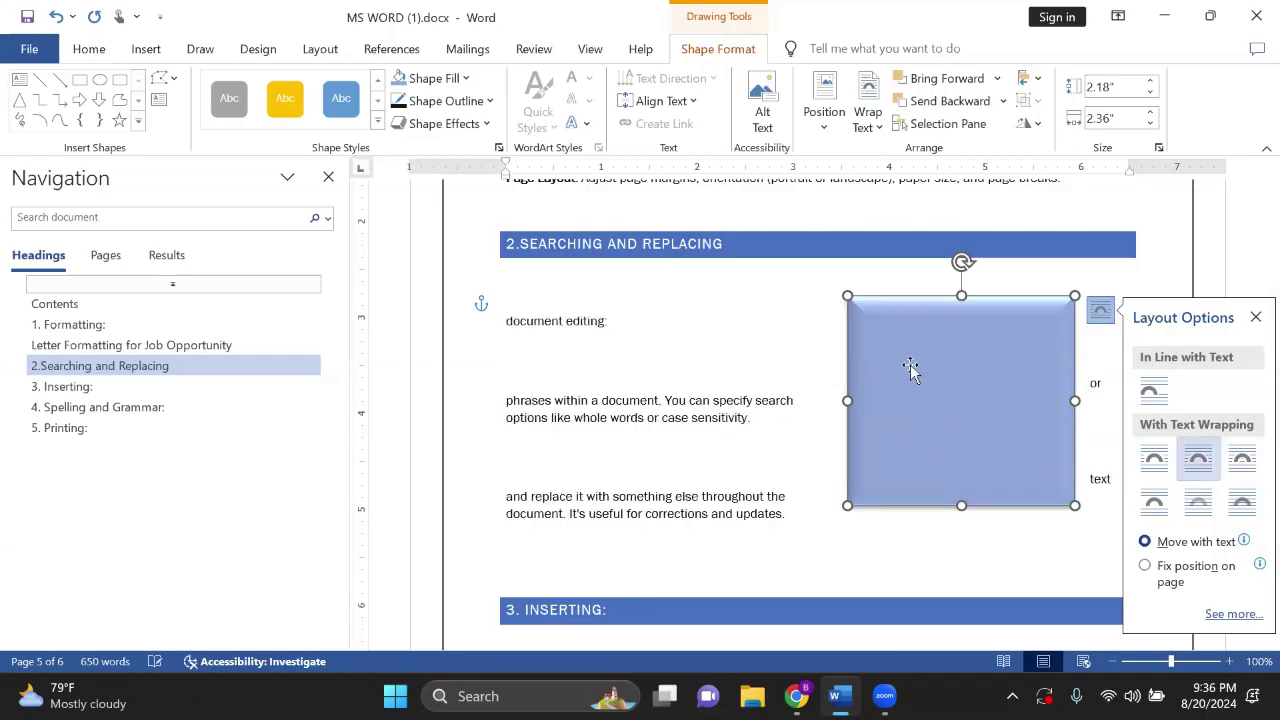
{"action": "left_click_drag", "start_coordinate": [910, 364], "coordinate": [582, 352]}
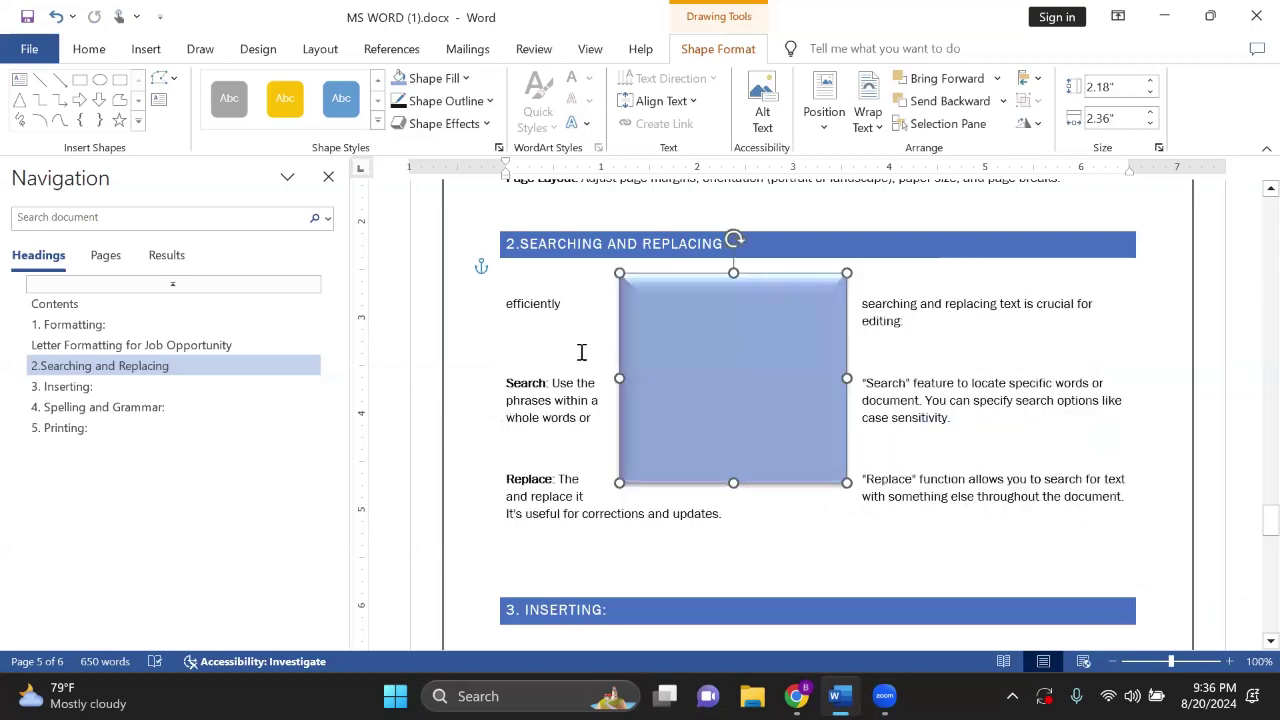
Step: Set the rectangle's text wrapping to Top and Bottom and move it below the section's first paragraph
{"action": "left_click", "coordinate": [775, 298]}
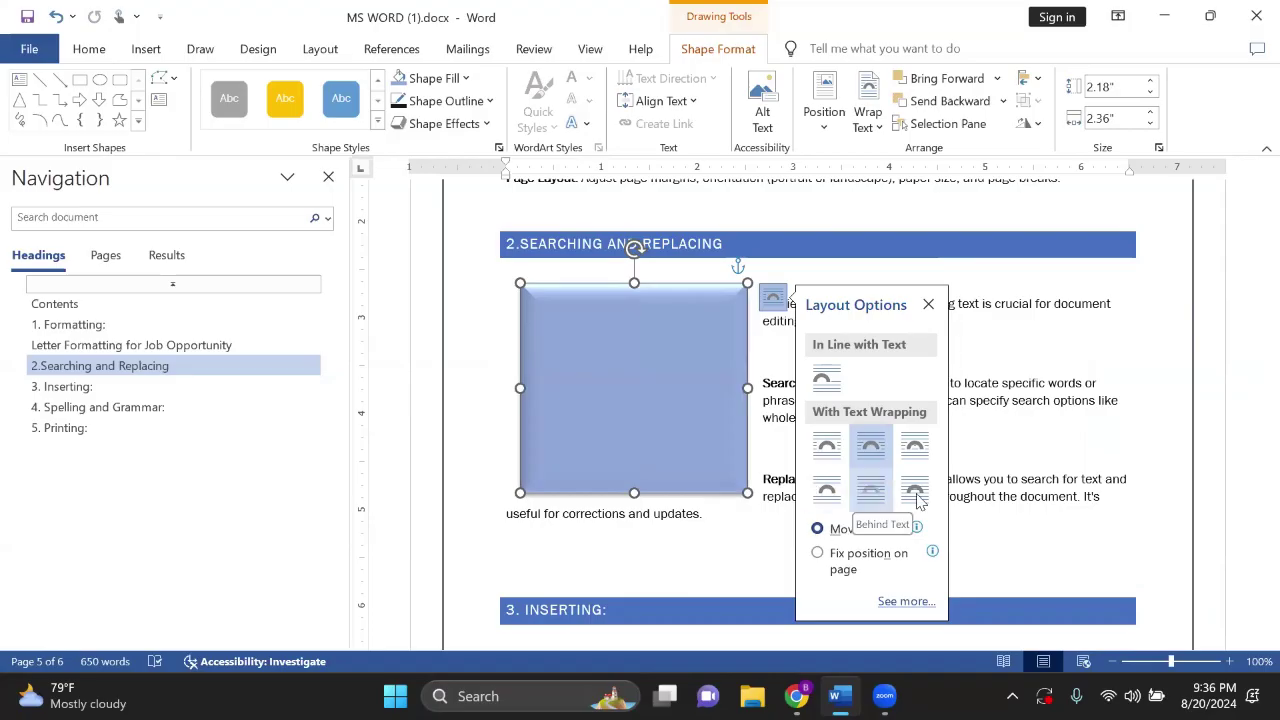
{"action": "left_click", "coordinate": [828, 492]}
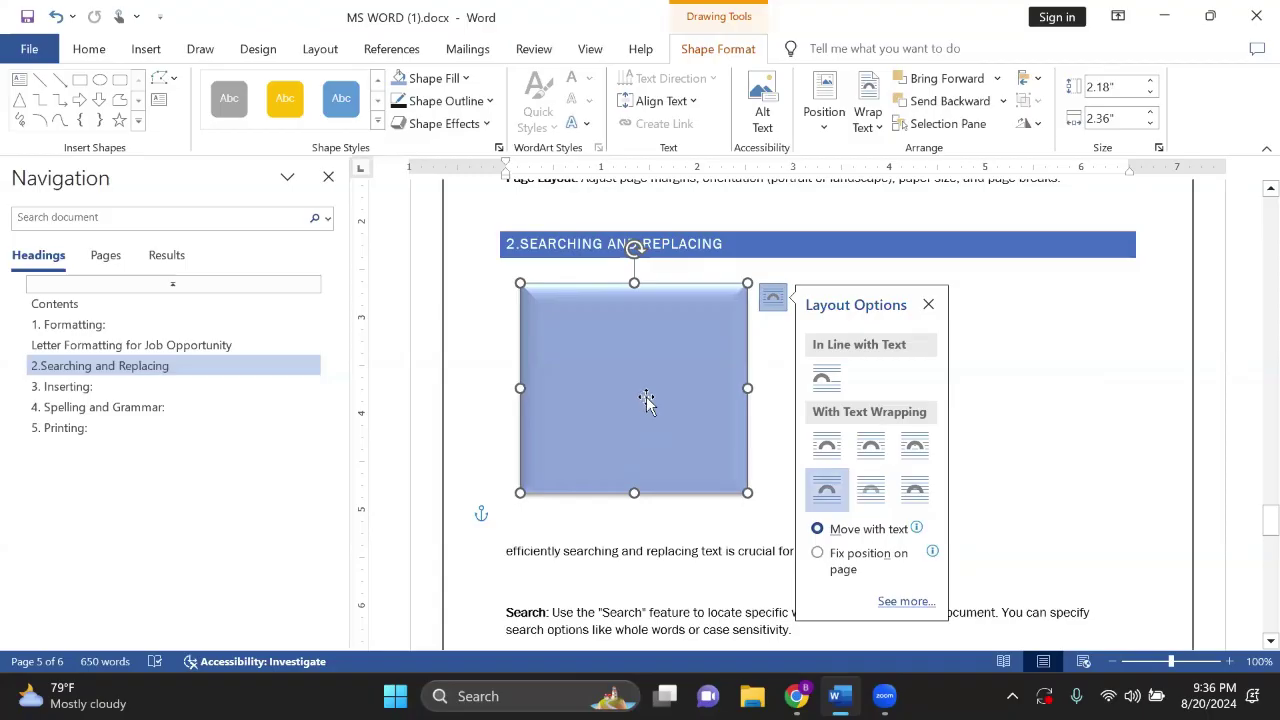
{"action": "key", "text": "Escape"}
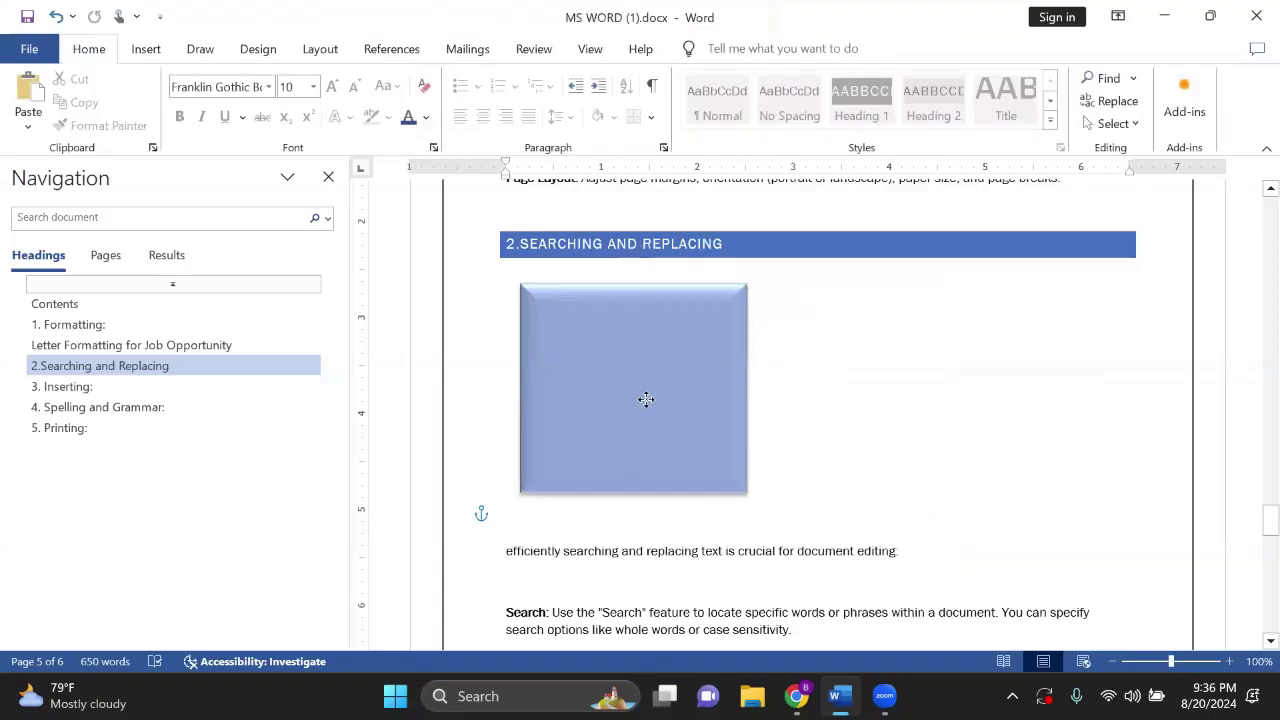
{"action": "left_click", "coordinate": [660, 470]}
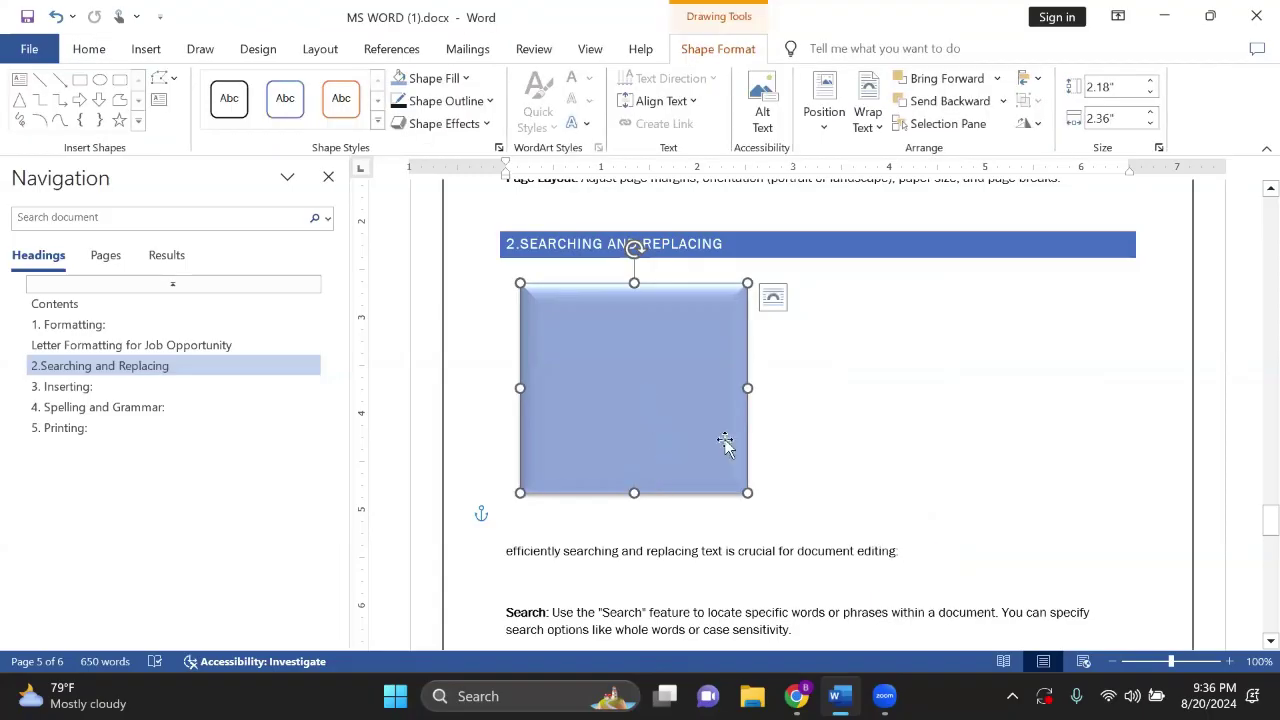
{"action": "left_click_drag", "start_coordinate": [690, 460], "coordinate": [657, 409]}
Step: Try Behind Text wrapping on the rectangle, switch it to In Front of Text, and move it over the middle of the paragraphs
{"action": "left_click", "coordinate": [790, 331]}
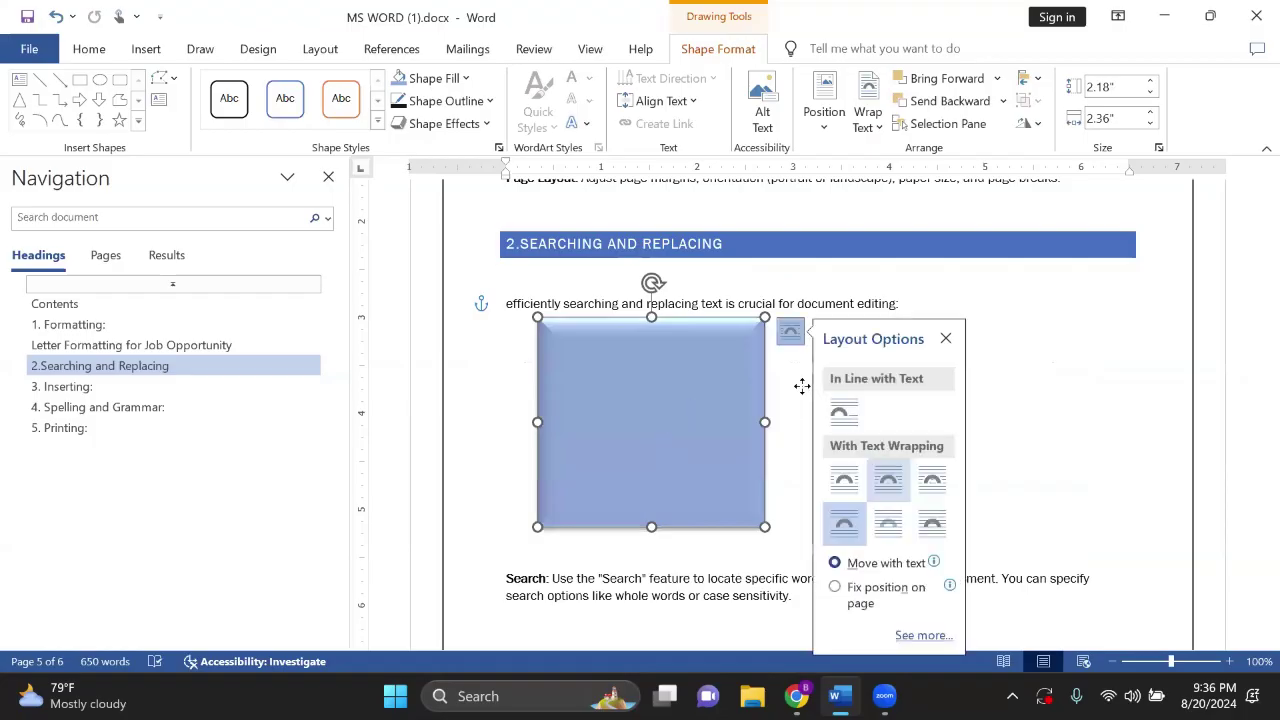
{"action": "left_click", "coordinate": [888, 522]}
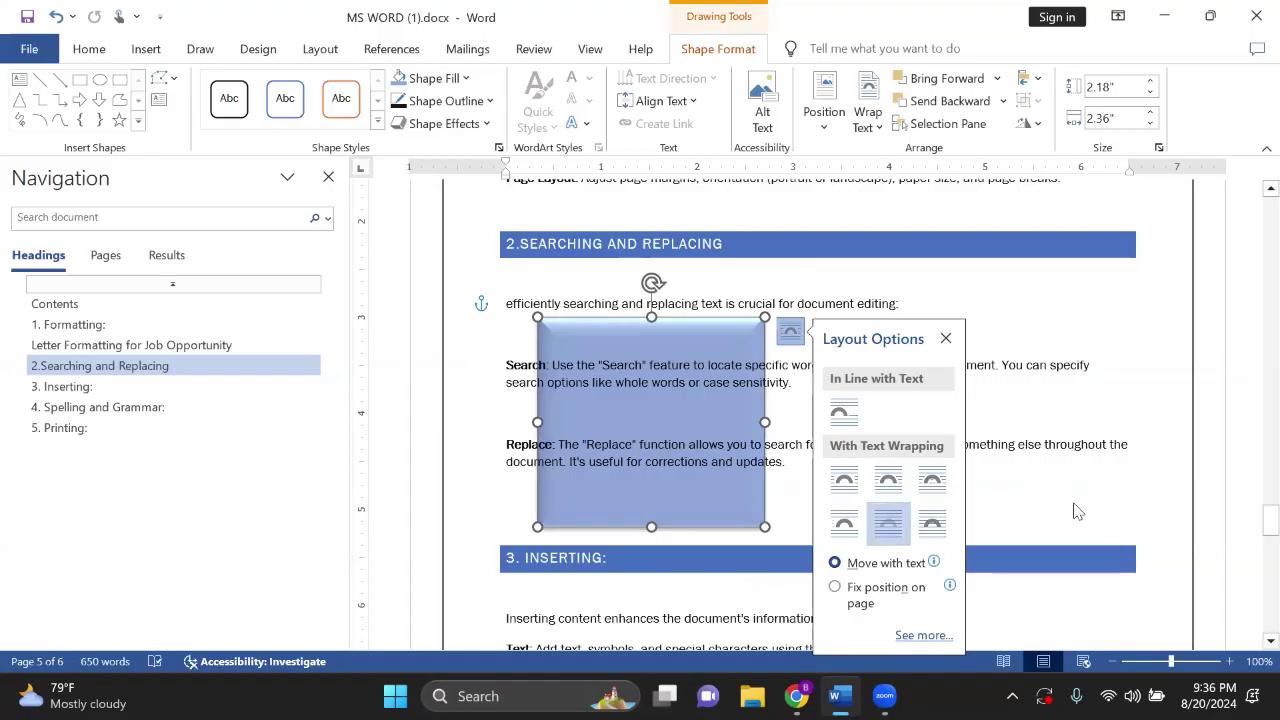
{"action": "left_click", "coordinate": [1078, 517]}
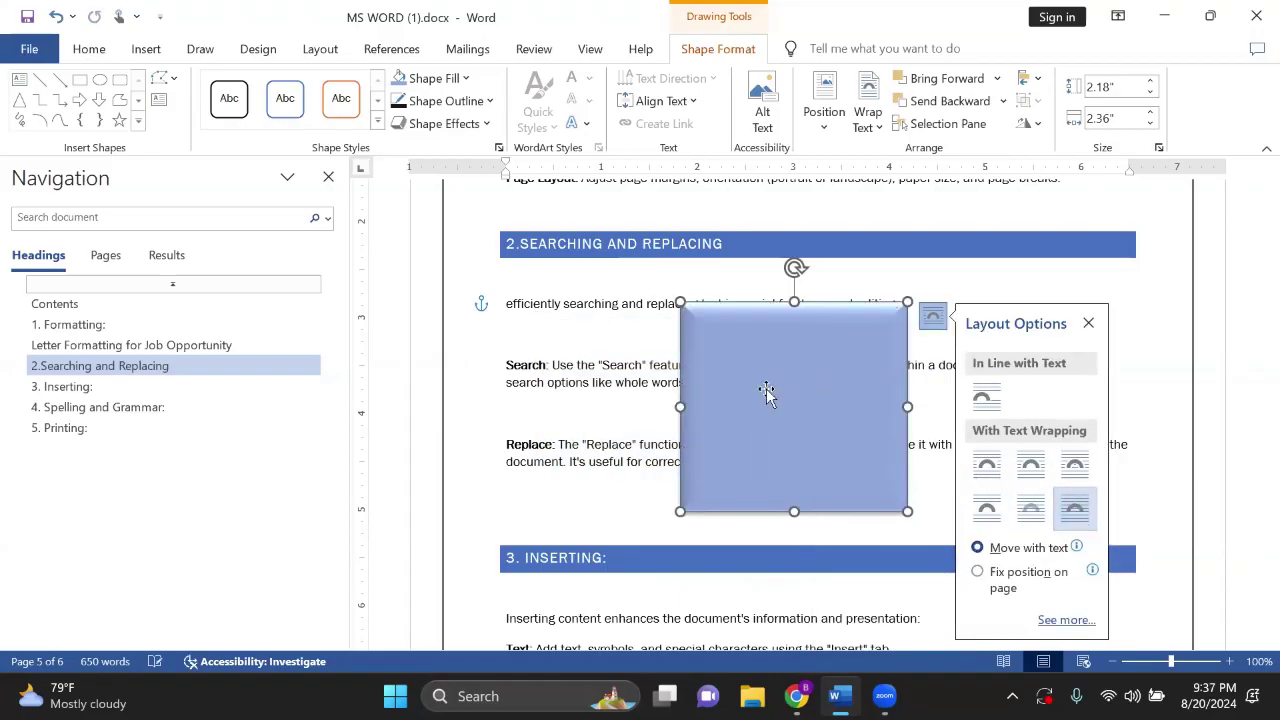
Step: Move the rectangle over the right side of the Searching and Replacing paragraphs and add the text "TYPING.." inside it
{"action": "left_click_drag", "start_coordinate": [768, 393], "coordinate": [948, 406]}
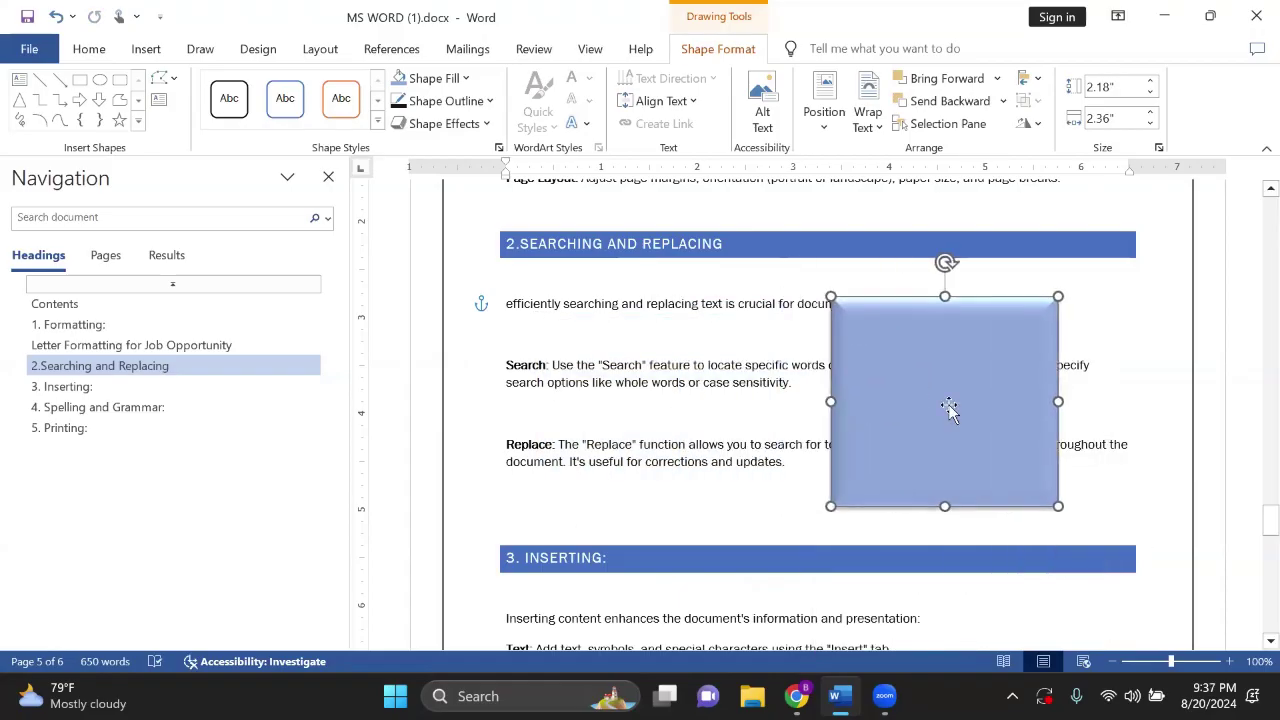
{"action": "left_click_drag", "start_coordinate": [918, 358], "coordinate": [945, 353]}
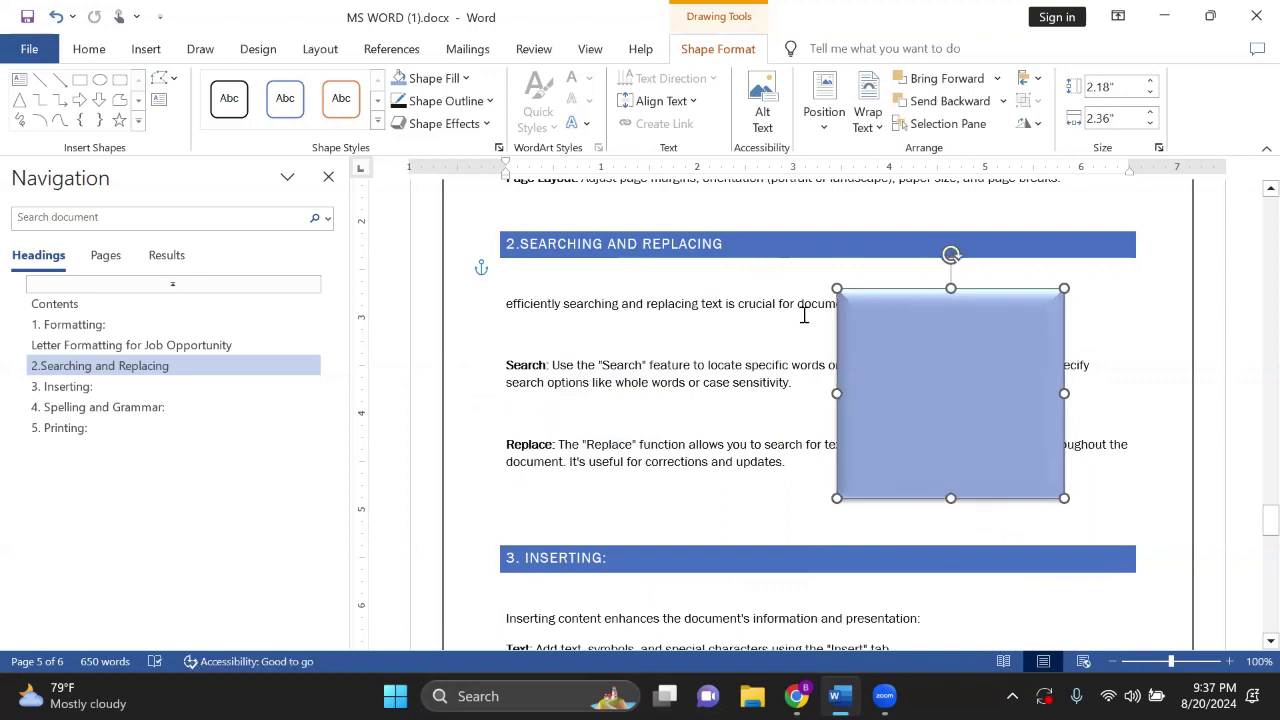
{"action": "mouse_move", "coordinate": [938, 373]}
{"action": "left_mouse_down"}
{"action": "mouse_move", "coordinate": [957, 365]}
{"action": "mouse_move", "coordinate": [960, 381]}
{"action": "left_mouse_up"}
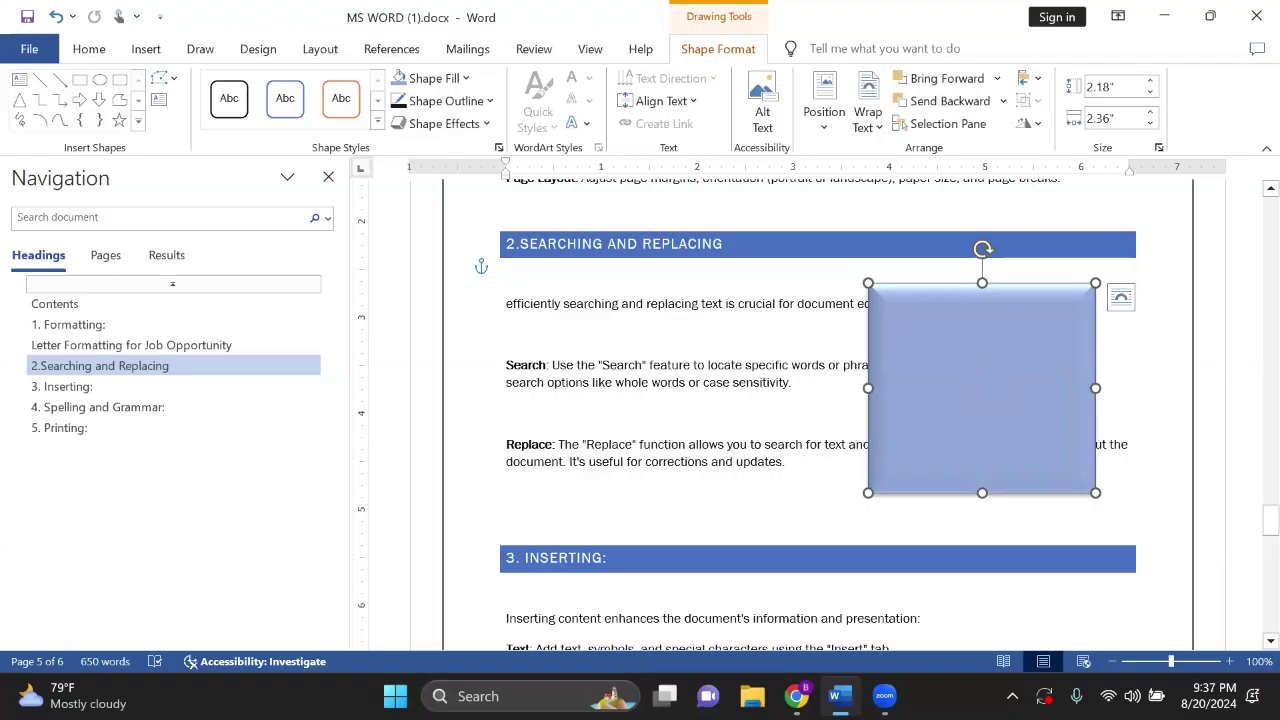
{"action": "type", "text": "TYPI"}
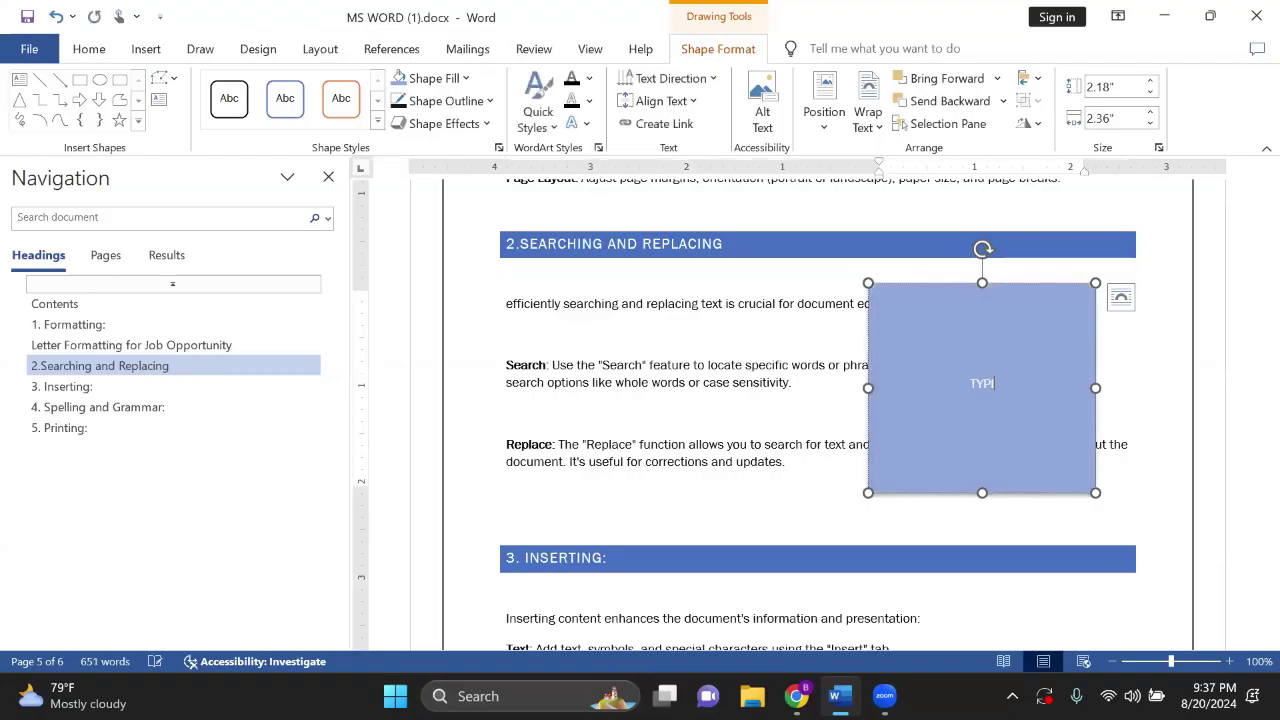
{"action": "type", "text": "NG.."}
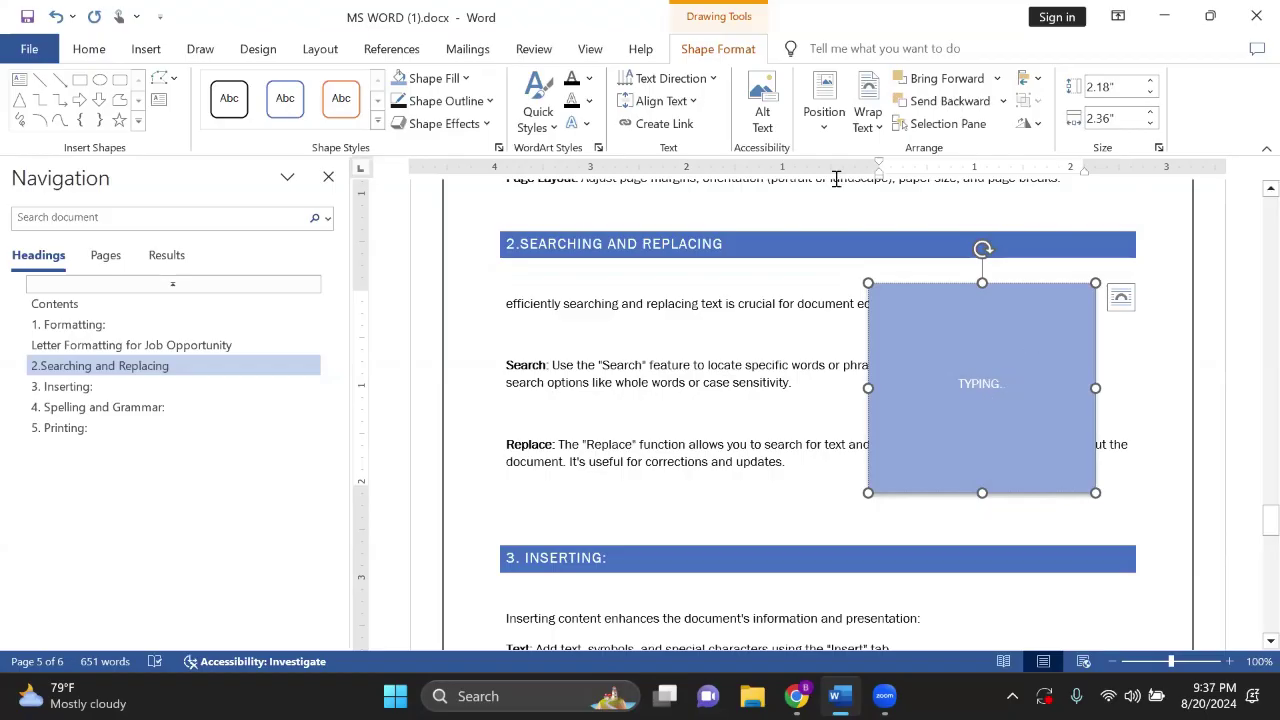
Step: Select the text inside the rectangle and set its text fill to dark blue
{"action": "left_click", "coordinate": [590, 79]}
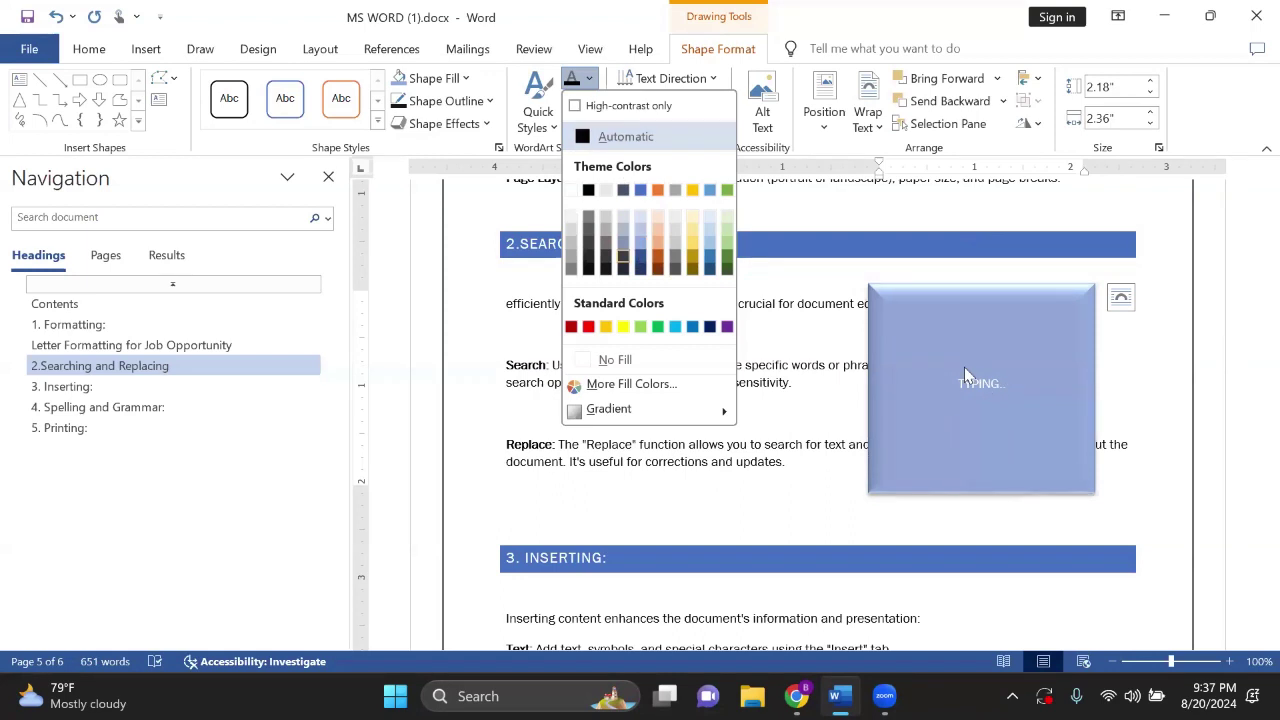
{"action": "key", "text": "Right"}
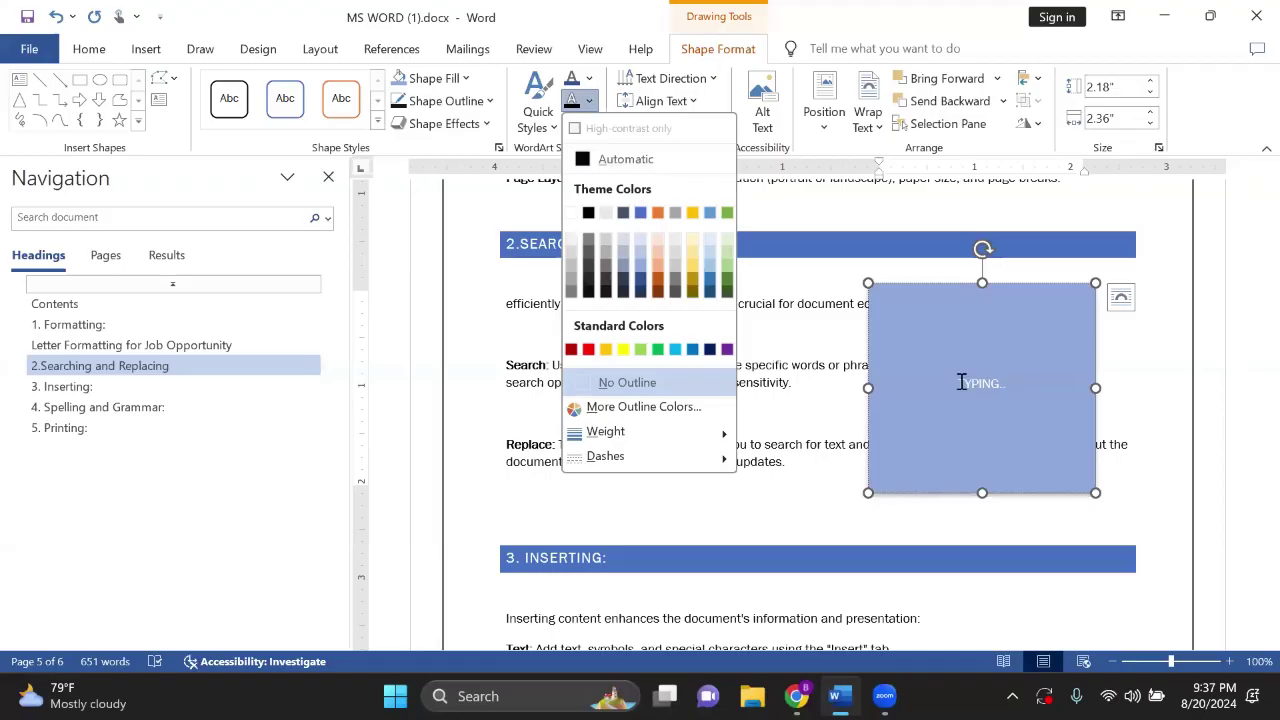
{"action": "left_click", "coordinate": [1003, 380]}
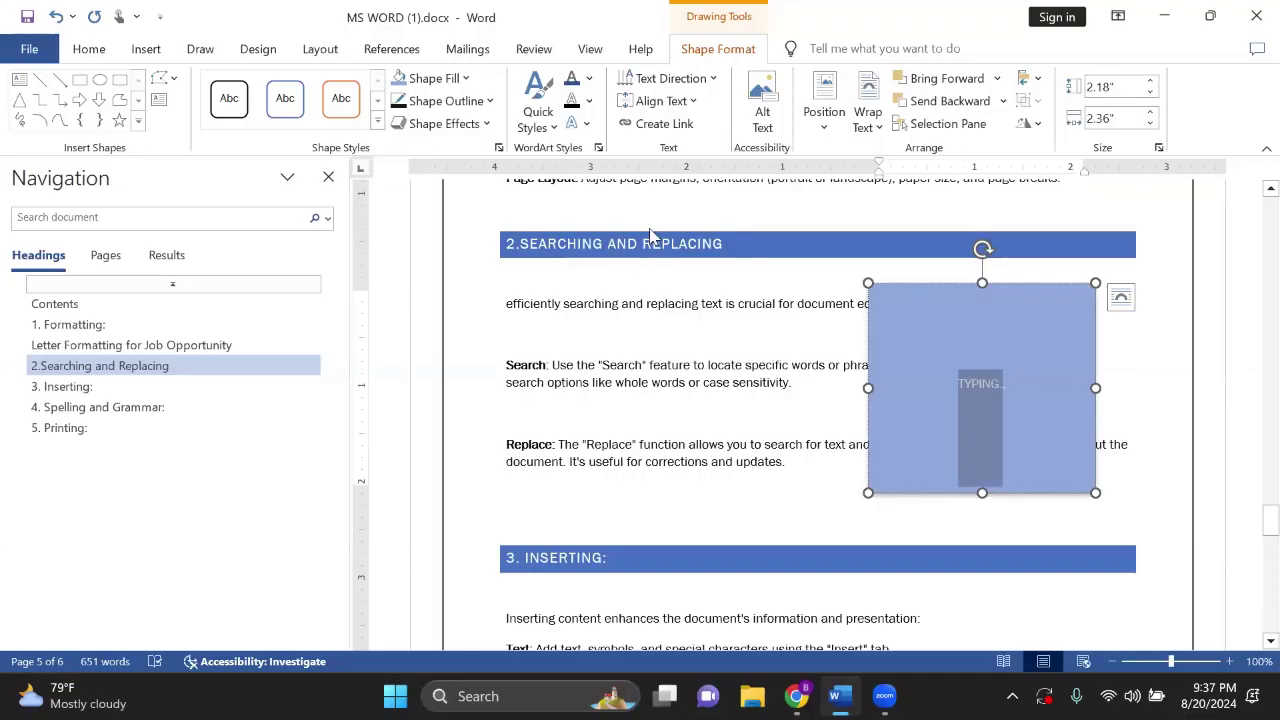
{"action": "key", "text": "Left"}
{"action": "key", "text": "Down"}
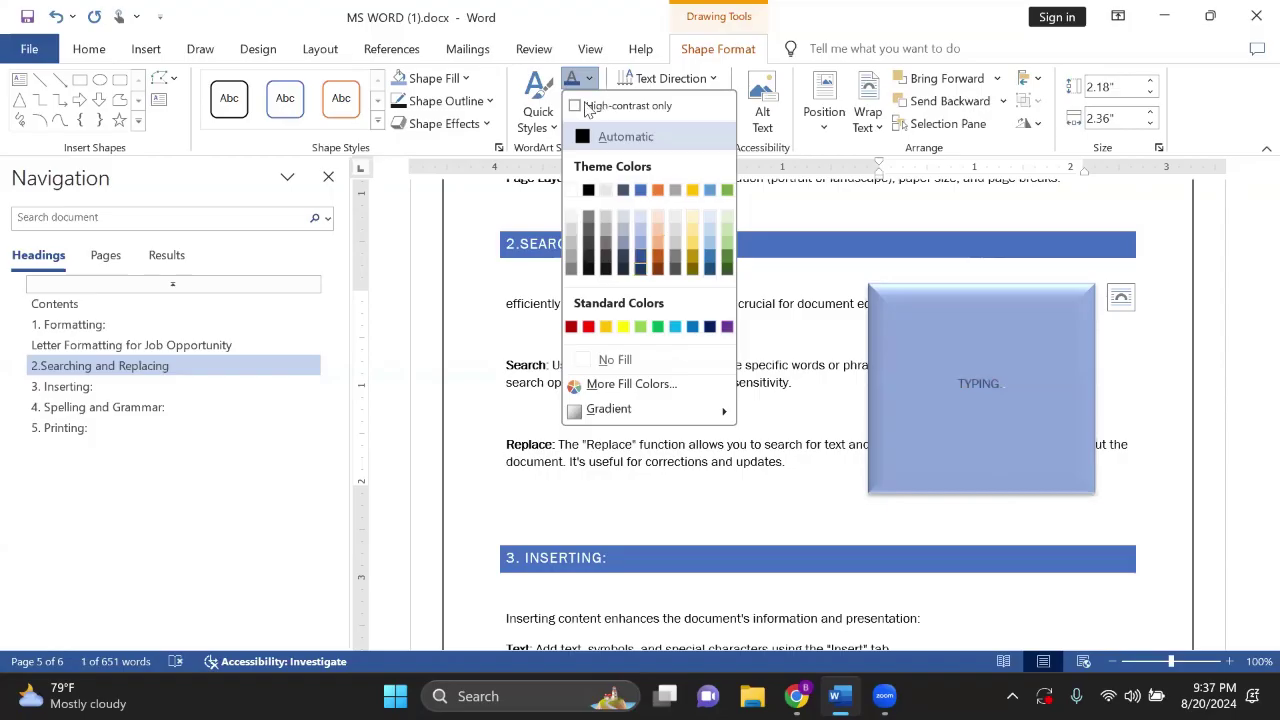
{"action": "key", "text": "Escape"}
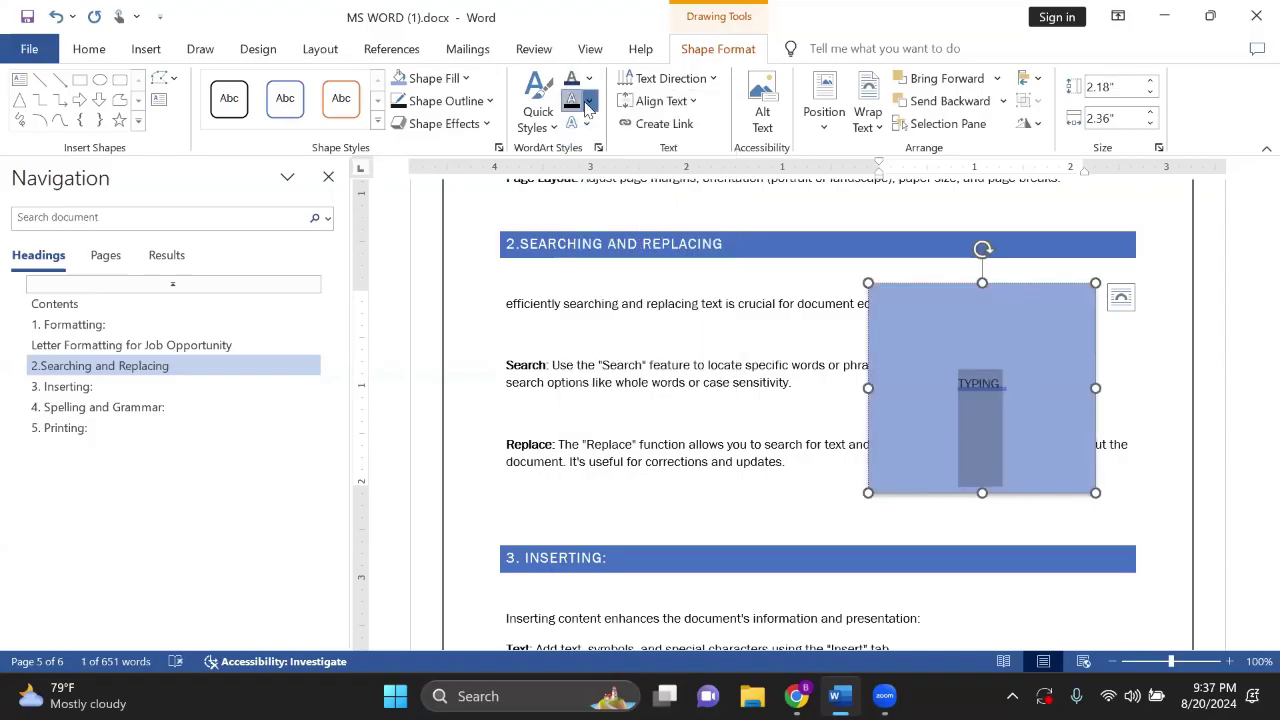
Step: Browse the text outline and text effect options and apply the gold WordArt quick style to the rectangle's text
{"action": "left_click", "coordinate": [588, 102]}
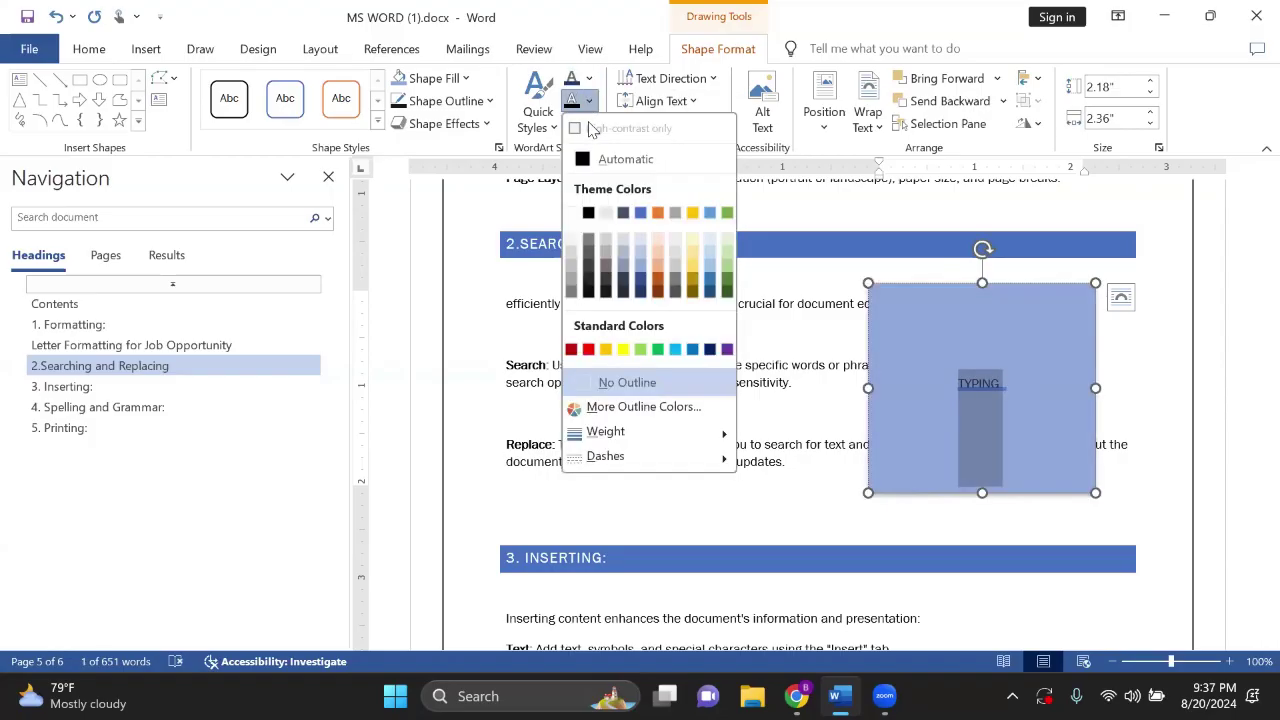
{"action": "key", "text": "Escape"}
{"action": "left_click", "coordinate": [582, 123]}
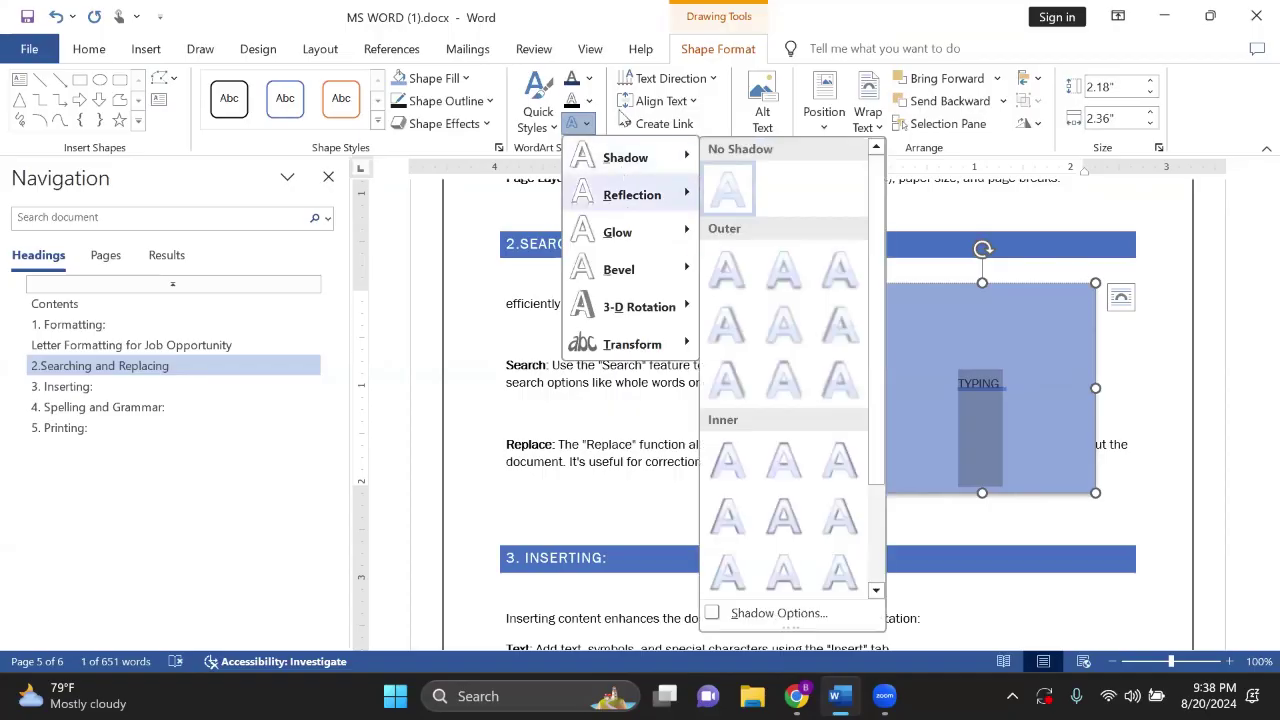
{"action": "left_click", "coordinate": [543, 128]}
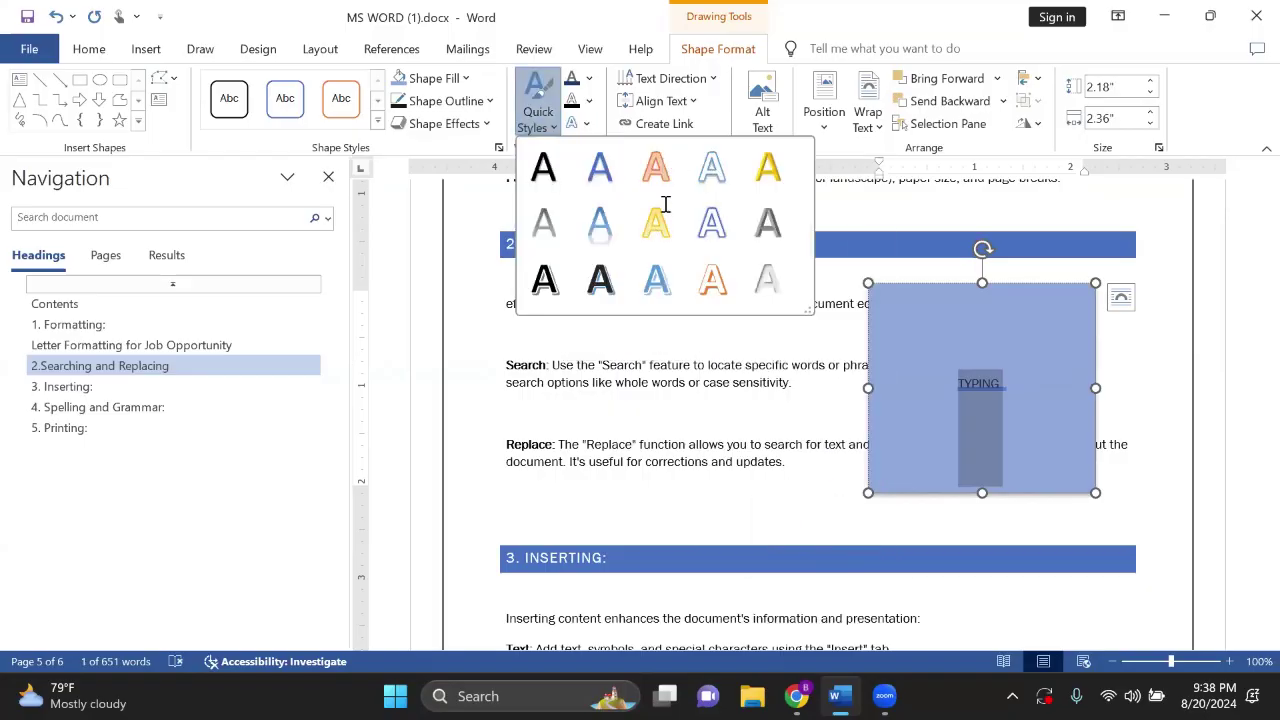
Step: Try rotating the rectangle's text by 90° and set its direction back to horizontal
{"action": "left_click", "coordinate": [712, 79]}
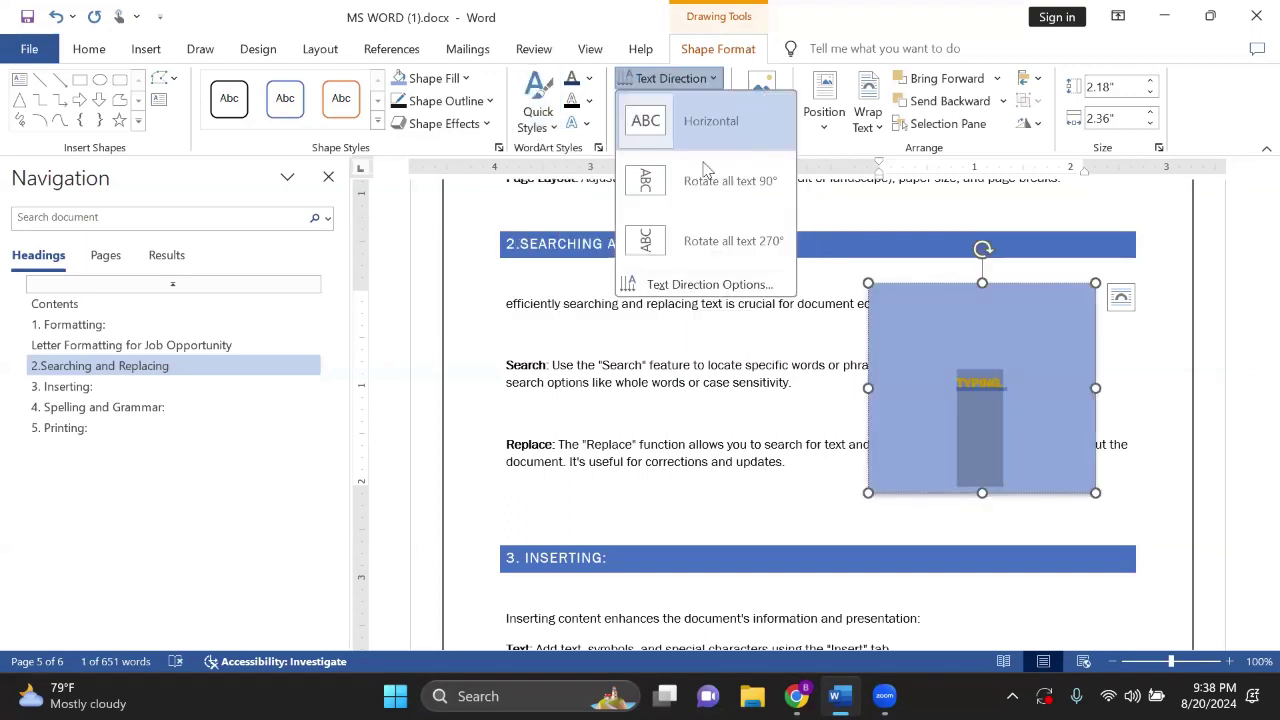
{"action": "left_click", "coordinate": [703, 80]}
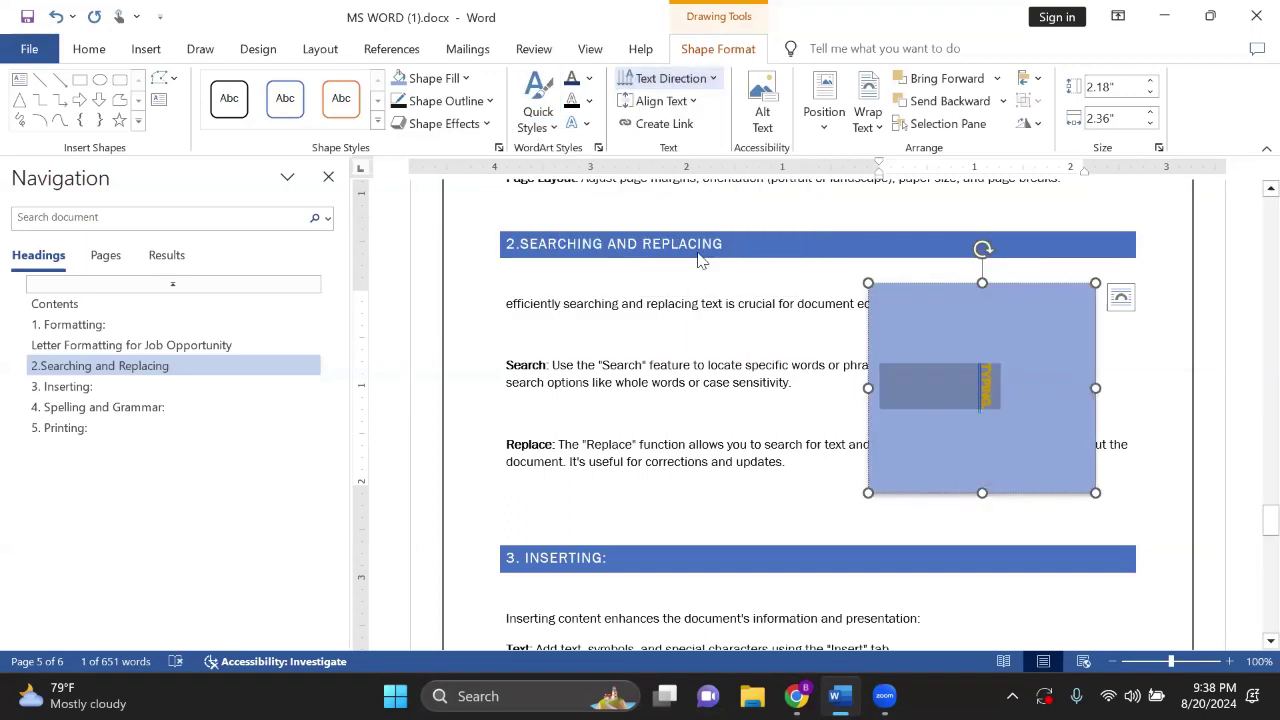
{"action": "left_click", "coordinate": [703, 80]}
{"action": "left_click", "coordinate": [703, 80]}
{"action": "left_click", "coordinate": [703, 80]}
{"action": "left_click", "coordinate": [703, 118]}
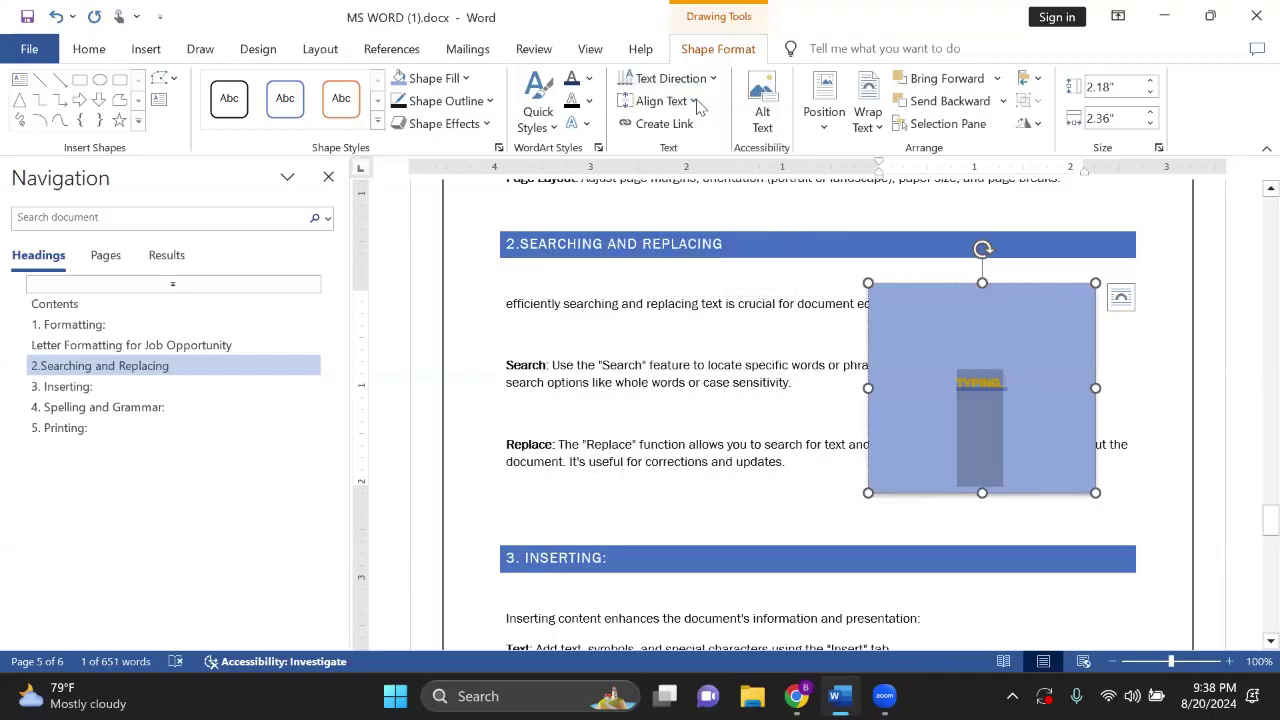
Step: Try the middle and bottom vertical alignments for the rectangle's text and leave it aligned to the top
{"action": "left_click", "coordinate": [695, 103]}
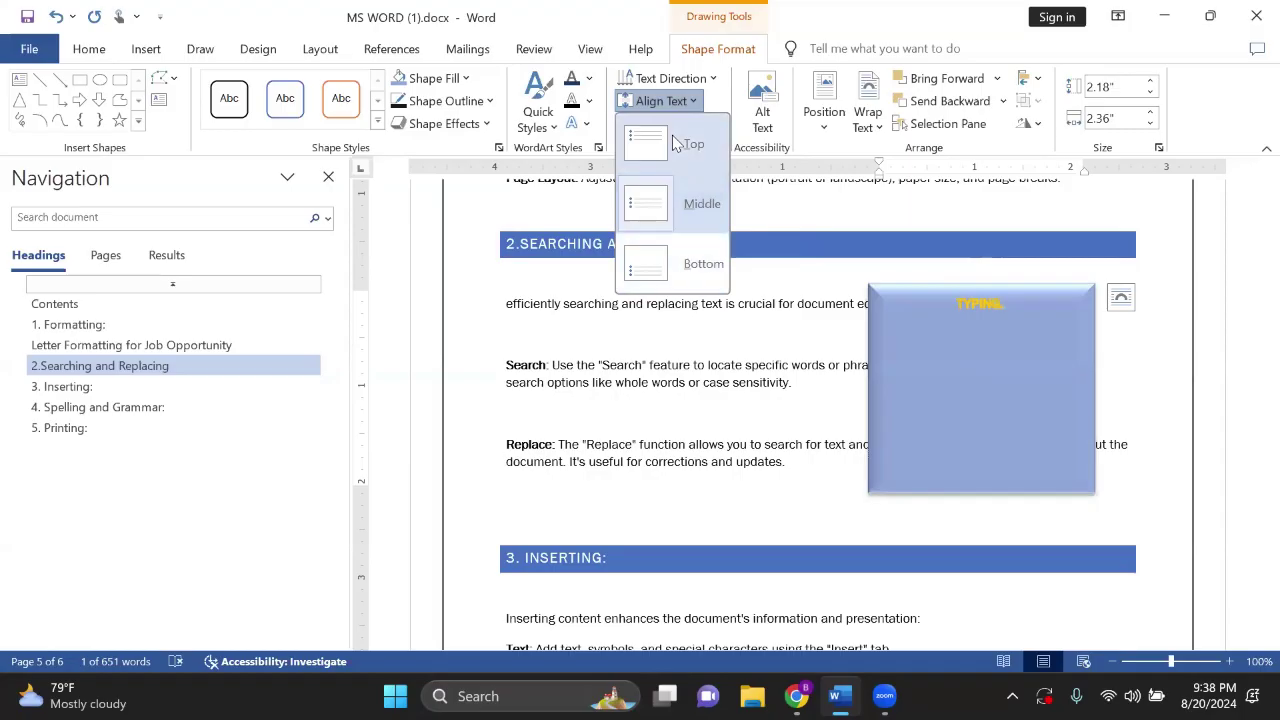
{"action": "left_click", "coordinate": [672, 138]}
{"action": "left_click", "coordinate": [665, 101]}
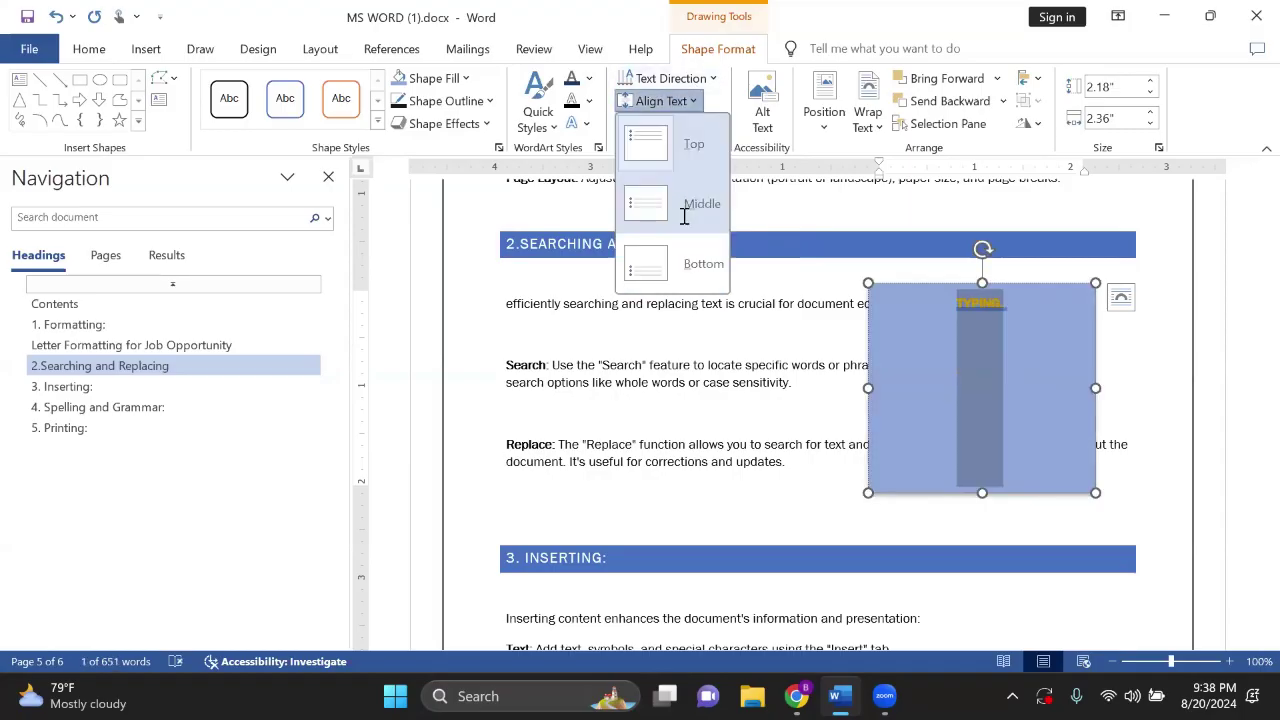
{"action": "left_click", "coordinate": [700, 203]}
{"action": "left_click", "coordinate": [665, 101]}
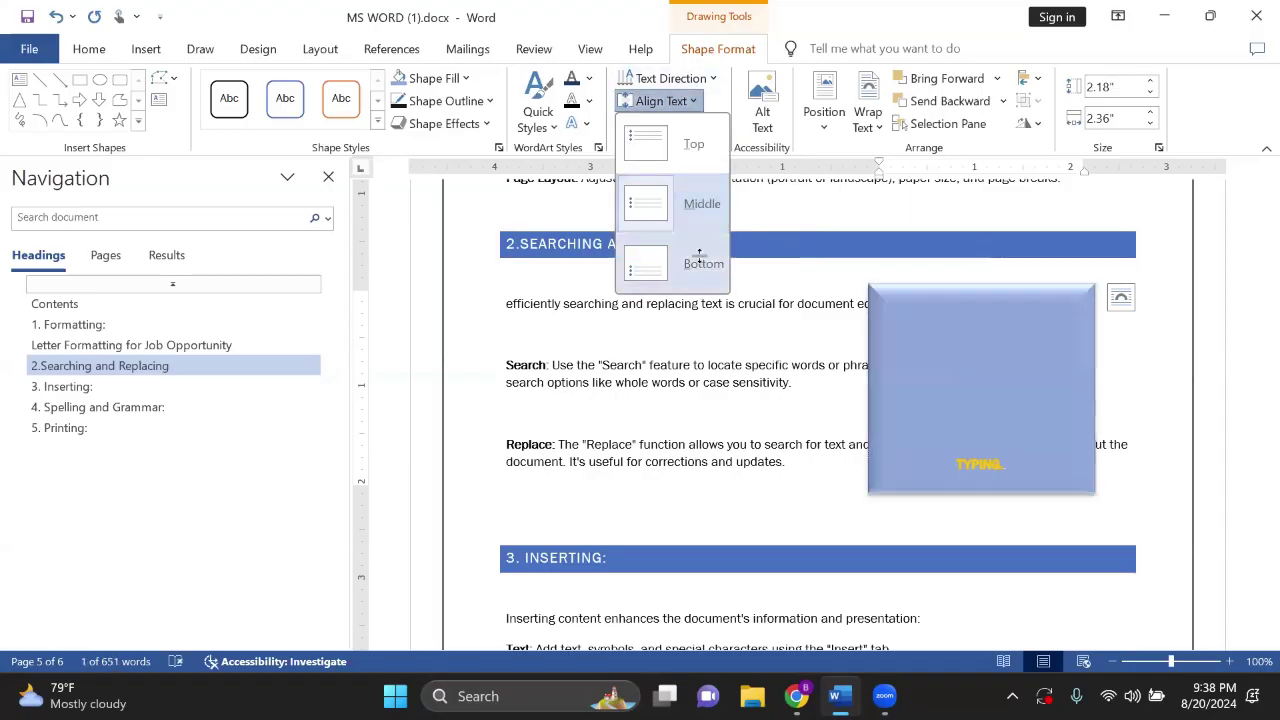
{"action": "left_click", "coordinate": [703, 263]}
{"action": "left_click", "coordinate": [665, 101]}
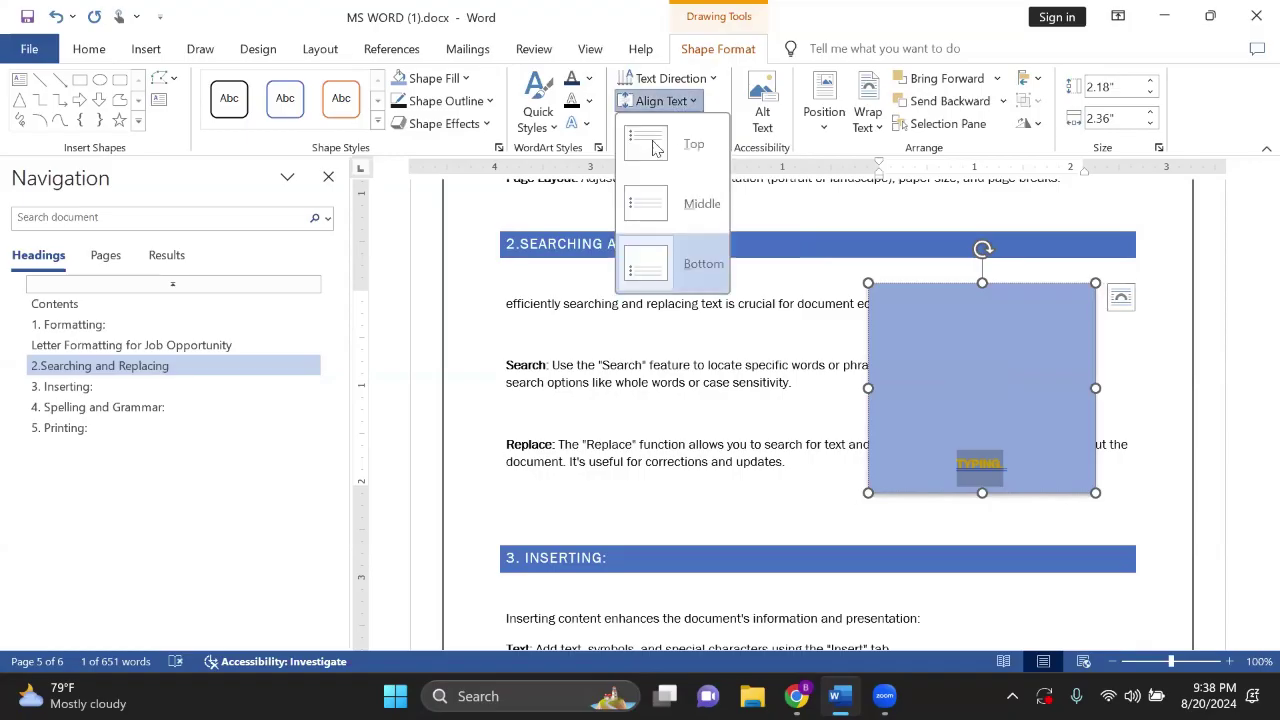
{"action": "left_click", "coordinate": [672, 140]}
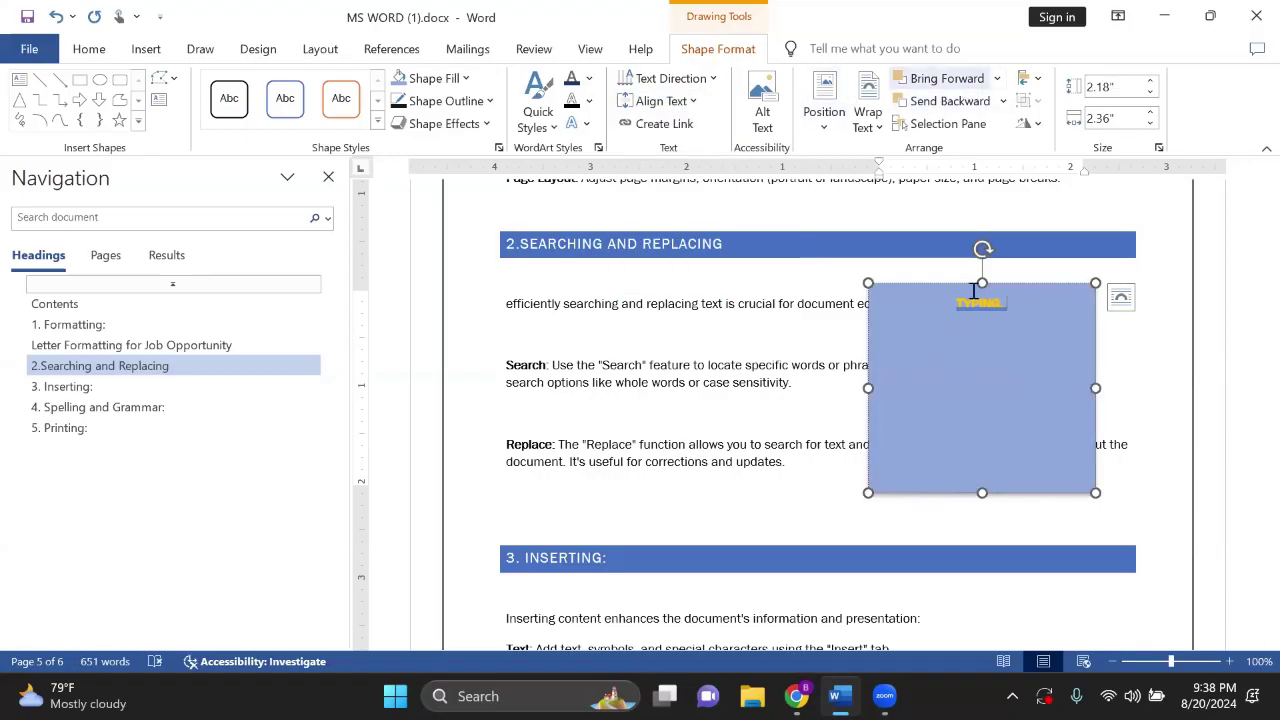
Step: Send the rectangle backward and delete the text inside it
{"action": "double_click", "coordinate": [938, 458]}
{"action": "left_click", "coordinate": [950, 101]}
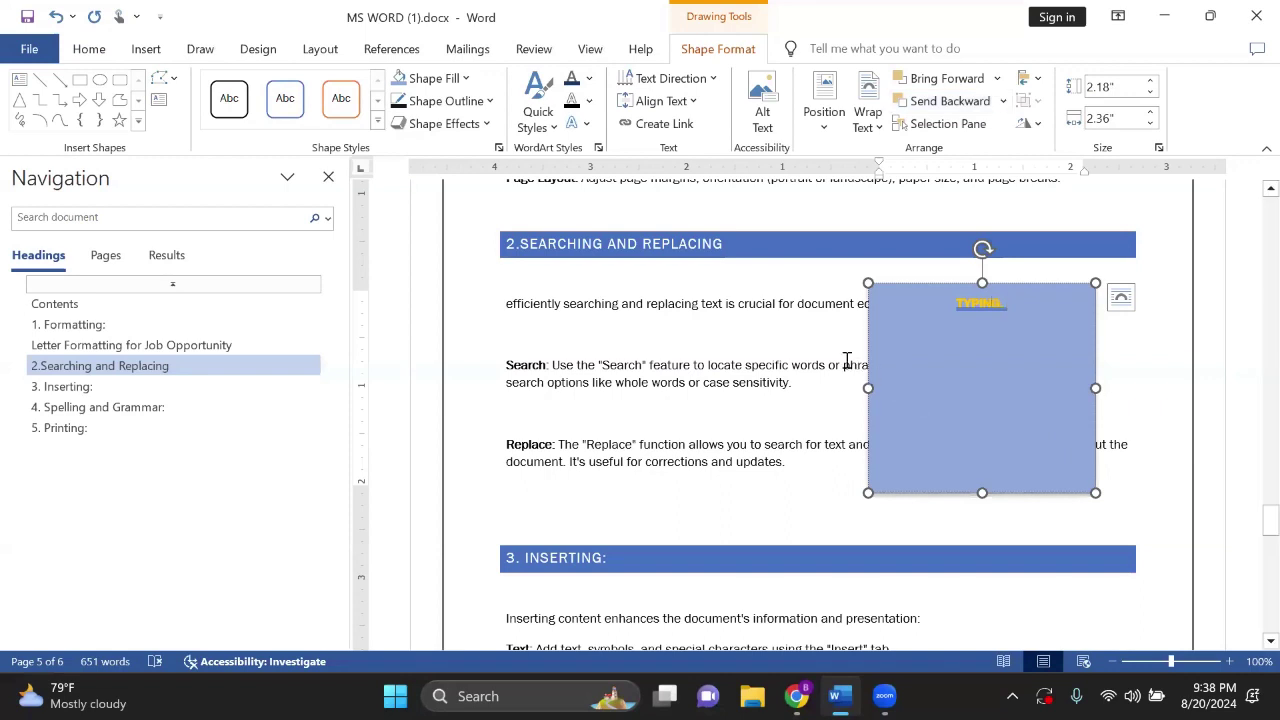
{"action": "double_click", "coordinate": [906, 351]}
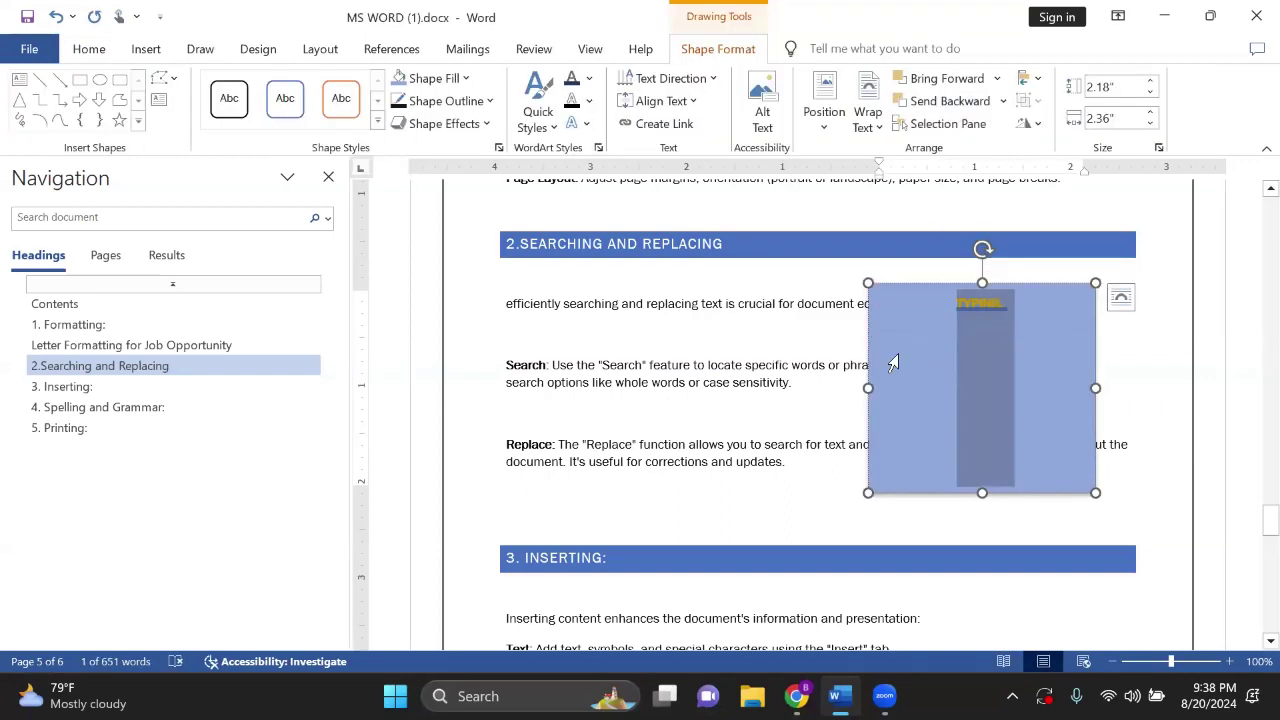
{"action": "key", "text": "Delete"}
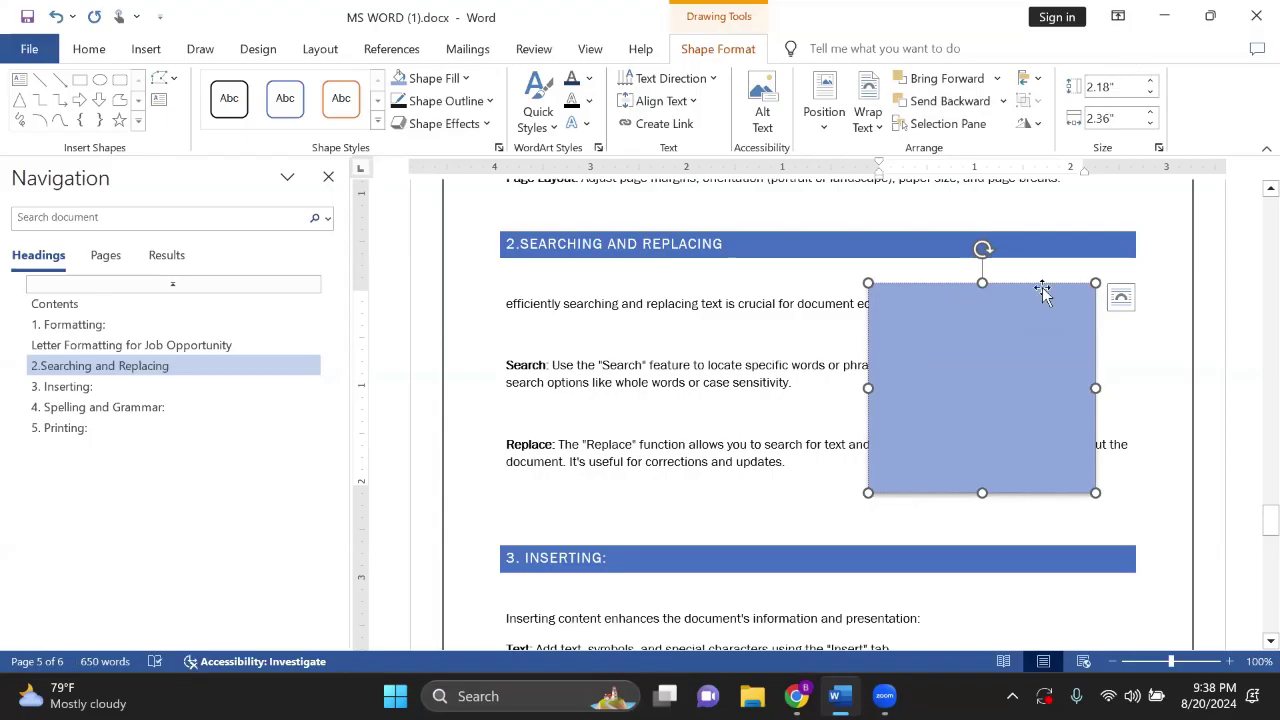
Step: Set the rectangle's height to 2.4" and its width to 2.2"
{"action": "left_click", "coordinate": [1152, 85]}
{"action": "left_click", "coordinate": [1154, 86]}
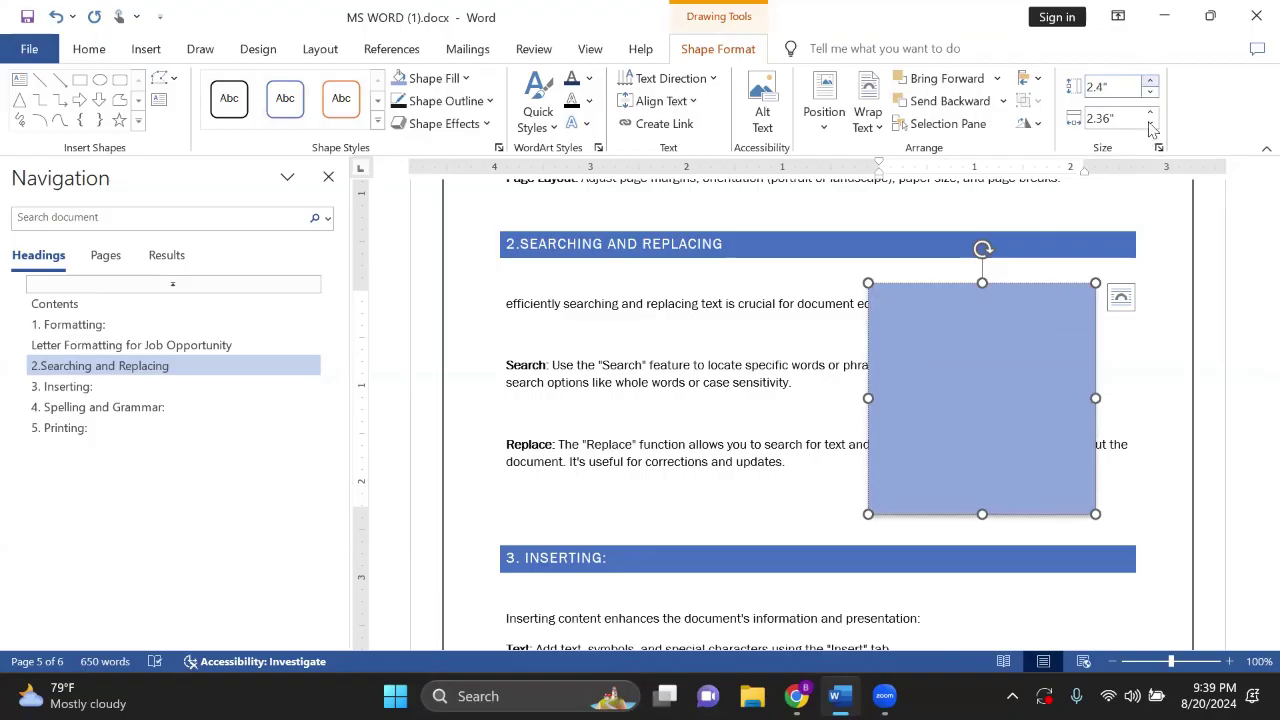
{"action": "left_click", "coordinate": [1150, 126]}
{"action": "left_click", "coordinate": [1150, 126]}
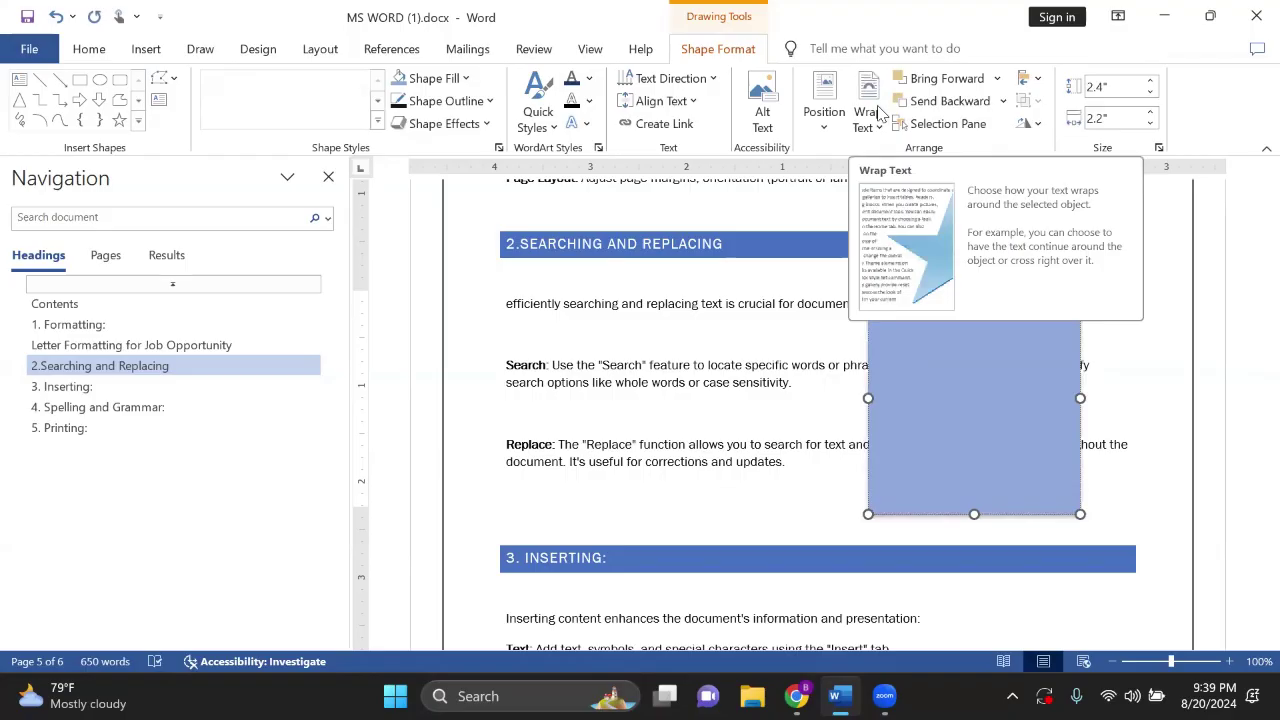
Step: Review the text wrapping choices and position the rectangle in the middle center of the page with text wrapping around it
{"action": "left_click", "coordinate": [867, 114]}
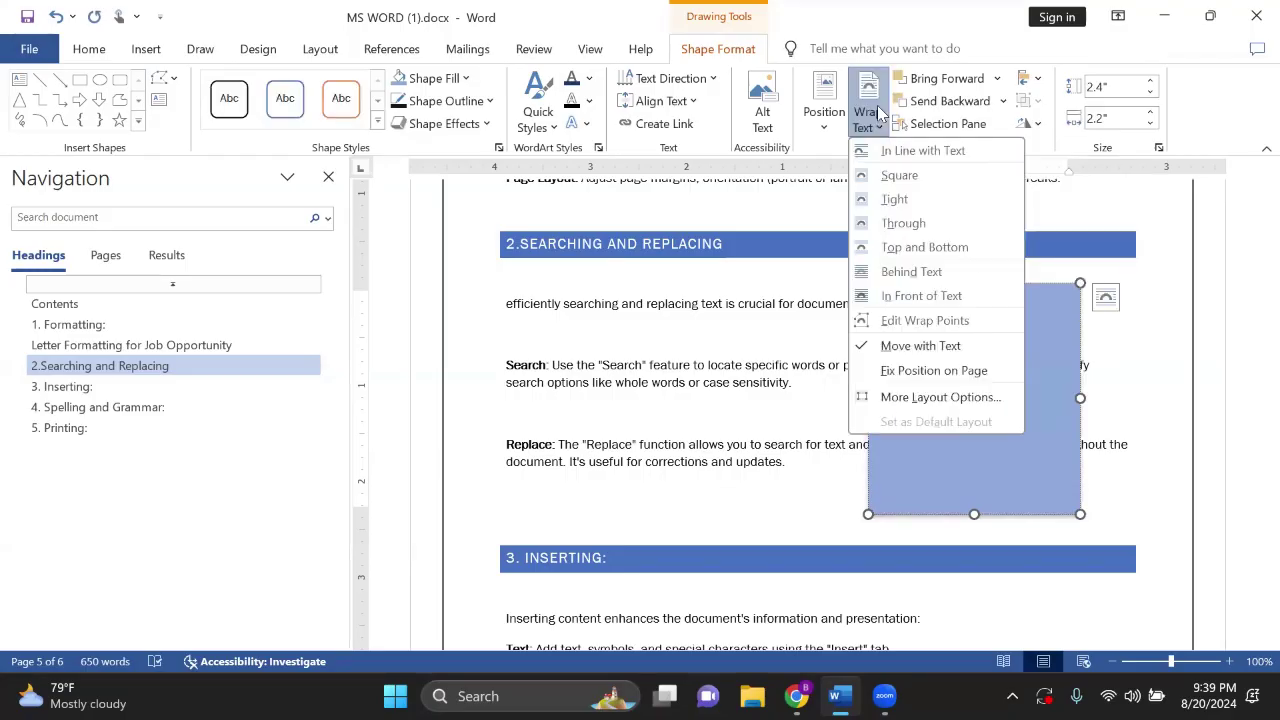
{"action": "left_click", "coordinate": [811, 115]}
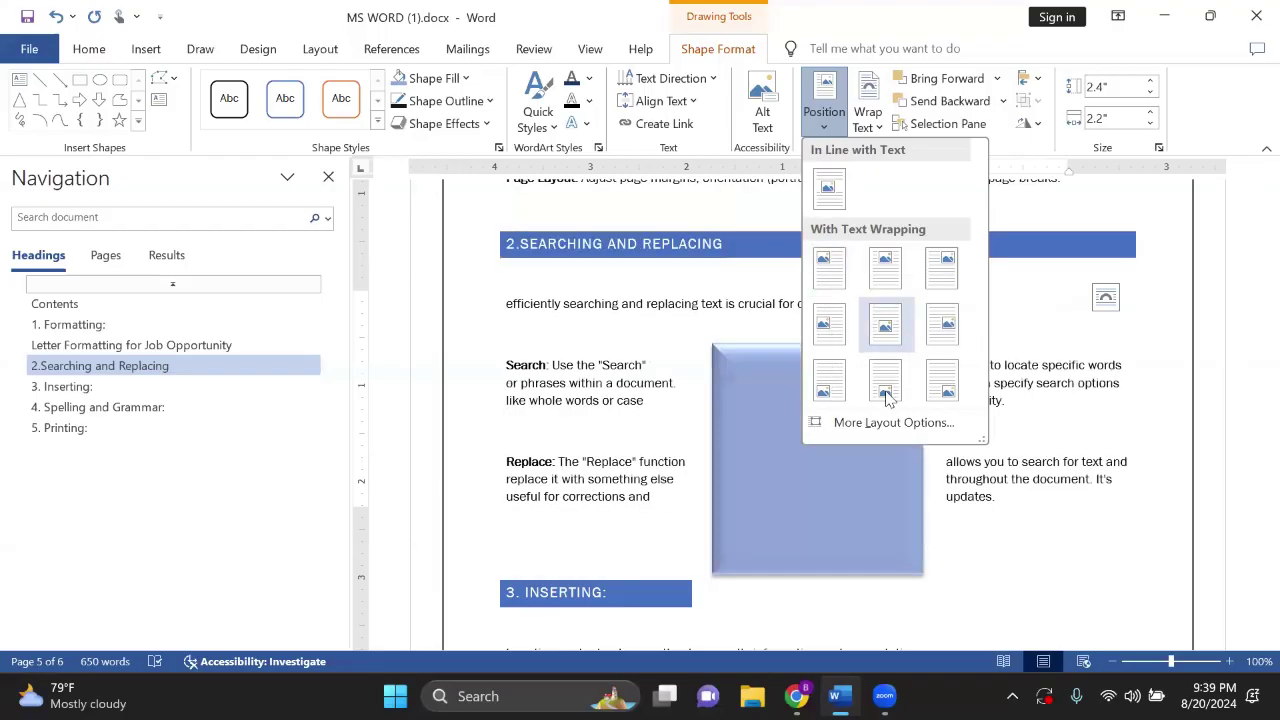
{"action": "left_click", "coordinate": [861, 327]}
{"action": "scroll", "coordinate": [840, 220], "scroll_direction": "down", "scroll_amount": 3}
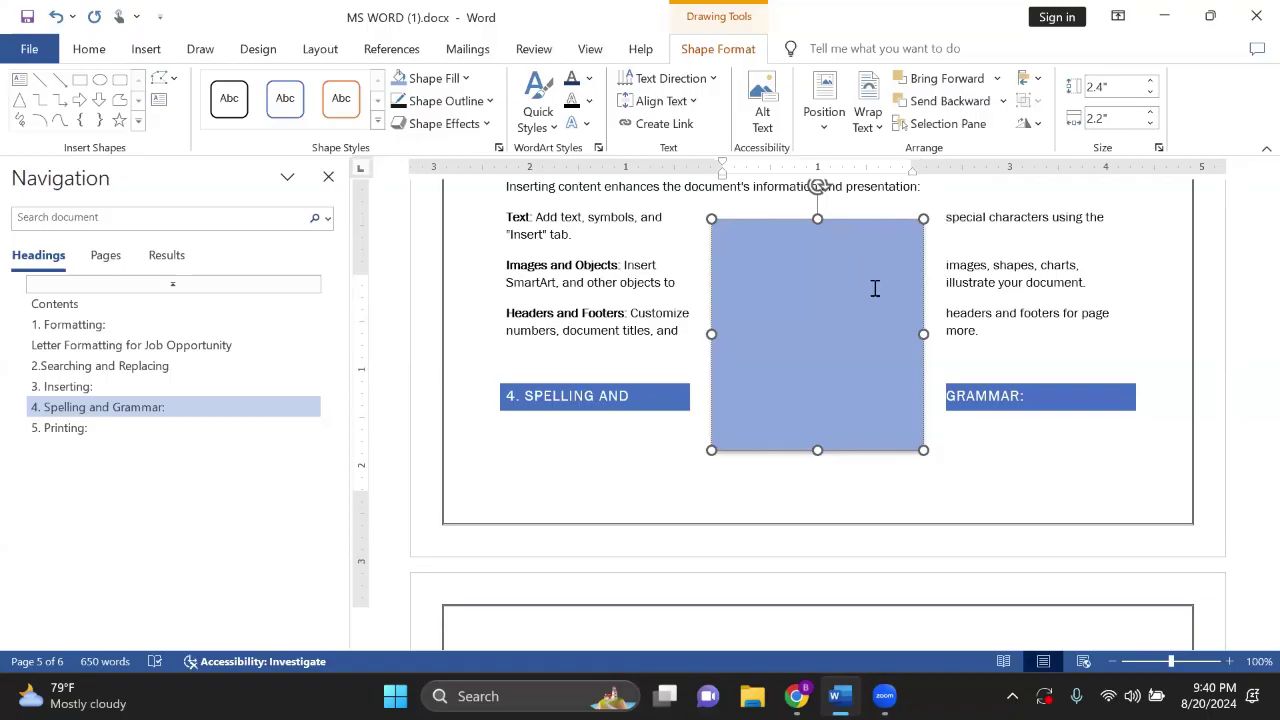
Step: Shrink the rectangle from its upper-left corner to about 2.12" high and 1.89" wide
{"action": "scroll", "coordinate": [874, 286], "scroll_direction": "up", "scroll_amount": 4}
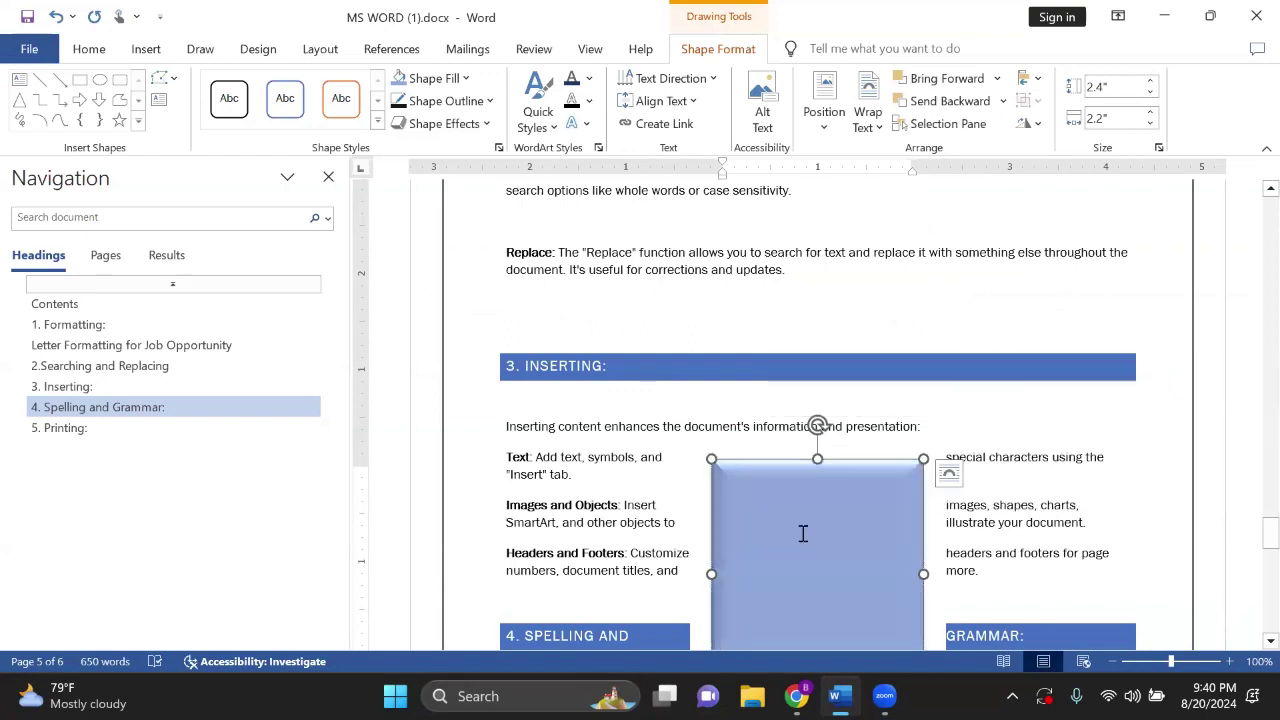
{"action": "key", "text": "ctrl+z"}
{"action": "key", "text": "ctrl+z"}
{"action": "key", "text": "ctrl+z"}
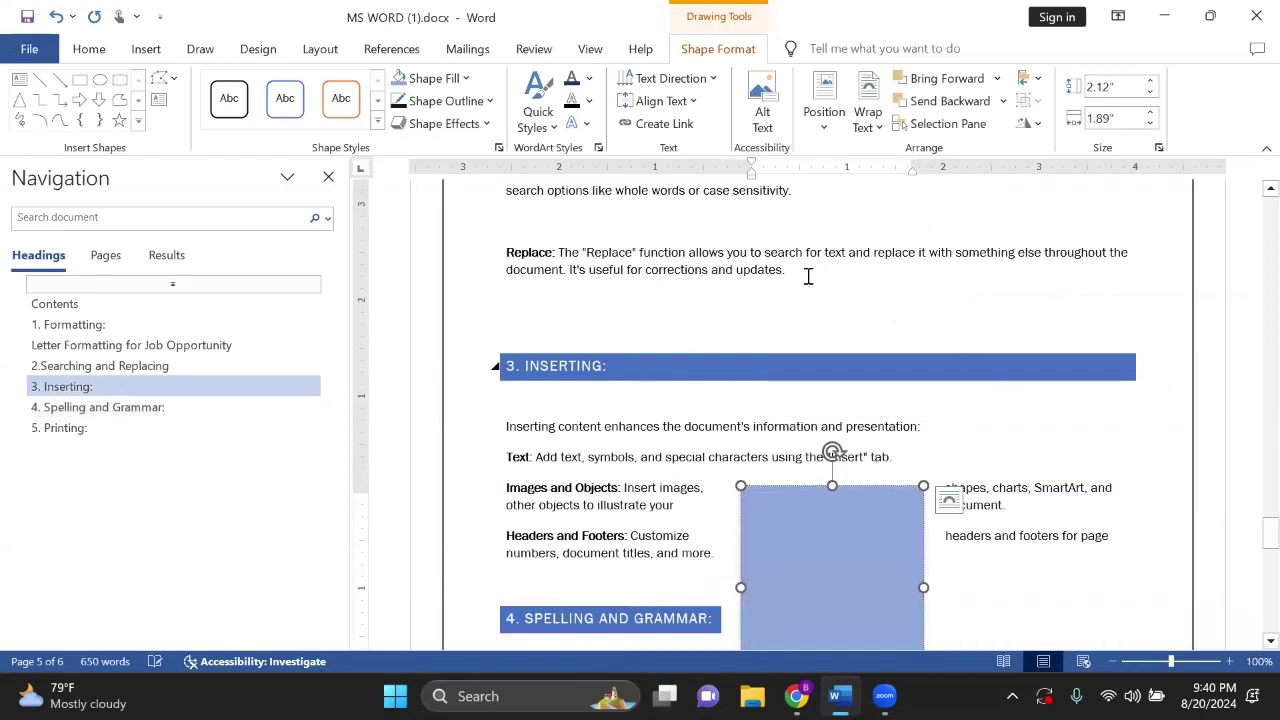
{"action": "key", "text": "ctrl+y"}
Step: Add a blank line after the Replace paragraph and insert a picture from the Downloads folder there
{"action": "left_click", "coordinate": [808, 277]}
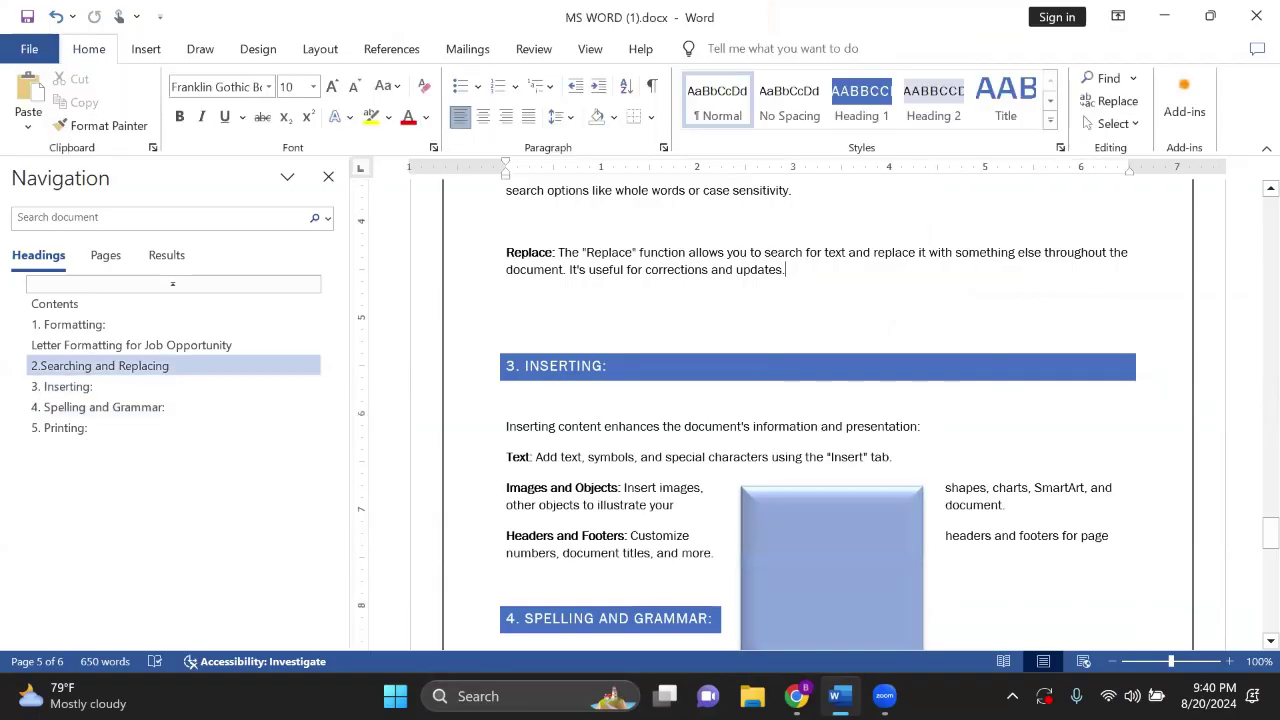
{"action": "key", "text": "Return"}
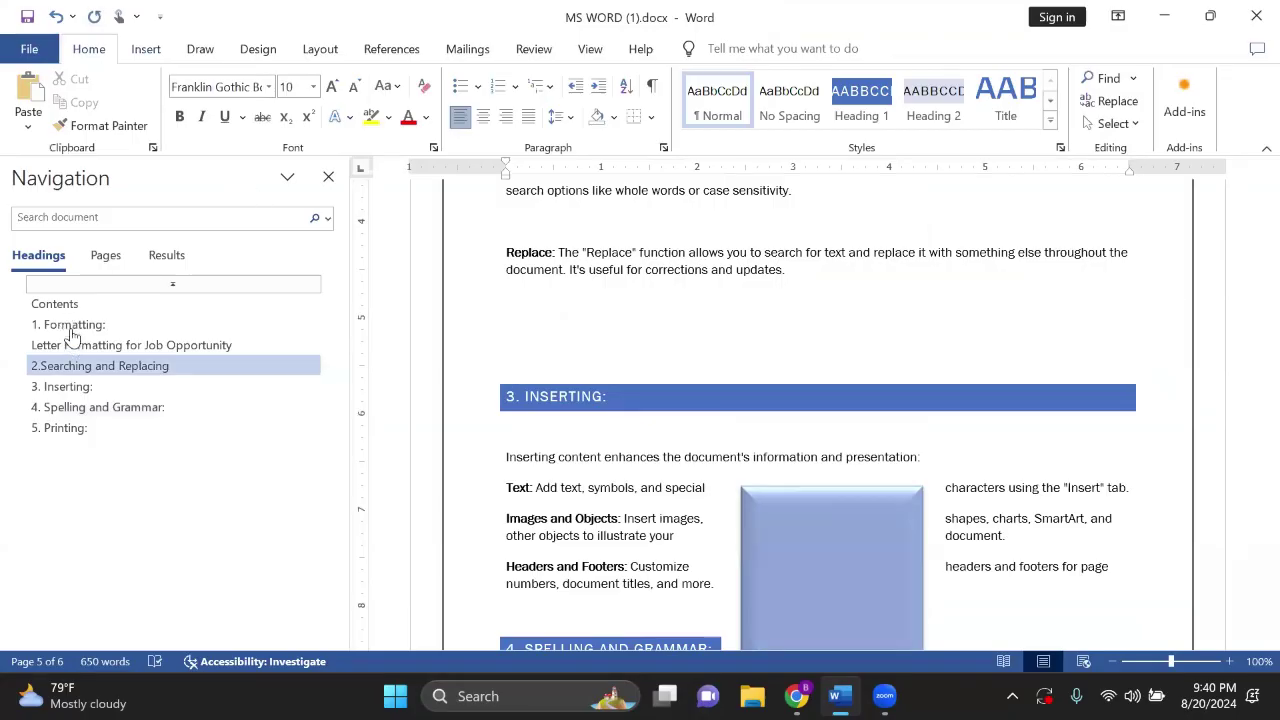
{"action": "key", "text": "alt+n"}
{"action": "key", "text": "p"}
{"action": "key", "text": "d"}
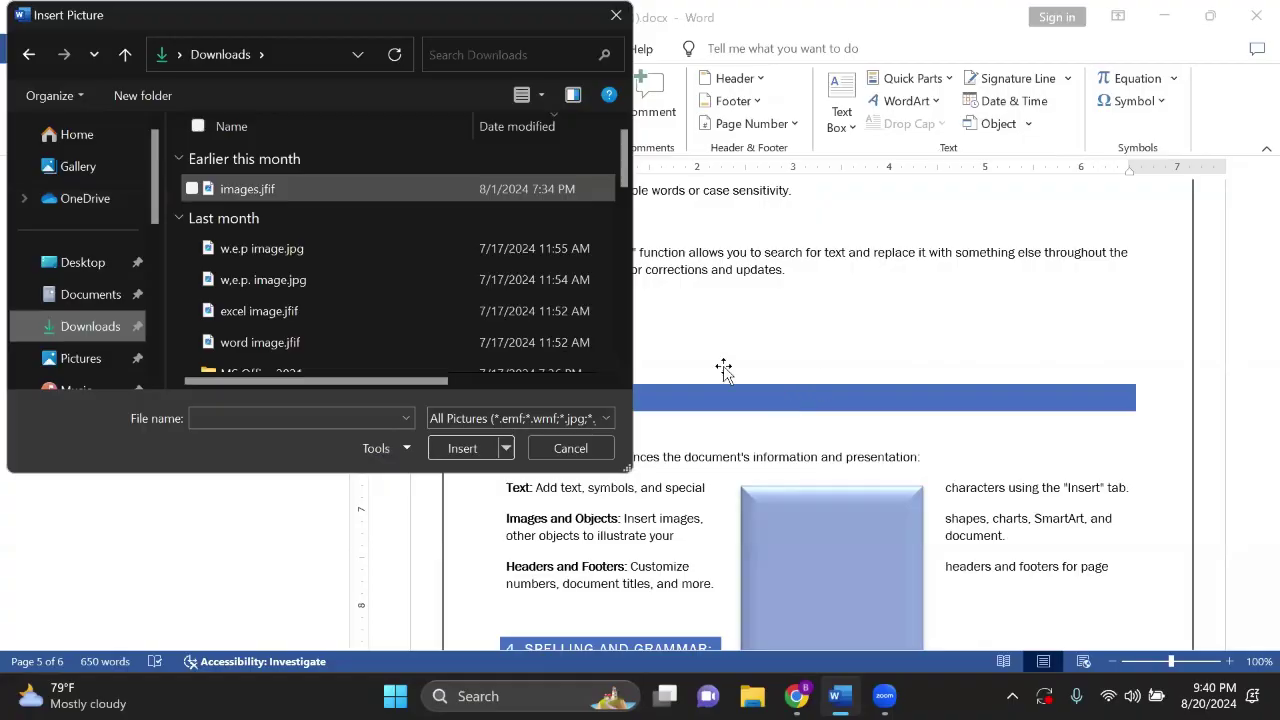
{"action": "key", "text": "Escape"}
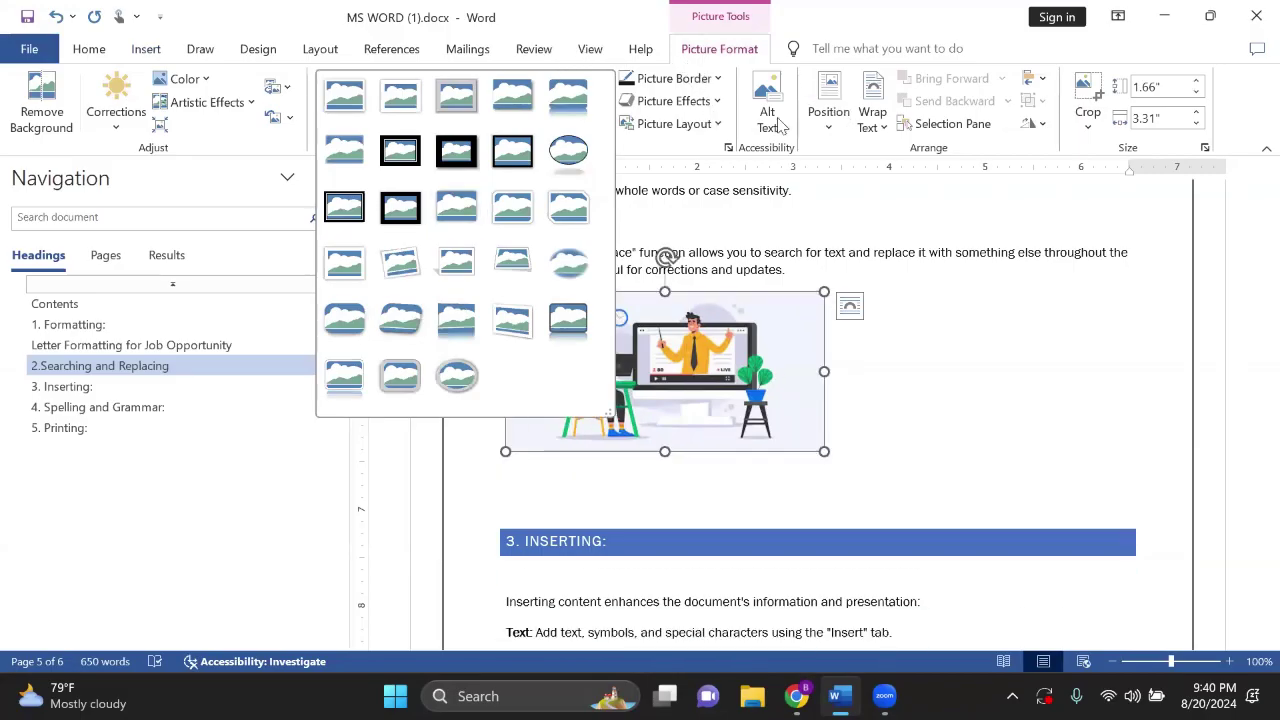
Step: Dismiss the picture style choices and delete the picture below the Replace paragraph
{"action": "left_click", "coordinate": [668, 310]}
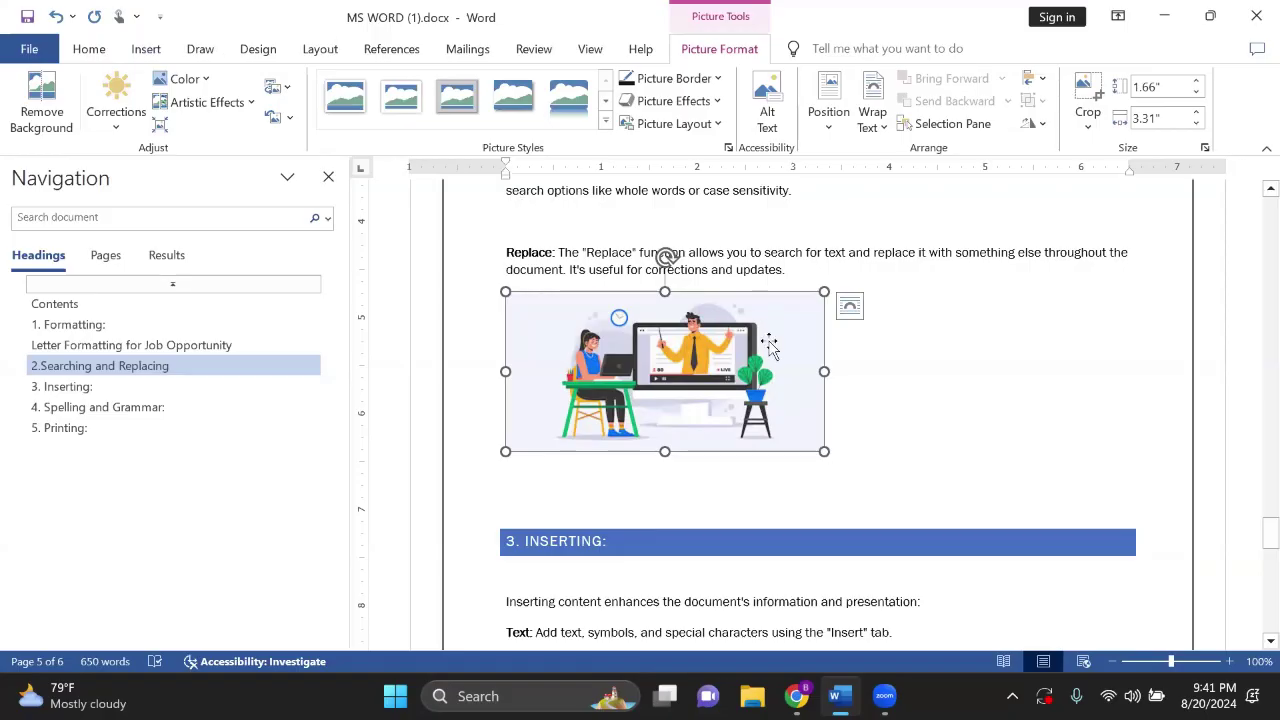
{"action": "key", "text": "Delete"}
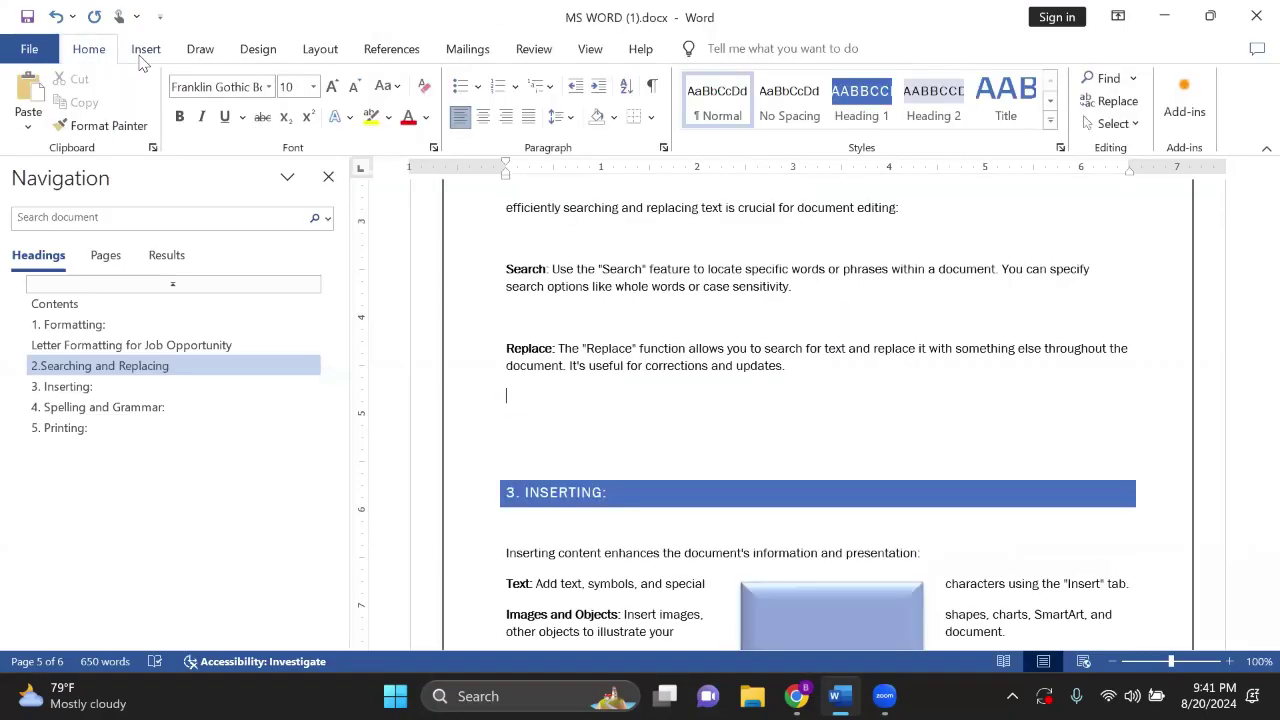
Step: Review the built-in cover page designs and replace the document's cover page with the Grid design
{"action": "left_click", "coordinate": [143, 55]}
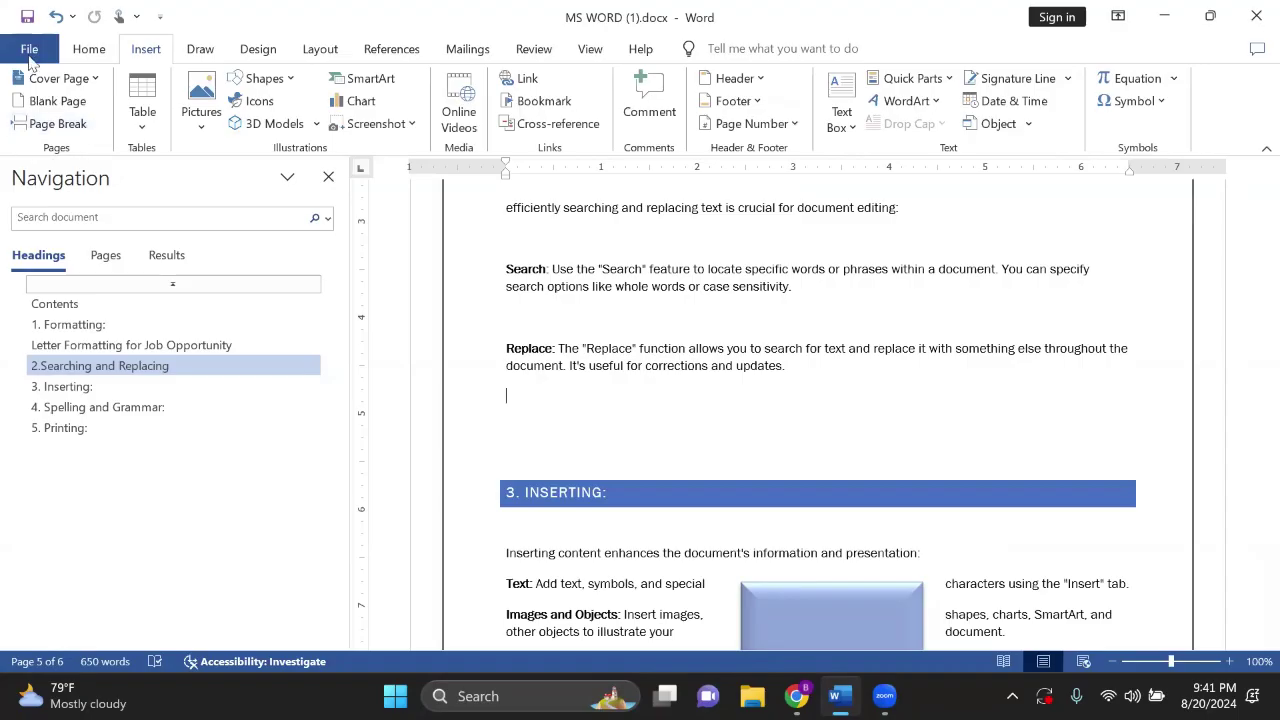
{"action": "left_click", "coordinate": [80, 80]}
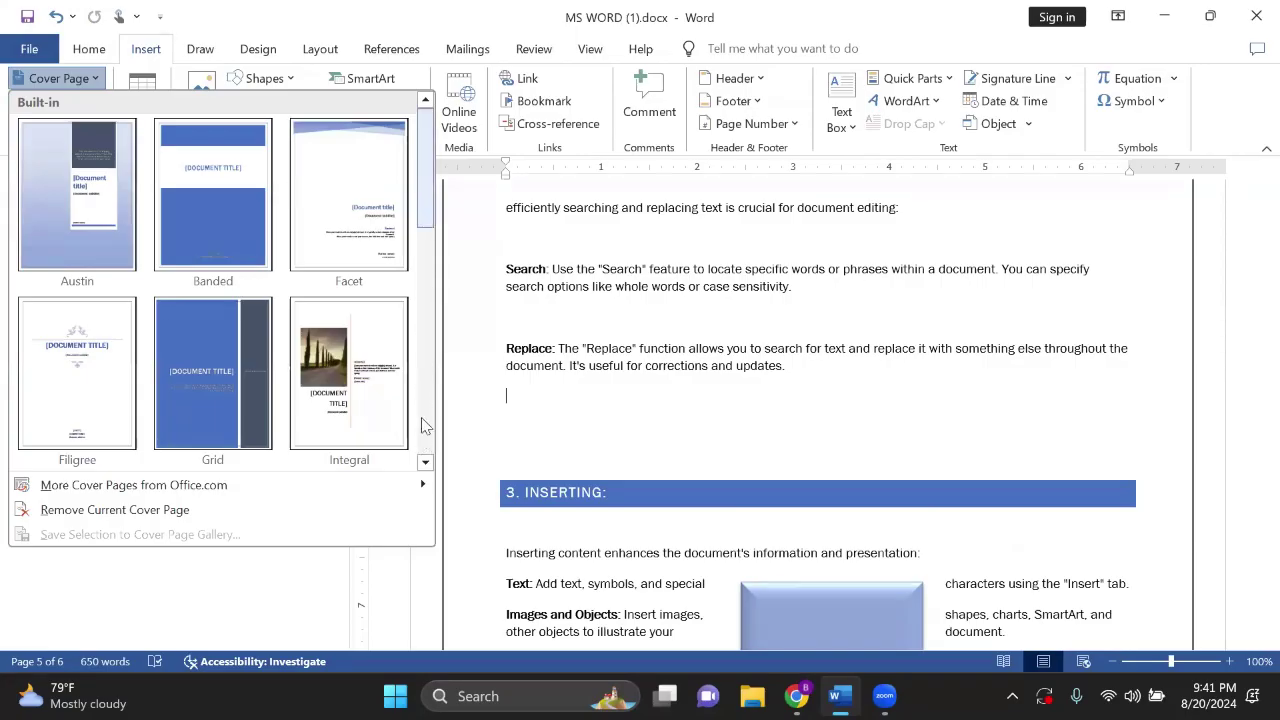
{"action": "scroll", "coordinate": [432, 320], "scroll_direction": "down", "scroll_amount": 2}
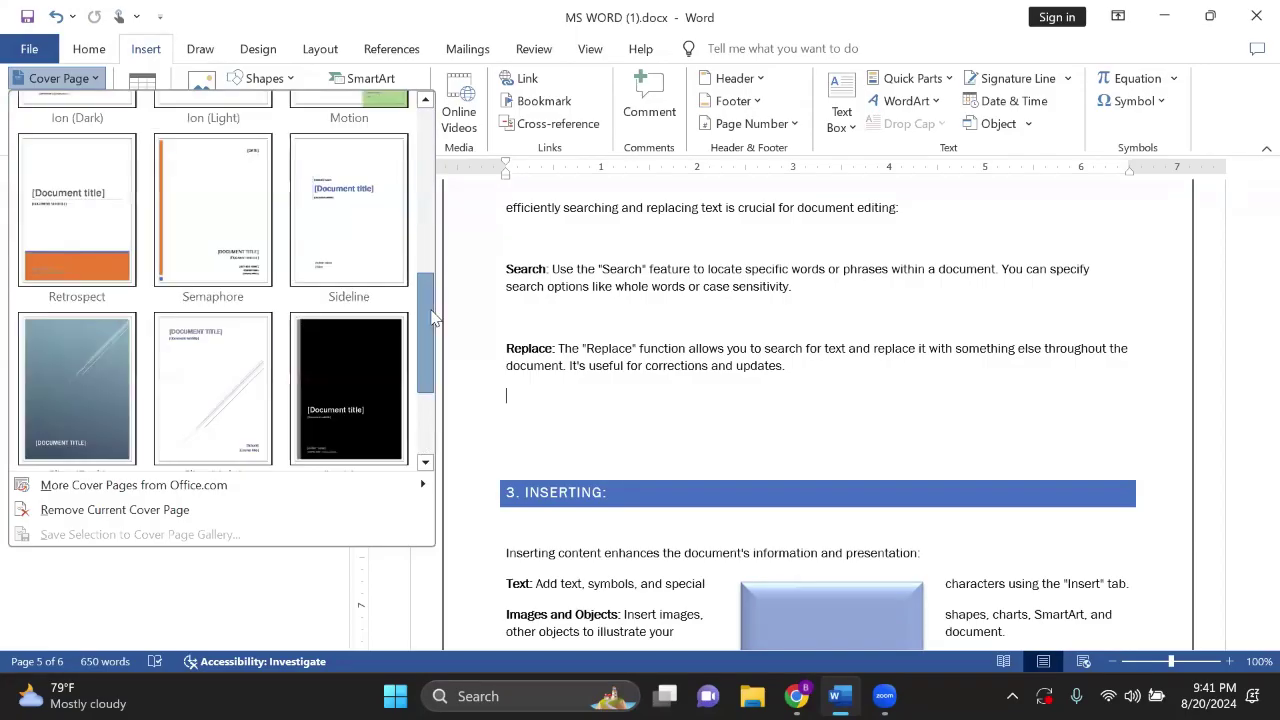
{"action": "scroll", "coordinate": [434, 300], "scroll_direction": "up", "scroll_amount": 1}
{"action": "scroll", "coordinate": [430, 215], "scroll_direction": "up", "scroll_amount": 2}
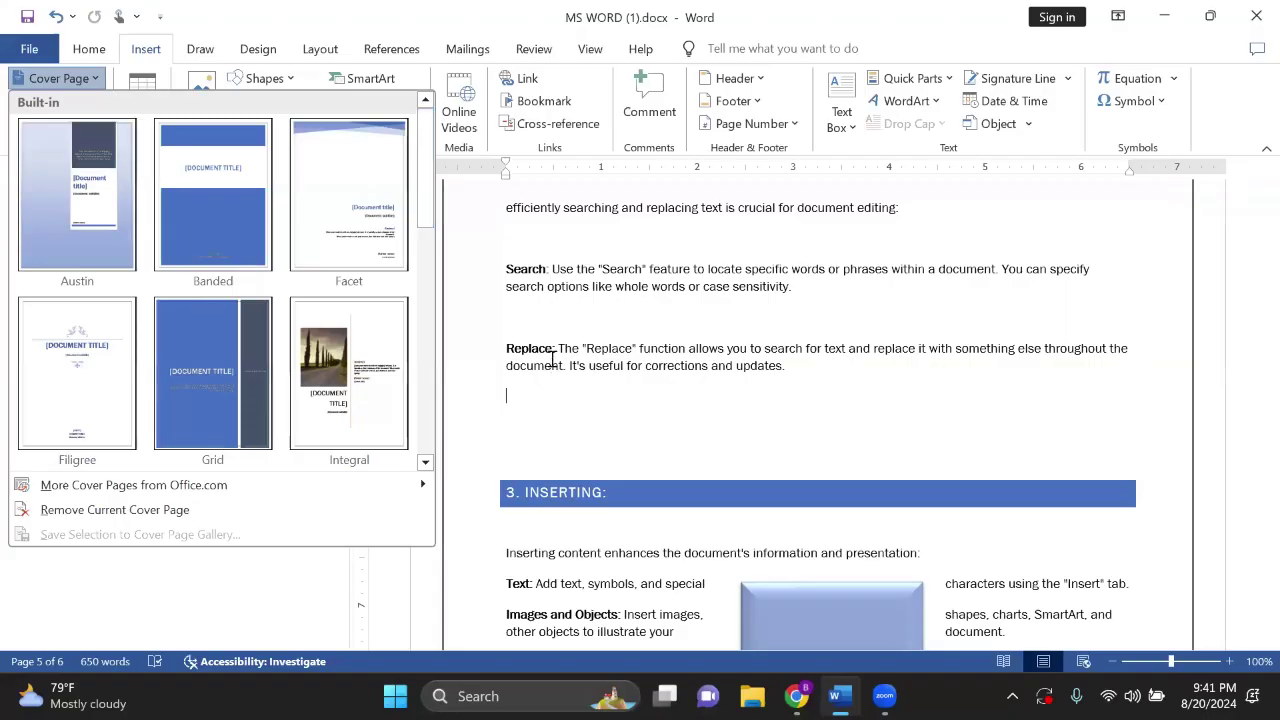
{"action": "scroll", "coordinate": [552, 358], "scroll_direction": "up", "scroll_amount": 5}
{"action": "scroll", "coordinate": [1250, 410], "scroll_direction": "down", "scroll_amount": 15}
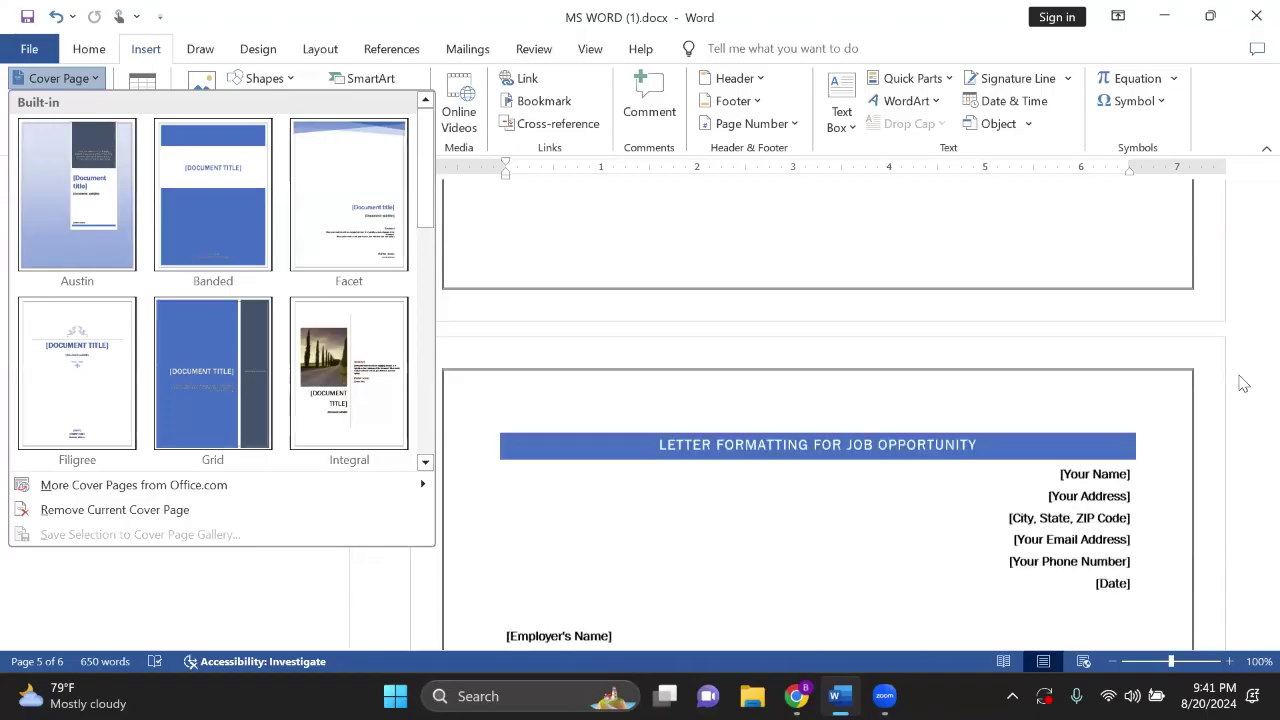
{"action": "scroll", "coordinate": [1030, 268], "scroll_direction": "up", "scroll_amount": 15}
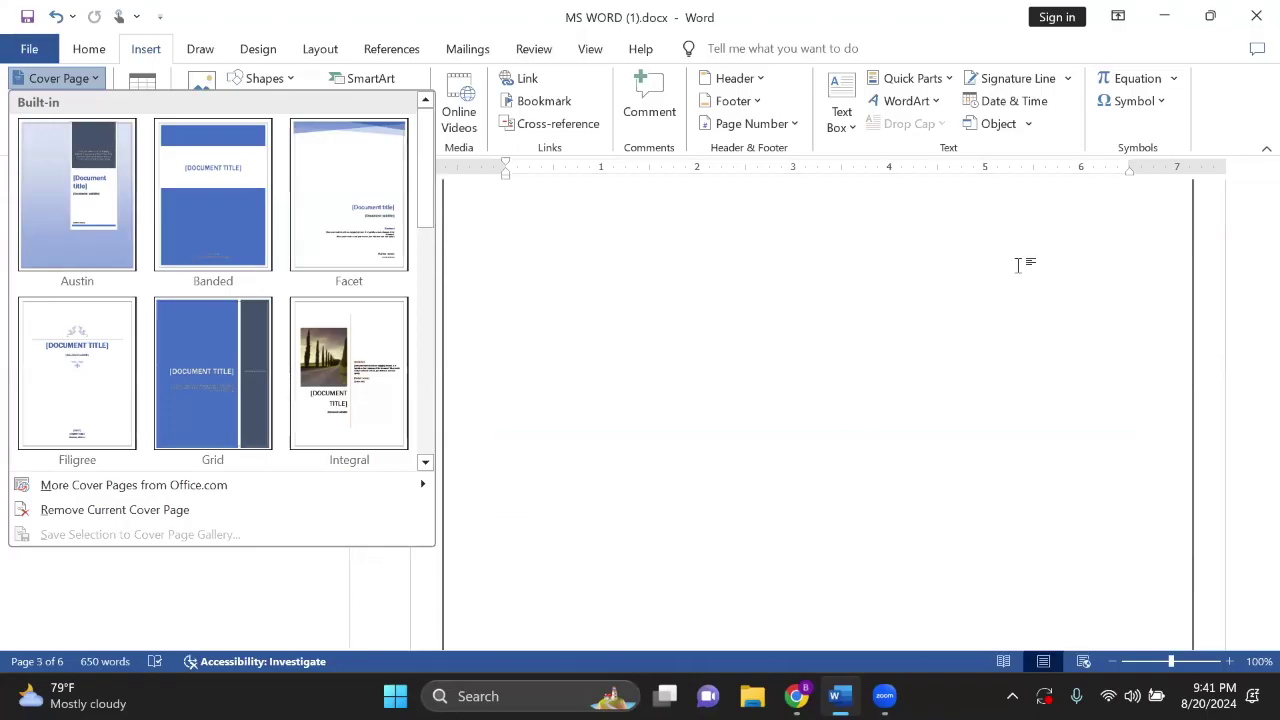
{"action": "scroll", "coordinate": [1018, 265], "scroll_direction": "up", "scroll_amount": 5}
{"action": "scroll", "coordinate": [1018, 265], "scroll_direction": "up", "scroll_amount": 10}
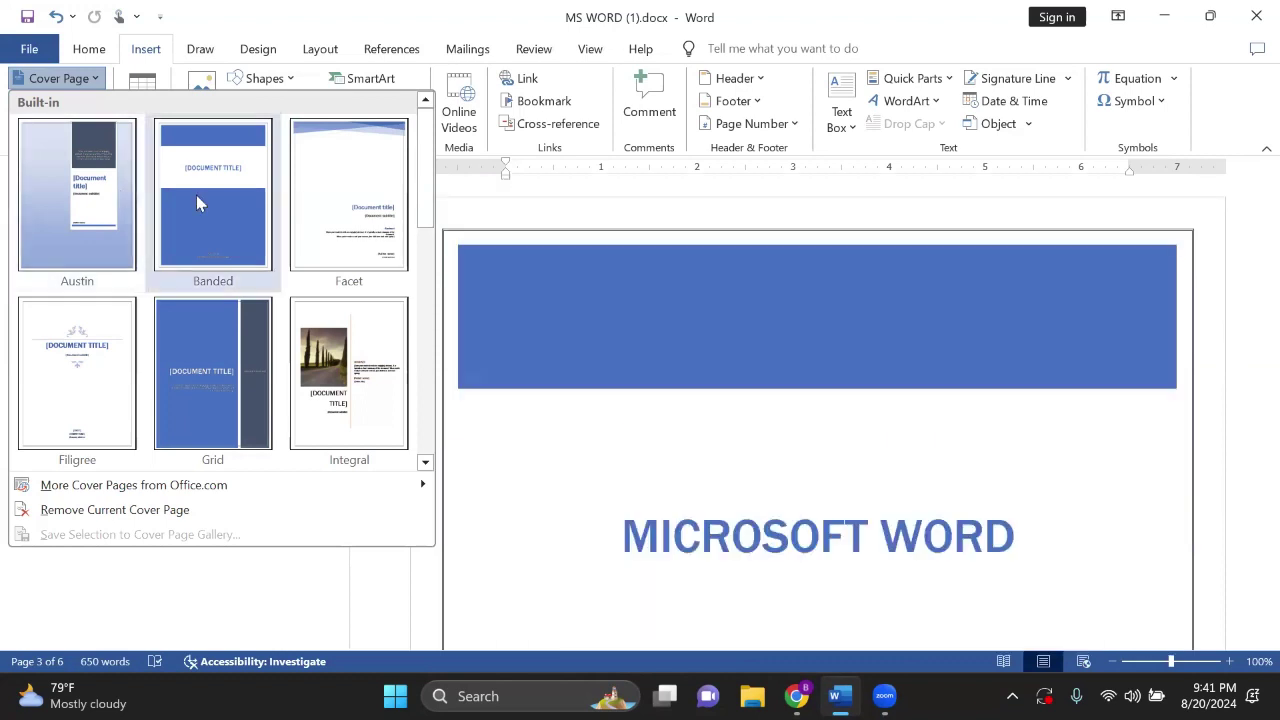
{"action": "left_click", "coordinate": [216, 398]}
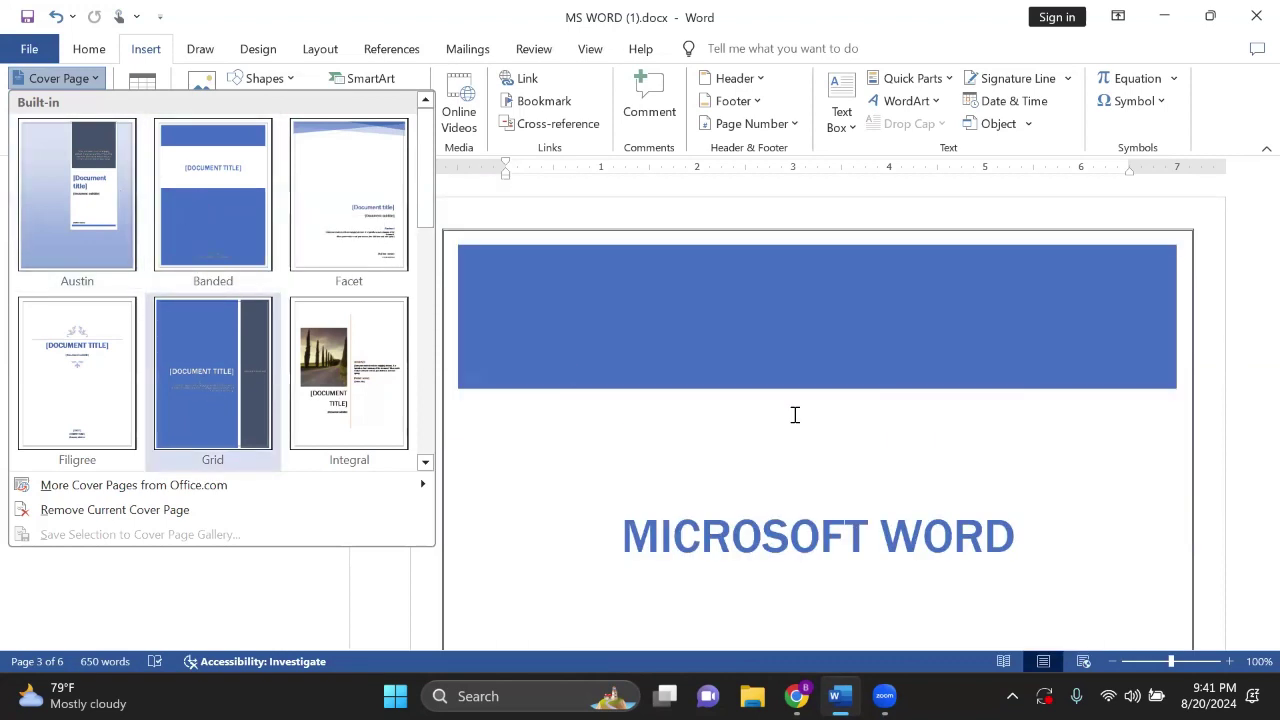
{"action": "scroll", "coordinate": [785, 412], "scroll_direction": "down", "scroll_amount": 3}
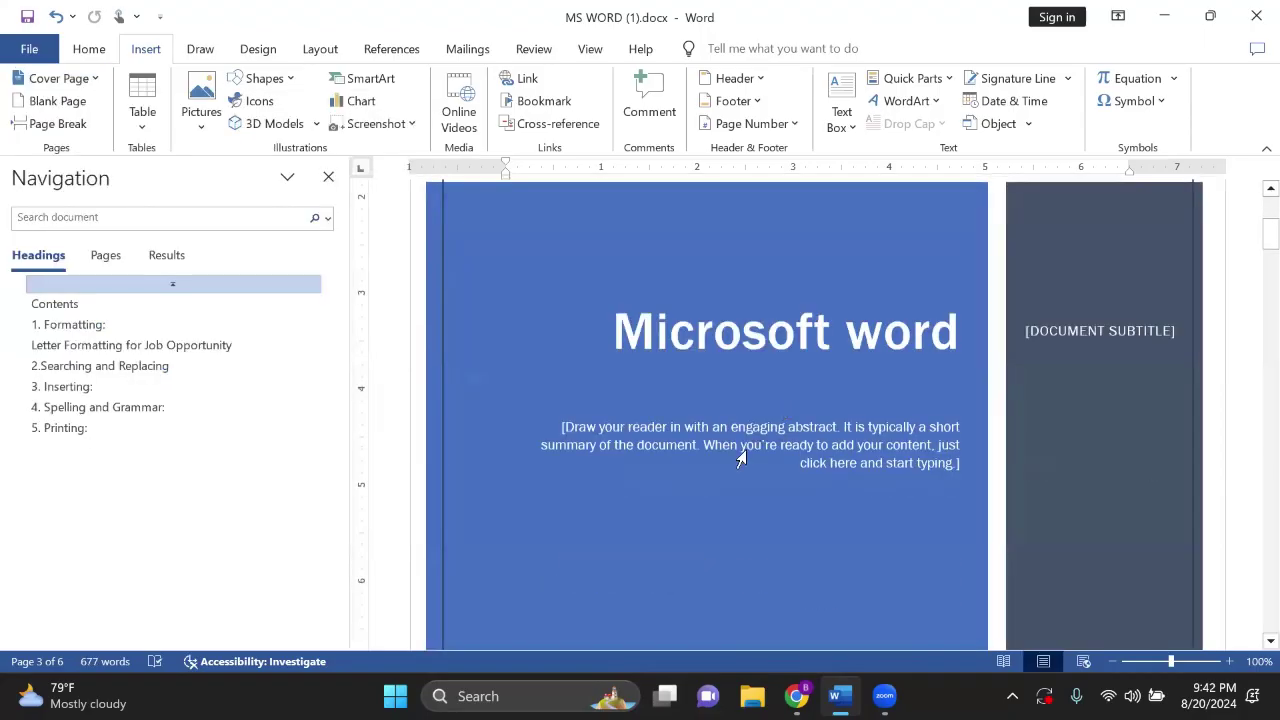
Step: Fill the cover page's large blue title panel with light gray
{"action": "scroll", "coordinate": [752, 474], "scroll_direction": "down", "scroll_amount": 2}
{"action": "left_click", "coordinate": [900, 386]}
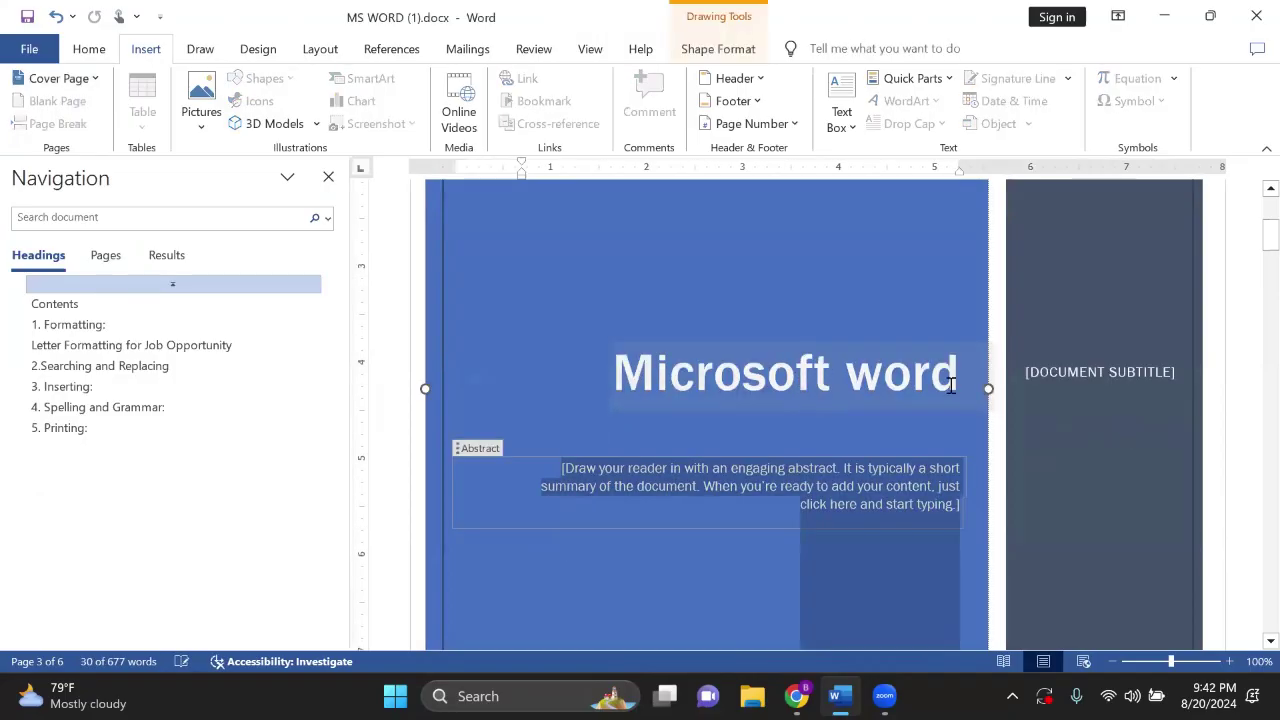
{"action": "left_click", "coordinate": [1075, 375]}
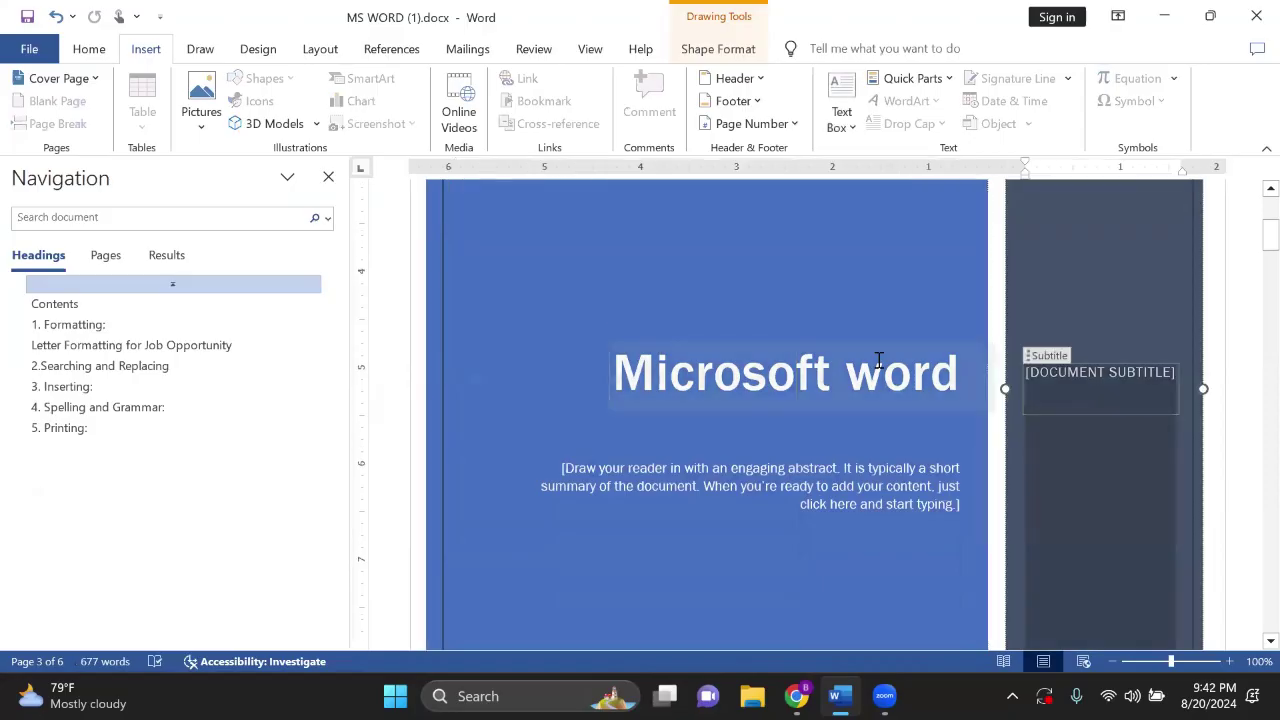
{"action": "scroll", "coordinate": [760, 343], "scroll_direction": "up", "scroll_amount": 3}
{"action": "left_click", "coordinate": [760, 343]}
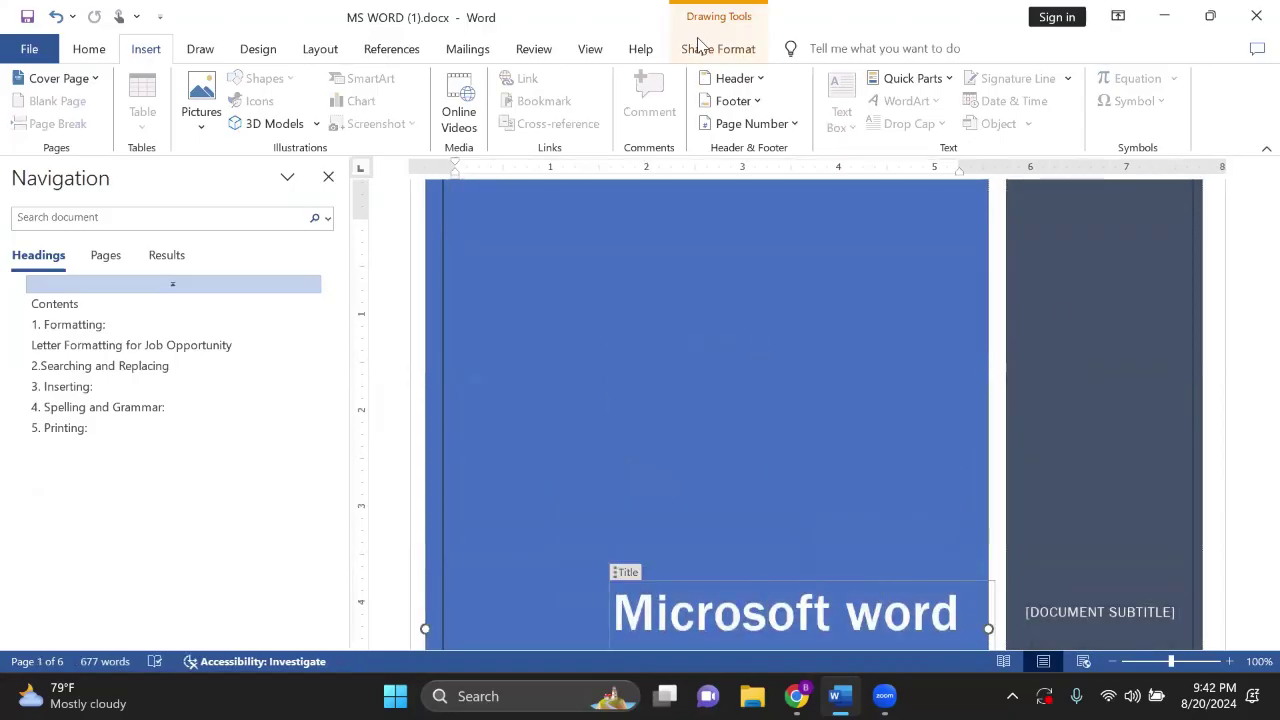
{"action": "left_click", "coordinate": [689, 318]}
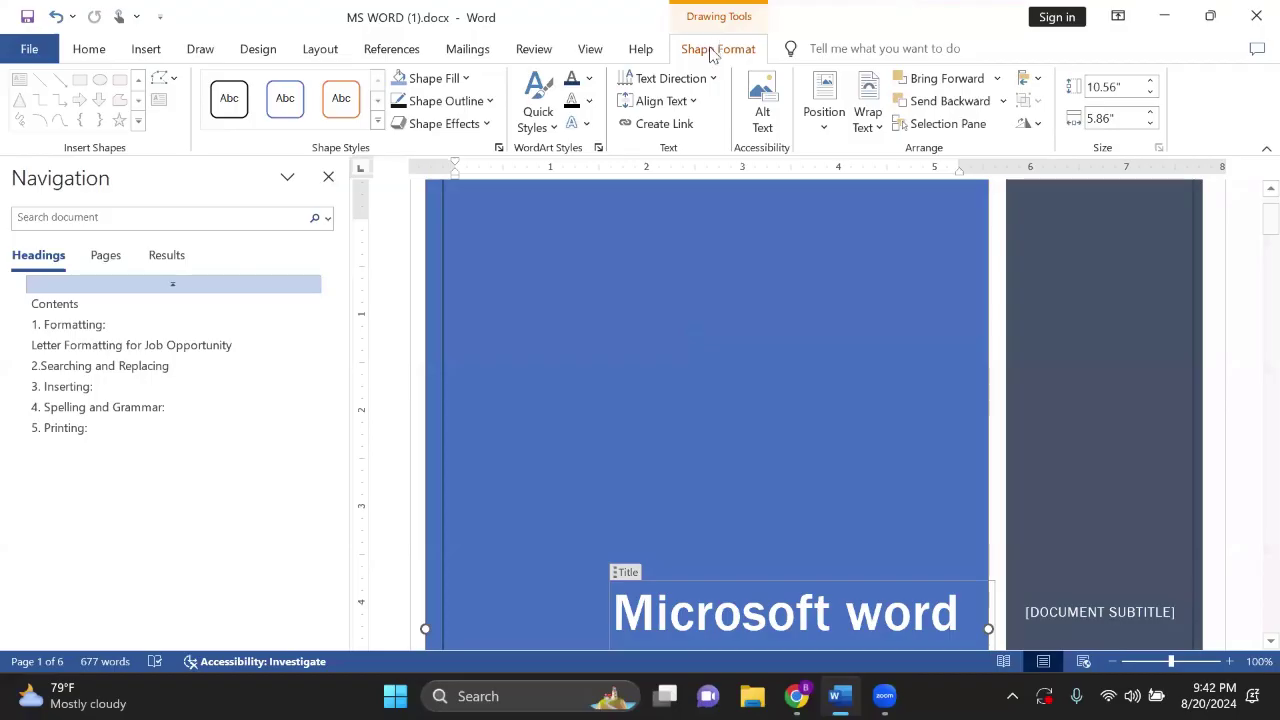
{"action": "left_click", "coordinate": [463, 79]}
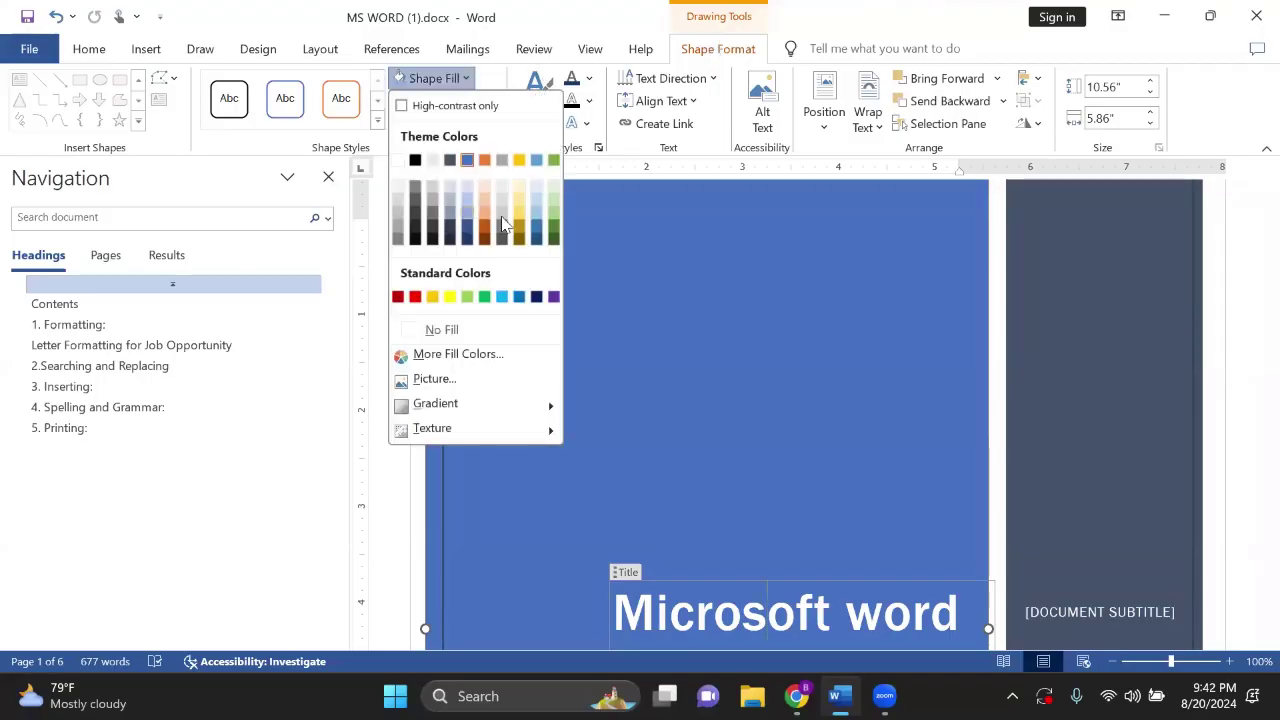
{"action": "left_click", "coordinate": [900, 320]}
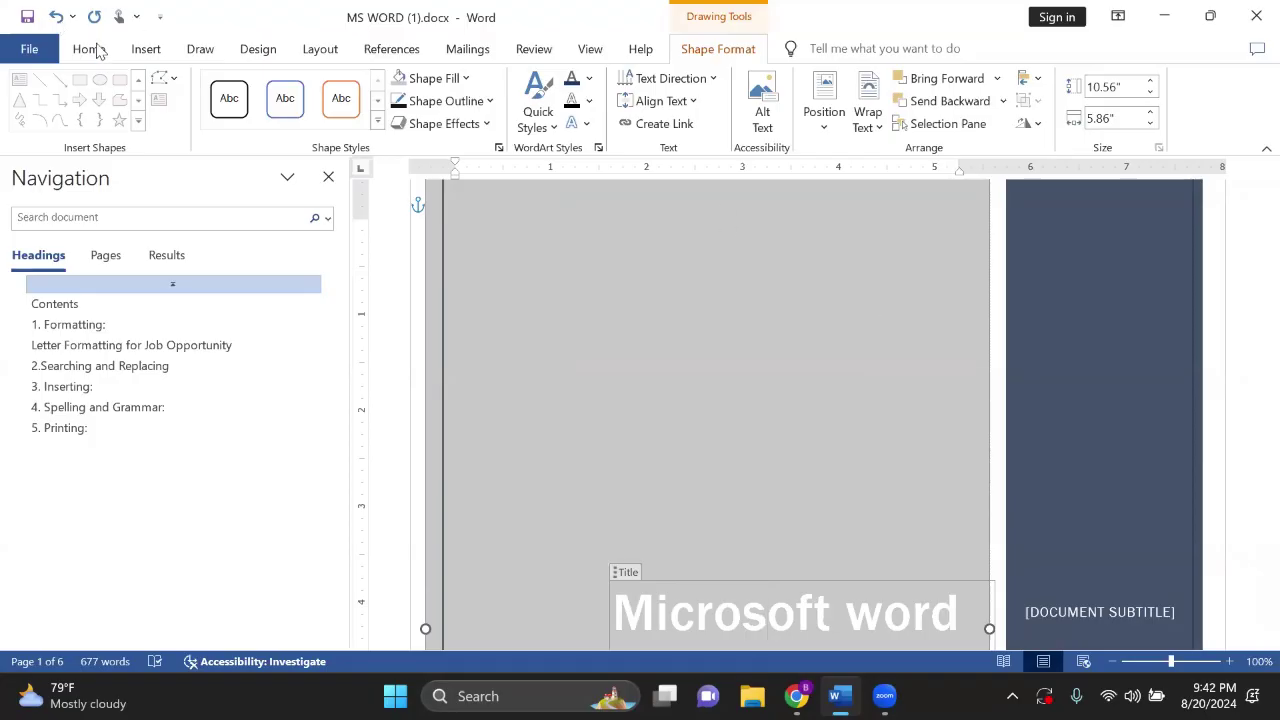
Step: Add a line after the signature of the Letter Formatting for Job Opportunity section and insert a blank page there
{"action": "left_click", "coordinate": [145, 49]}
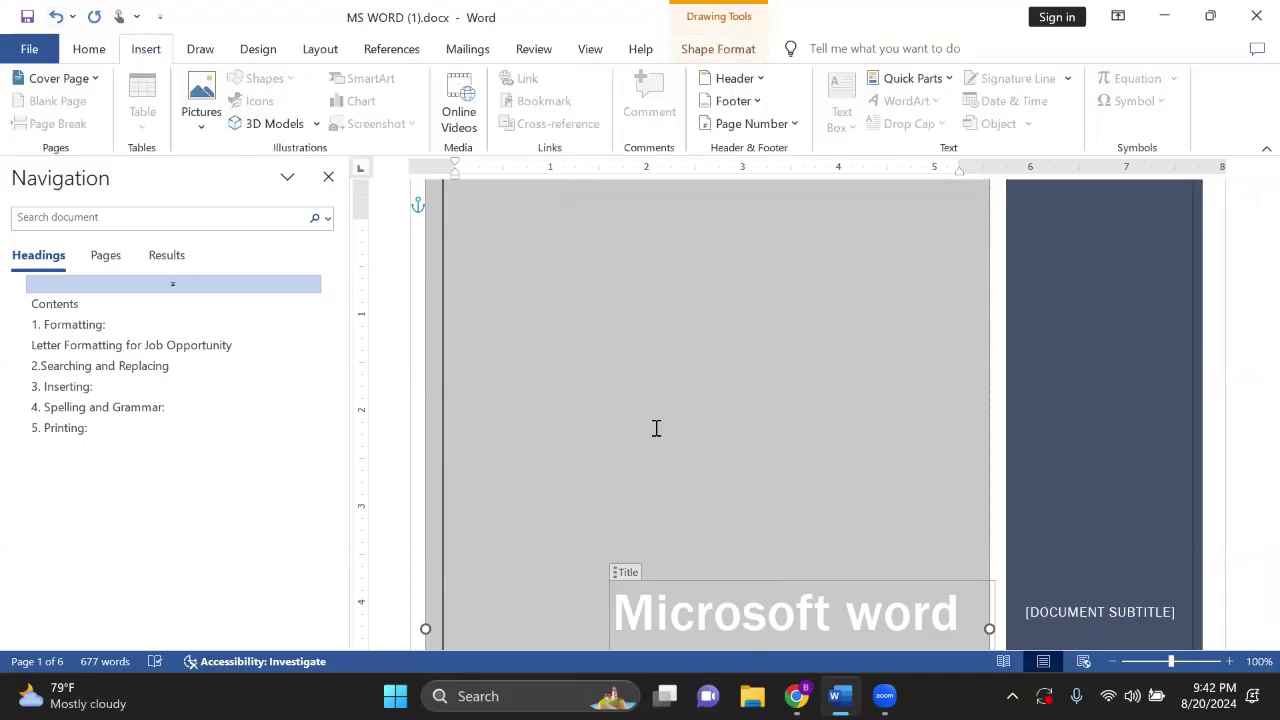
{"action": "scroll", "coordinate": [648, 437], "scroll_direction": "down", "scroll_amount": 3}
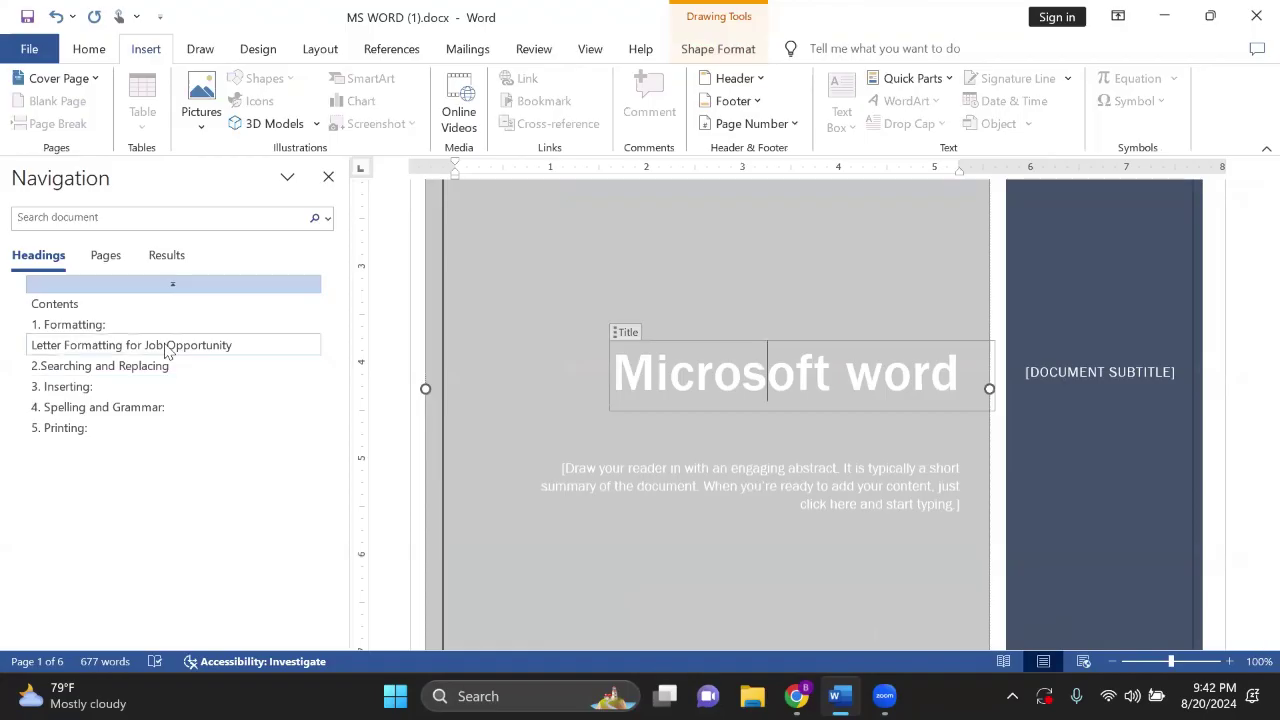
{"action": "left_click", "coordinate": [172, 345]}
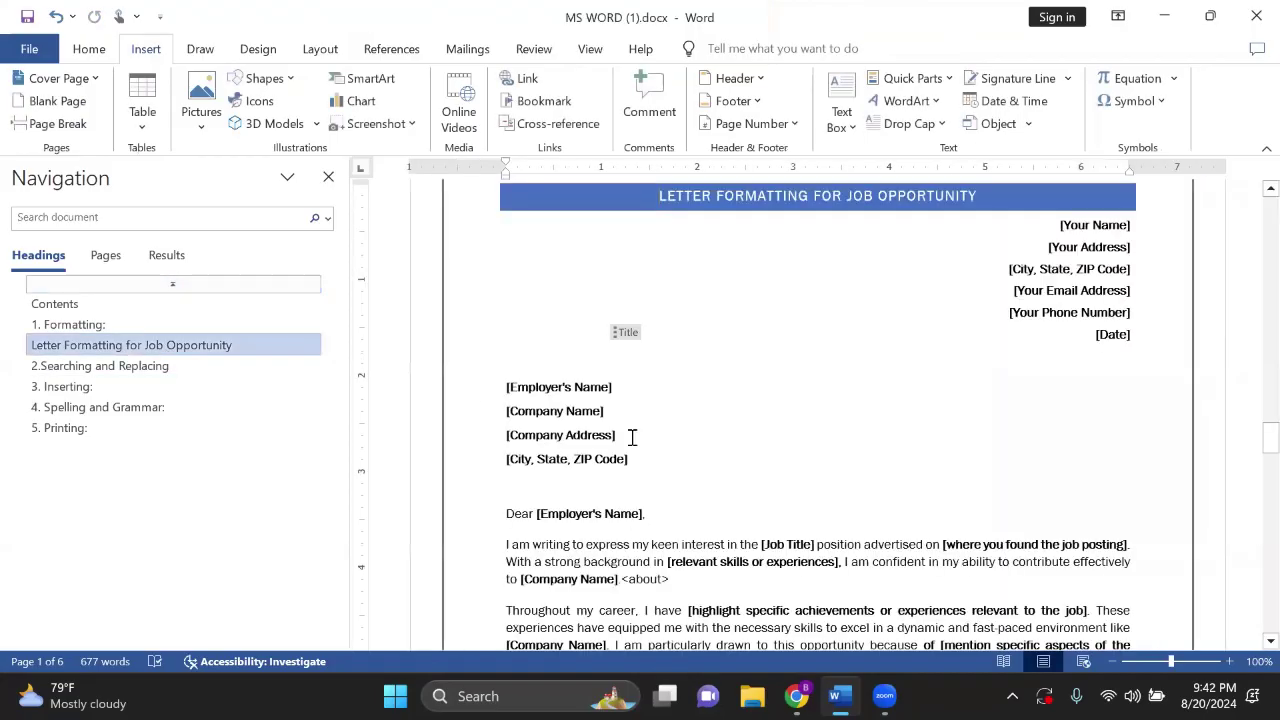
{"action": "scroll", "coordinate": [632, 437], "scroll_direction": "down", "scroll_amount": 10}
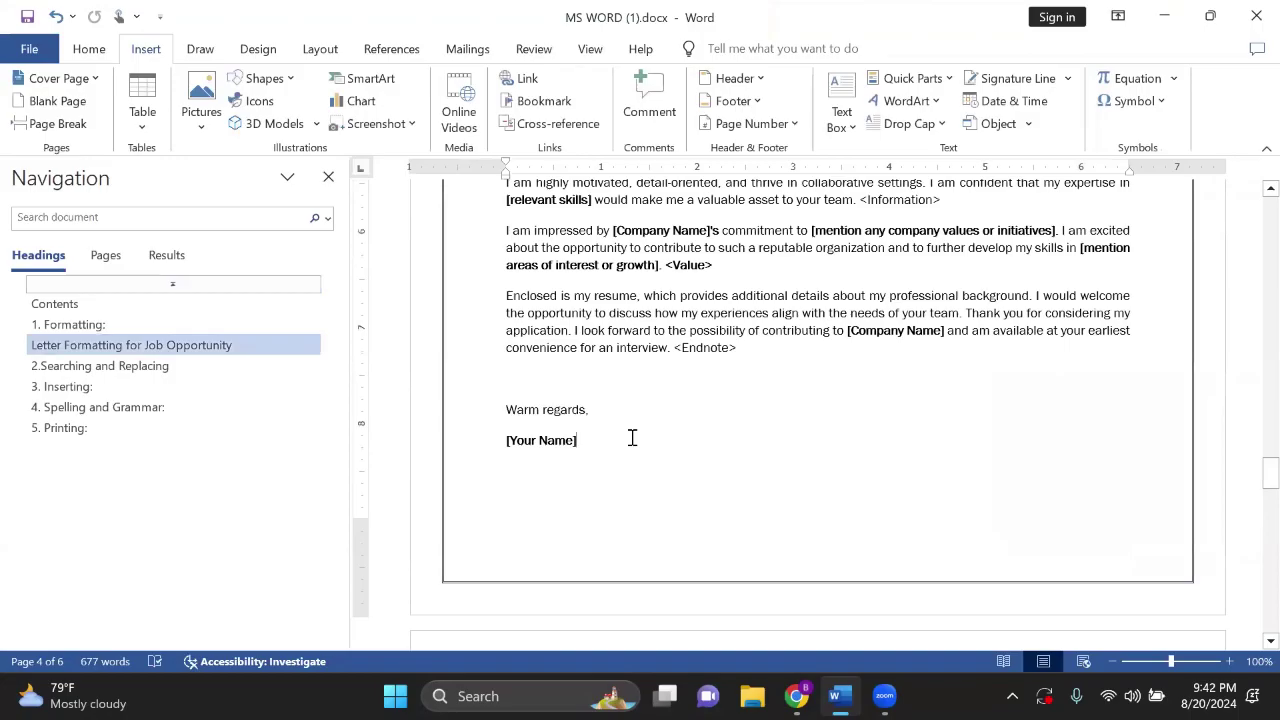
{"action": "key", "text": "Return"}
{"action": "left_click", "coordinate": [57, 101]}
Step: Look over the blank page between the letter and the Styles paragraph, and delete it
{"action": "scroll", "coordinate": [843, 420], "scroll_direction": "down", "scroll_amount": 5}
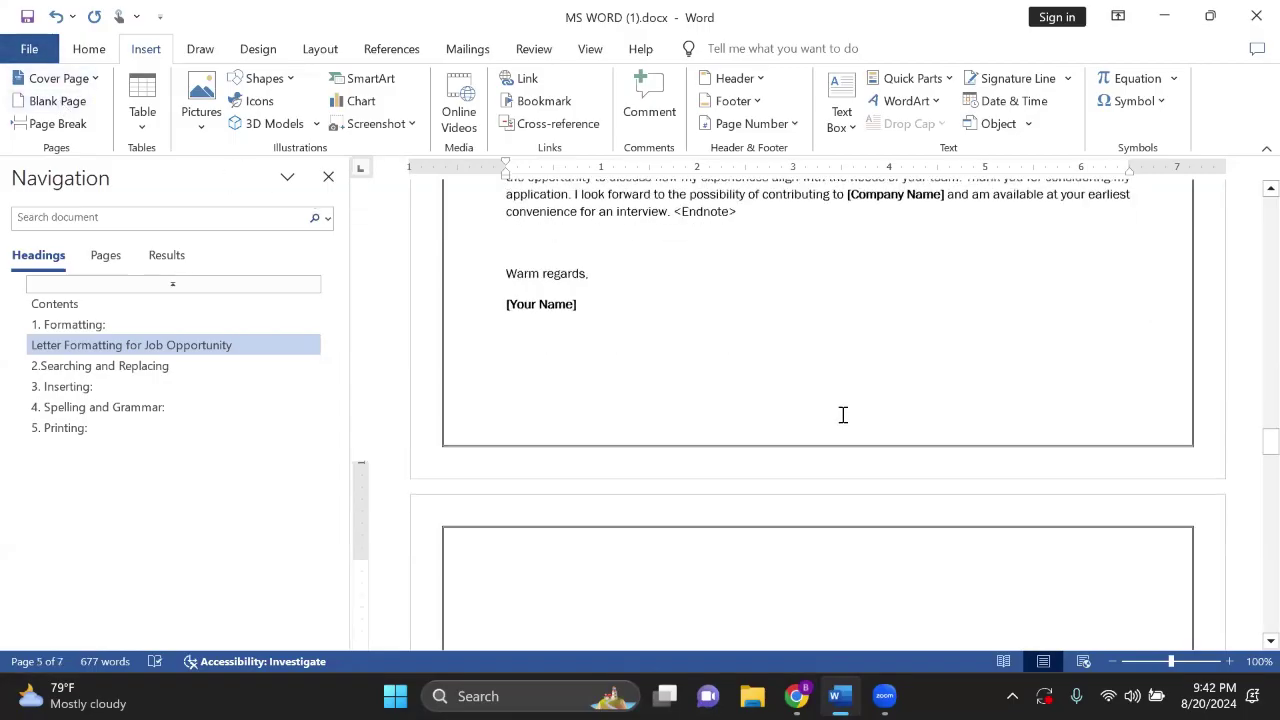
{"action": "scroll", "coordinate": [841, 419], "scroll_direction": "down", "scroll_amount": 6}
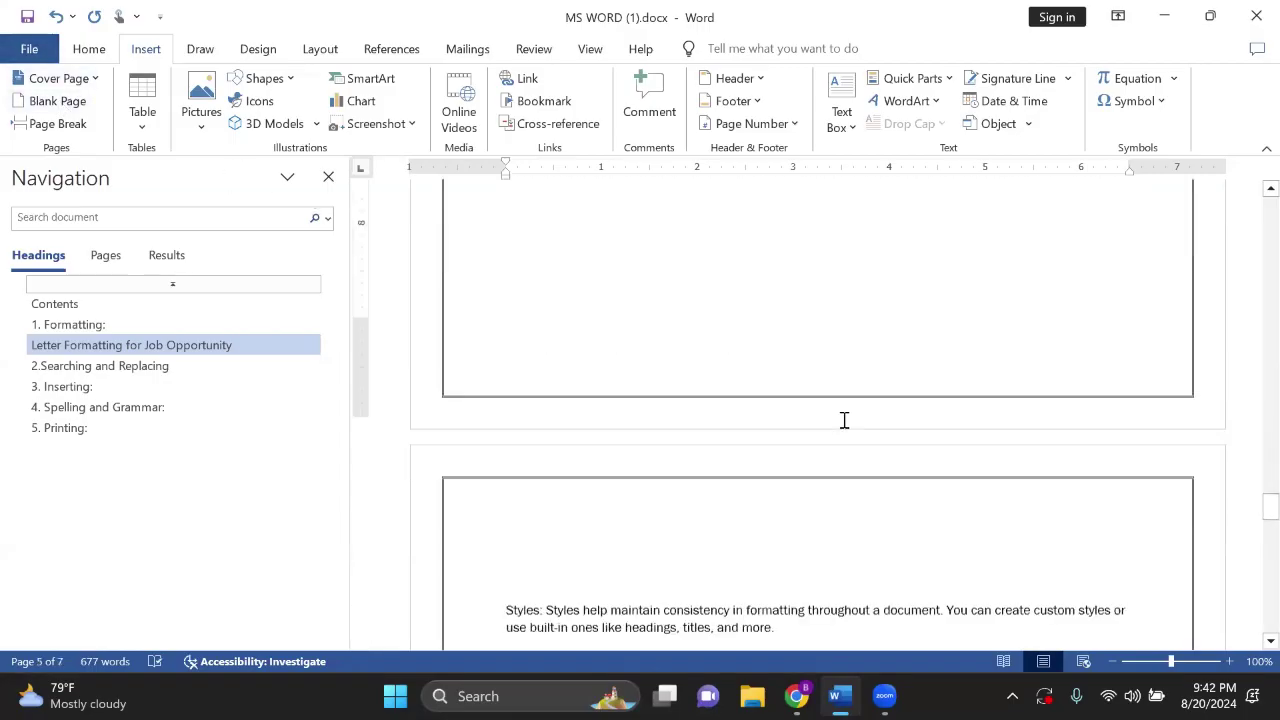
{"action": "scroll", "coordinate": [844, 420], "scroll_direction": "up", "scroll_amount": 4}
{"action": "scroll", "coordinate": [844, 420], "scroll_direction": "down", "scroll_amount": 6}
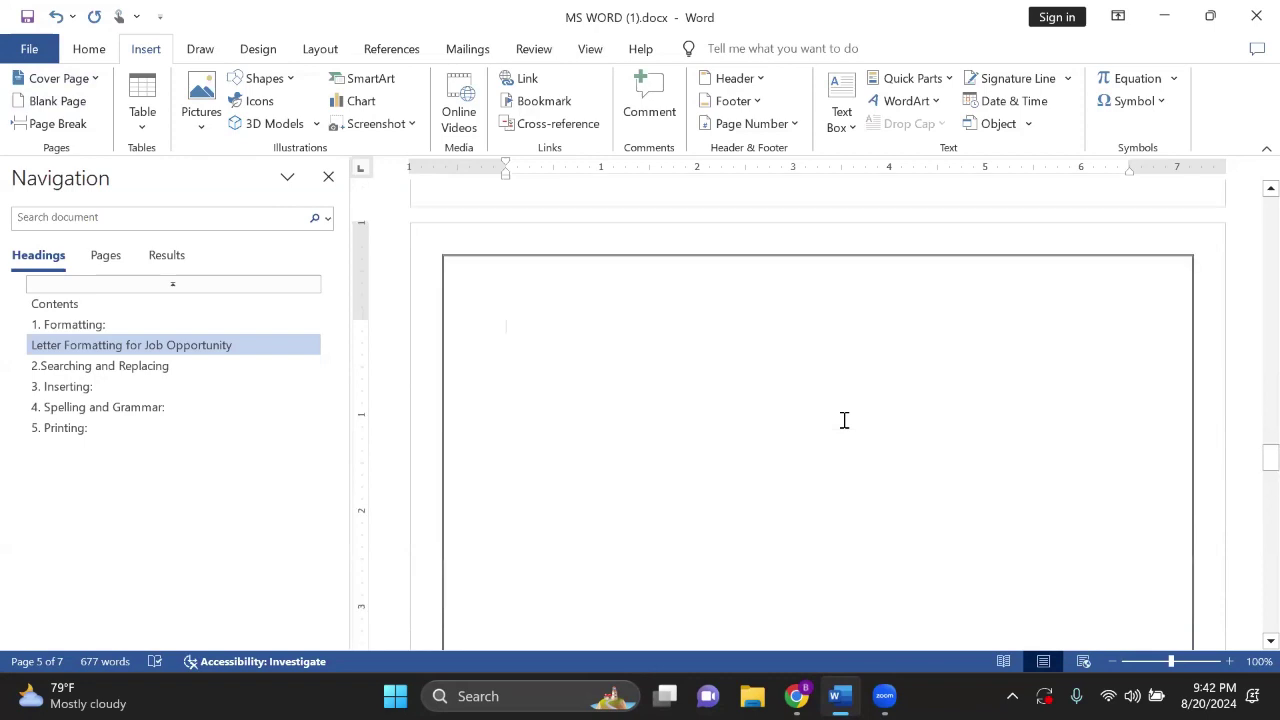
{"action": "scroll", "coordinate": [844, 420], "scroll_direction": "up", "scroll_amount": 4}
{"action": "scroll", "coordinate": [844, 420], "scroll_direction": "down", "scroll_amount": 5}
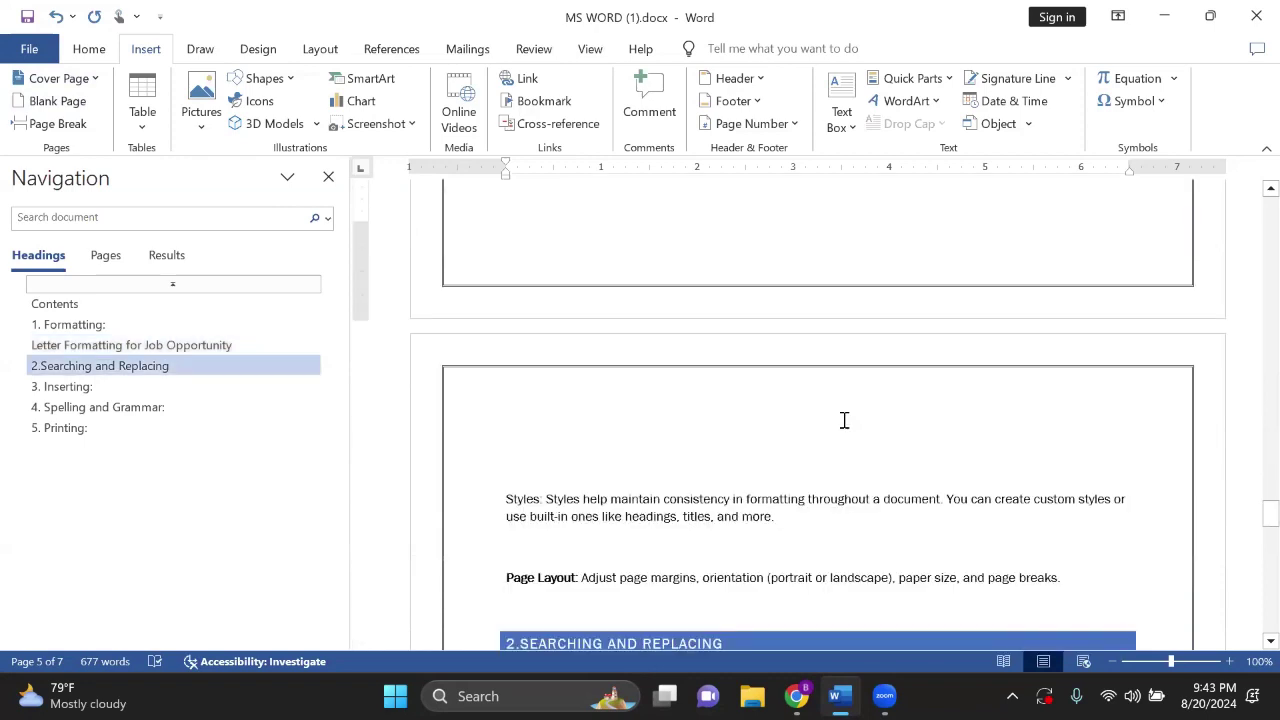
{"action": "scroll", "coordinate": [844, 420], "scroll_direction": "up", "scroll_amount": 9}
{"action": "scroll", "coordinate": [844, 420], "scroll_direction": "down", "scroll_amount": 8}
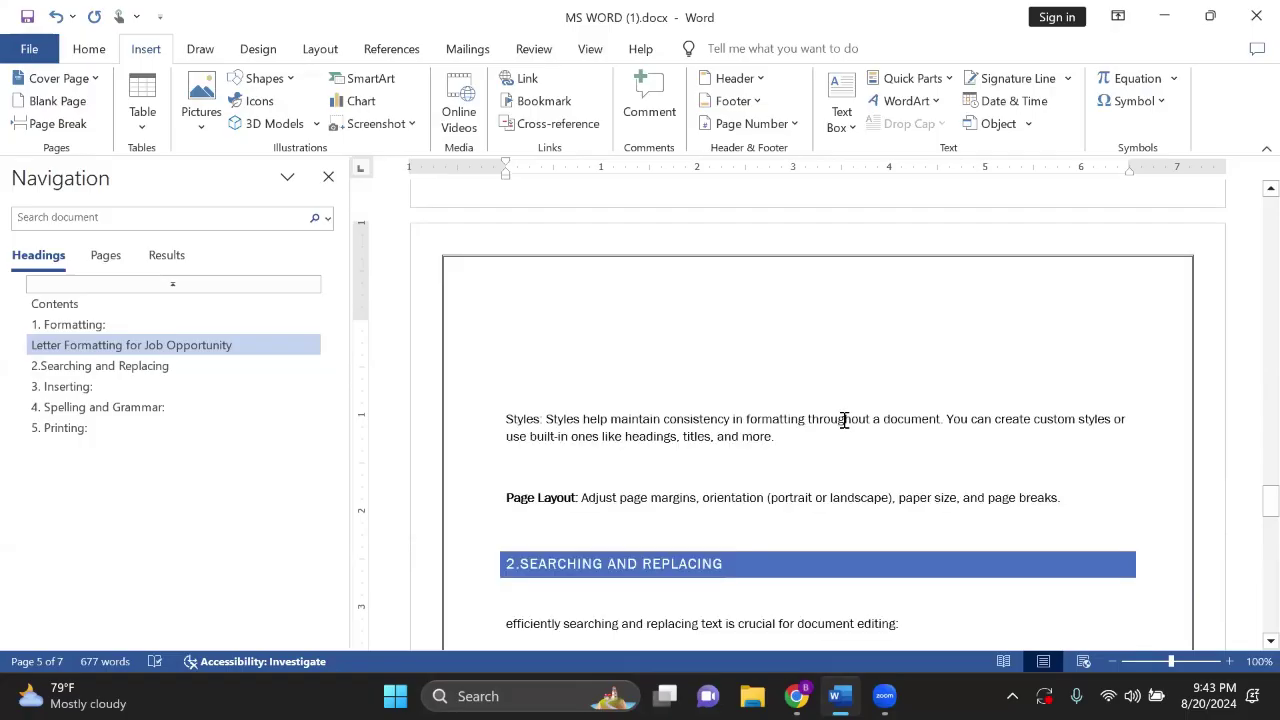
{"action": "key", "text": "Delete"}
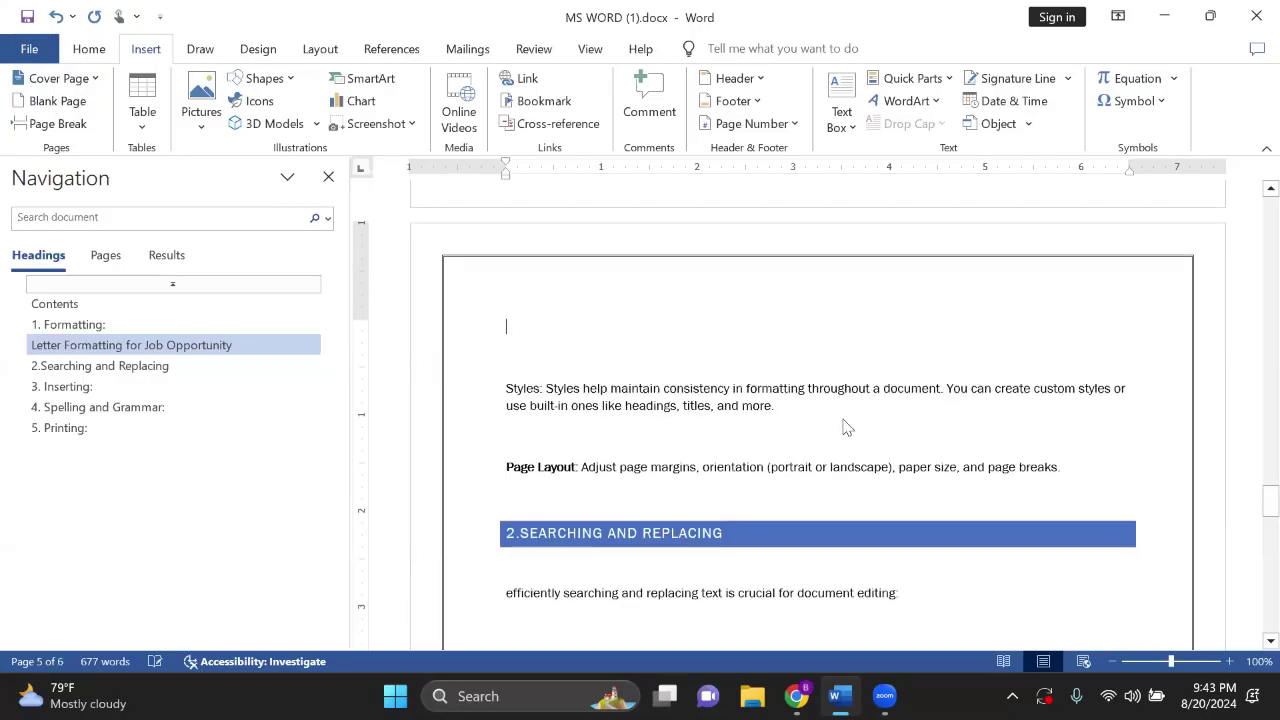
{"action": "scroll", "coordinate": [844, 422], "scroll_direction": "up", "scroll_amount": 3}
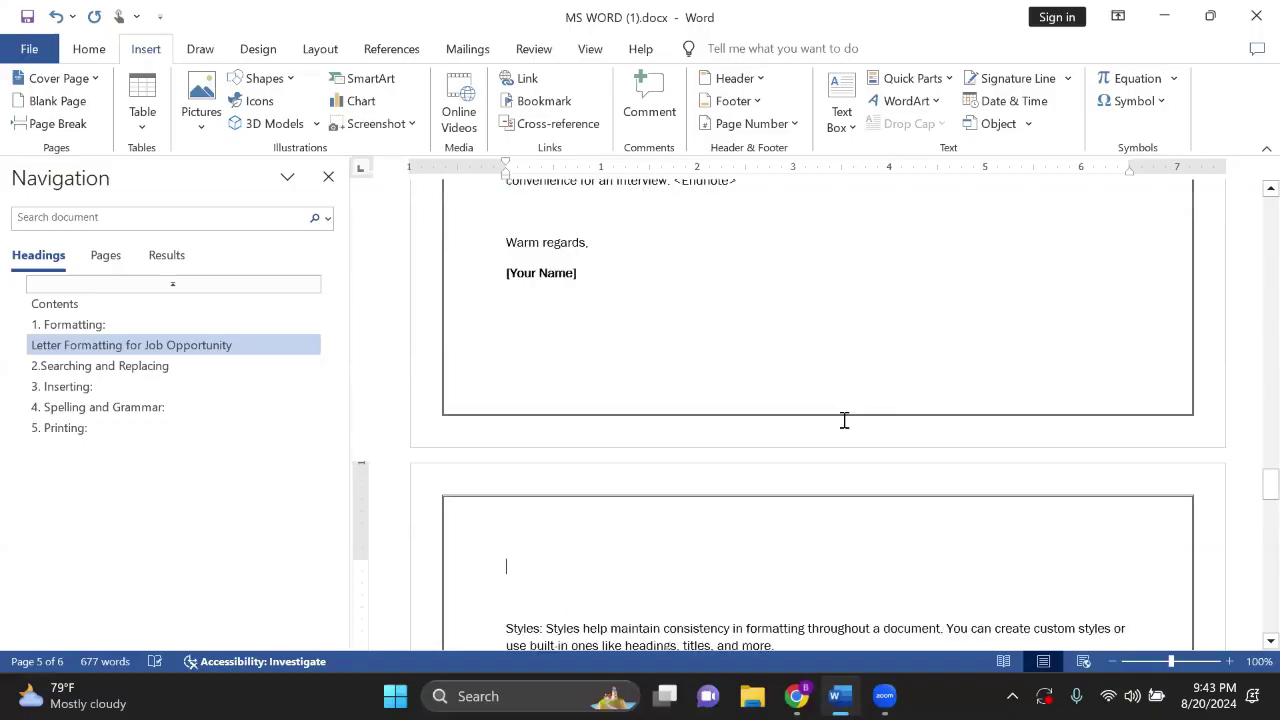
{"action": "scroll", "coordinate": [844, 420], "scroll_direction": "down", "scroll_amount": 3}
{"action": "scroll", "coordinate": [844, 420], "scroll_direction": "down", "scroll_amount": 1}
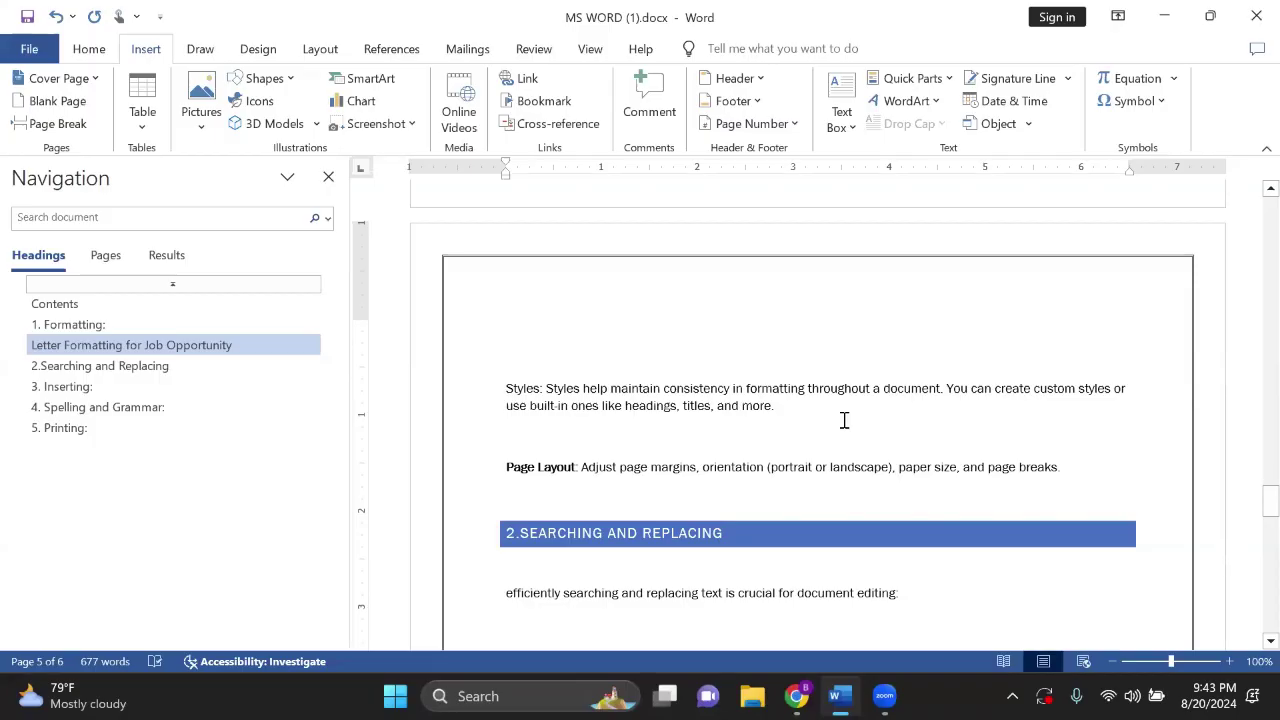
Step: Add two blank lines after the Page Layout paragraph, above the Searching and Replacing heading
{"action": "scroll", "coordinate": [1006, 329], "scroll_direction": "down", "scroll_amount": 3}
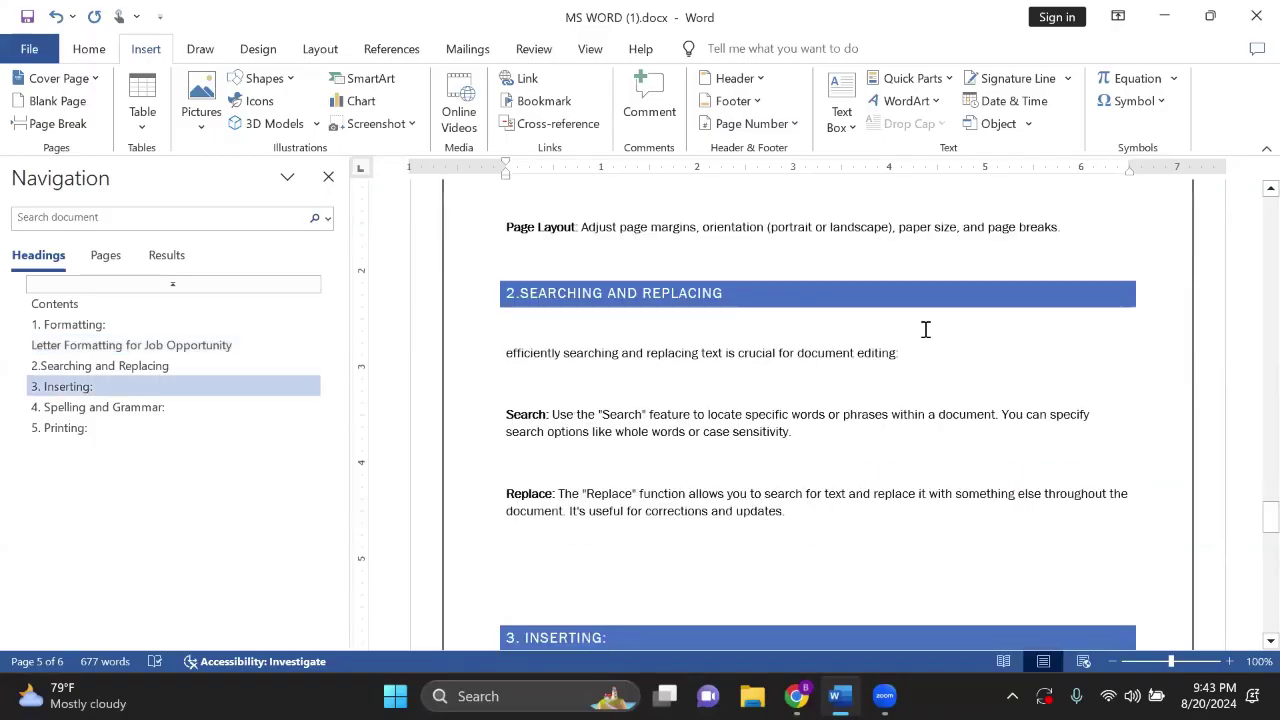
{"action": "scroll", "coordinate": [669, 397], "scroll_direction": "up", "scroll_amount": 1}
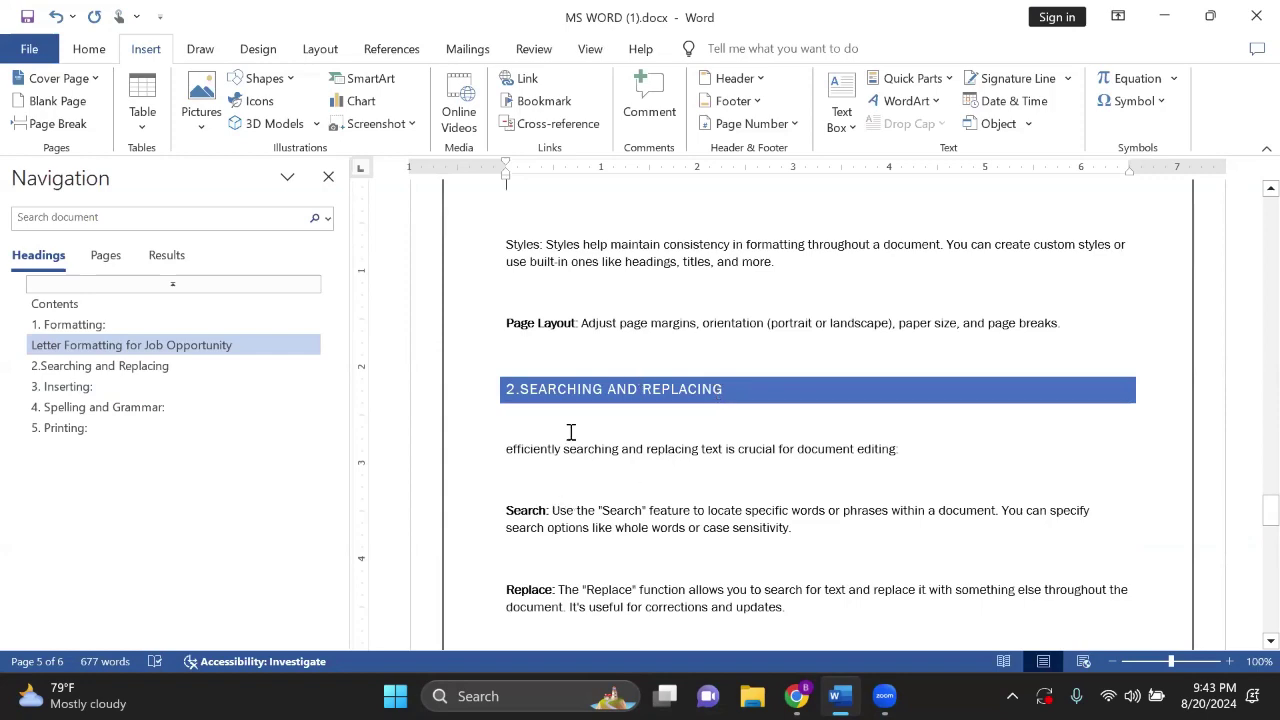
{"action": "key", "text": "Down"}
{"action": "key", "text": "End"}
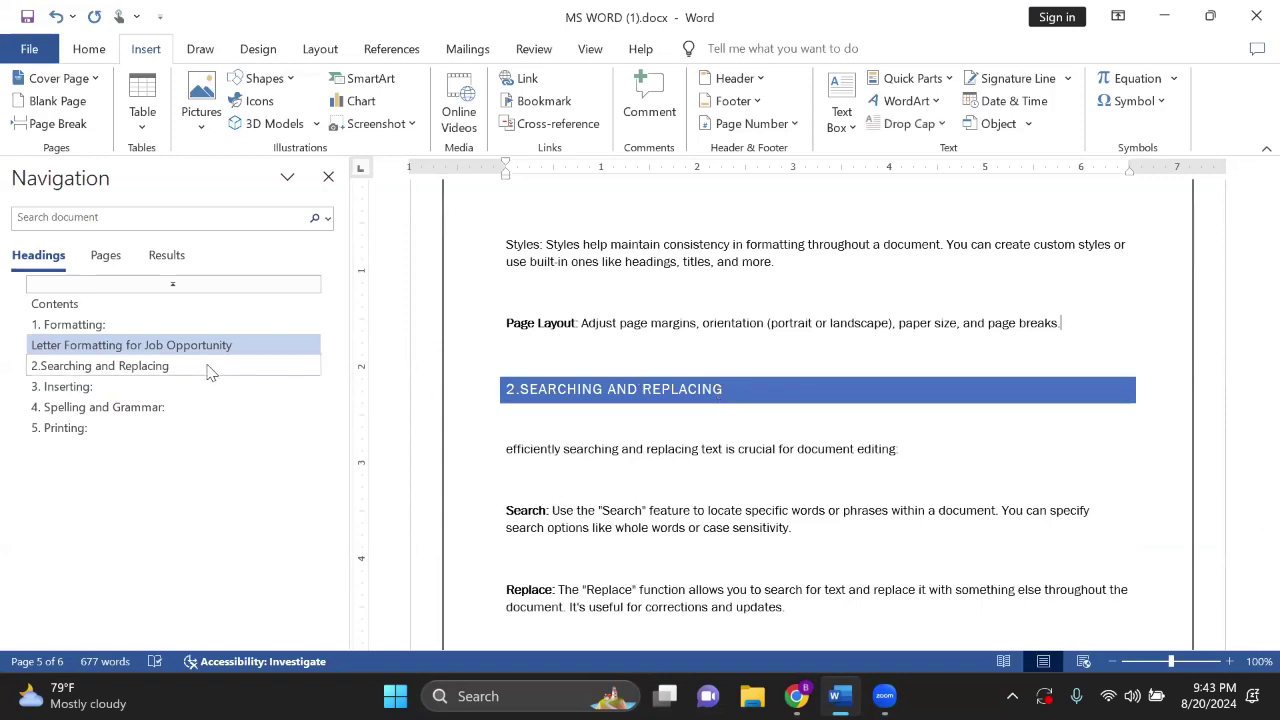
{"action": "left_click", "coordinate": [210, 367]}
{"action": "scroll", "coordinate": [839, 347], "scroll_direction": "up", "scroll_amount": 1}
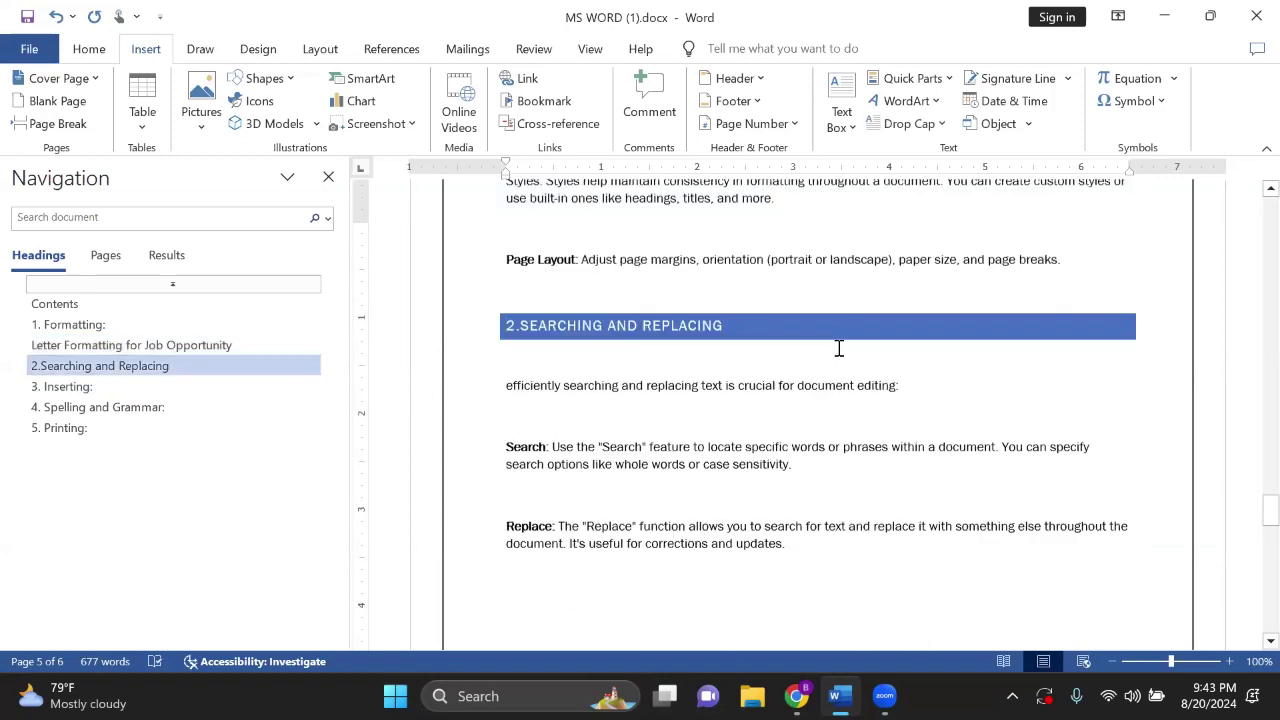
{"action": "scroll", "coordinate": [839, 347], "scroll_direction": "up", "scroll_amount": 1}
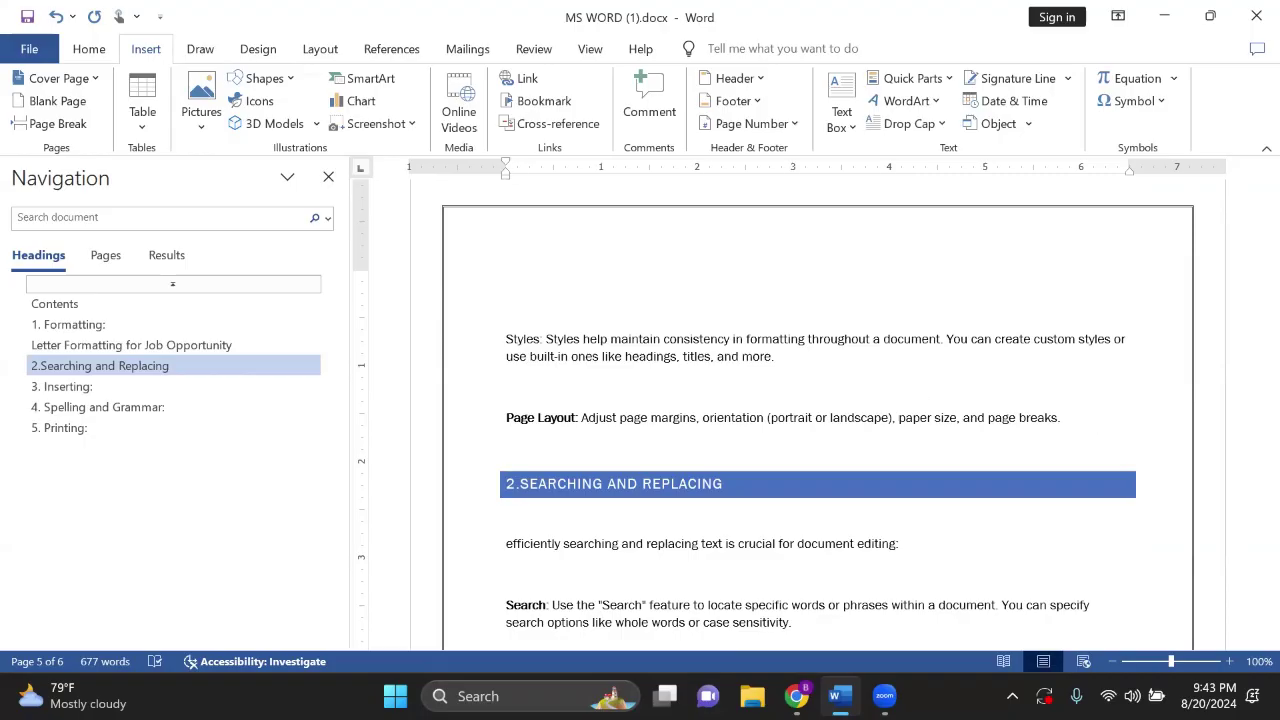
{"action": "left_click", "coordinate": [1104, 420]}
{"action": "key", "text": "Return"}
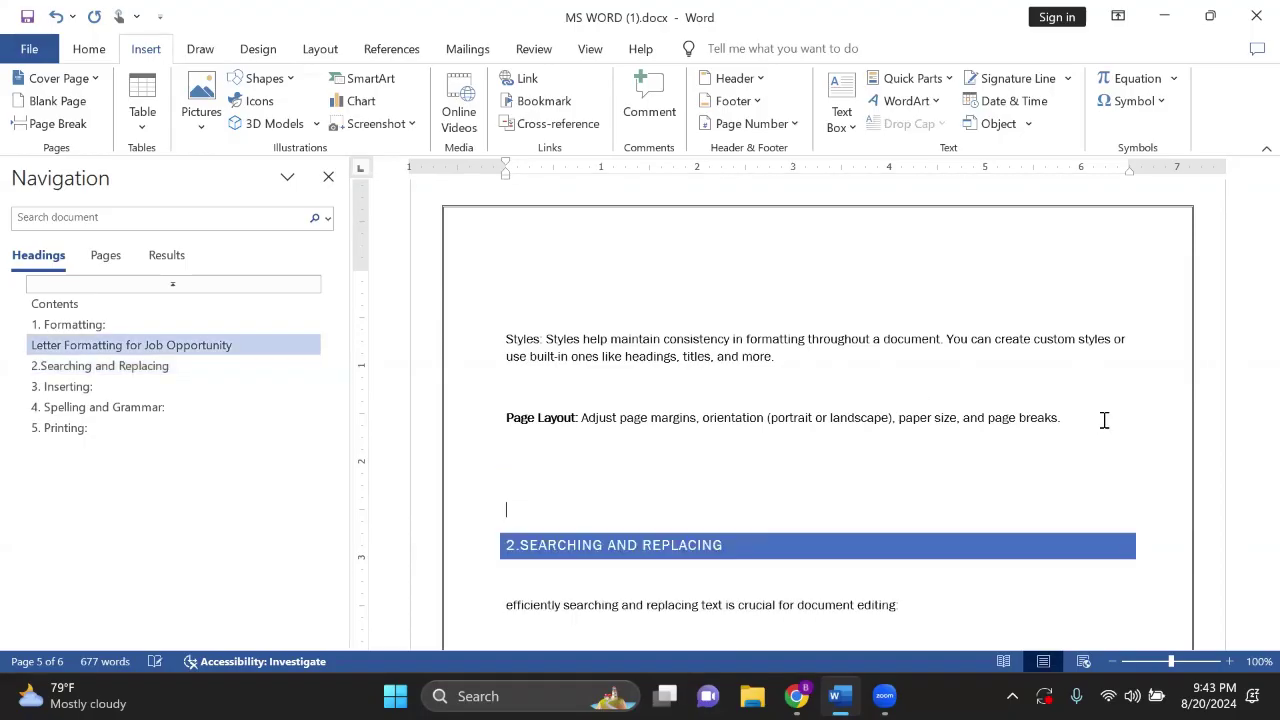
Step: Remove the extra blank lines below the Page Layout paragraph and insert a page break before the Searching and Replacing heading
{"action": "key", "text": "Delete"}
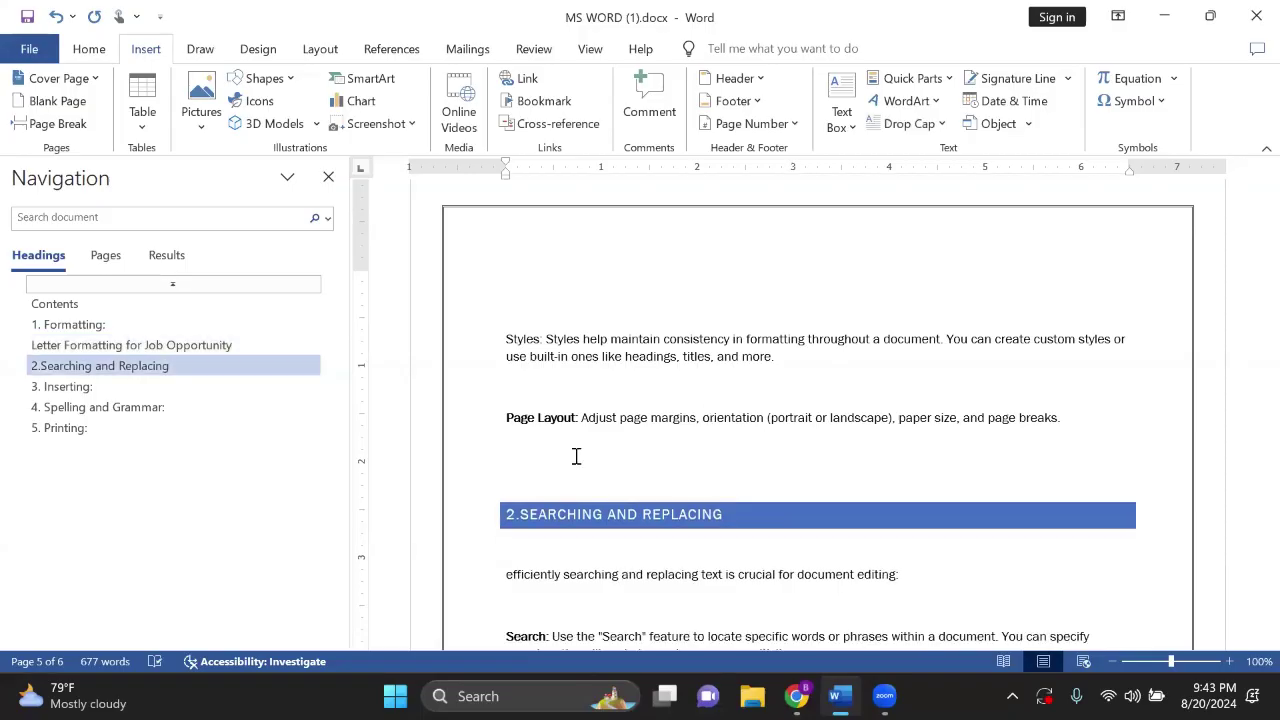
{"action": "left_click", "coordinate": [1115, 421]}
{"action": "key", "text": "Down"}
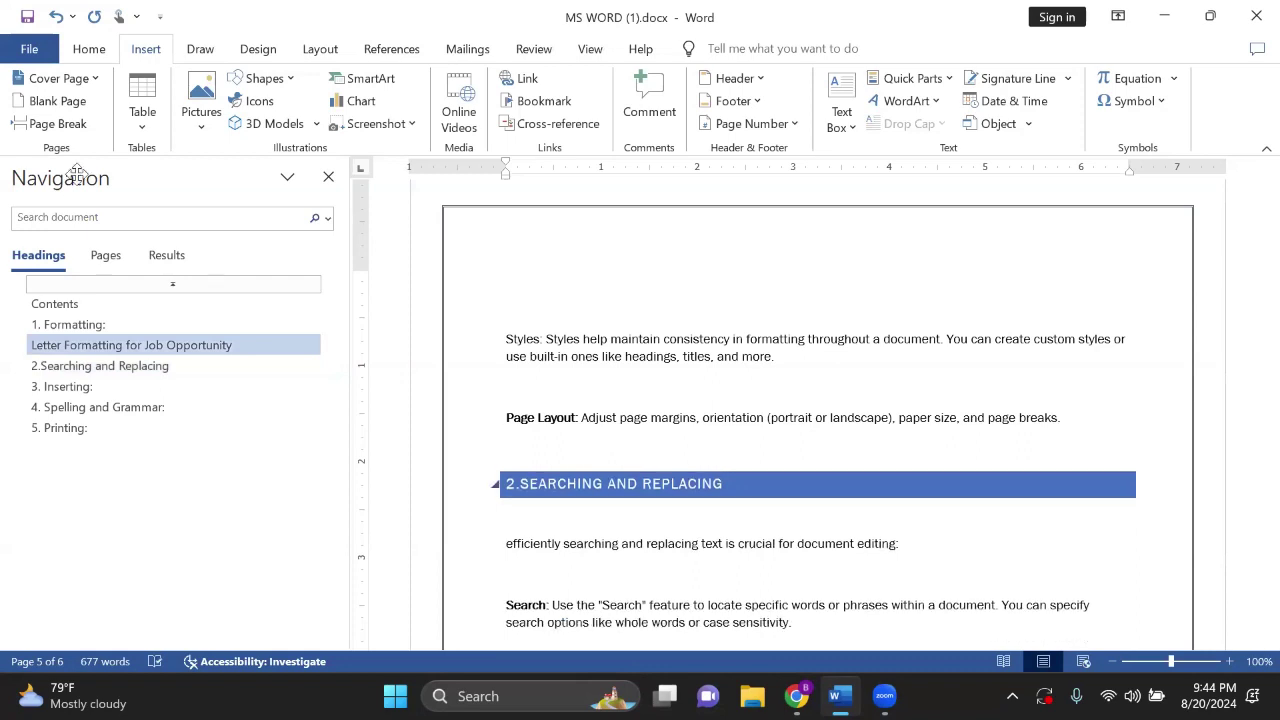
{"action": "left_click", "coordinate": [48, 123]}
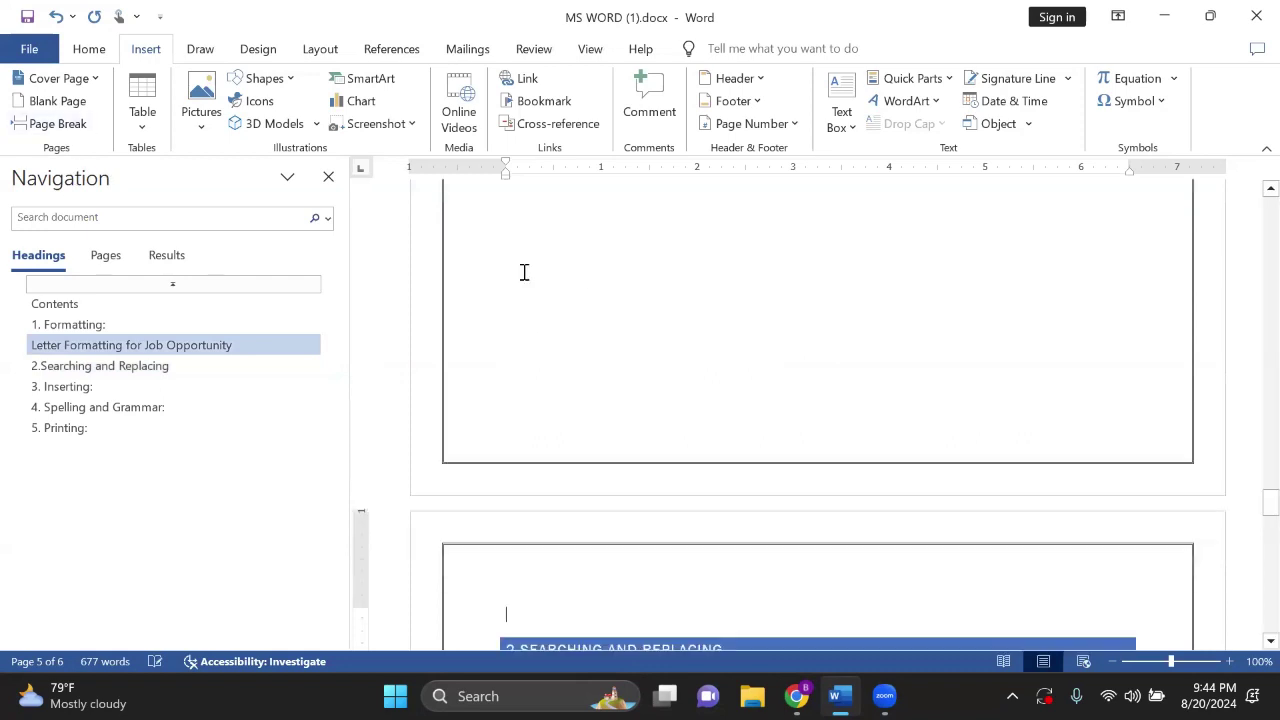
{"action": "scroll", "coordinate": [670, 318], "scroll_direction": "up", "scroll_amount": 3}
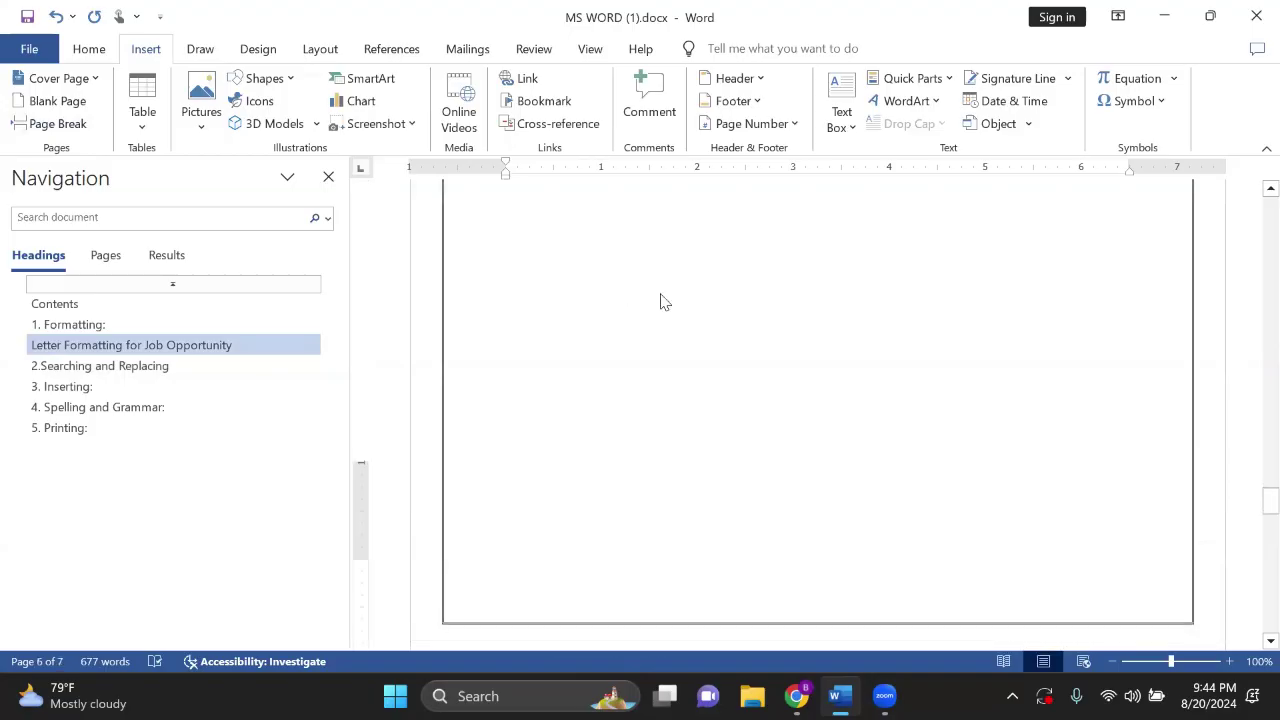
{"action": "scroll", "coordinate": [600, 340], "scroll_direction": "down", "scroll_amount": 5}
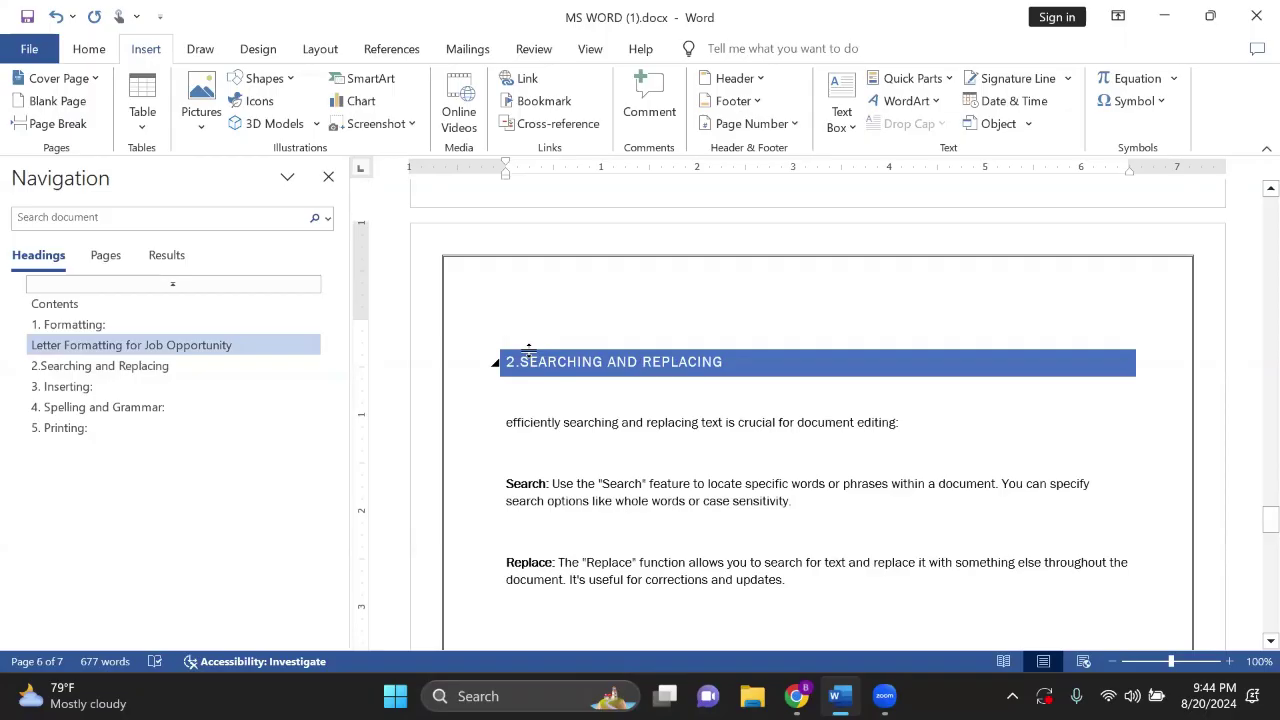
{"action": "left_click", "coordinate": [529, 346]}
{"action": "scroll", "coordinate": [628, 343], "scroll_direction": "up", "scroll_amount": 2}
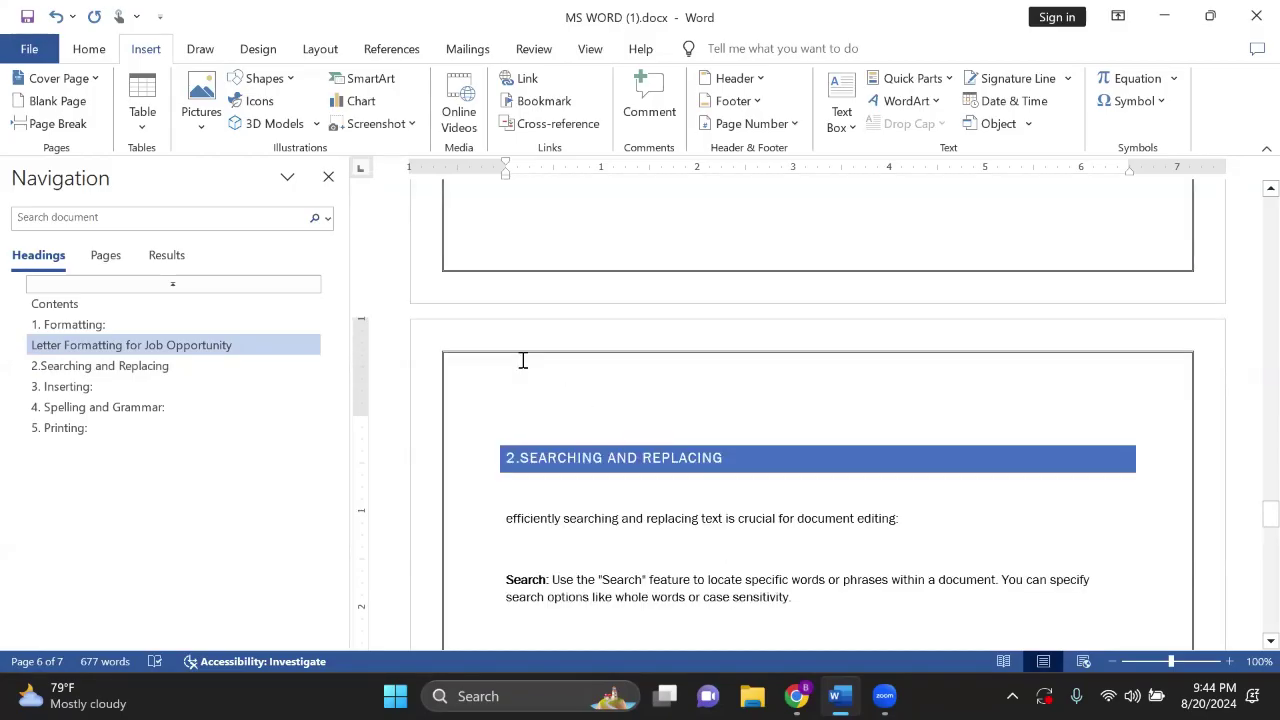
Step: Open the header area of the page with the Searching and Replacing heading for editing
{"action": "double_click", "coordinate": [499, 382]}
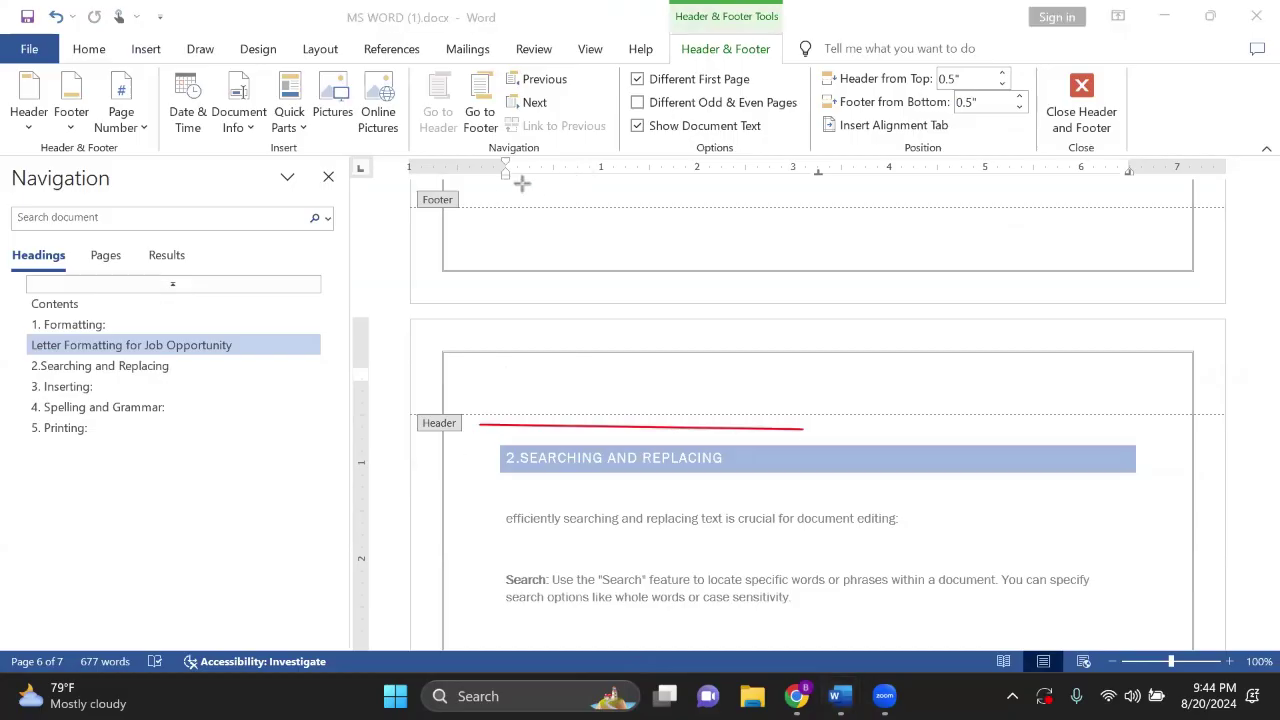
{"action": "left_click_drag", "start_coordinate": [506, 193], "coordinate": [558, 197]}
{"action": "left_click_drag", "start_coordinate": [790, 188], "coordinate": [797, 200]}
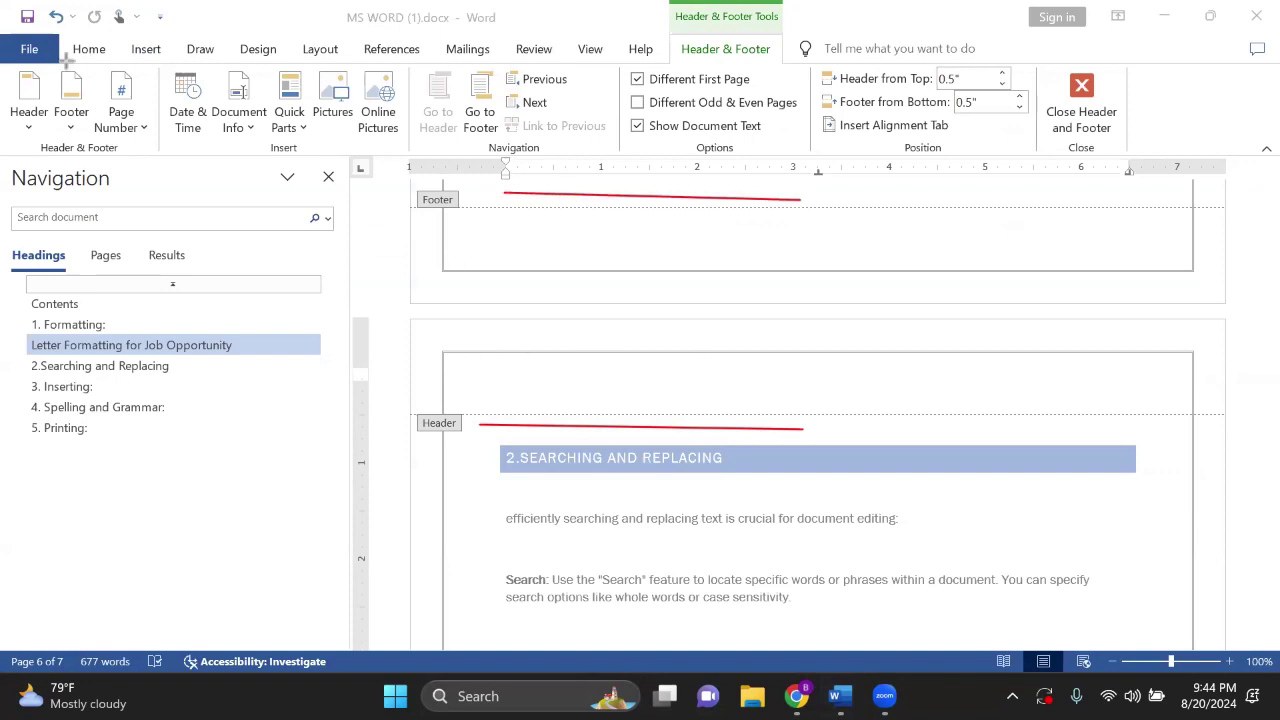
{"action": "left_click", "coordinate": [540, 394]}
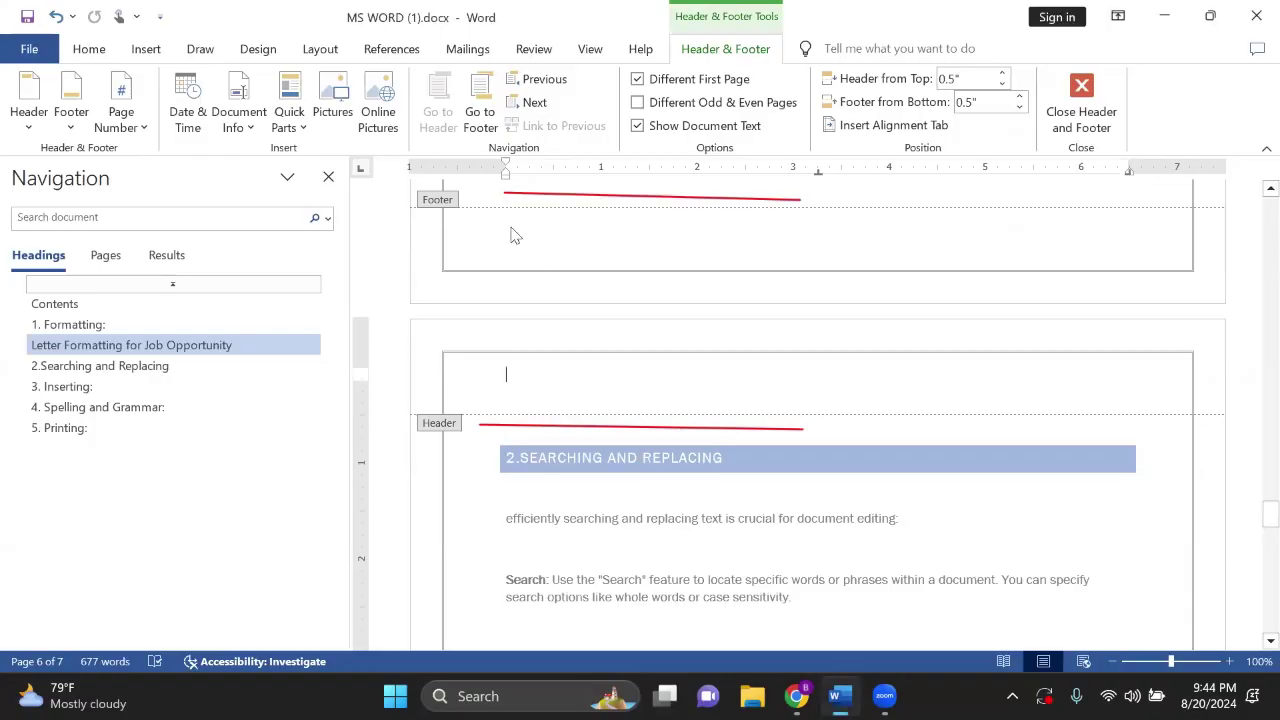
{"action": "left_click", "coordinate": [512, 235]}
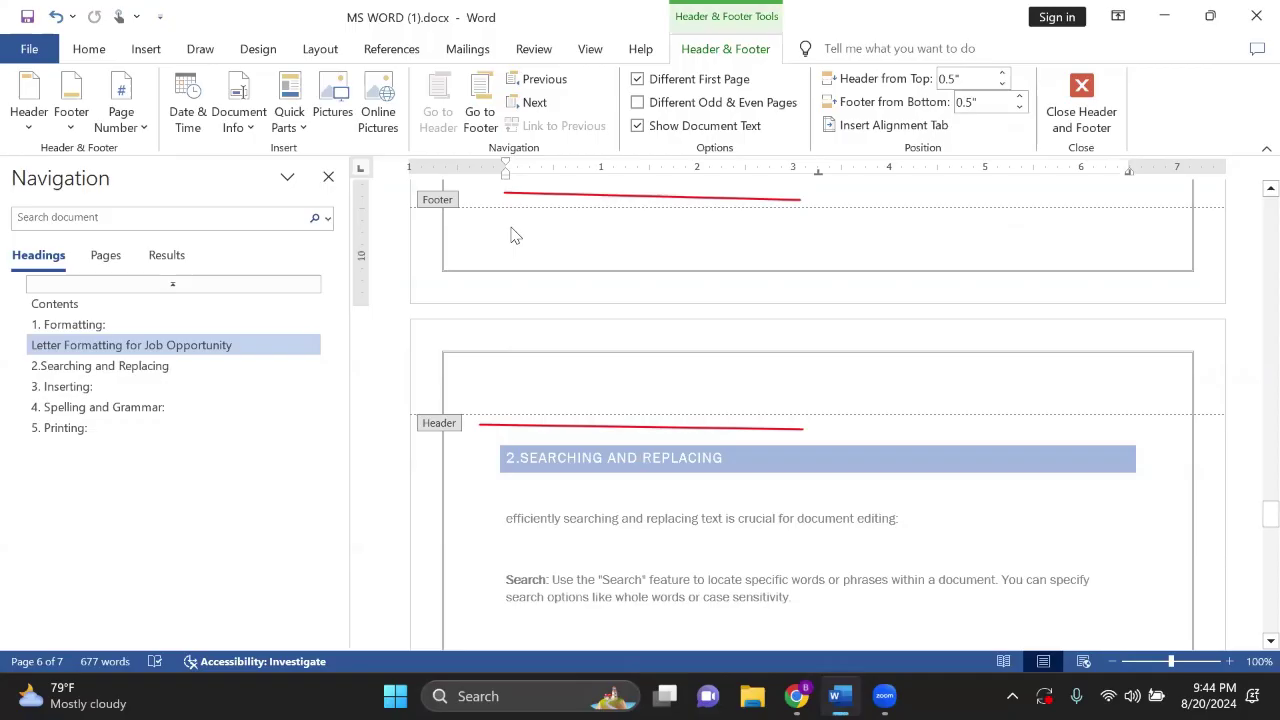
{"action": "left_click", "coordinate": [516, 377]}
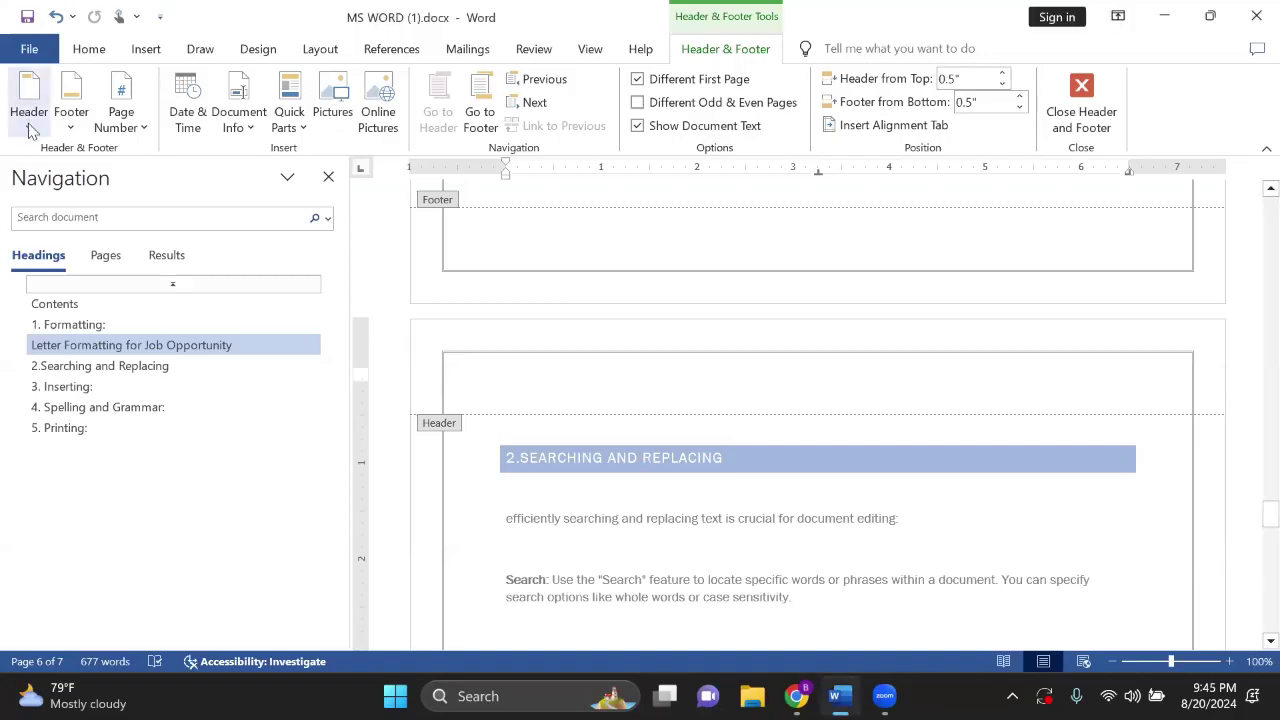
Step: Try out the built-in Blank and Blank (Three Columns) header layouts
{"action": "left_click", "coordinate": [30, 122]}
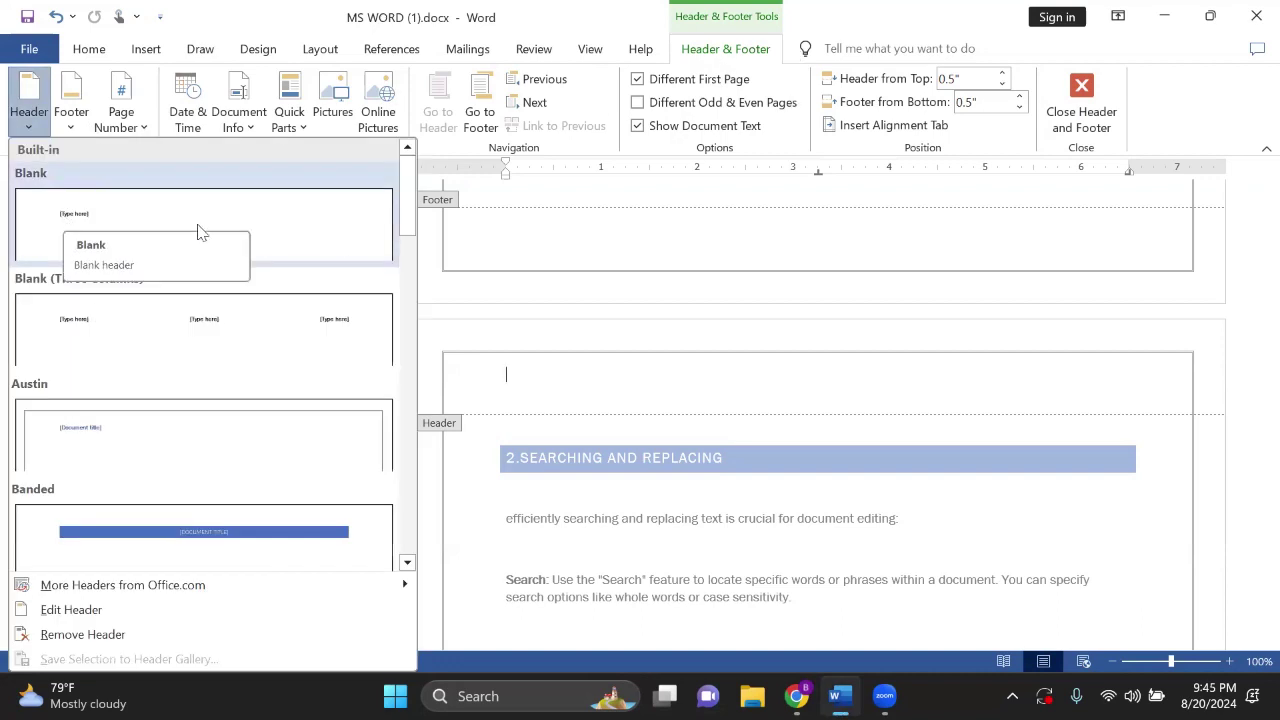
{"action": "left_click", "coordinate": [65, 226]}
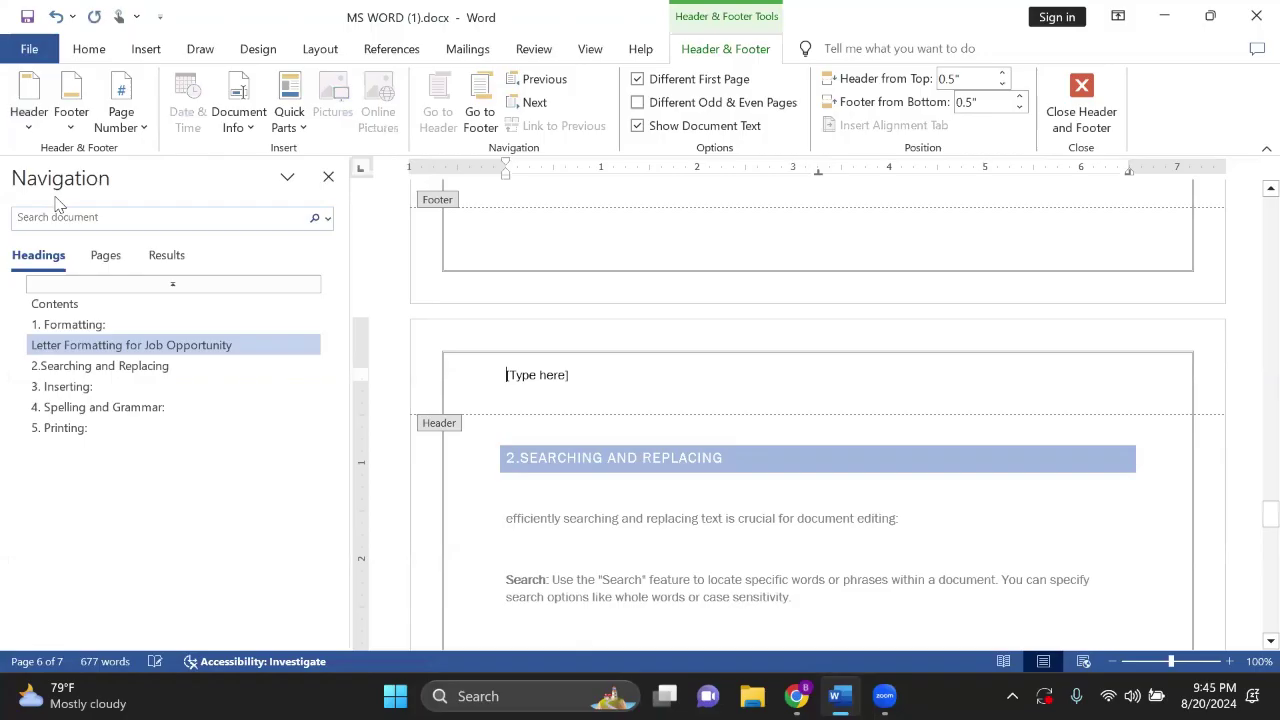
{"action": "left_click", "coordinate": [28, 100]}
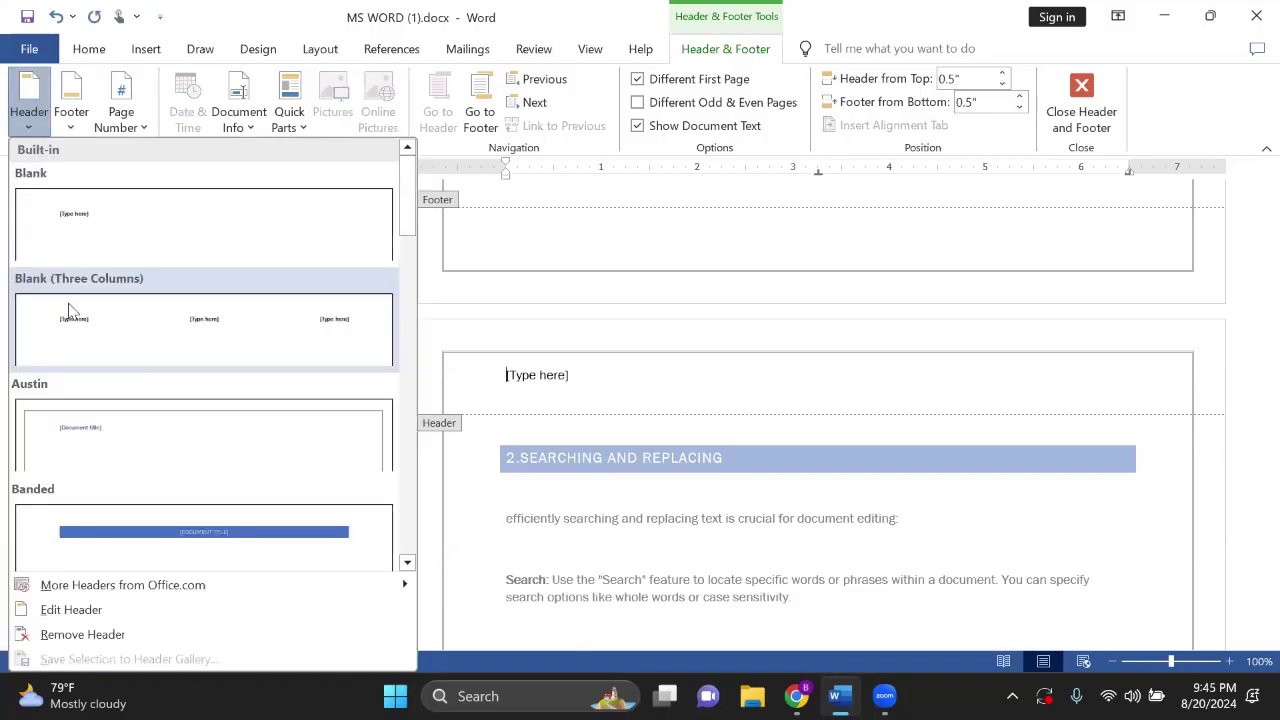
{"action": "left_click", "coordinate": [240, 366]}
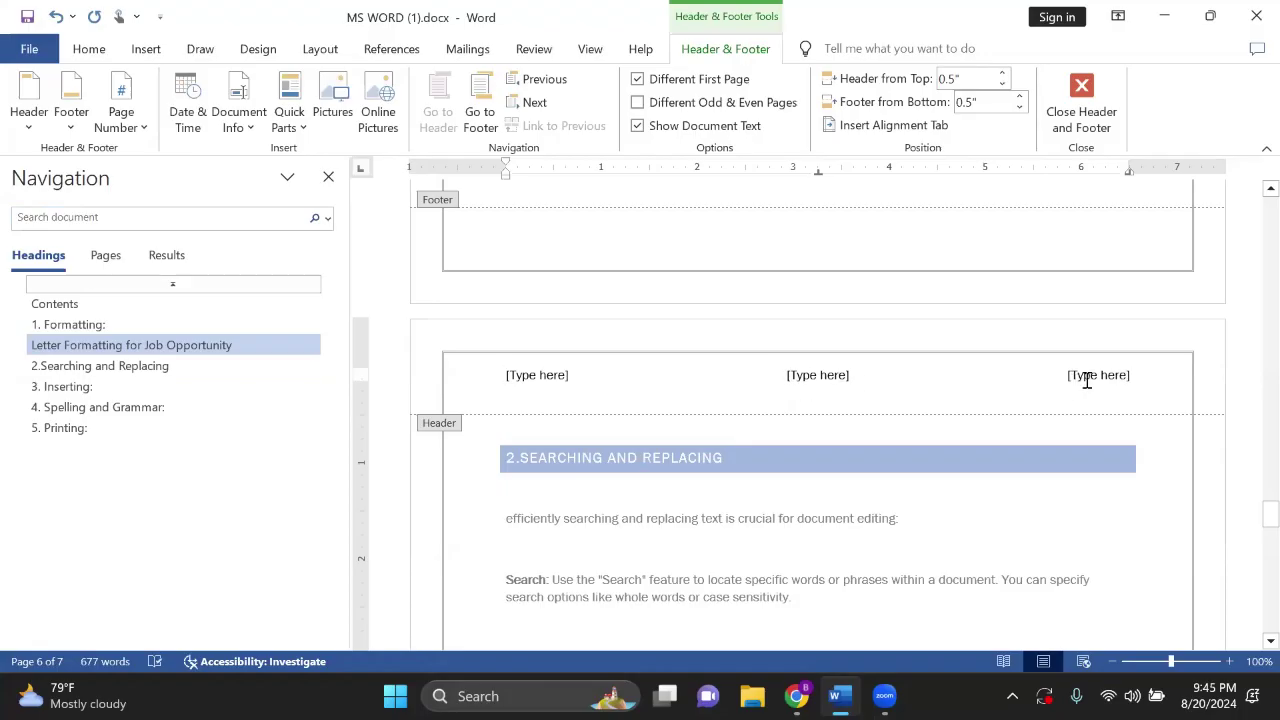
{"action": "left_click", "coordinate": [24, 128]}
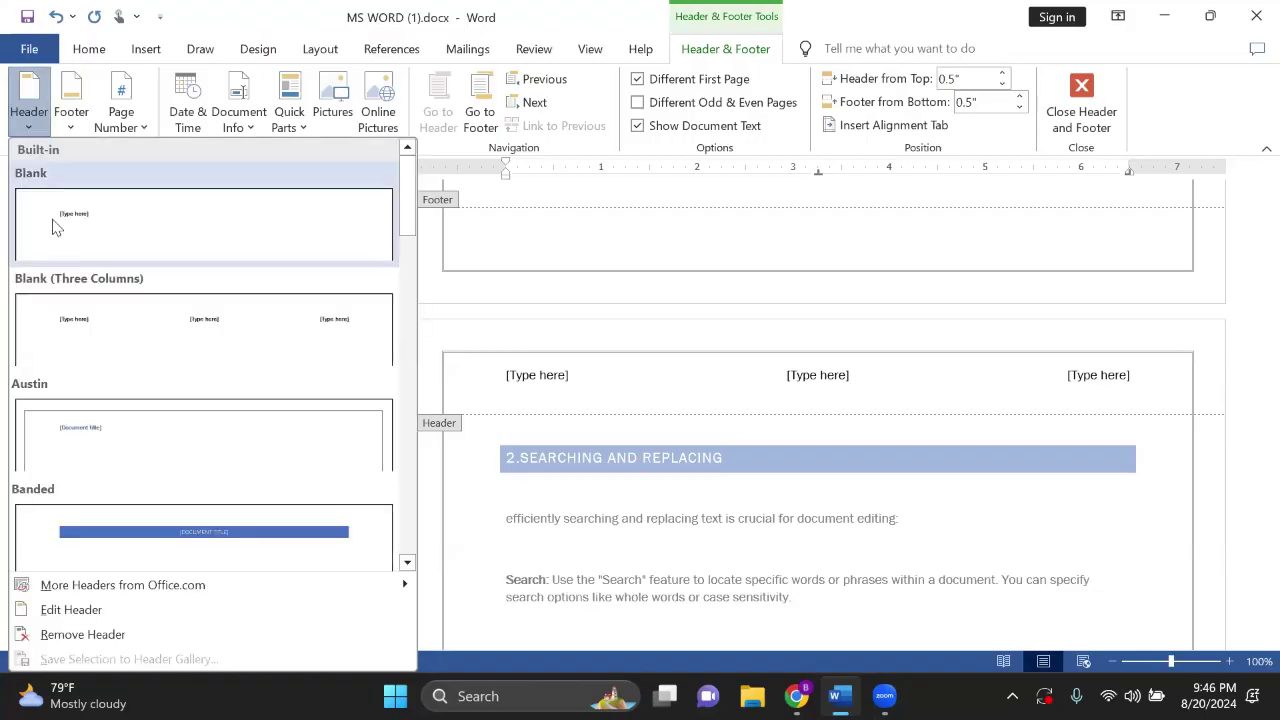
{"action": "left_click", "coordinate": [55, 225]}
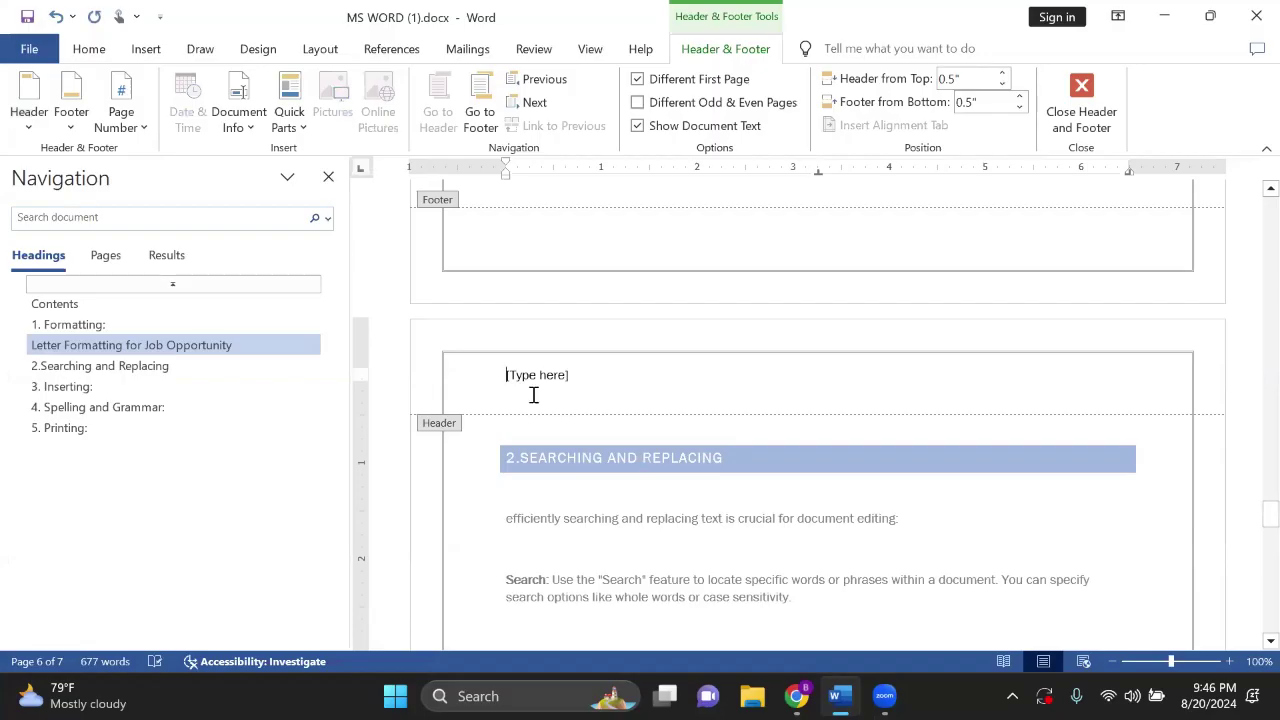
Step: Insert the Blank (Three Columns) header and fill its first placeholder with BIIT CAMPUS
{"action": "left_click", "coordinate": [120, 300]}
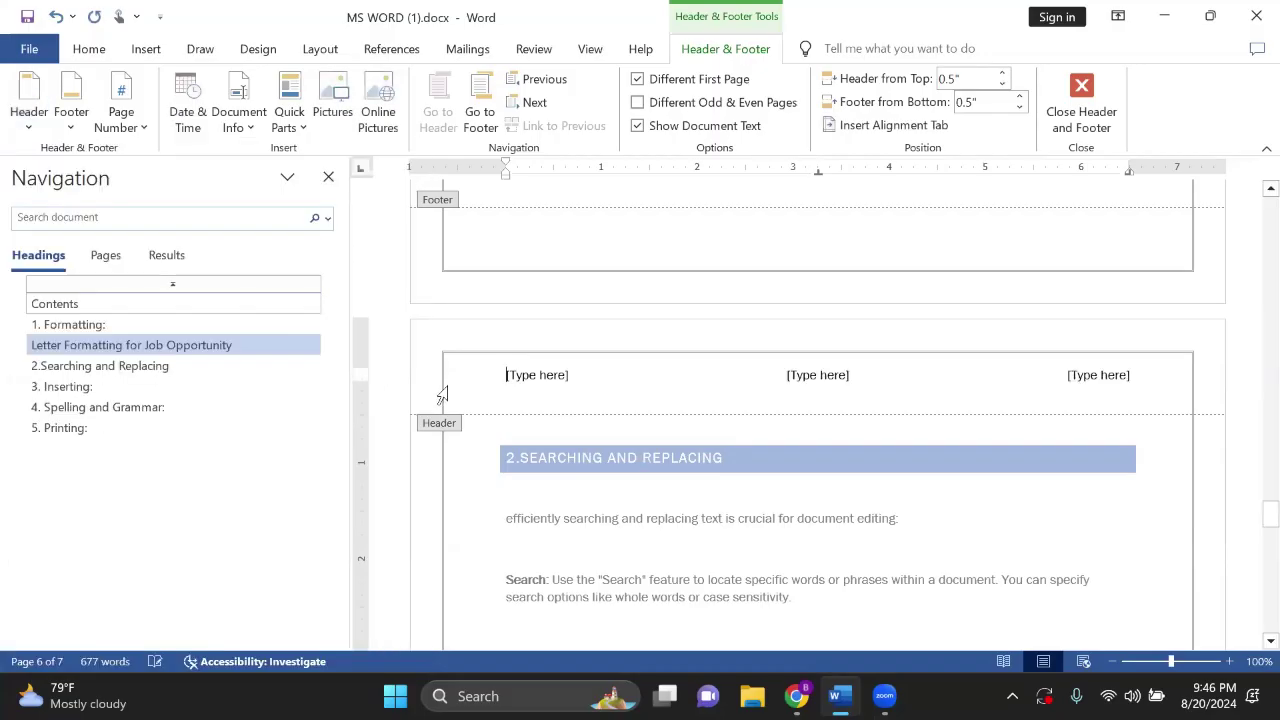
{"action": "left_click", "coordinate": [567, 375]}
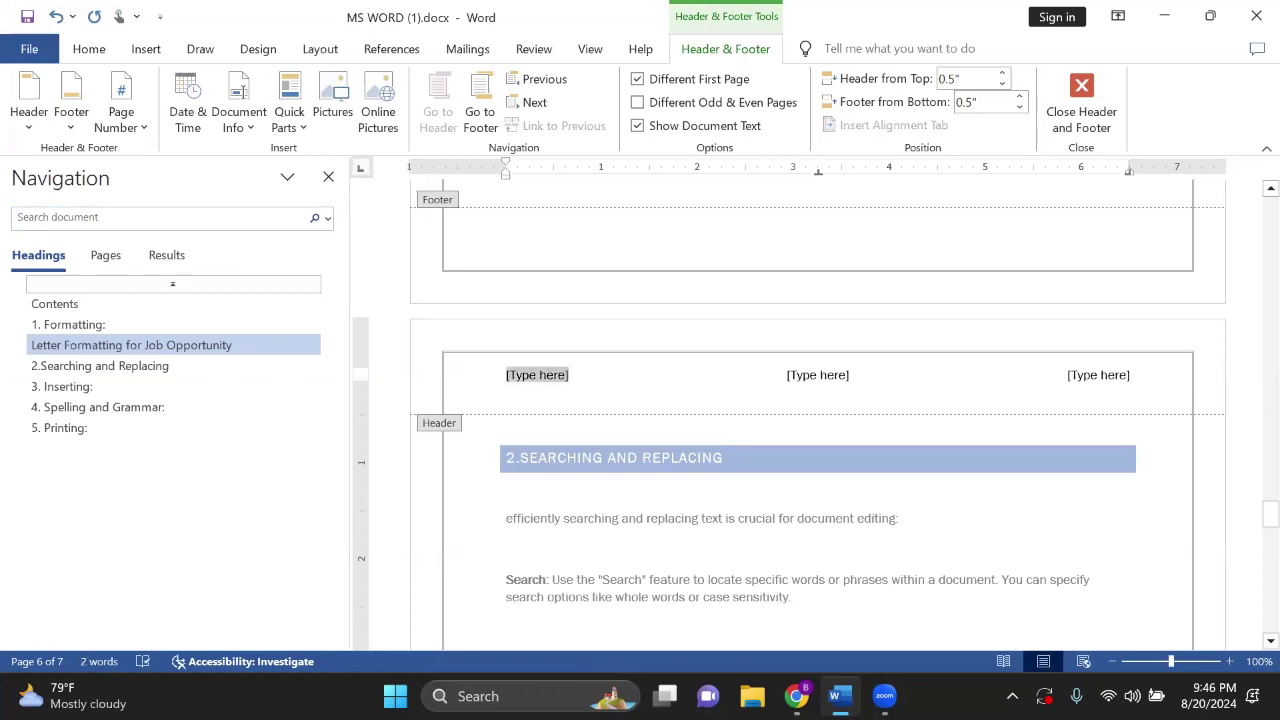
{"action": "type", "text": "B"}
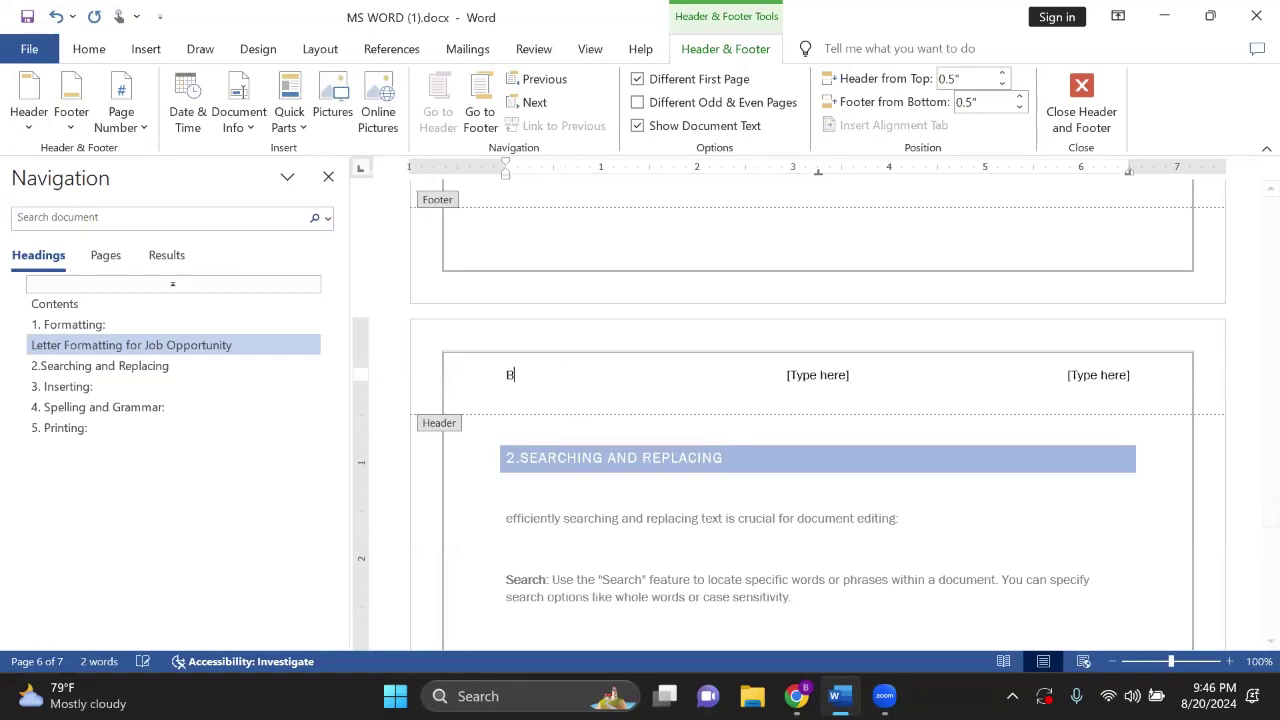
{"action": "type", "text": "IIT CAM"}
{"action": "key", "text": "BackSpace"}
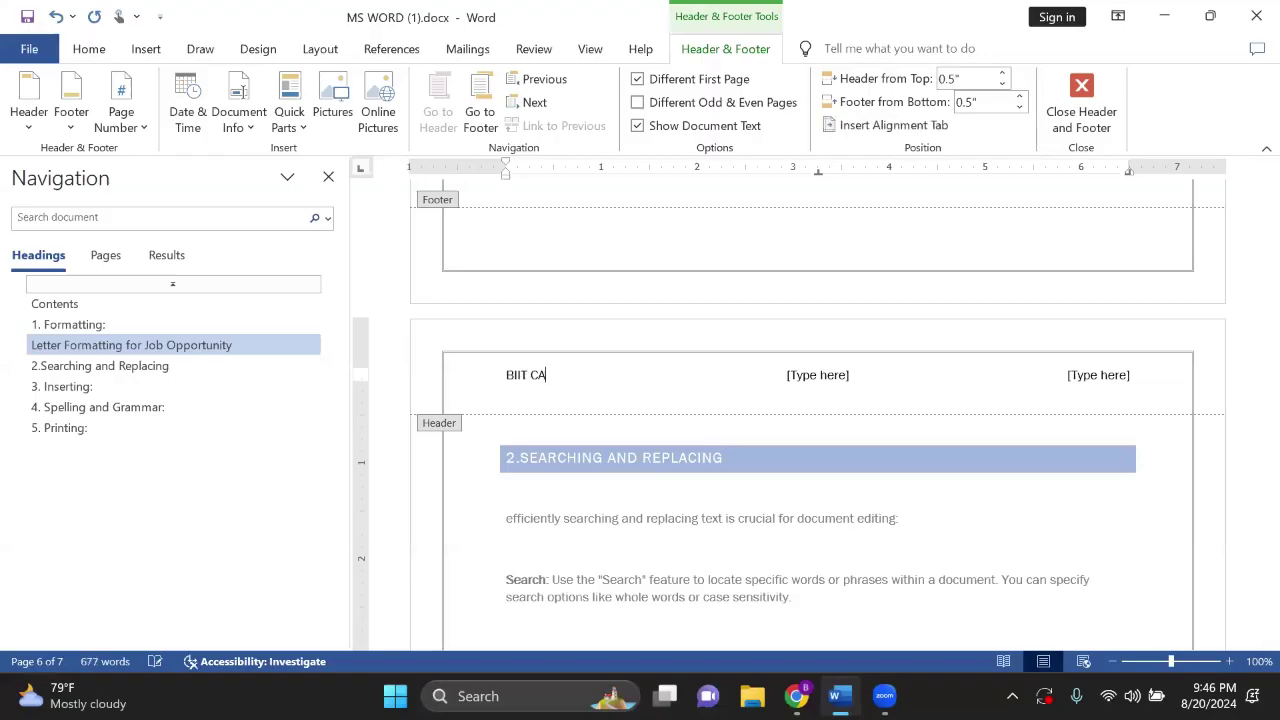
{"action": "type", "text": "PUS"}
{"action": "key", "text": "BackSpace"}
{"action": "key", "text": "BackSpace"}
{"action": "key", "text": "BackSpace"}
{"action": "key", "text": "BackSpace"}
{"action": "type", "text": "AMPUS"}
Step: Replace the header's middle placeholder with DIMSO
{"action": "left_click", "coordinate": [811, 381]}
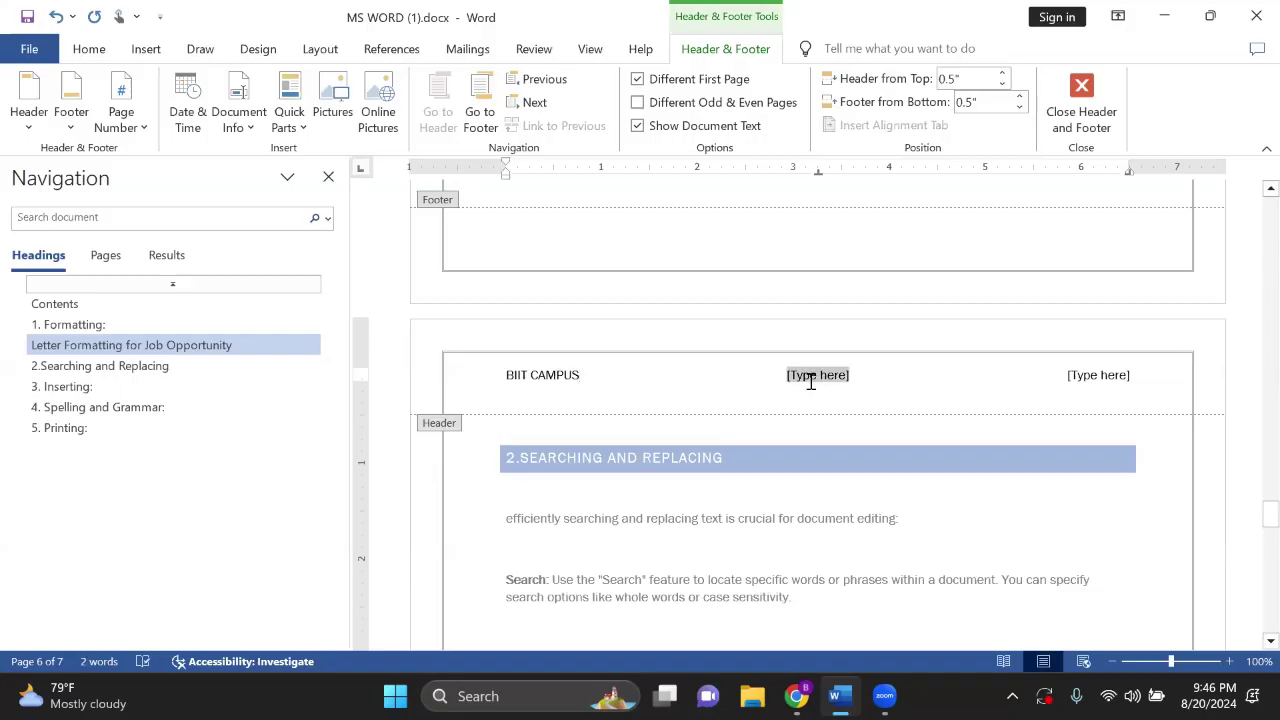
{"action": "type", "text": "D"}
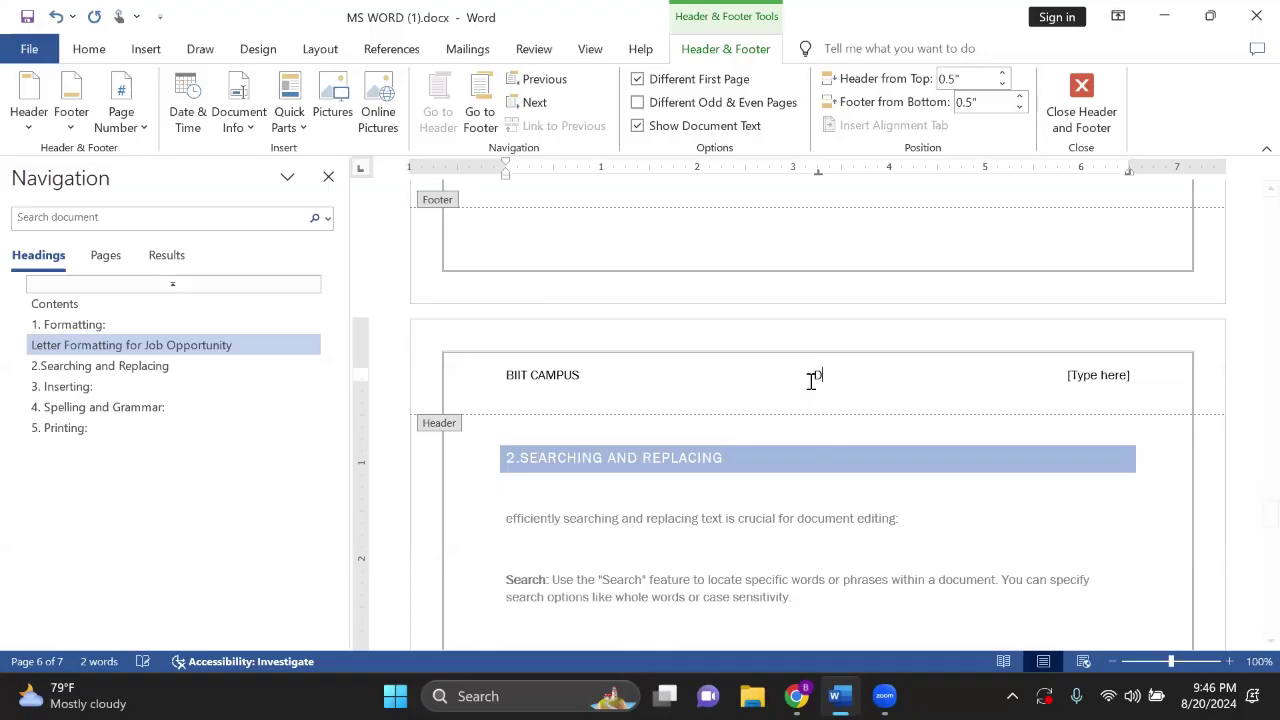
{"action": "type", "text": "I"}
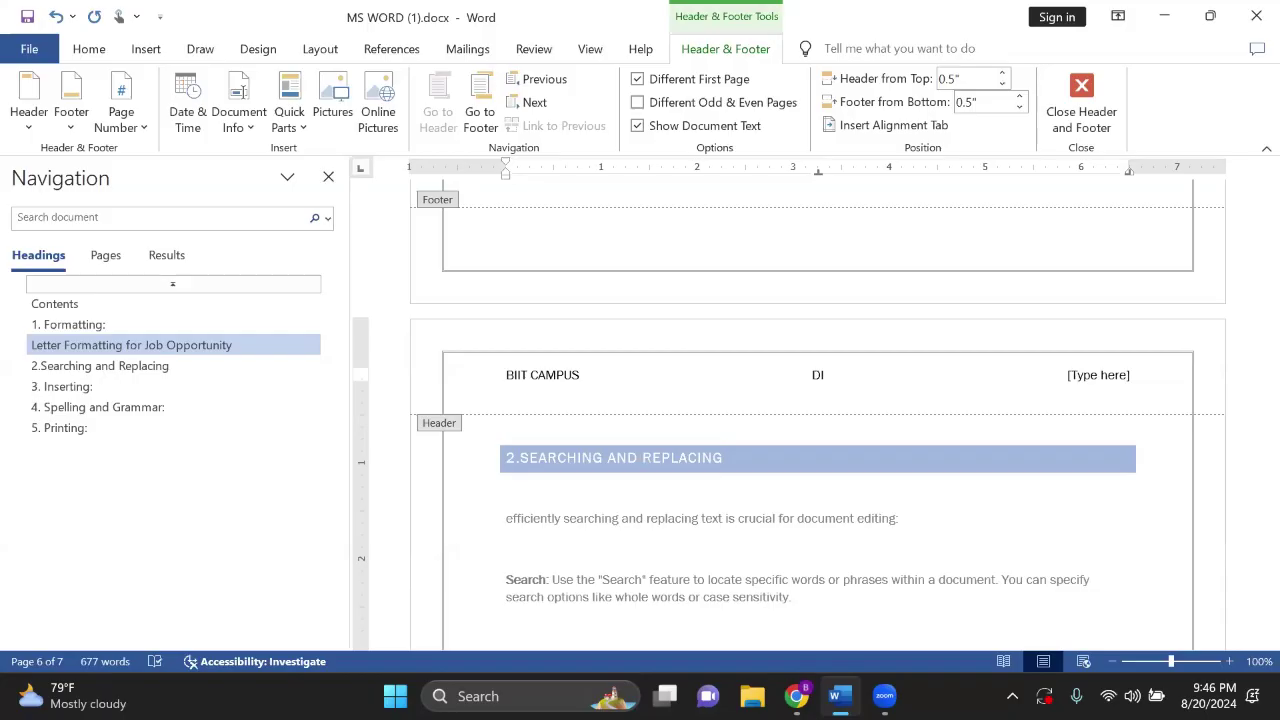
{"action": "type", "text": "MSO"}
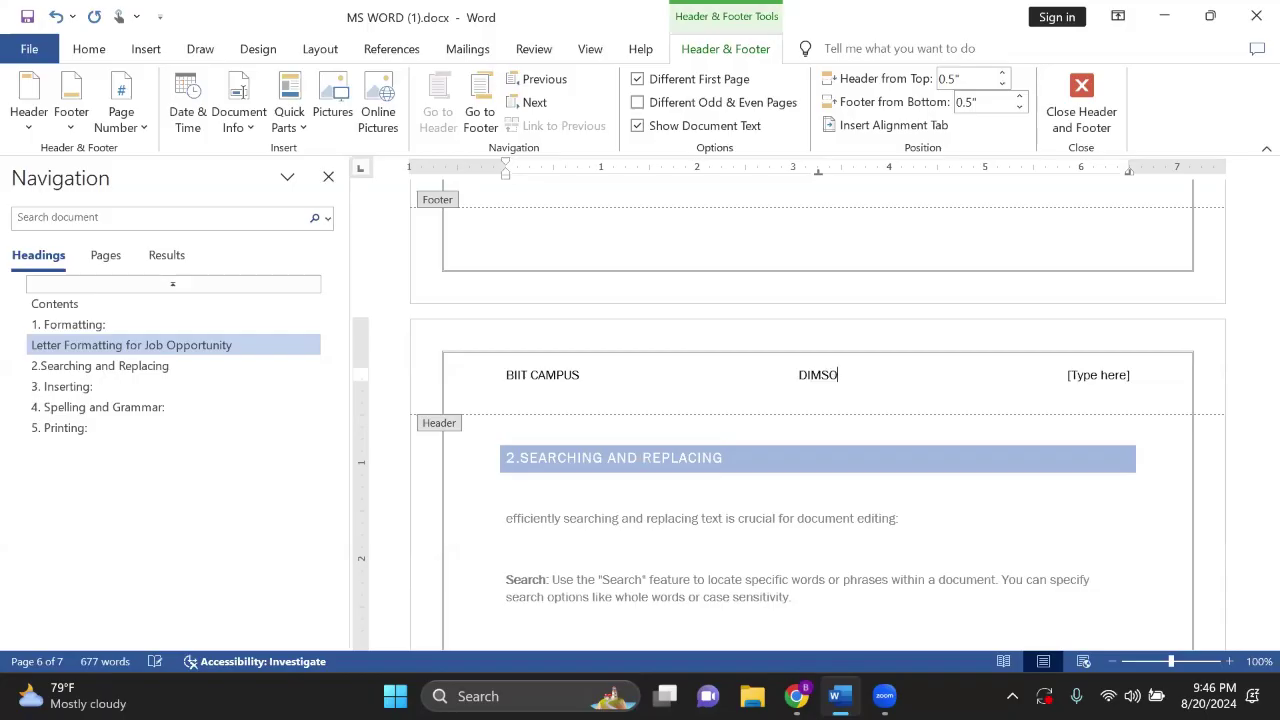
Step: Enter the person's first name in the header's third placeholder and close header editing
{"action": "left_click", "coordinate": [1127, 374]}
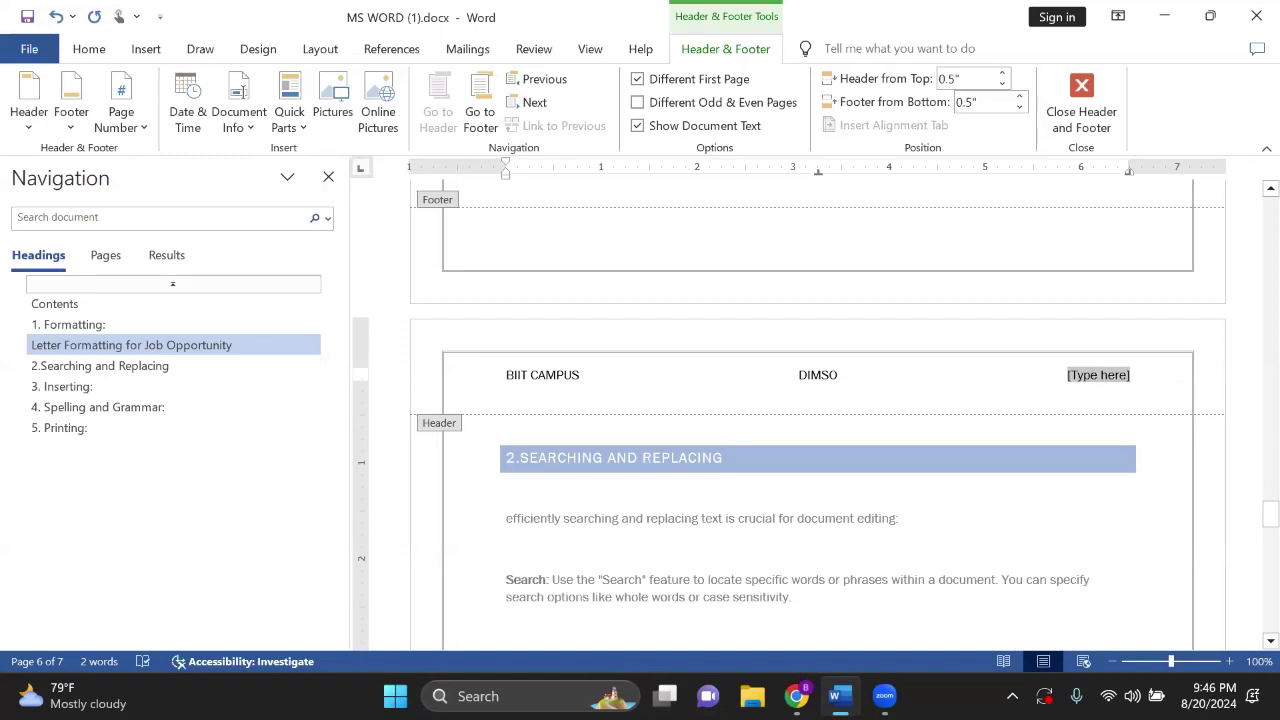
{"action": "type", "text": "MUB"}
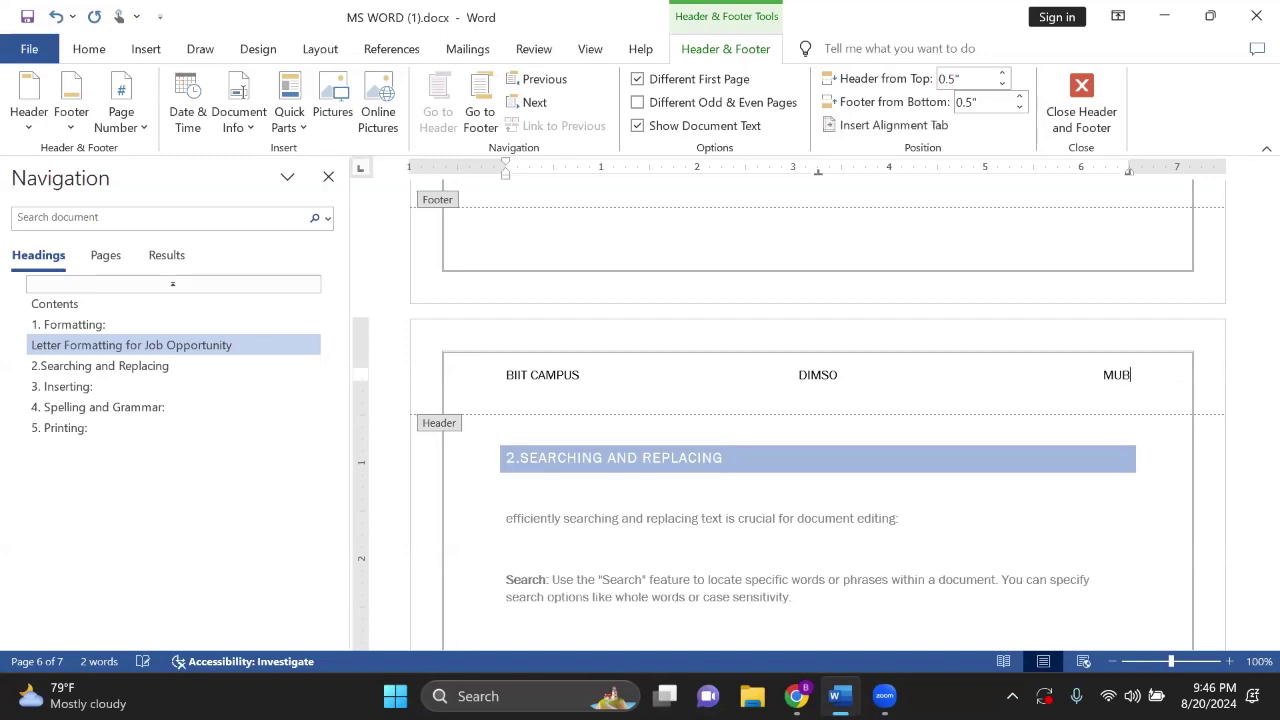
{"action": "type", "text": "A"}
{"action": "key", "text": "BackSpace"}
{"action": "key", "text": "BackSpace"}
{"action": "key", "text": "BackSpace"}
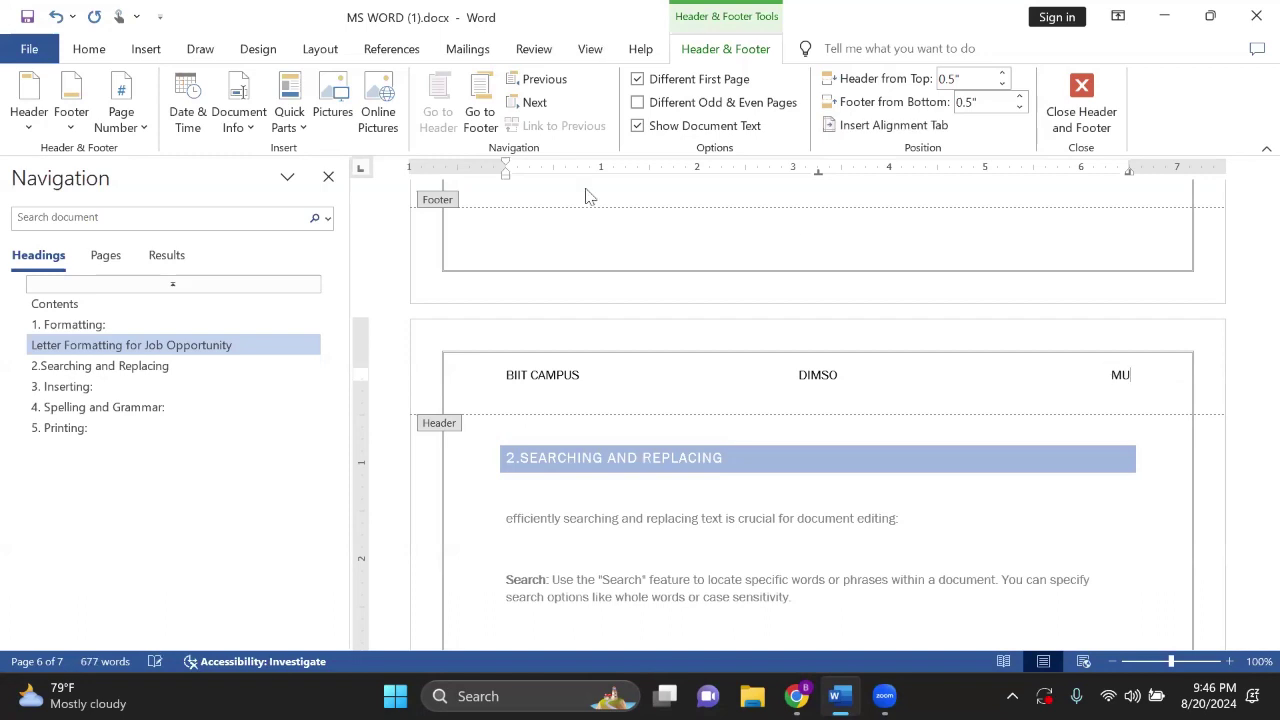
{"action": "type", "text": "ubashshara"}
{"action": "left_click", "coordinate": [1095, 112]}
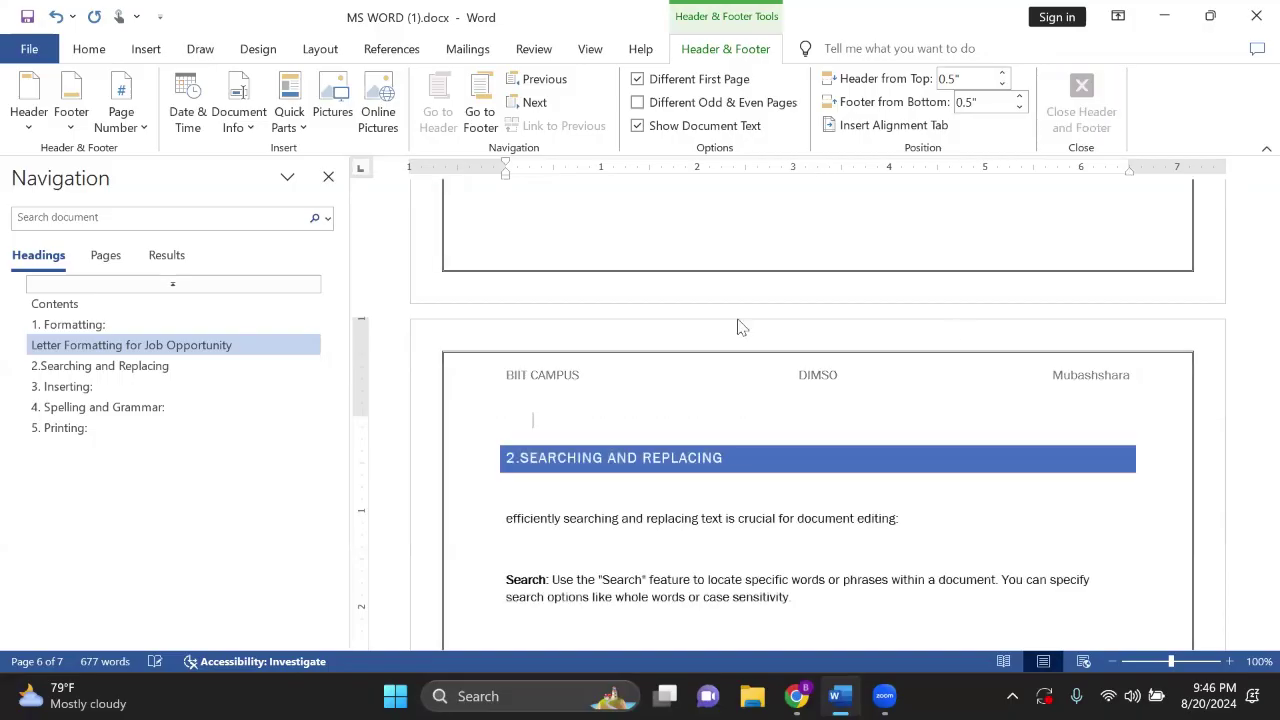
Step: Check the header on the other pages, from the Styles paragraph up to the Contents page and down to the Formatting section
{"action": "scroll", "coordinate": [720, 305], "scroll_direction": "up", "scroll_amount": 10}
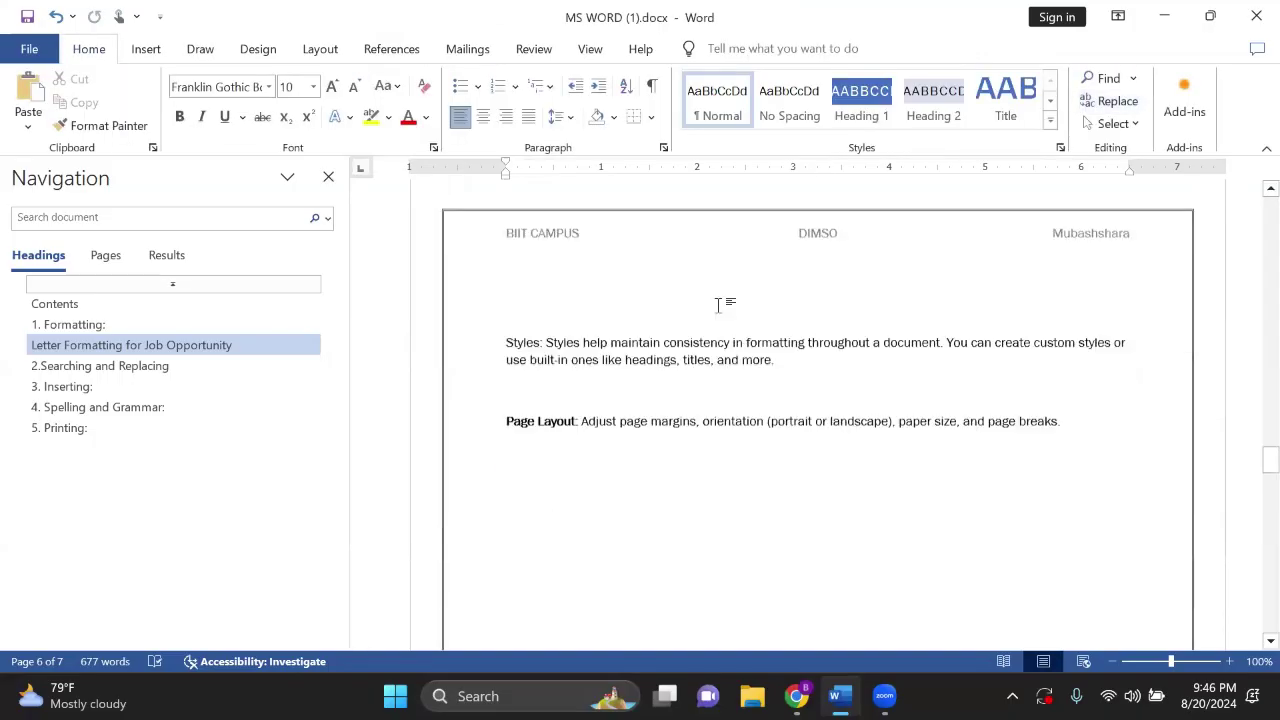
{"action": "scroll", "coordinate": [723, 314], "scroll_direction": "down", "scroll_amount": 10}
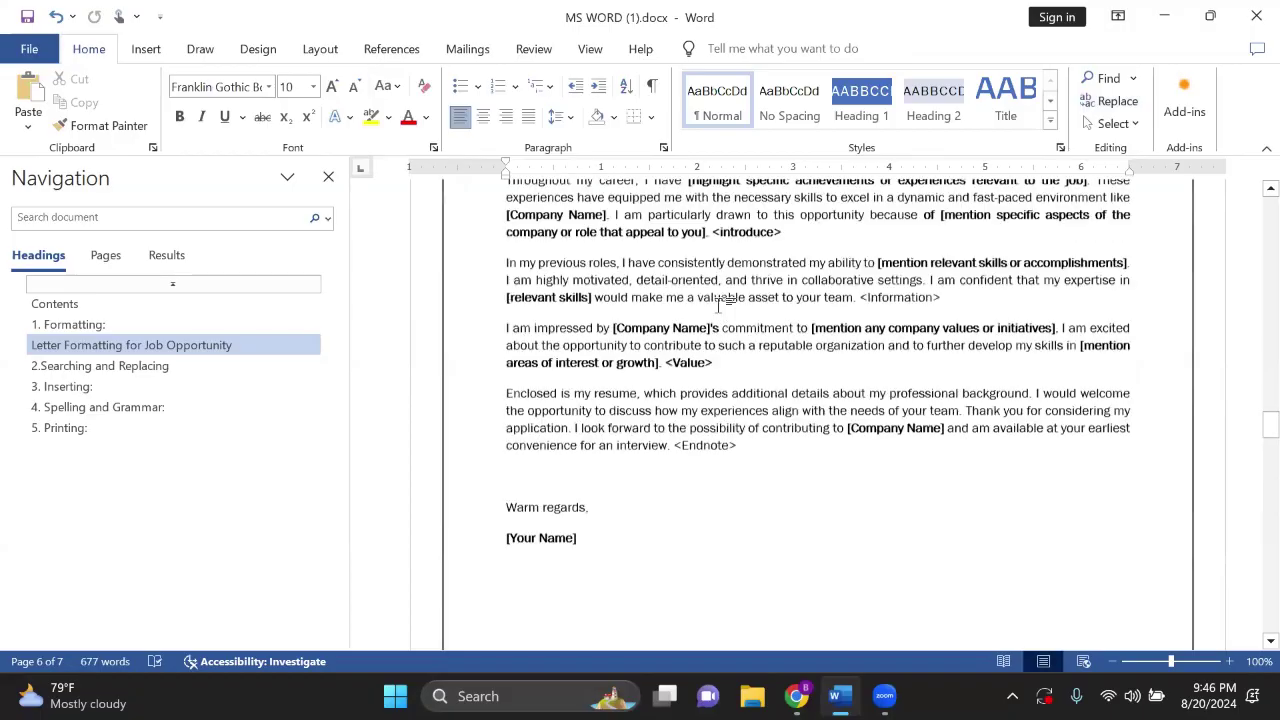
{"action": "scroll", "coordinate": [720, 305], "scroll_direction": "up", "scroll_amount": 10}
{"action": "scroll", "coordinate": [720, 305], "scroll_direction": "up", "scroll_amount": 5}
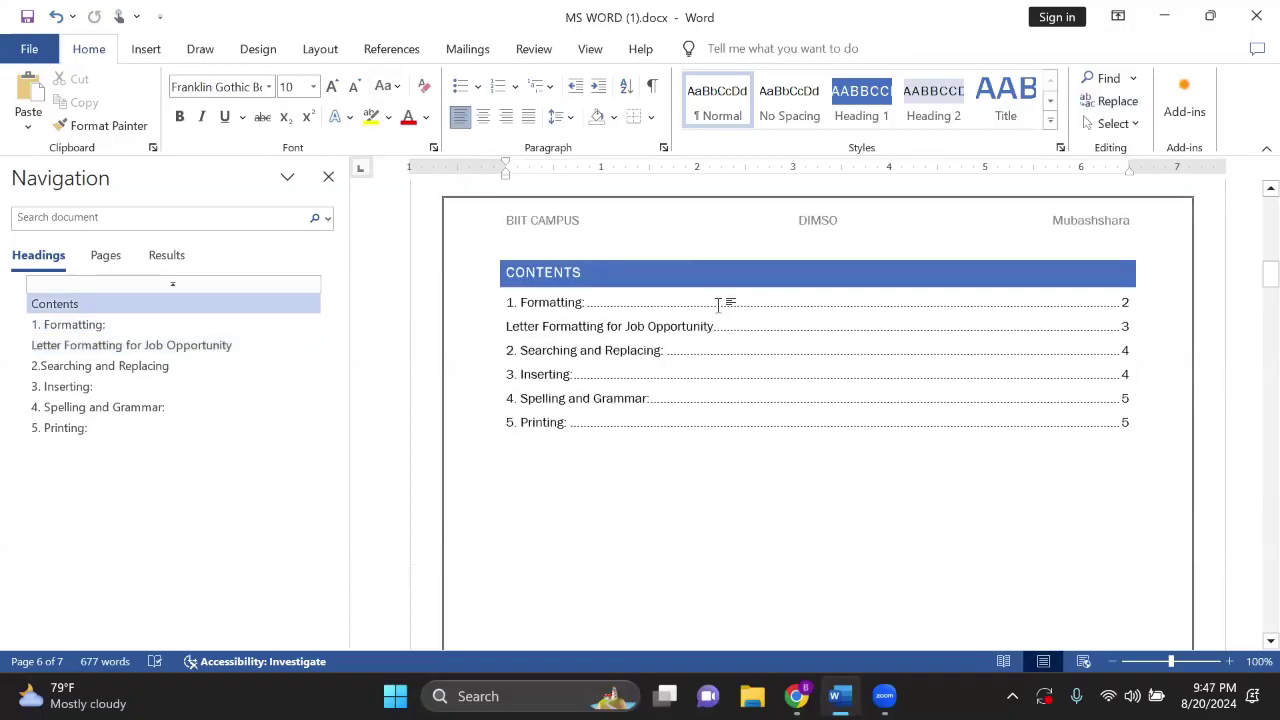
{"action": "scroll", "coordinate": [720, 303], "scroll_direction": "down", "scroll_amount": 10}
{"action": "scroll", "coordinate": [552, 274], "scroll_direction": "down", "scroll_amount": 1}
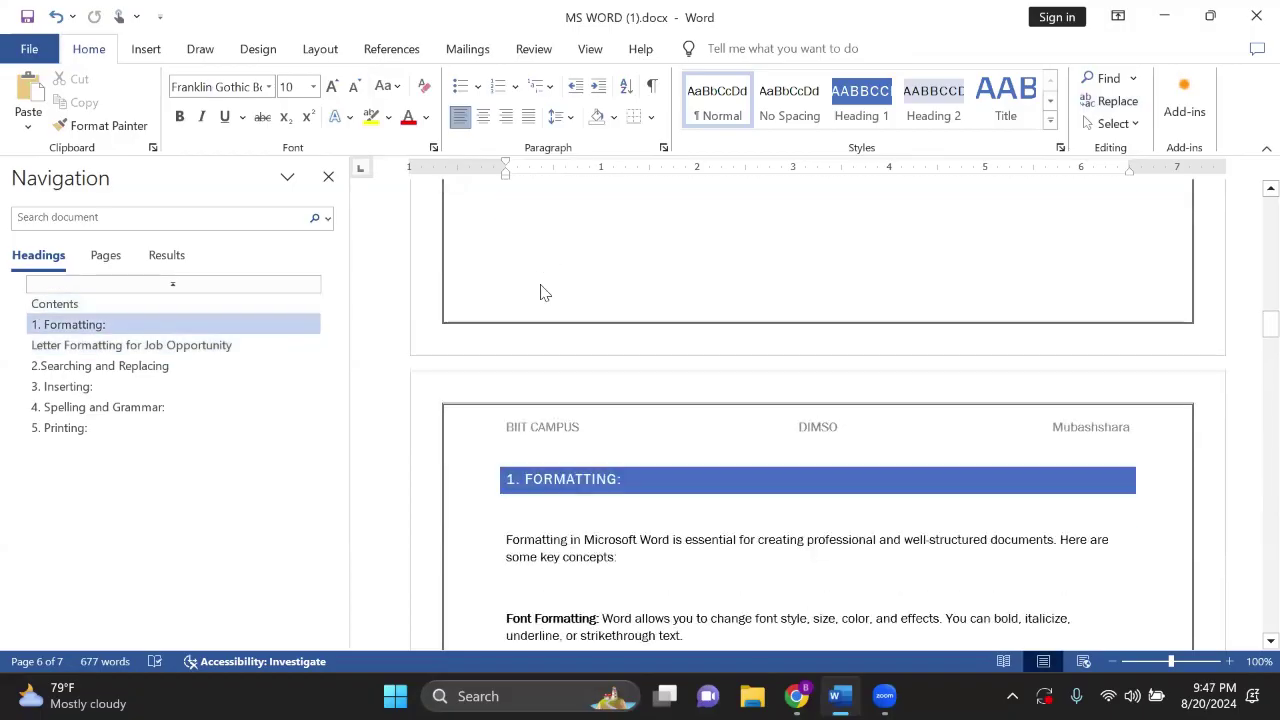
Step: Insert an accent bar page number at the bottom of the page in the right-aligned "1 | Page" format and close footer editing
{"action": "double_click", "coordinate": [486, 290]}
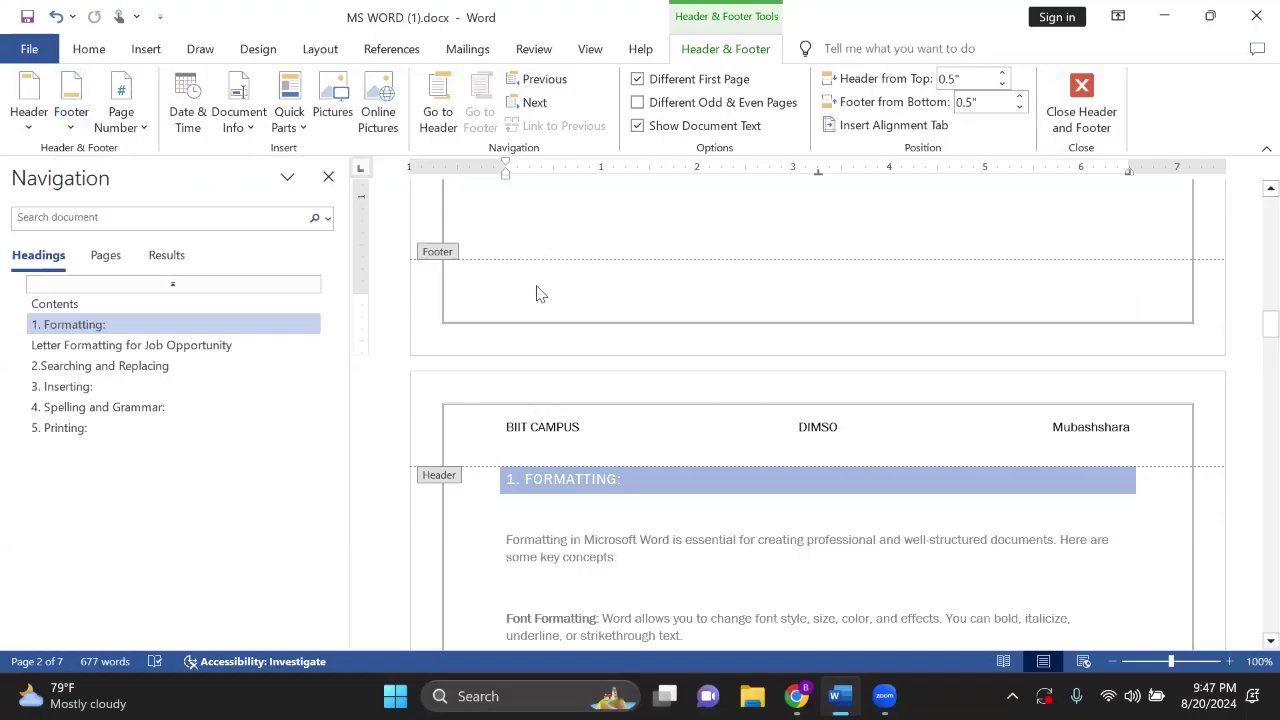
{"action": "left_click", "coordinate": [143, 127]}
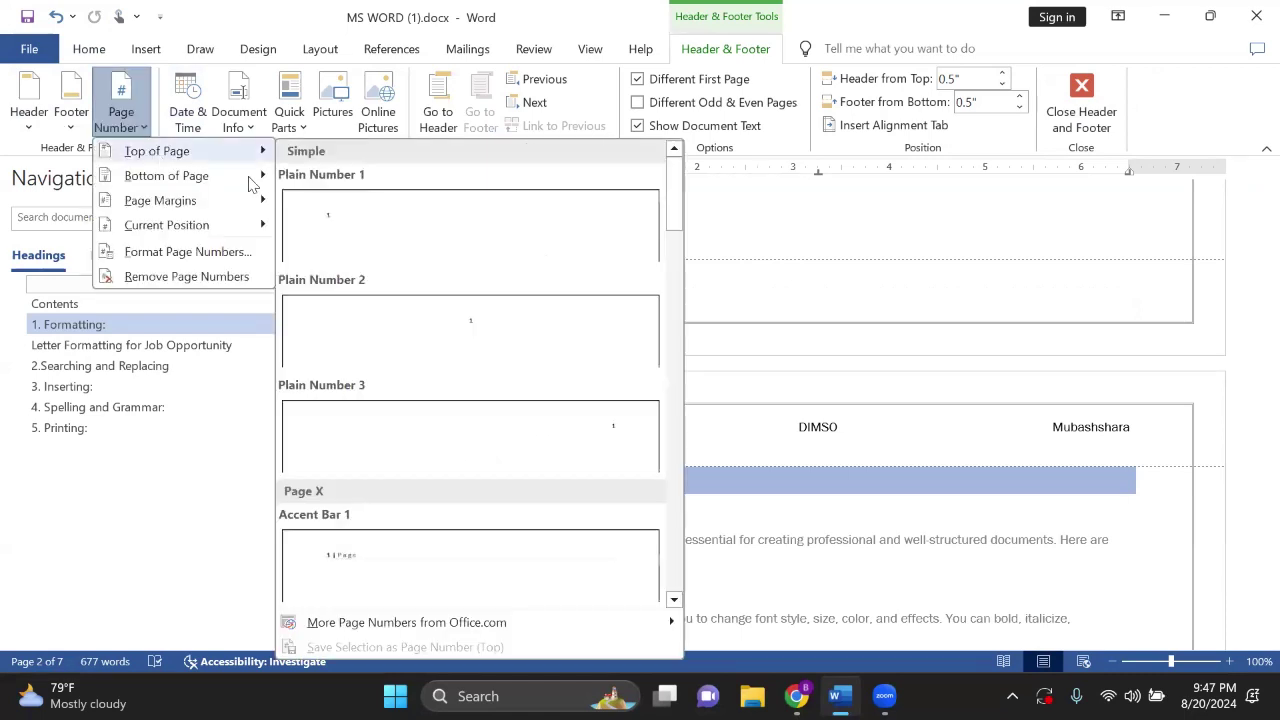
{"action": "mouse_move", "coordinate": [268, 186]}
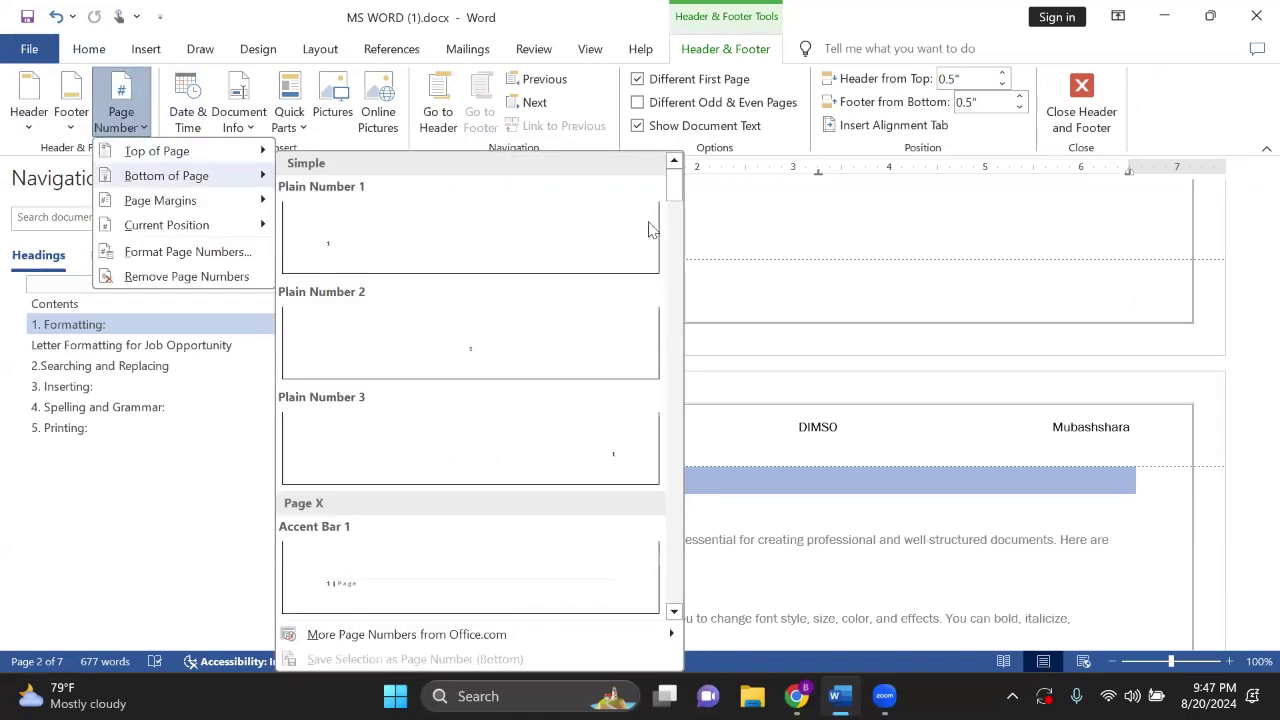
{"action": "left_click_drag", "start_coordinate": [680, 198], "coordinate": [687, 258]}
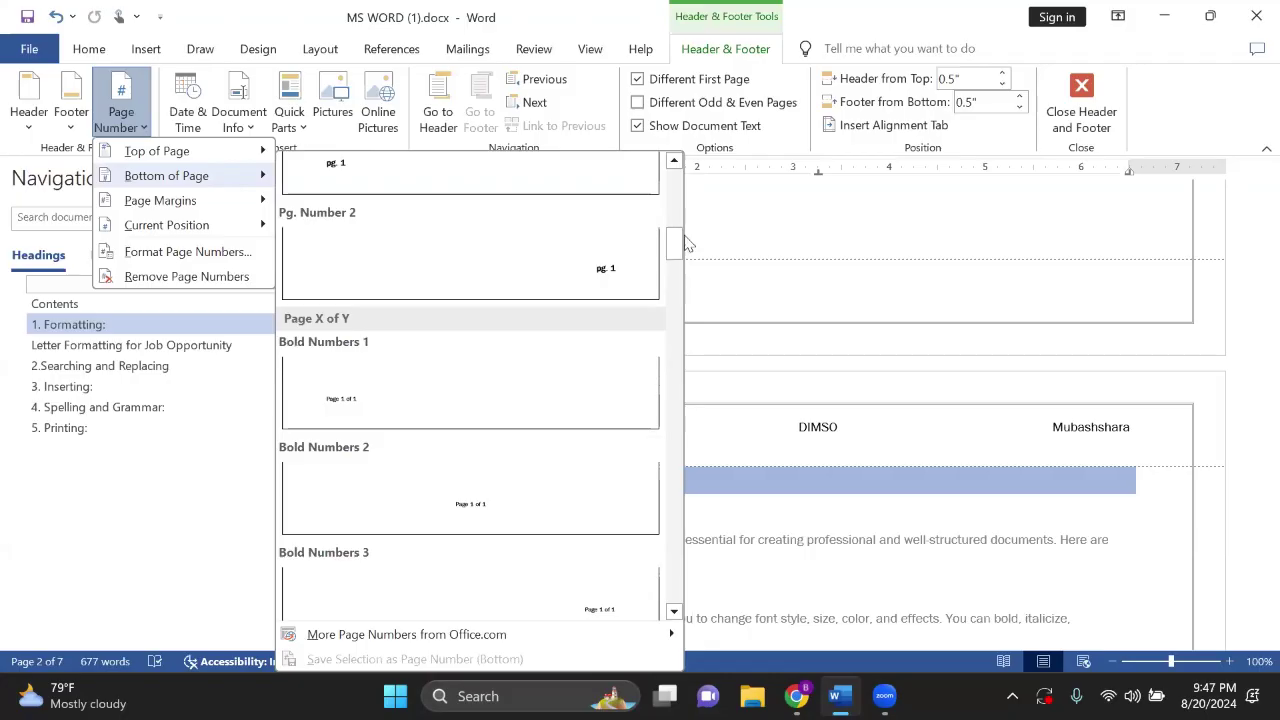
{"action": "scroll", "coordinate": [678, 224], "scroll_direction": "up", "scroll_amount": 4}
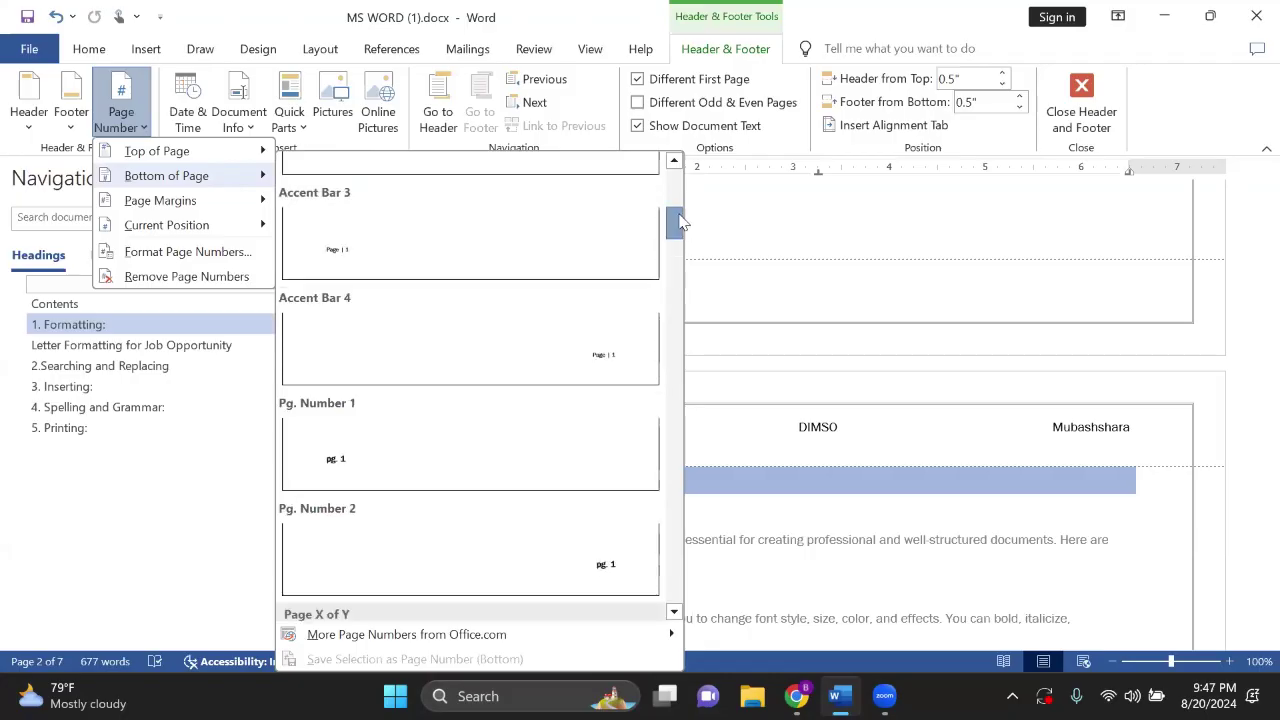
{"action": "left_click", "coordinate": [602, 210]}
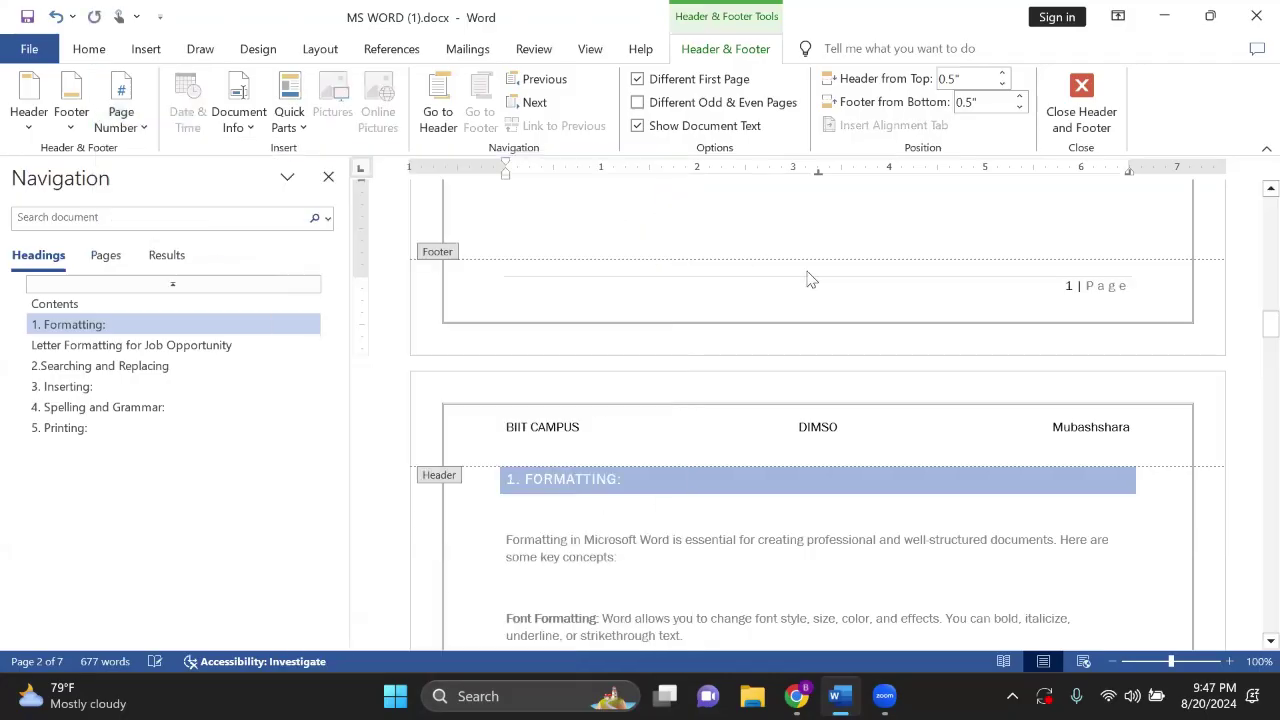
{"action": "left_click", "coordinate": [1100, 95]}
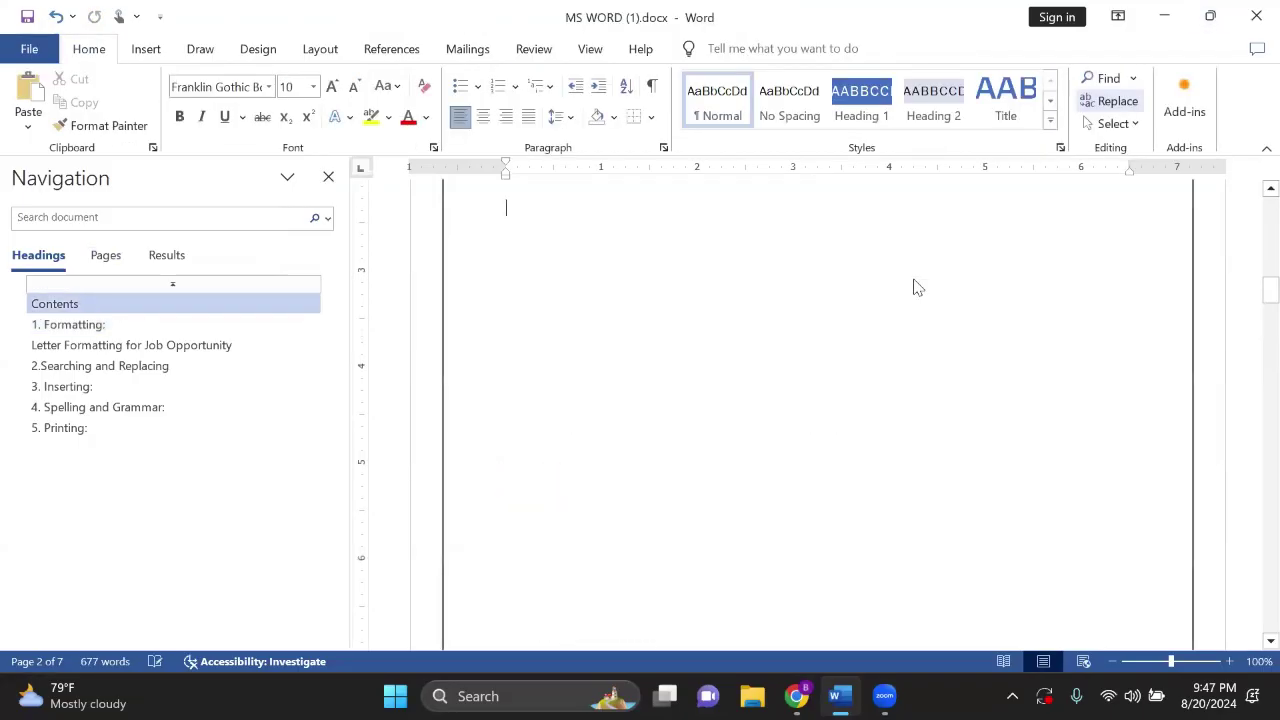
Step: Check the footer page numbers from the Contents page through the Formatting section and job letter to the page after it
{"action": "scroll", "coordinate": [913, 278], "scroll_direction": "down", "scroll_amount": 3}
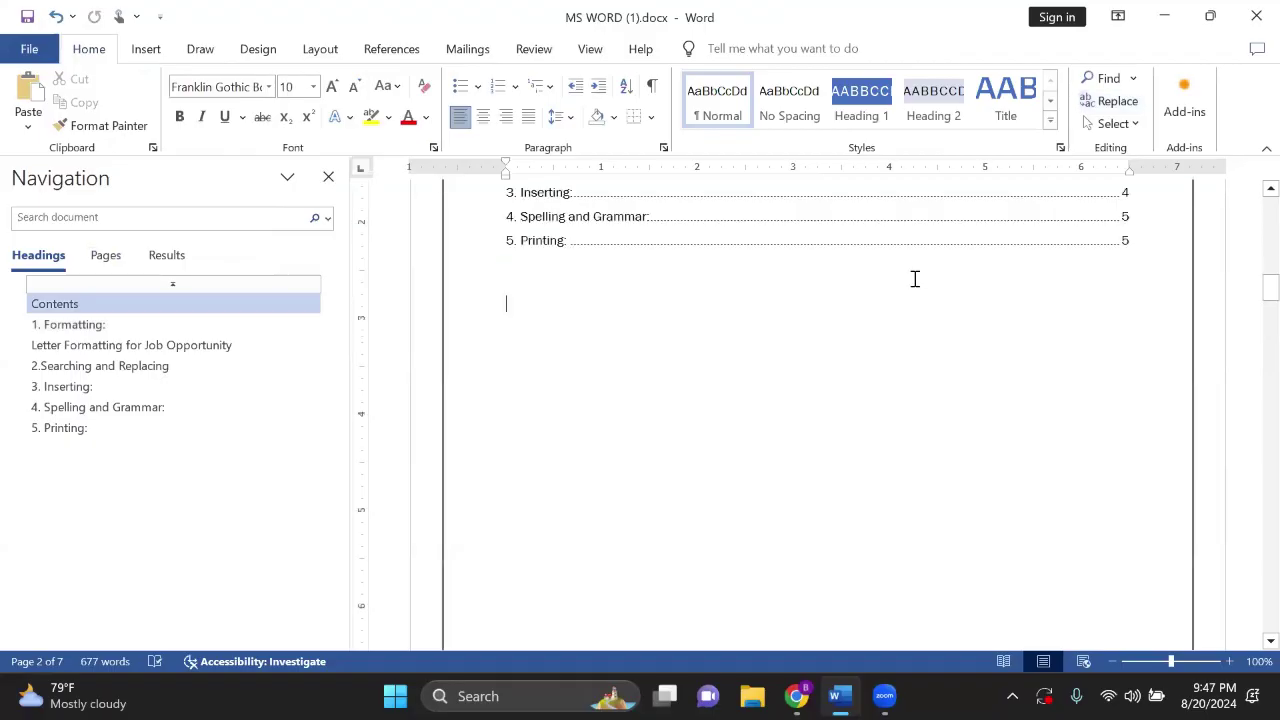
{"action": "scroll", "coordinate": [914, 278], "scroll_direction": "down", "scroll_amount": 5}
{"action": "scroll", "coordinate": [914, 278], "scroll_direction": "down", "scroll_amount": 7}
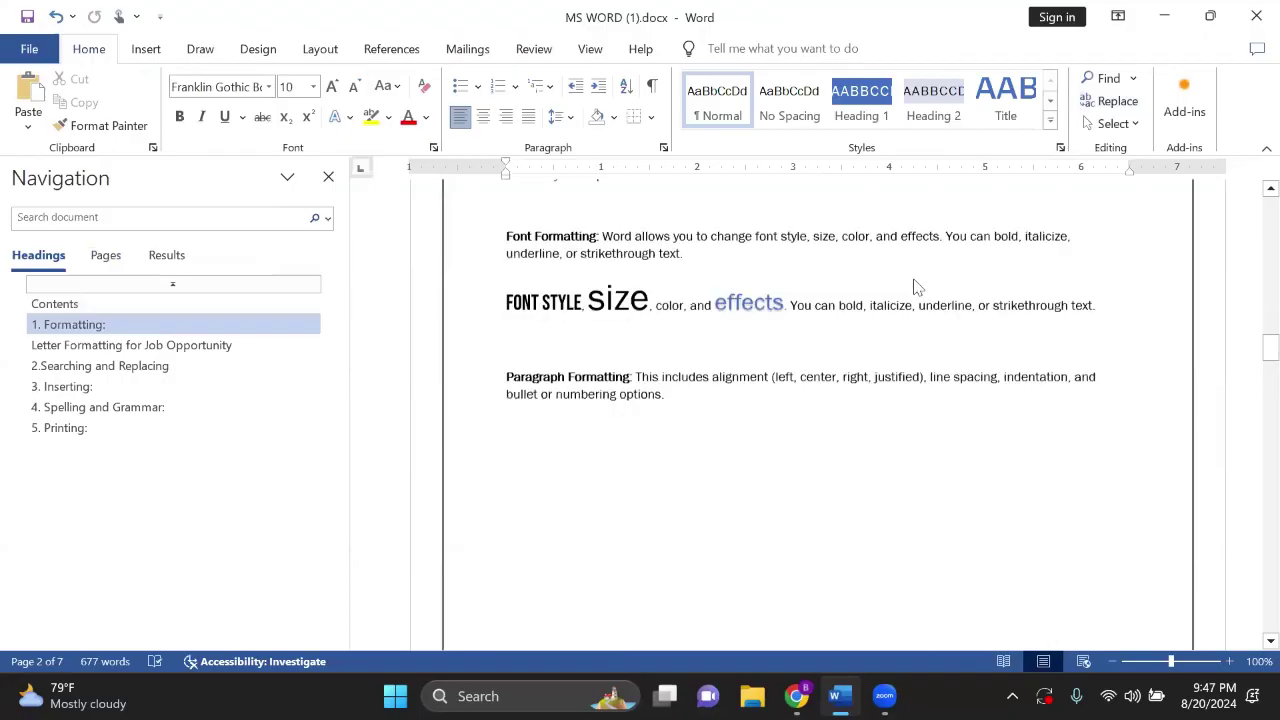
{"action": "scroll", "coordinate": [914, 278], "scroll_direction": "down", "scroll_amount": 12}
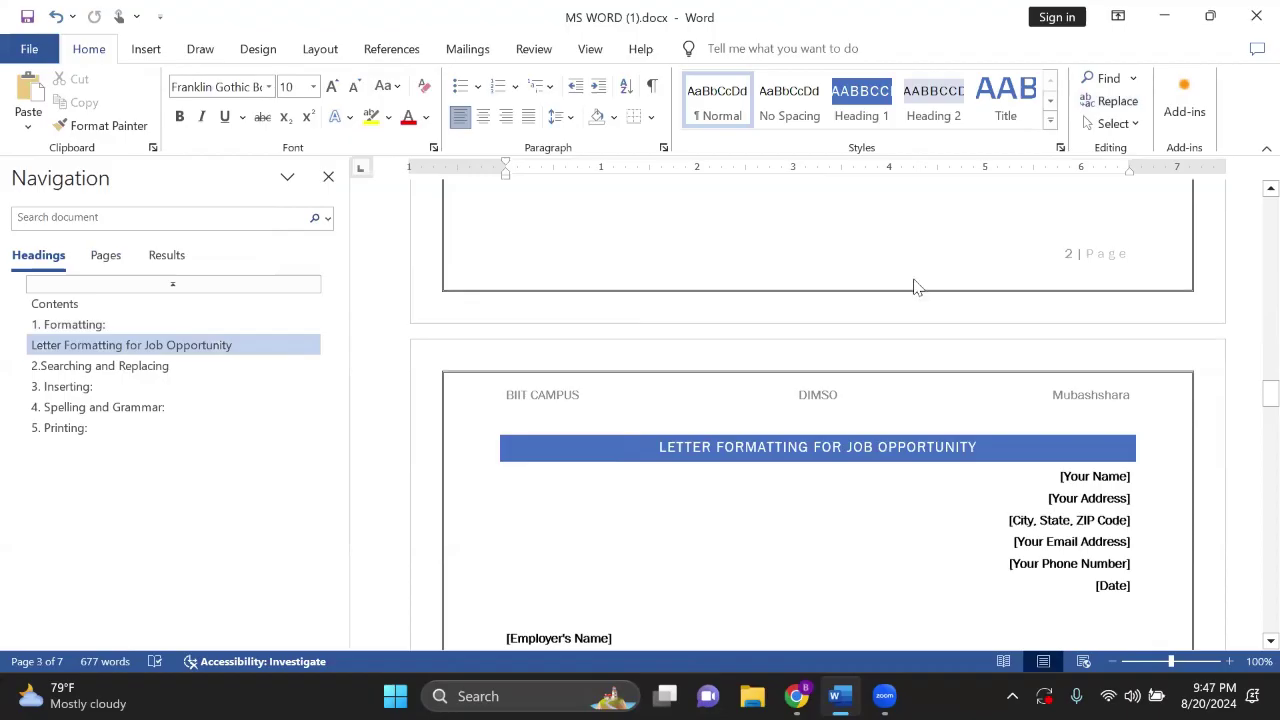
{"action": "scroll", "coordinate": [914, 278], "scroll_direction": "down", "scroll_amount": 10}
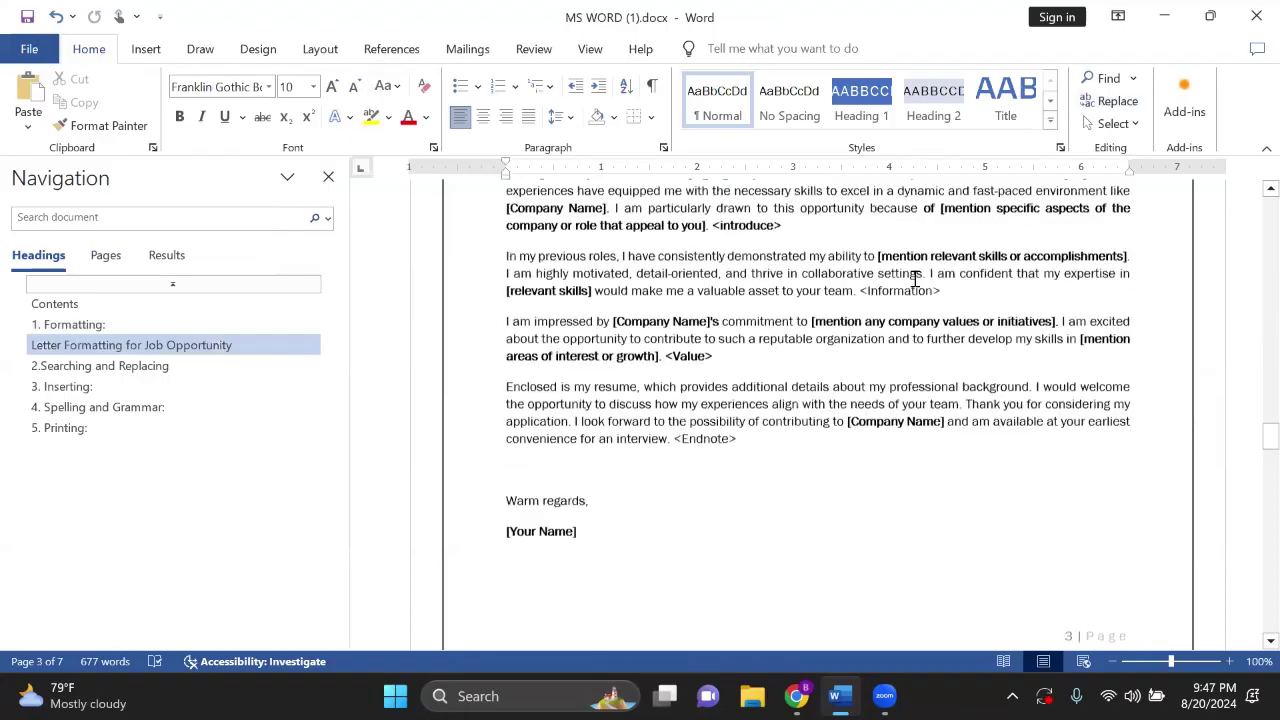
{"action": "scroll", "coordinate": [914, 278], "scroll_direction": "down", "scroll_amount": 10}
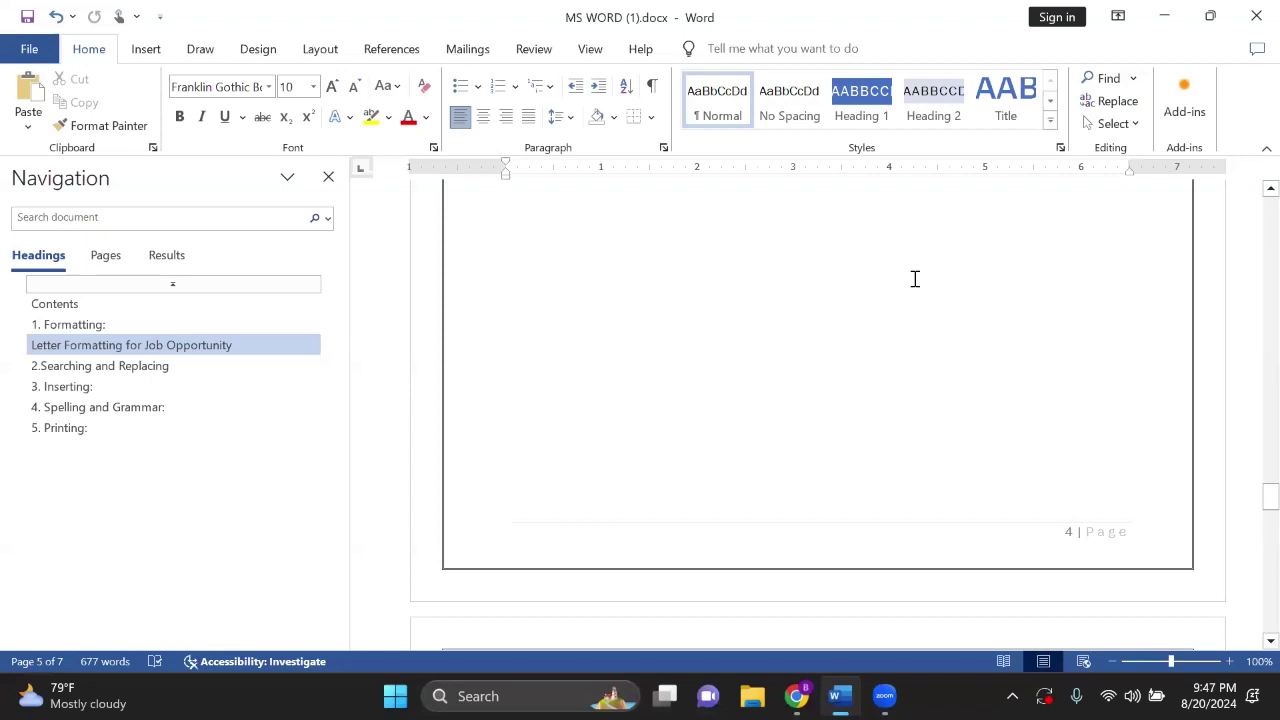